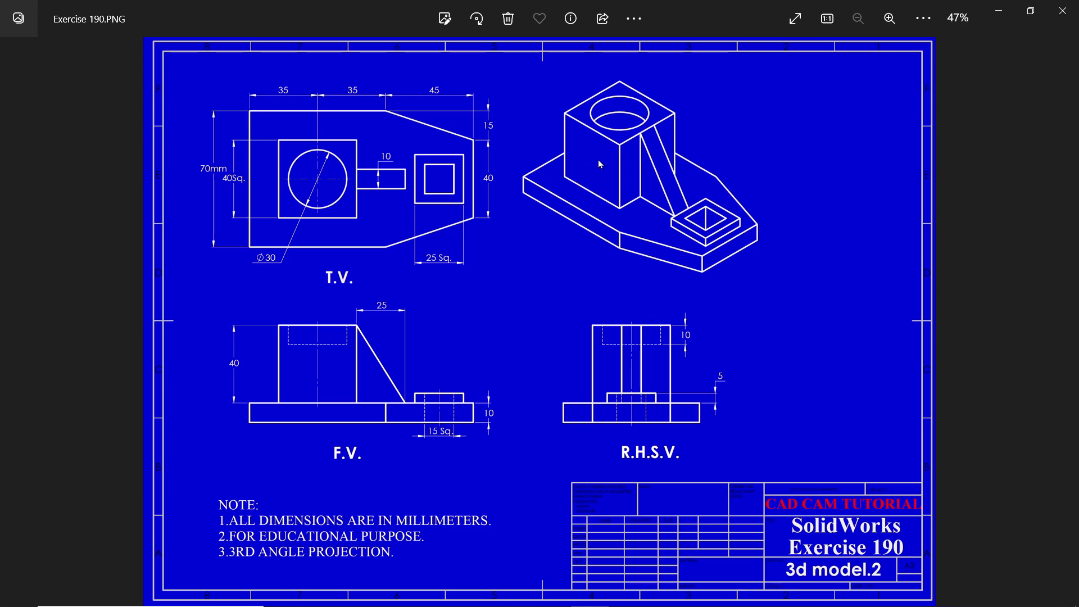
# - Examine the Exercise 190 reference drawing's views and dimensions, and switch to the open part in SOLIDWORKS
pyautogui.scroll(3, 322, 238)
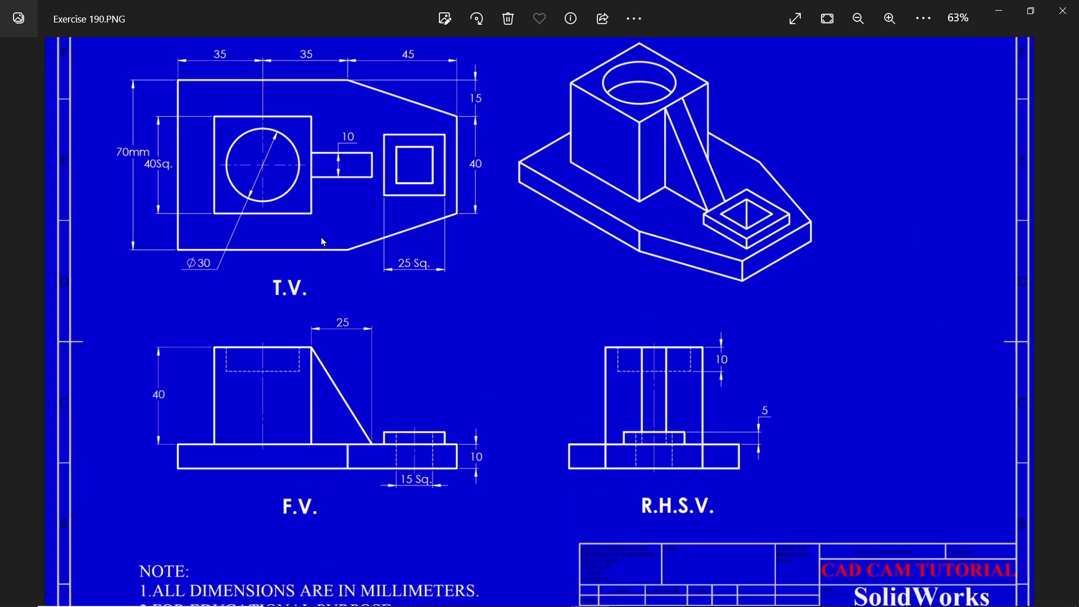
pyautogui.moveTo(318, 279); pyautogui.dragTo(325, 333)
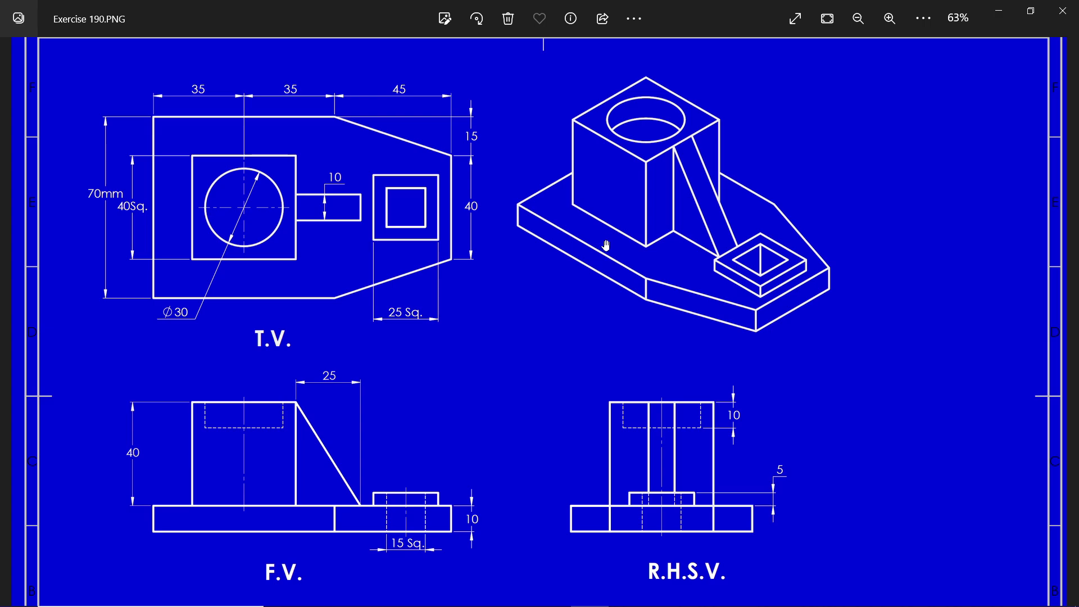
pyautogui.scroll(-3, 588, 230)
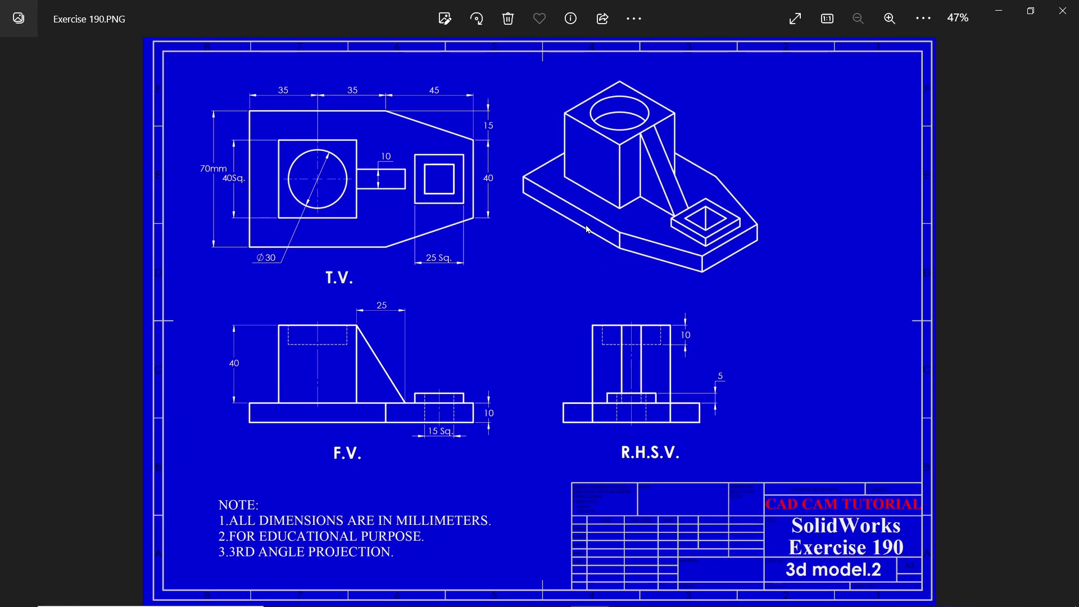
pyautogui.click(999, 11)
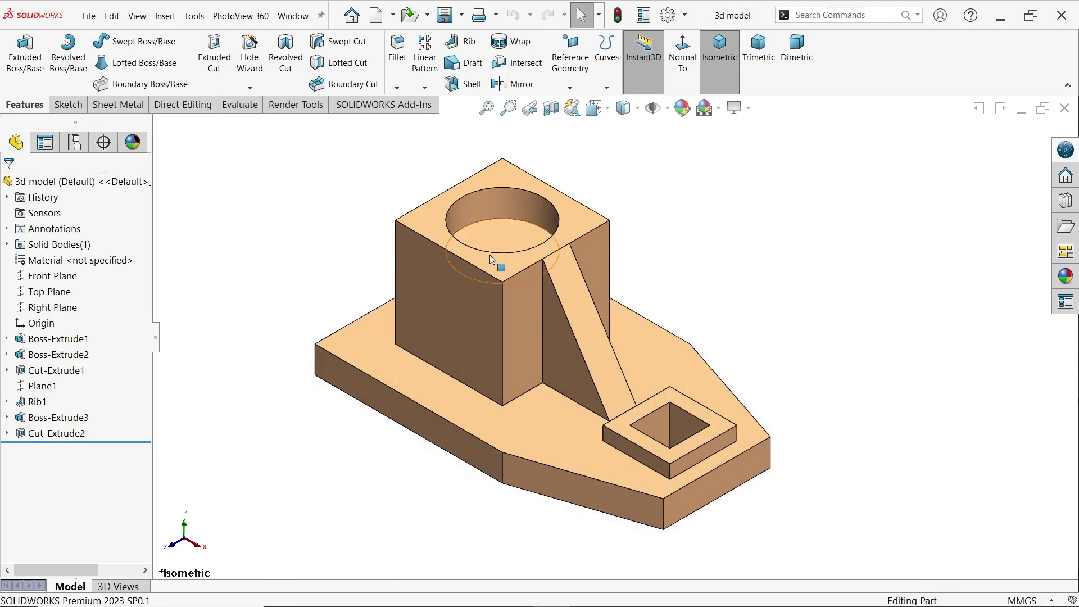
# - Create a new Drawing document
pyautogui.click(92, 21)
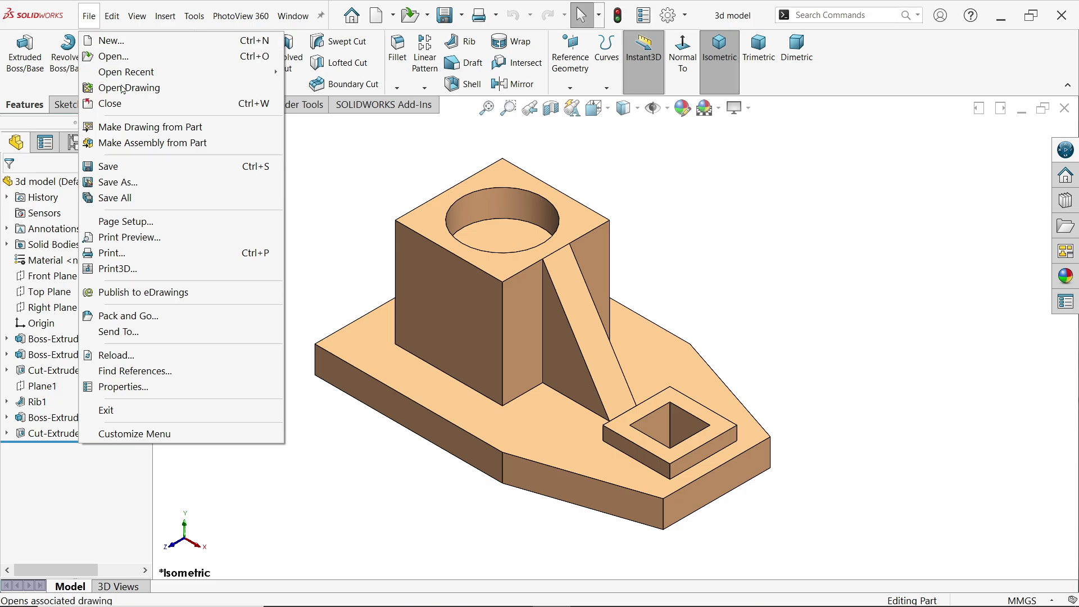
pyautogui.click(113, 43)
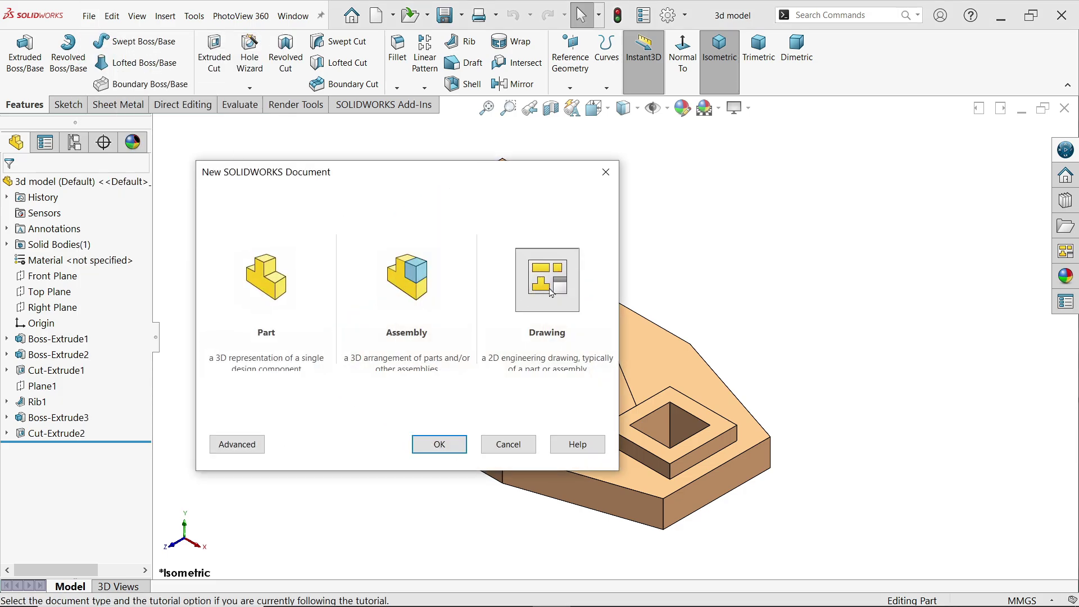
pyautogui.click(550, 289)
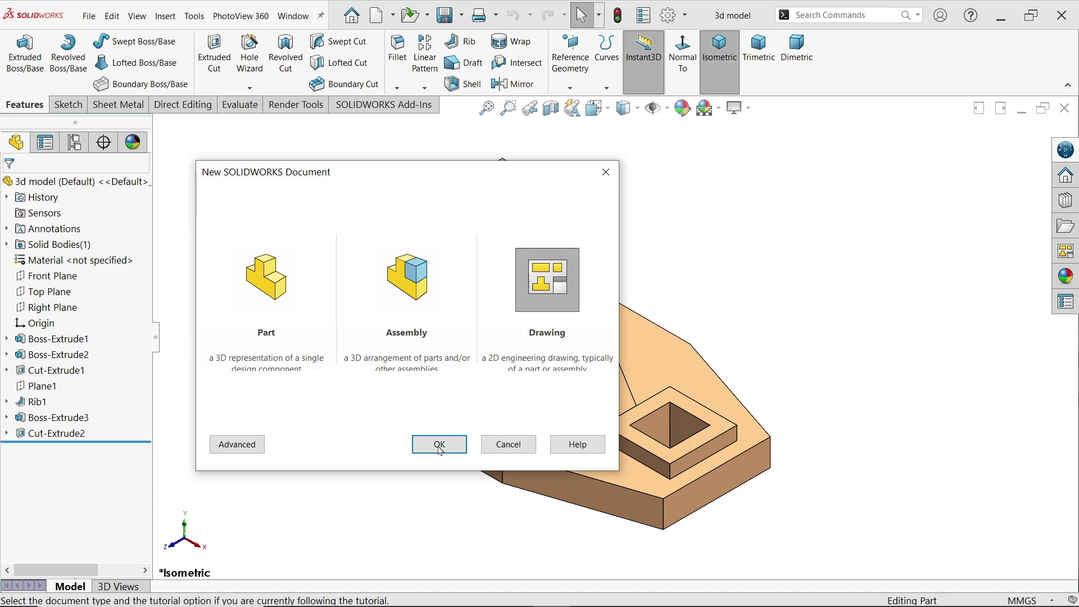
pyautogui.click(439, 445)
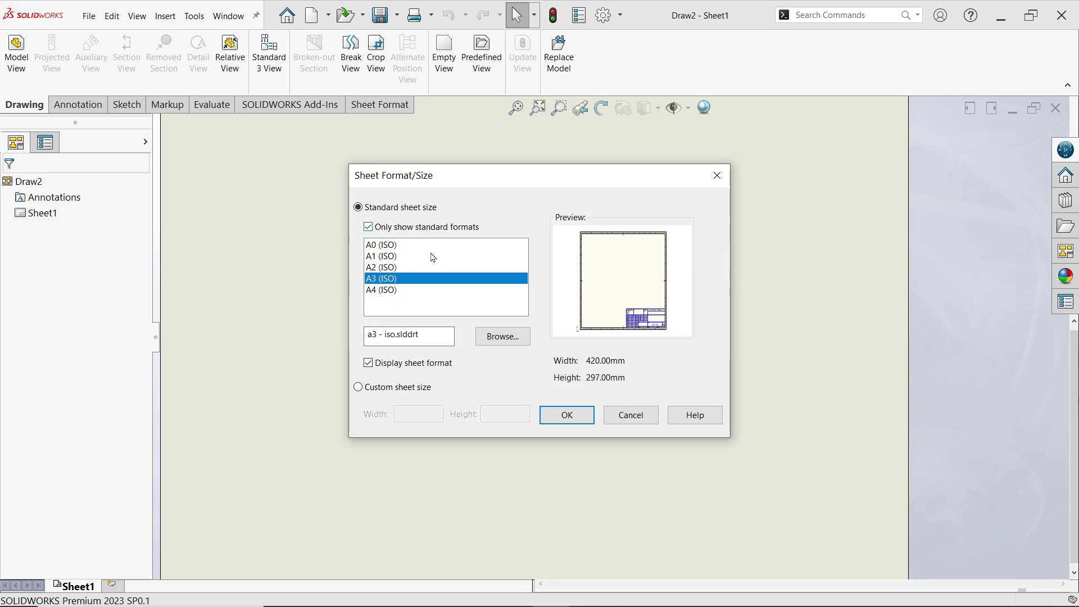
# - Try the custom sheet size option and browse the full list of non-standard sheet formats
pyautogui.click(369, 391)
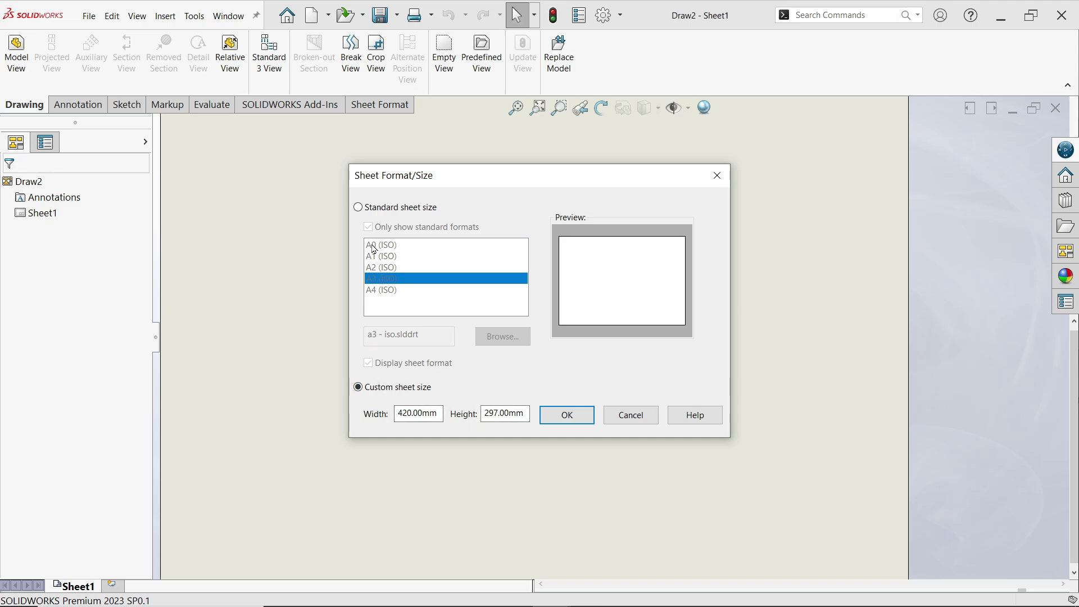
pyautogui.click(358, 208)
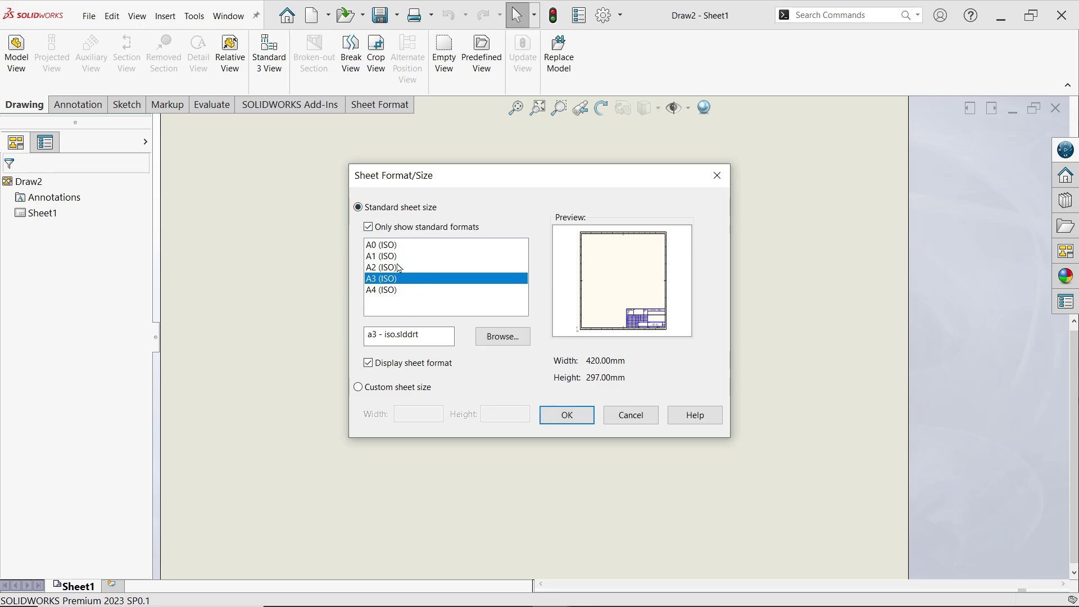
pyautogui.click(369, 228)
pyautogui.scroll(-10, 427, 275)
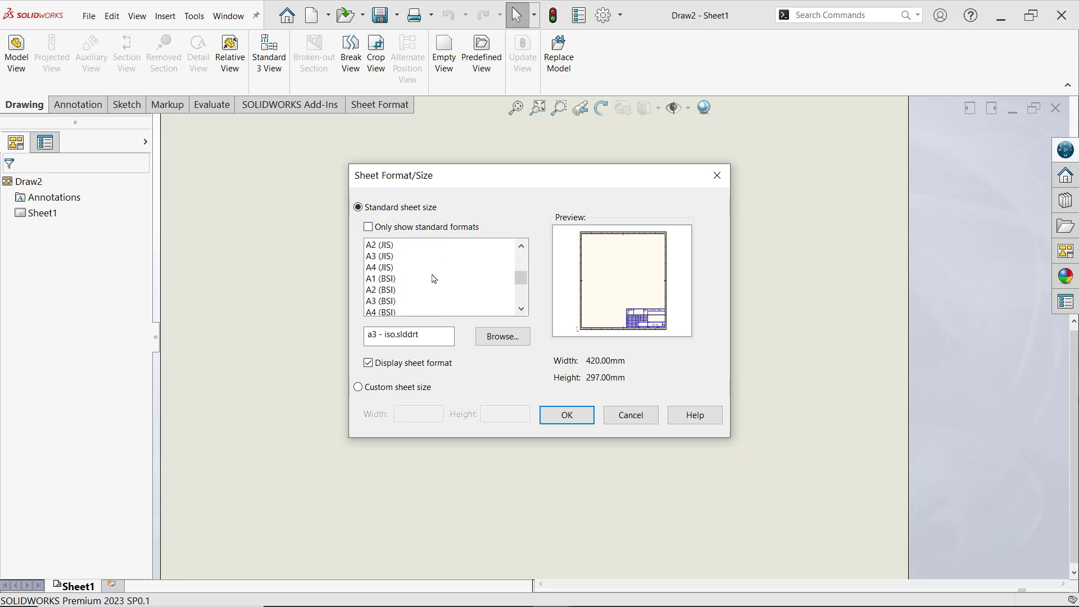
pyautogui.scroll(-6, 434, 279)
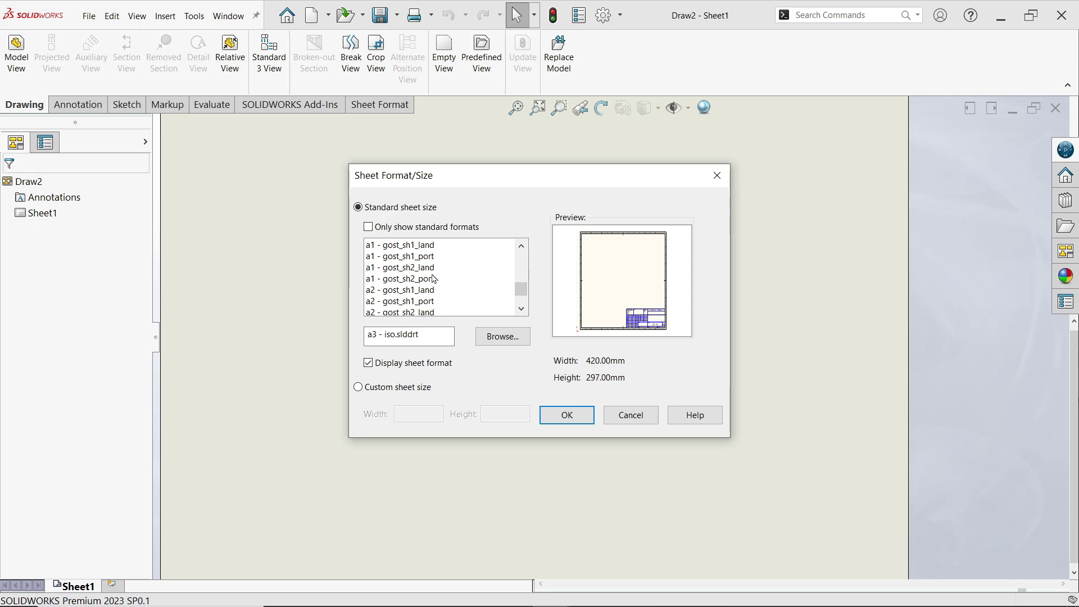
pyautogui.scroll(15, 434, 280)
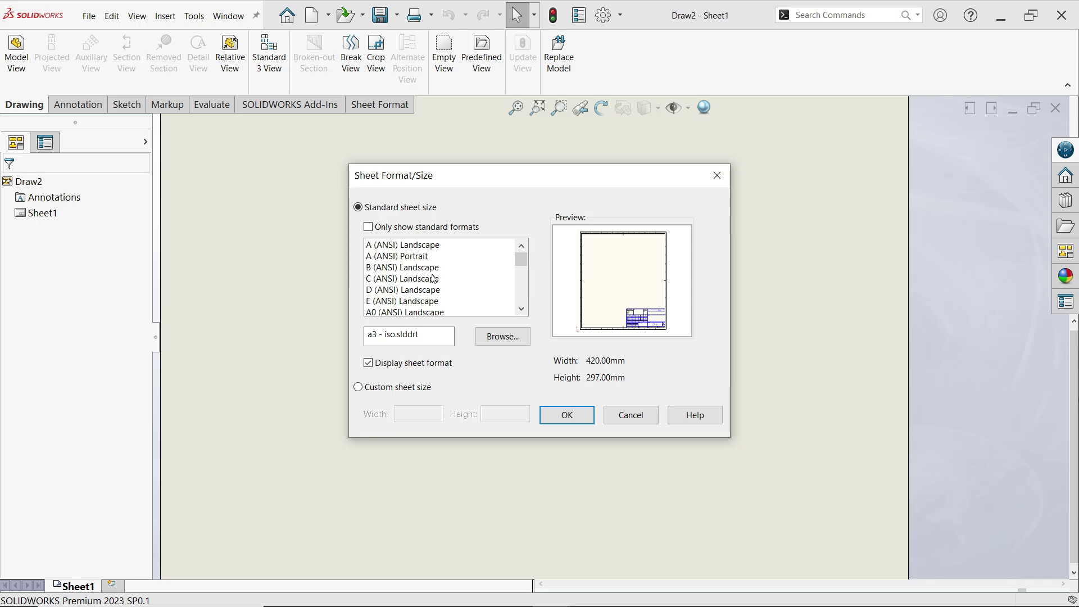
pyautogui.click(369, 228)
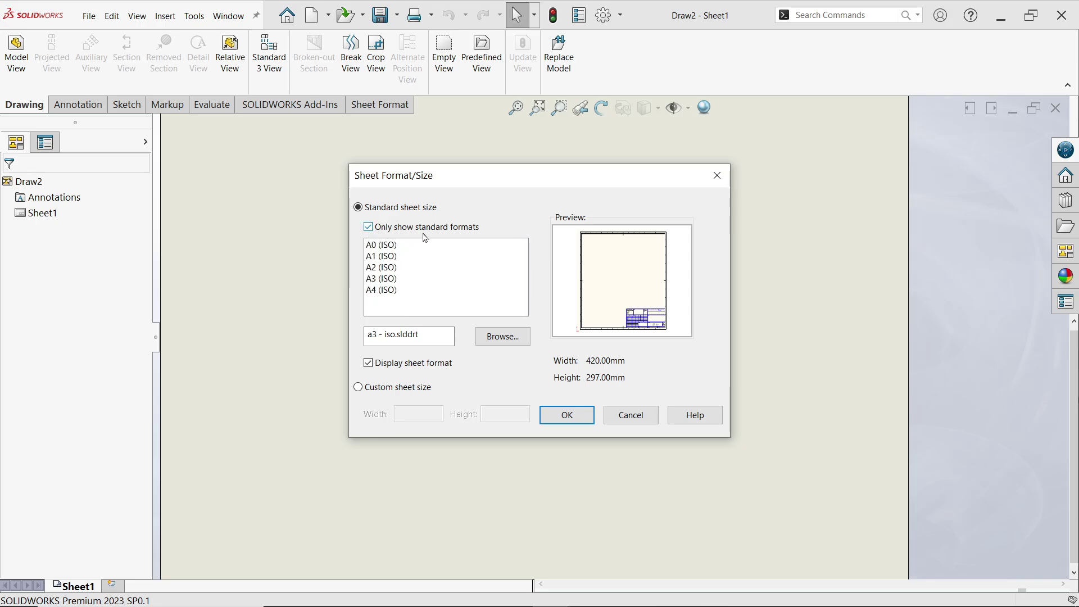
# - Apply the A3 (ISO) standard sheet format to the new drawing
pyautogui.click(384, 279)
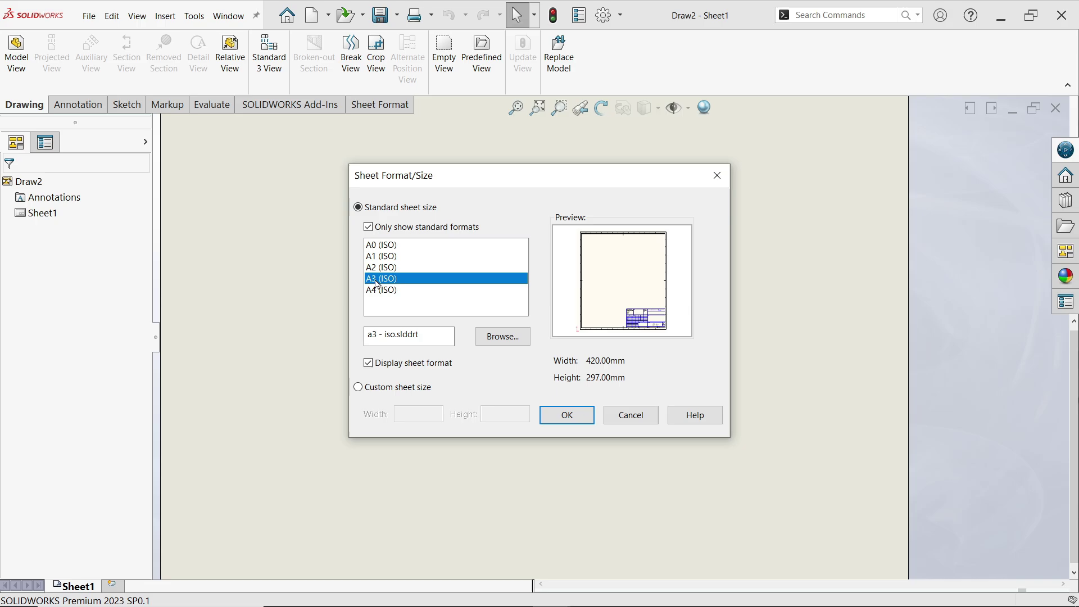
pyautogui.click(565, 415)
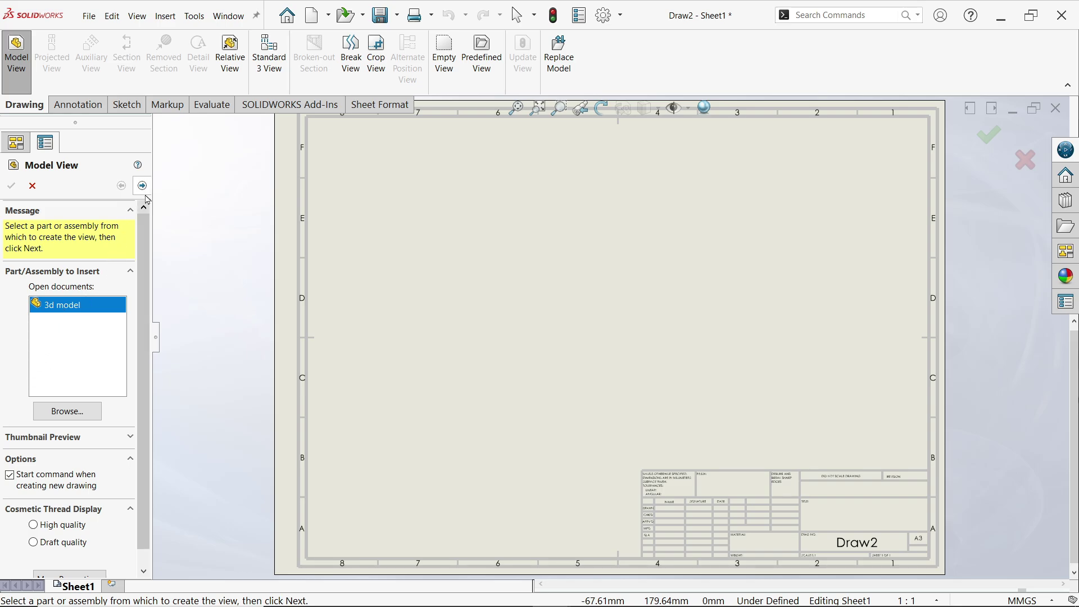
# - Show the thumbnail preview of the 3d model part and proceed to its view orientation settings
pyautogui.scroll(-1, 84, 478)
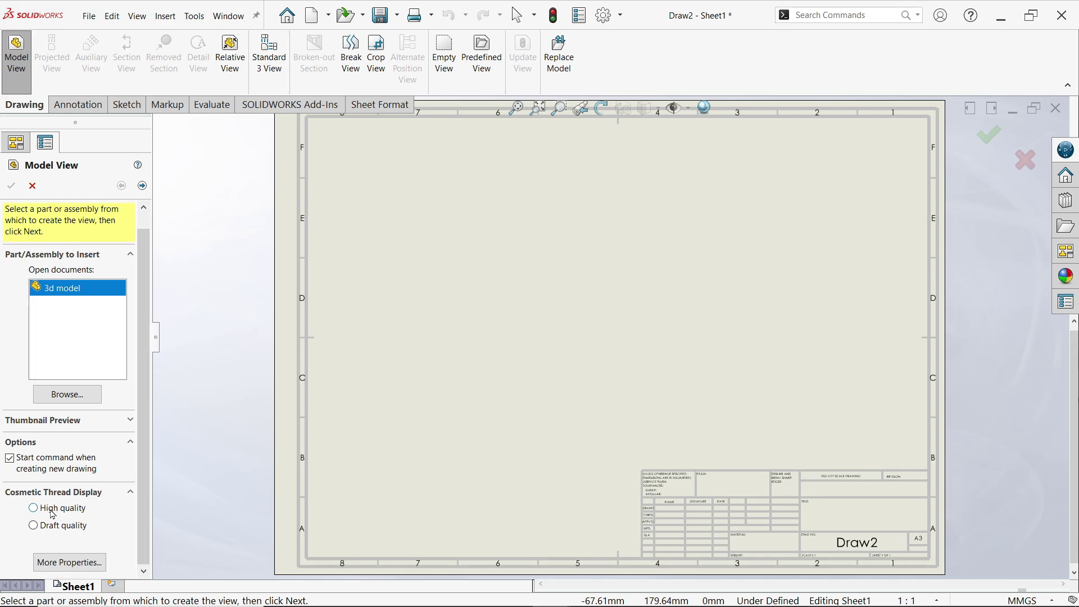
pyautogui.click(73, 422)
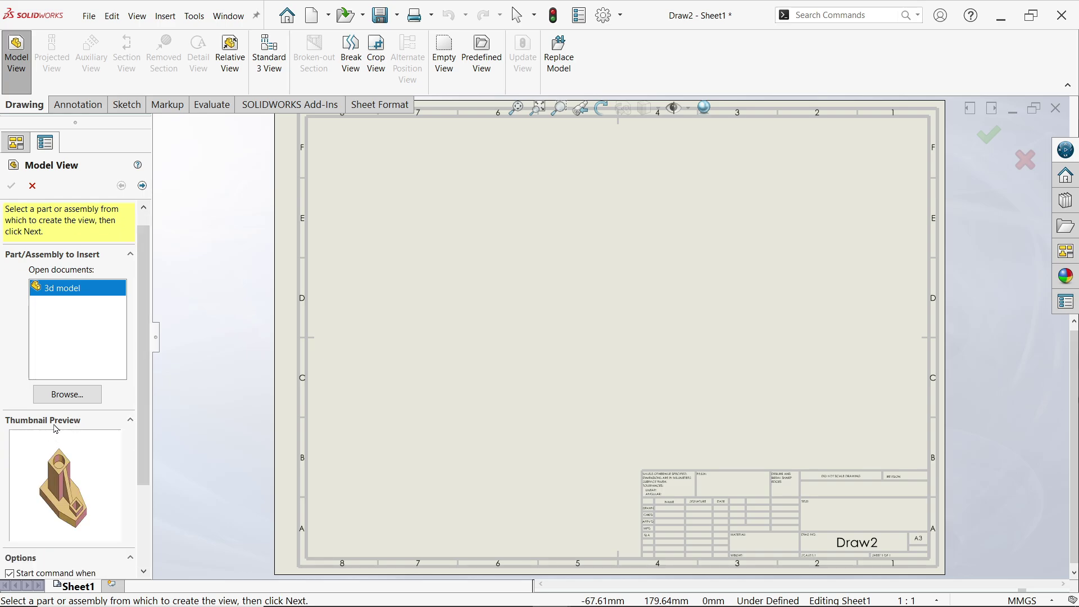
pyautogui.scroll(-2, 142, 443)
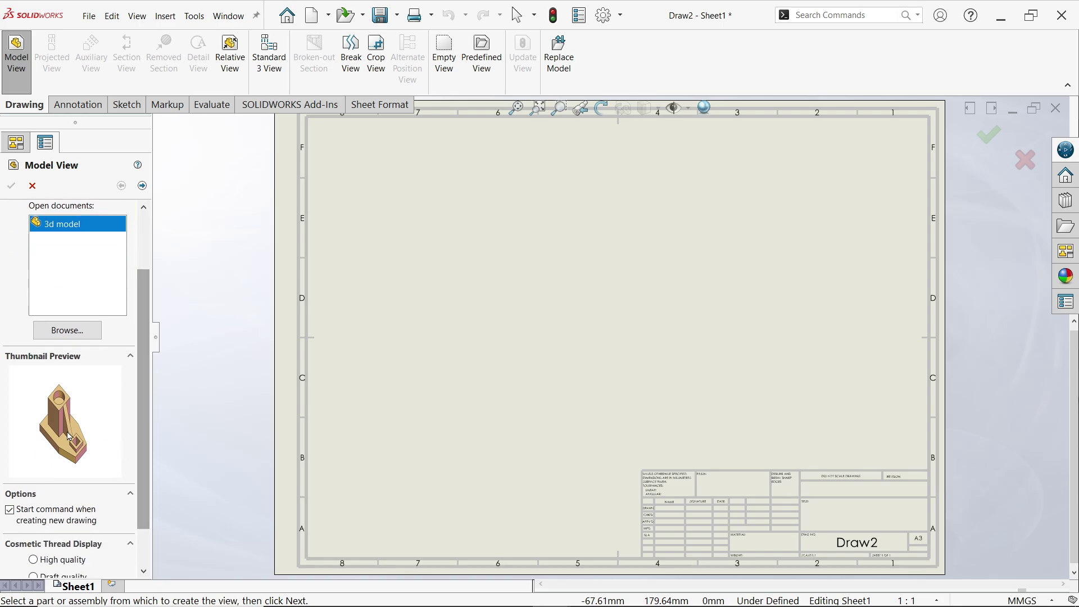
pyautogui.scroll(-2, 141, 444)
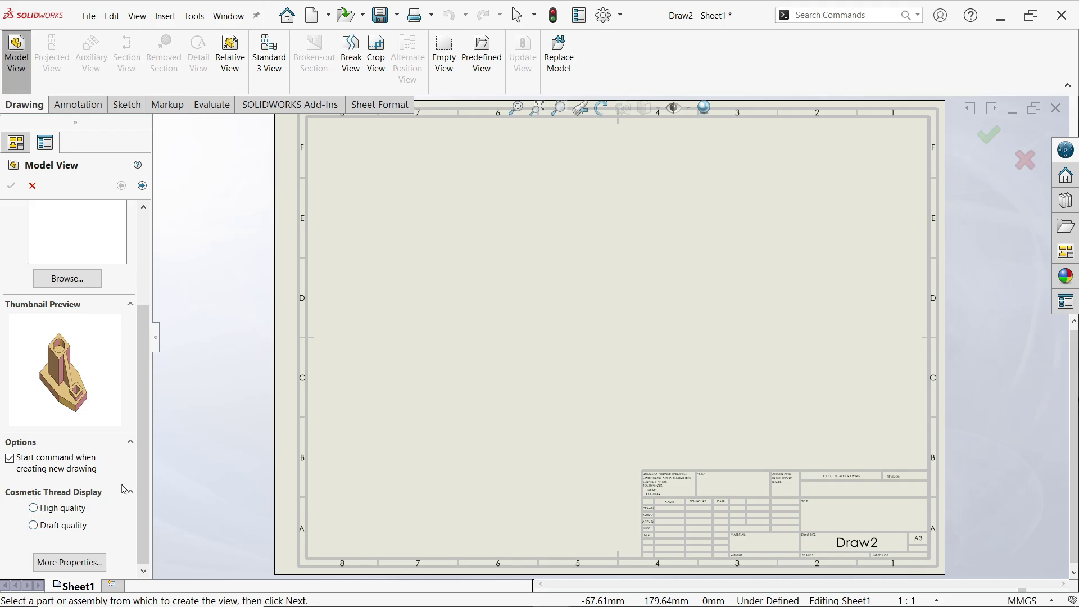
pyautogui.scroll(5, 142, 388)
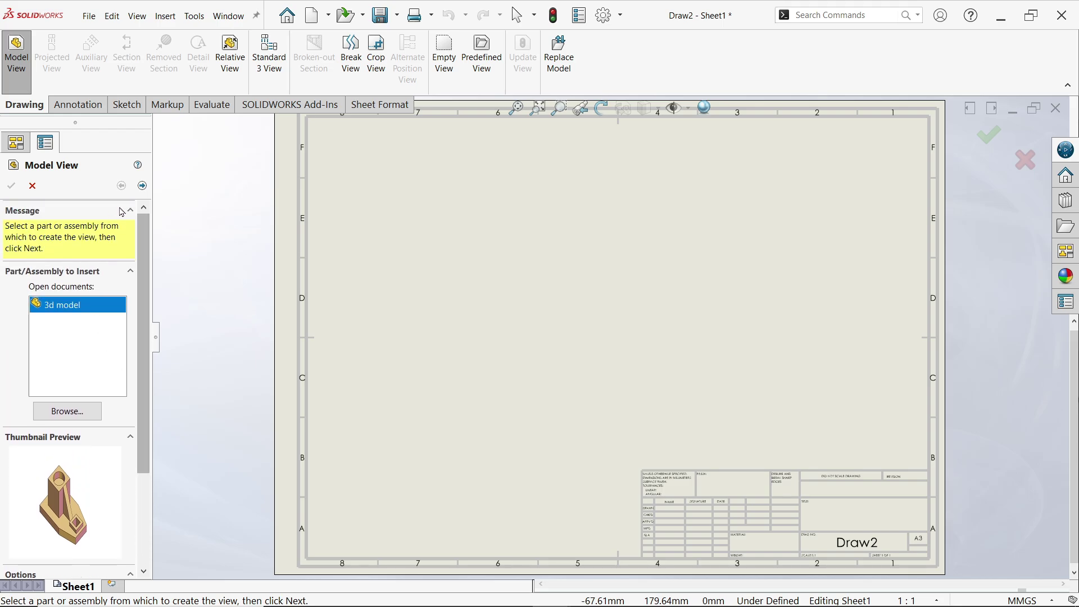
pyautogui.click(142, 186)
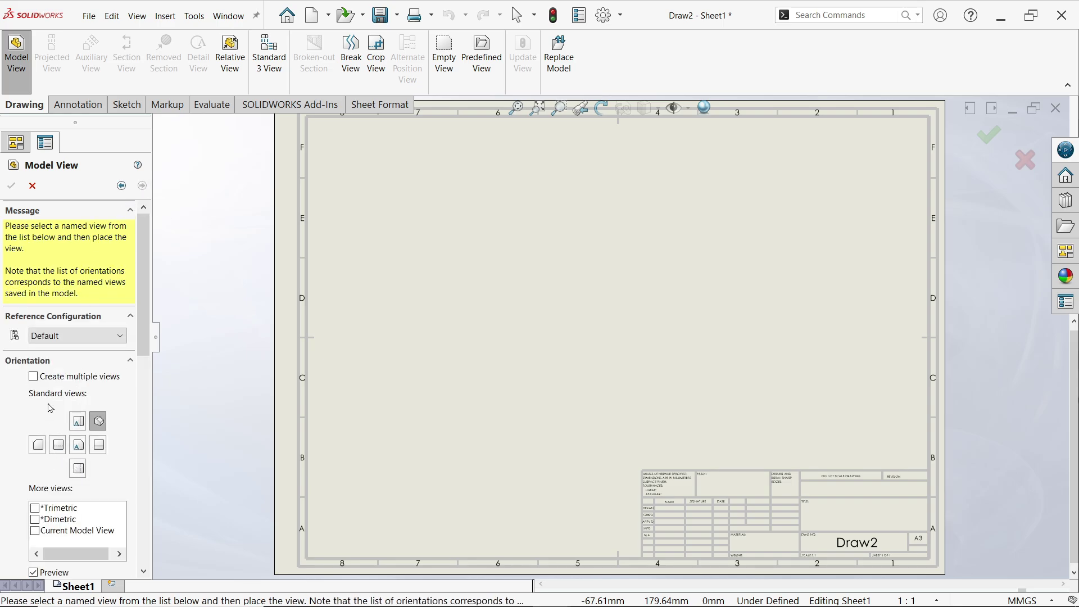
# - Keep the Default reference configuration and choose the Front standard view for the model view
pyautogui.click(58, 336)
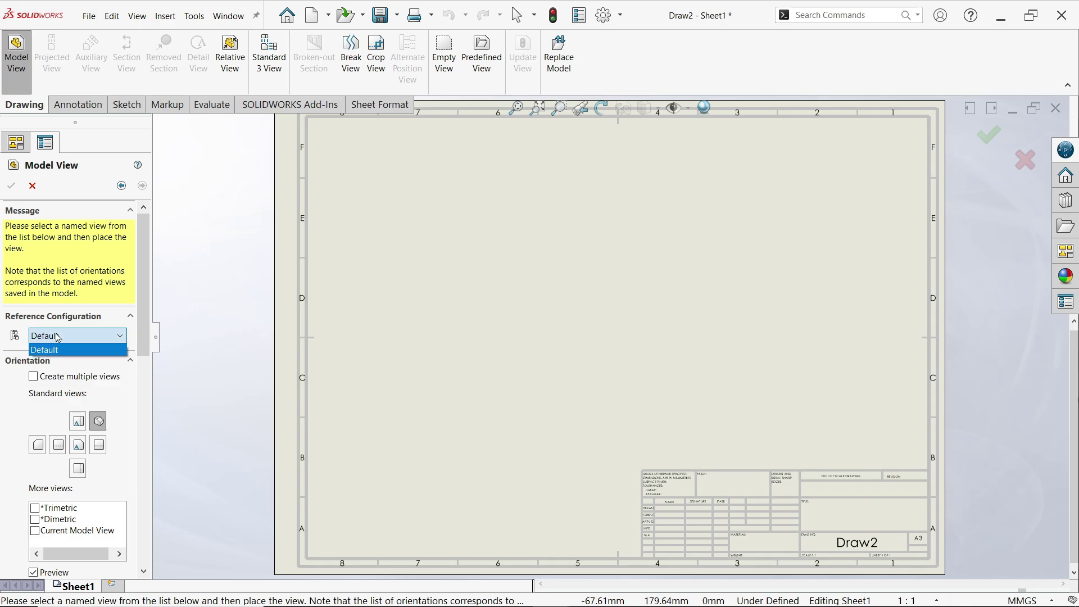
pyautogui.click(59, 337)
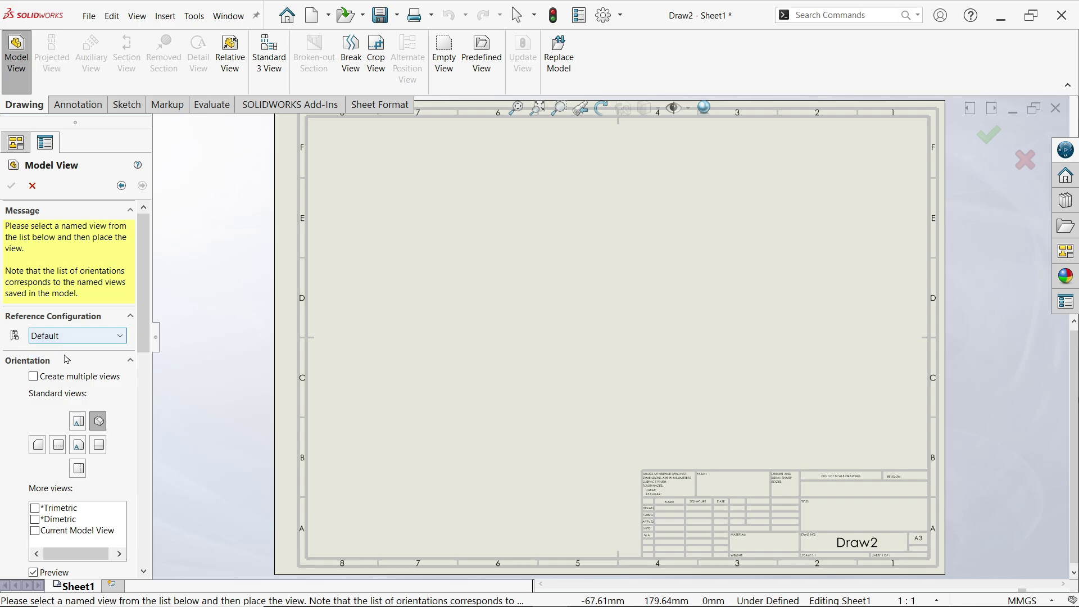
pyautogui.click(78, 446)
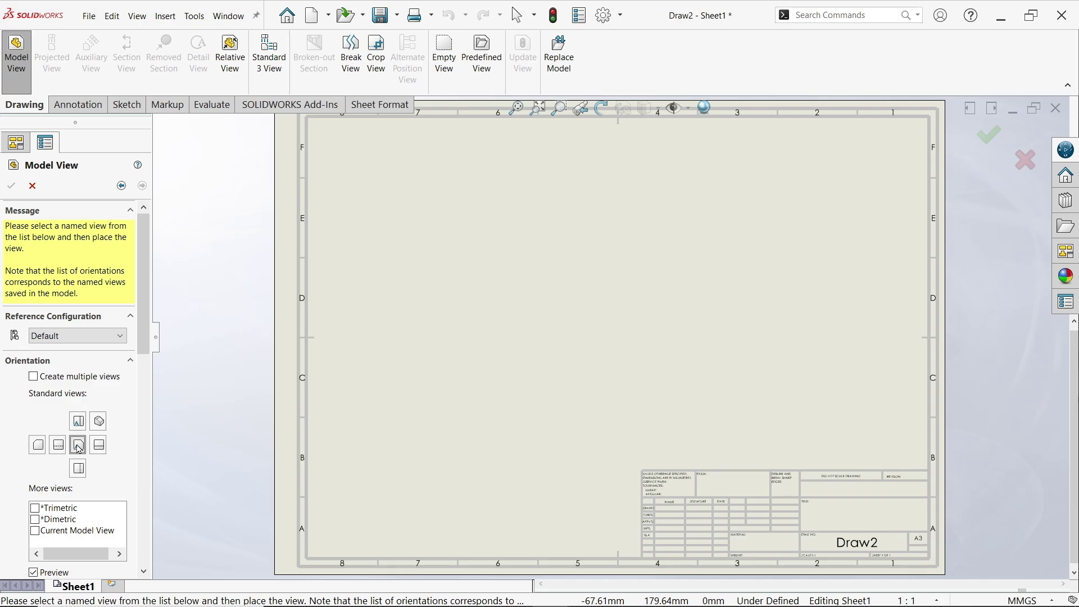
# - Try the view preview option and the Trimetric, Dimetric and Current Model View orientations, and return to the Front view
pyautogui.scroll(-5, 144, 281)
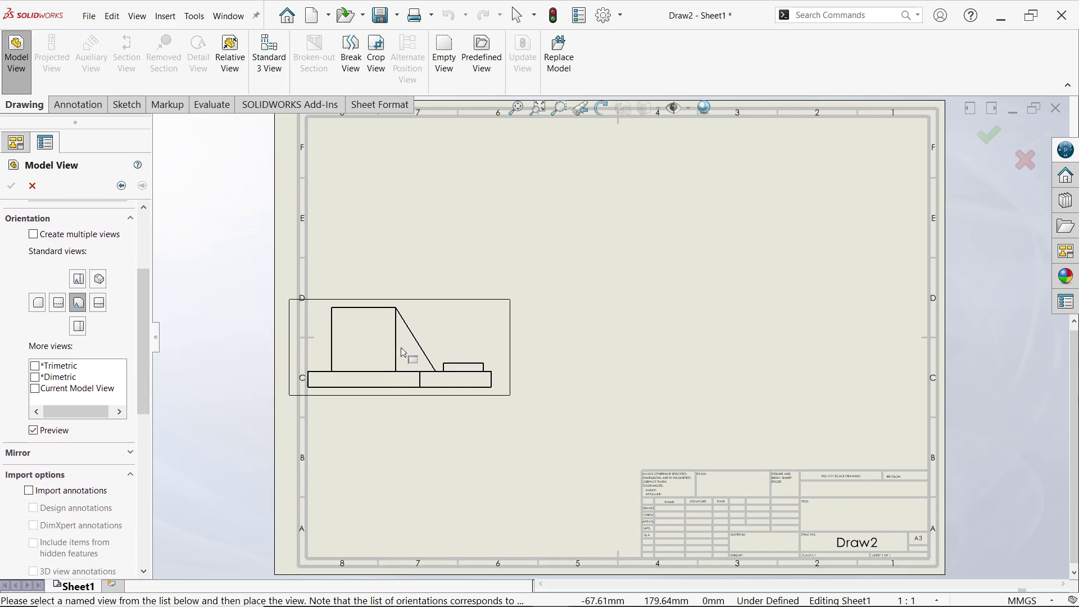
pyautogui.click(33, 432)
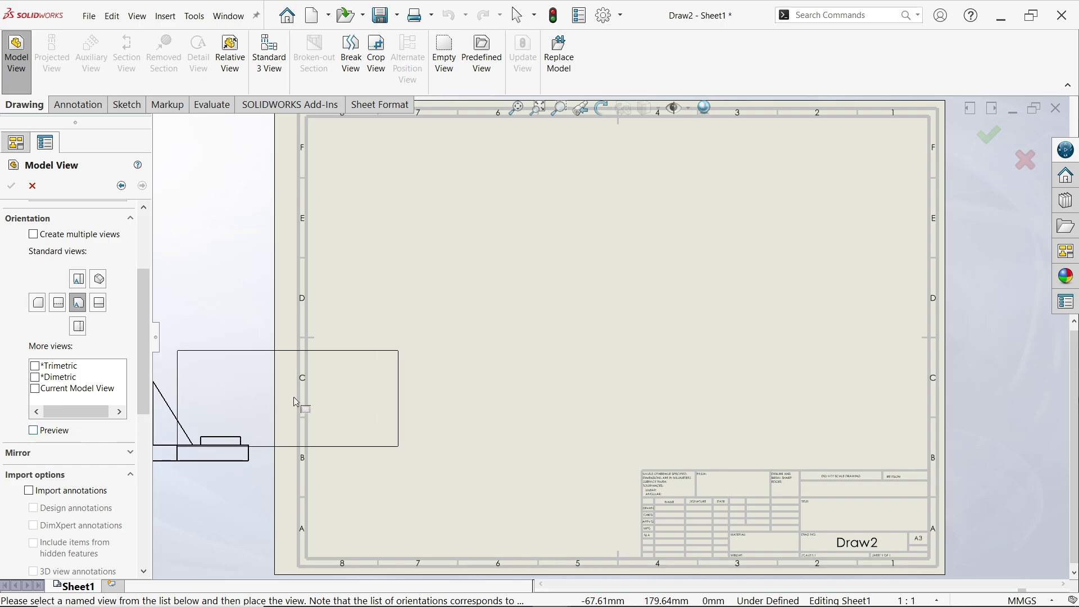
pyautogui.click(35, 432)
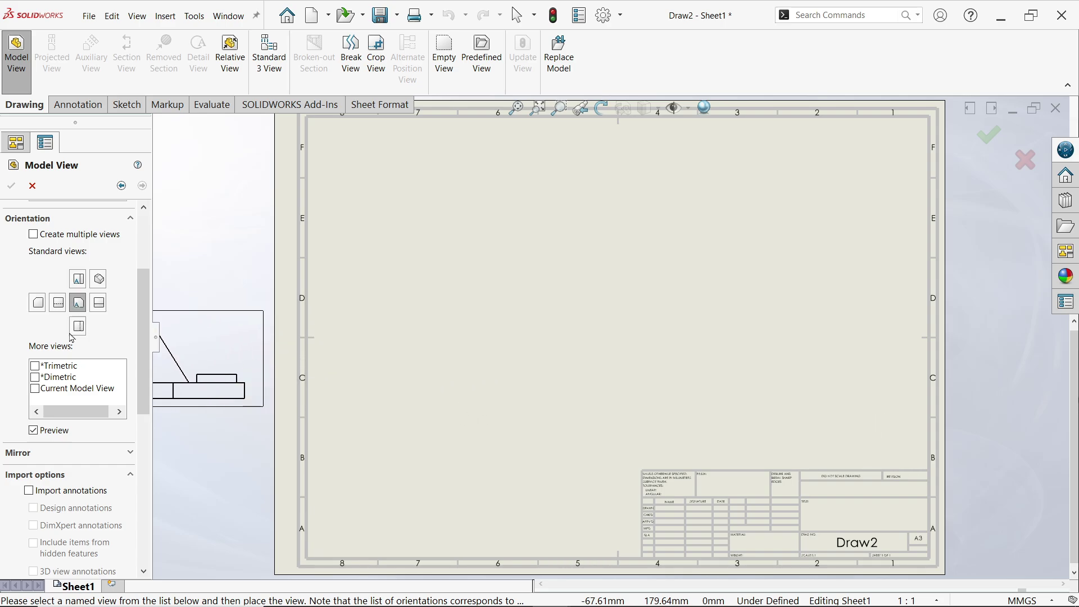
pyautogui.click(37, 367)
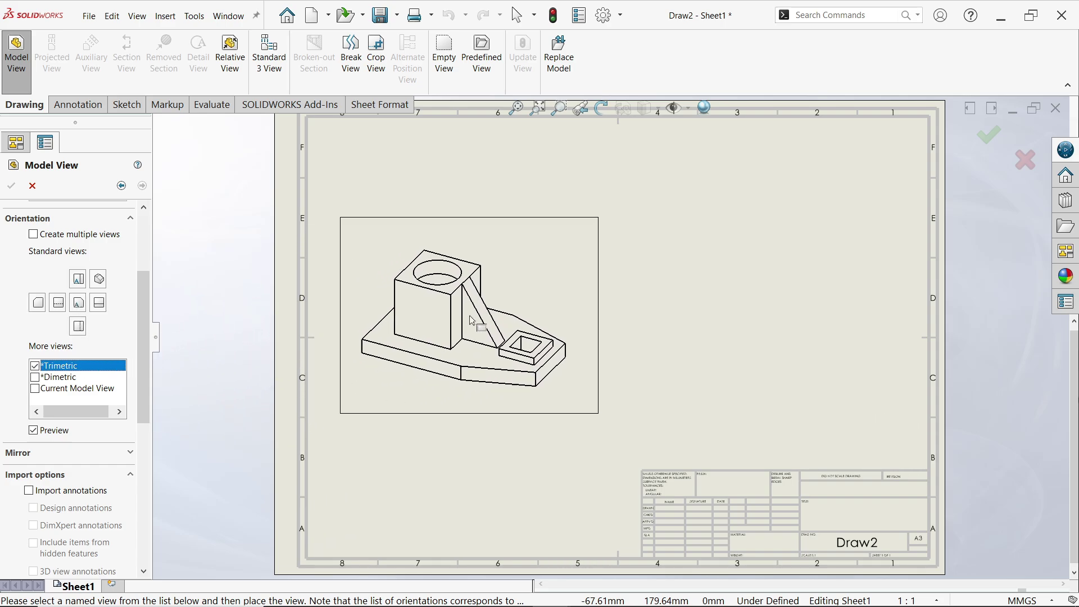
pyautogui.click(59, 377)
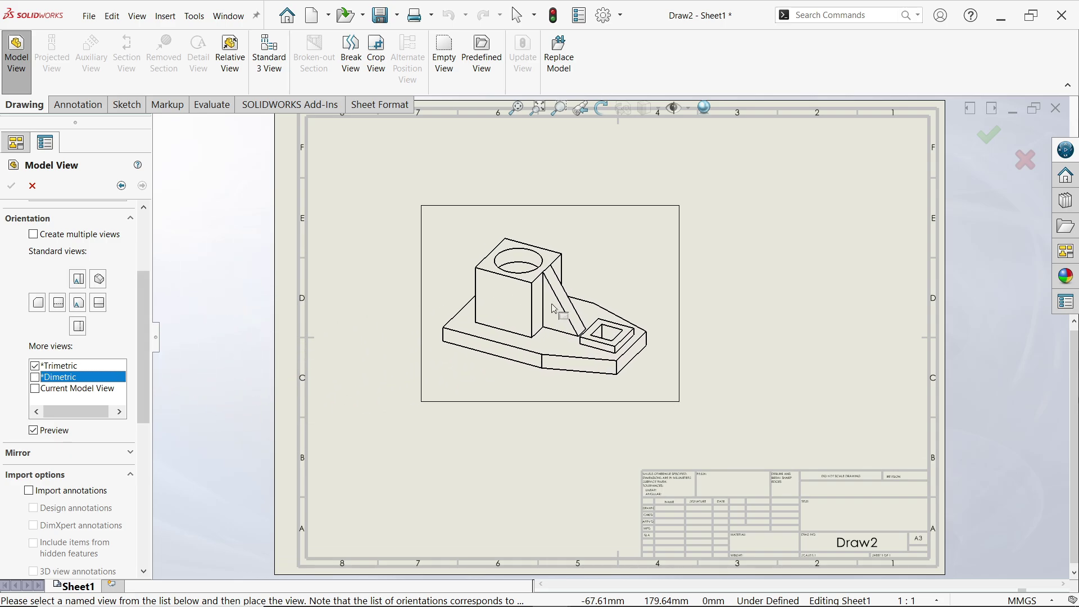
pyautogui.click(35, 389)
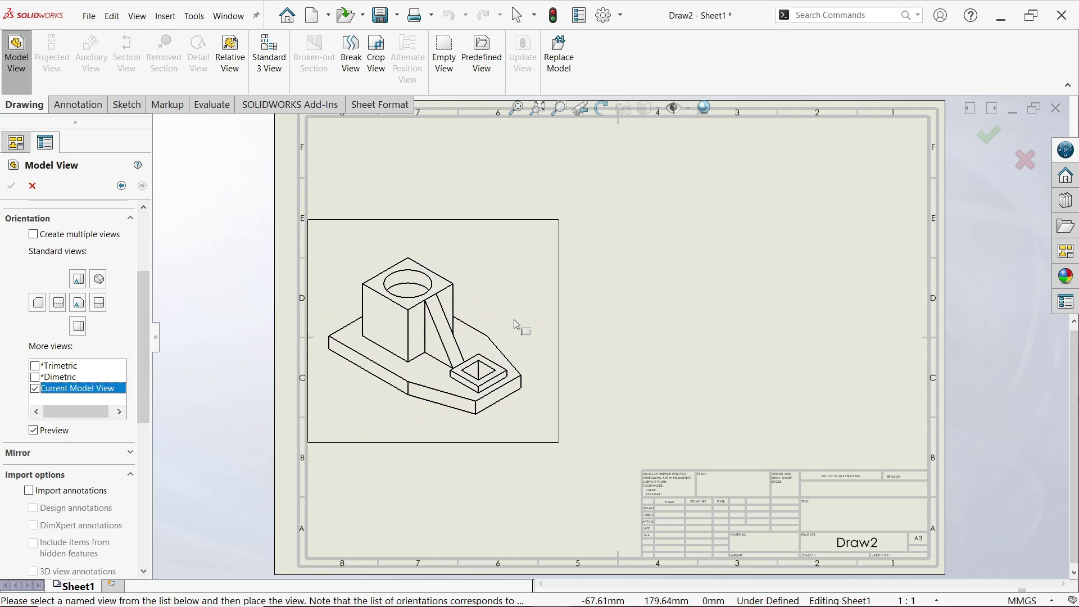
pyautogui.click(90, 366)
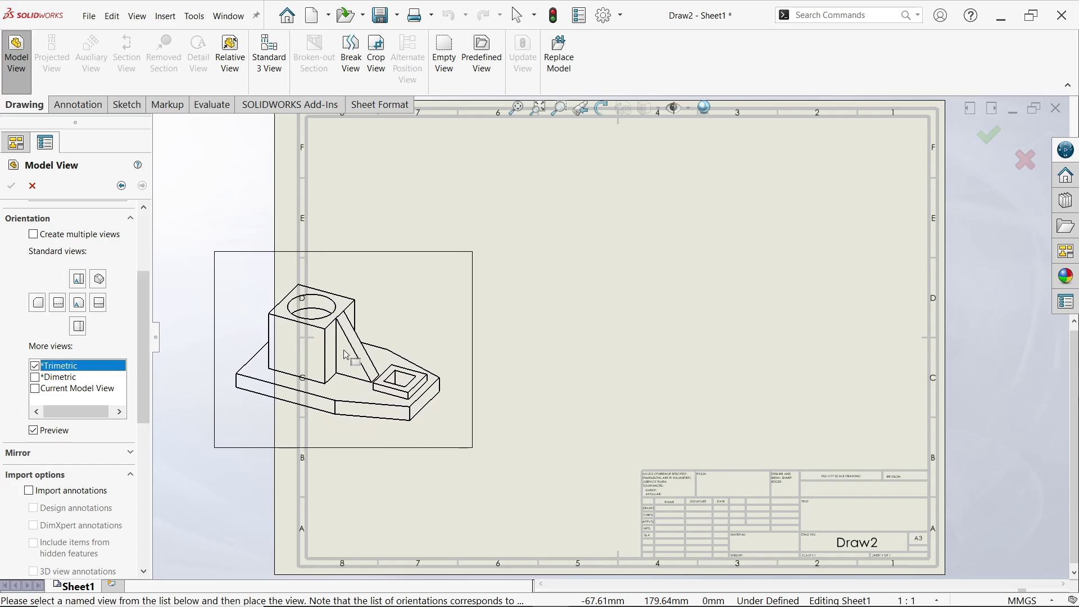
pyautogui.click(78, 305)
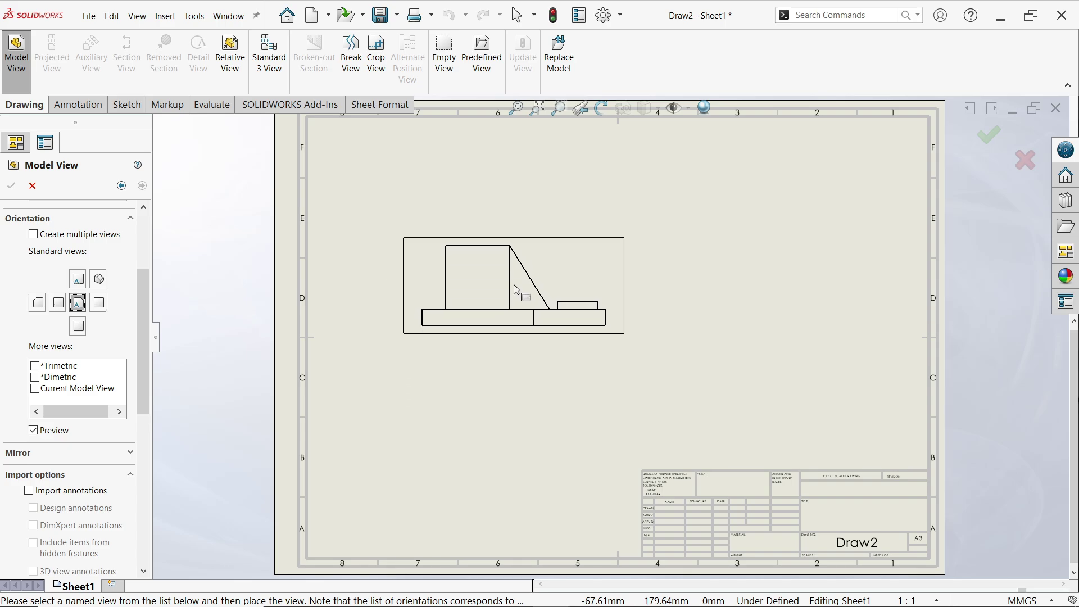
# - Enable creating multiple views and add the Top, Right and Isometric views to the Front view
pyautogui.click(34, 235)
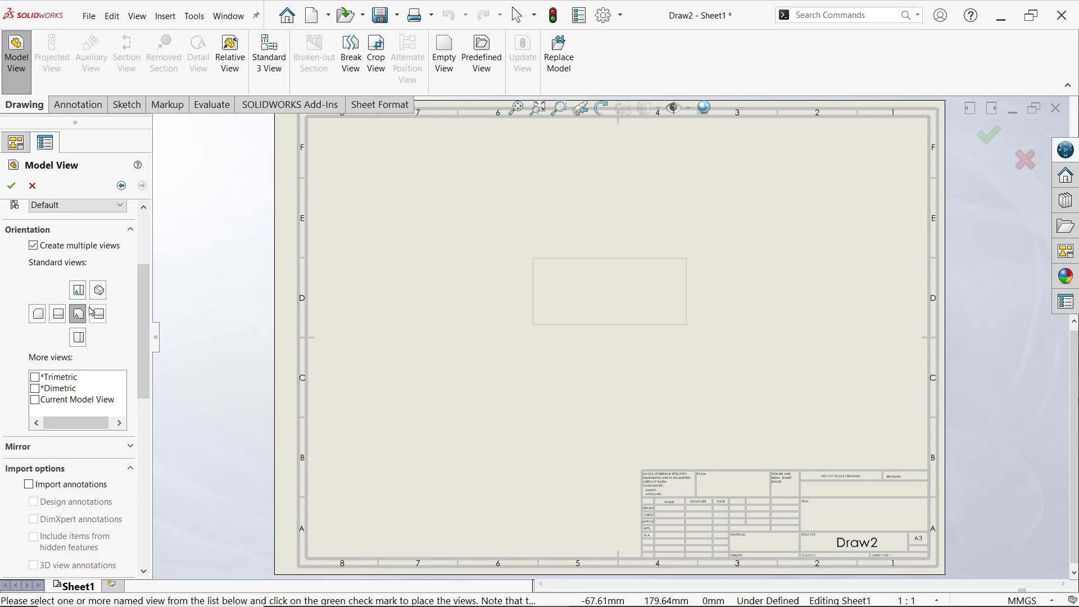
pyautogui.click(78, 290)
pyautogui.click(99, 314)
pyautogui.click(99, 290)
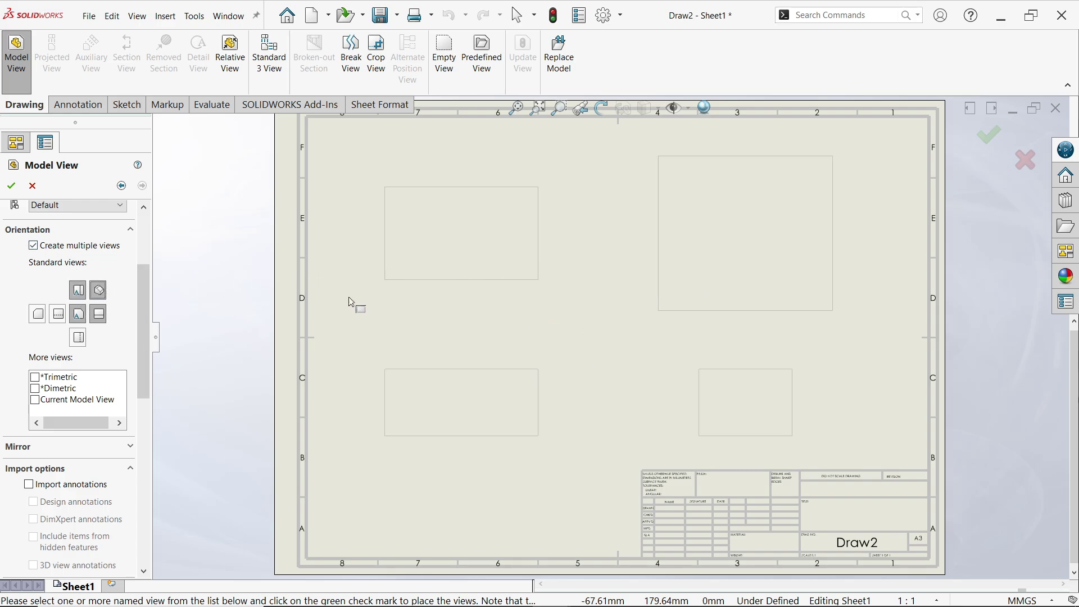
# - Place the four selected standard views on the sheet together, and undo their placement
pyautogui.click(11, 185)
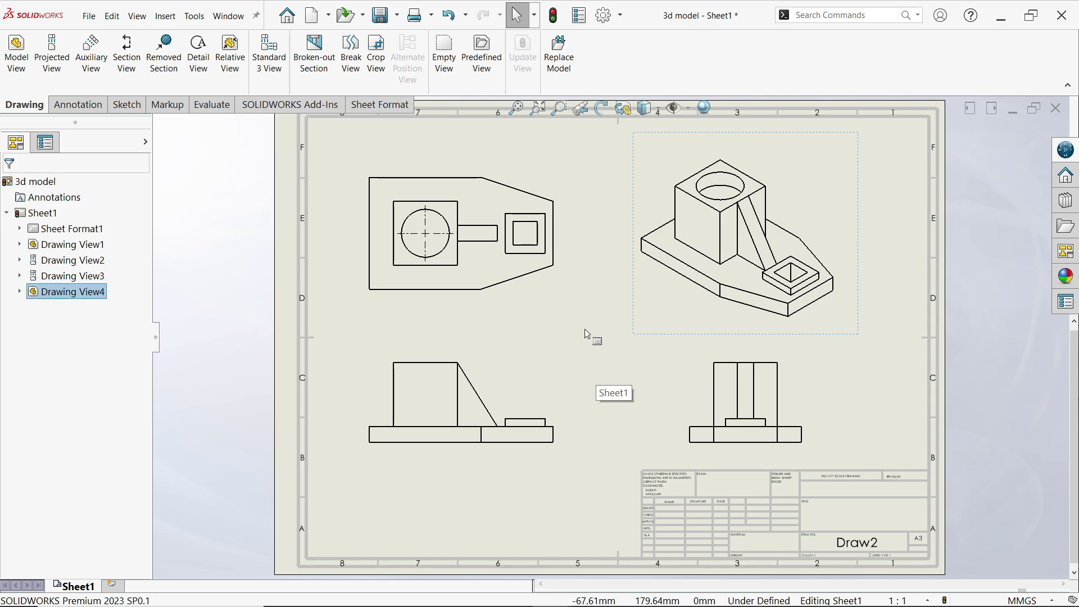
pyautogui.click(448, 17)
# - Insert a Front model view of the 3d model part on the lower half of the sheet, keeping auto-start projected view enabled
pyautogui.click(16, 54)
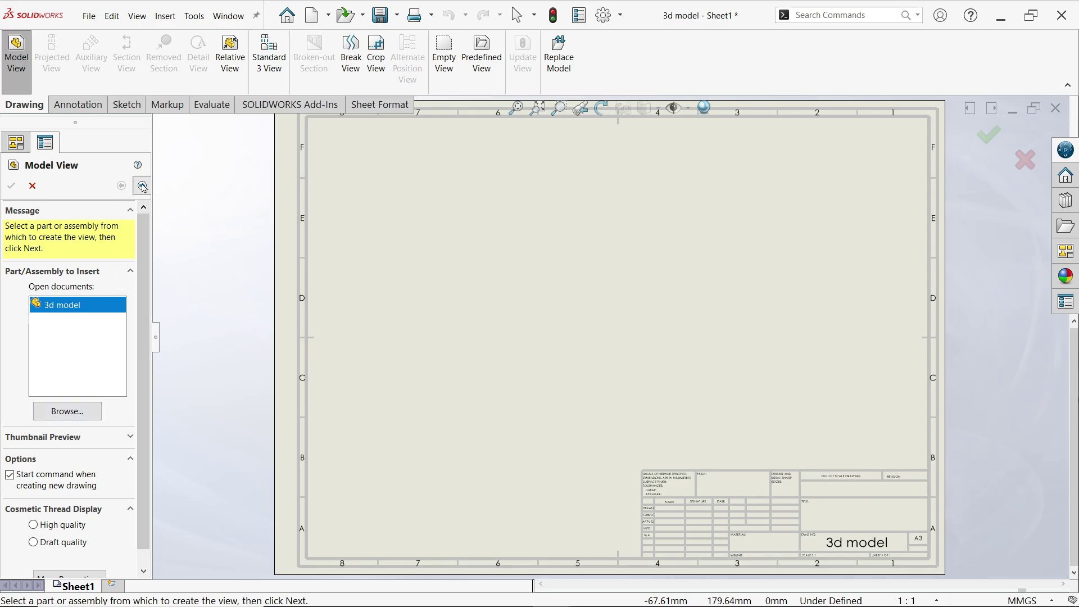
pyautogui.click(142, 186)
pyautogui.scroll(-1, 150, 316)
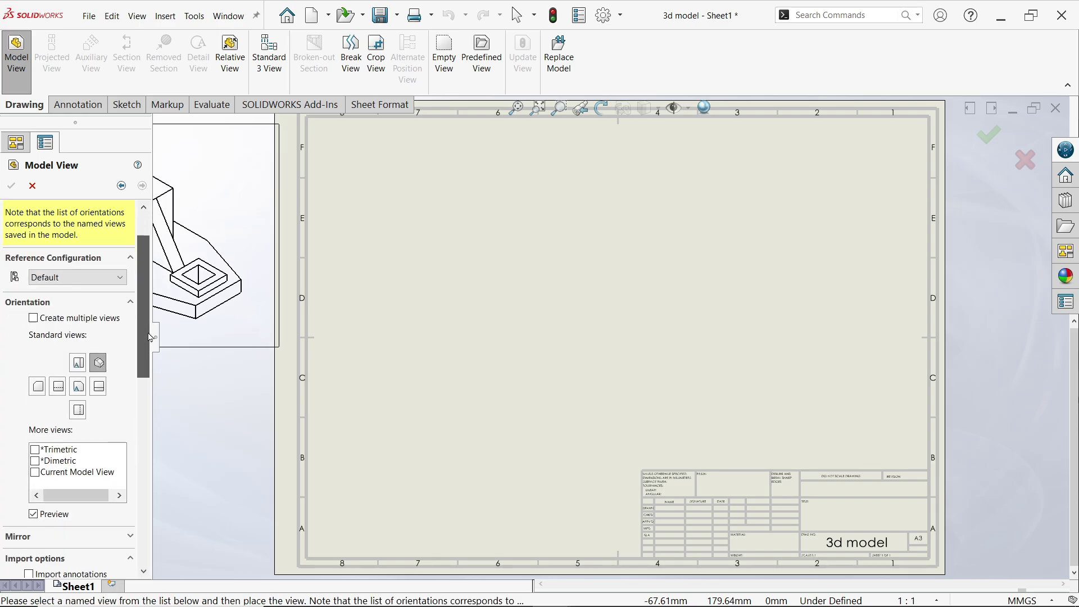
pyautogui.click(78, 386)
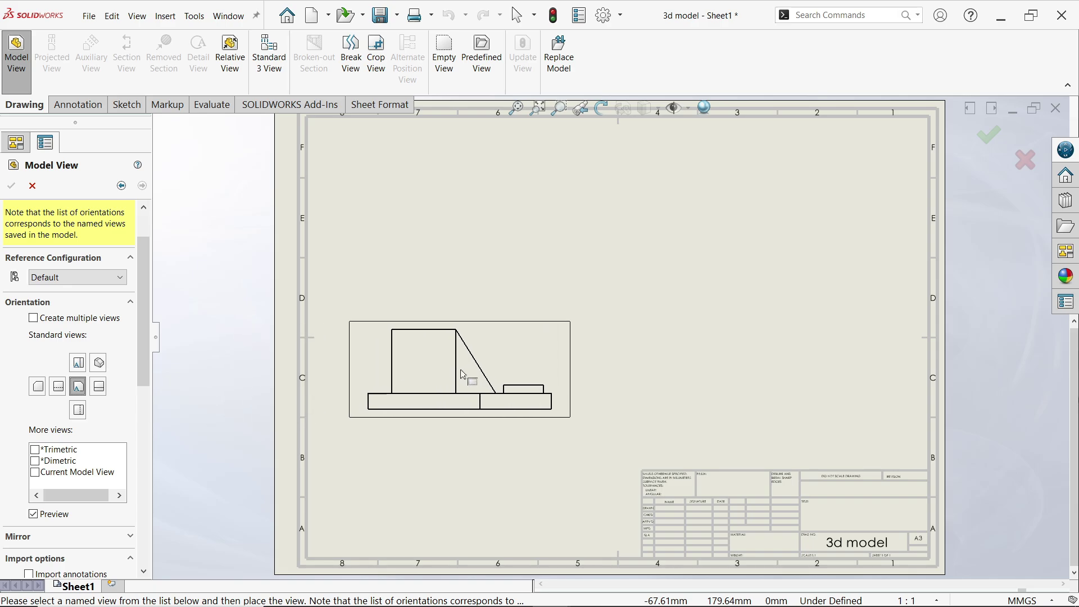
pyautogui.scroll(-5, 145, 330)
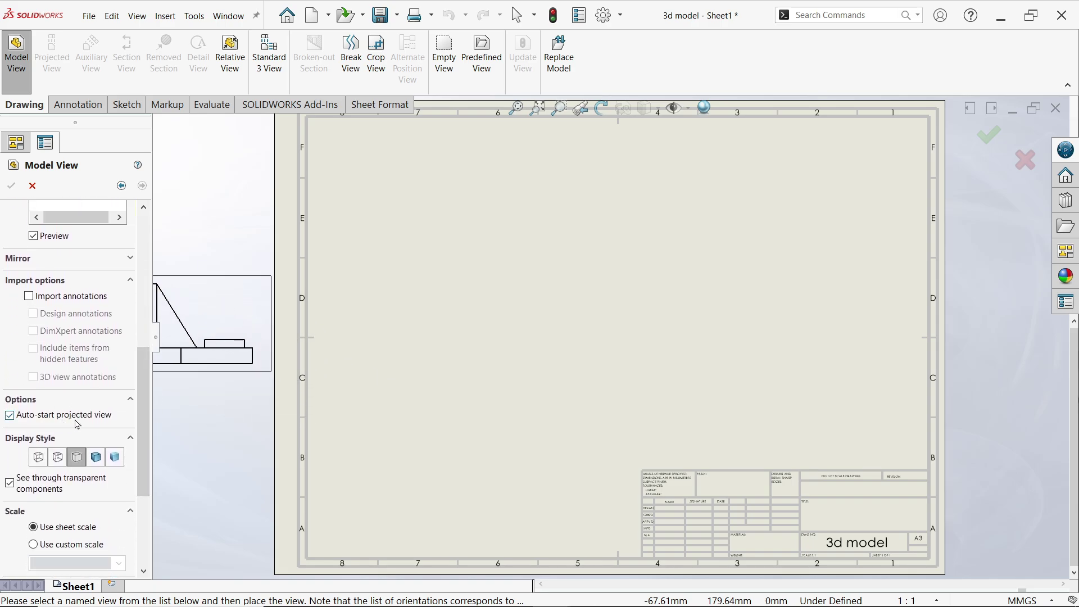
pyautogui.click(514, 370)
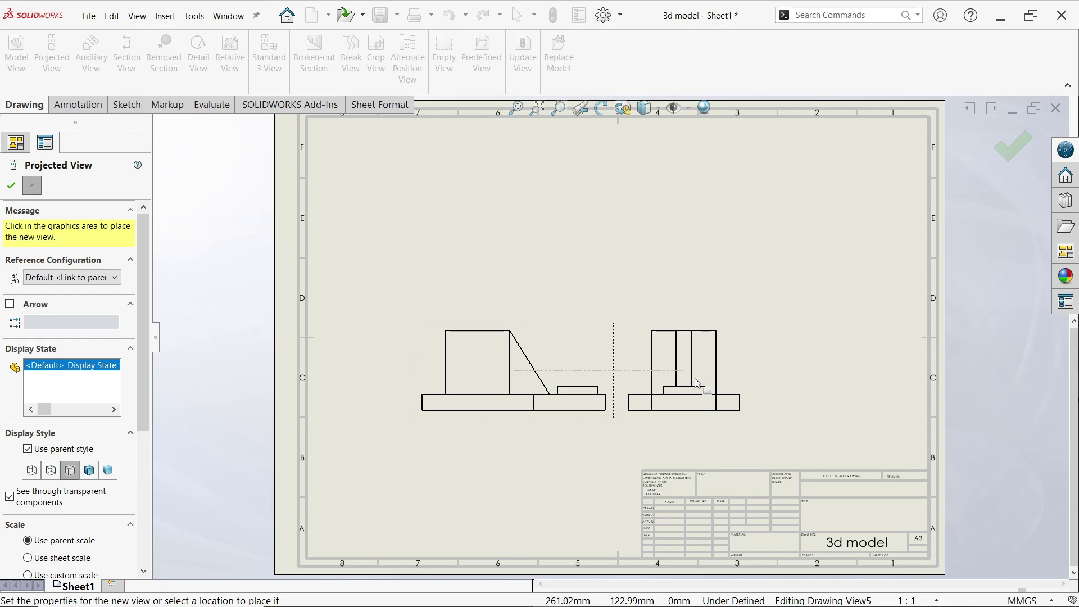
# - Place projected right, top and isometric views from the front view and finish the projection
pyautogui.scroll(-5, 147, 444)
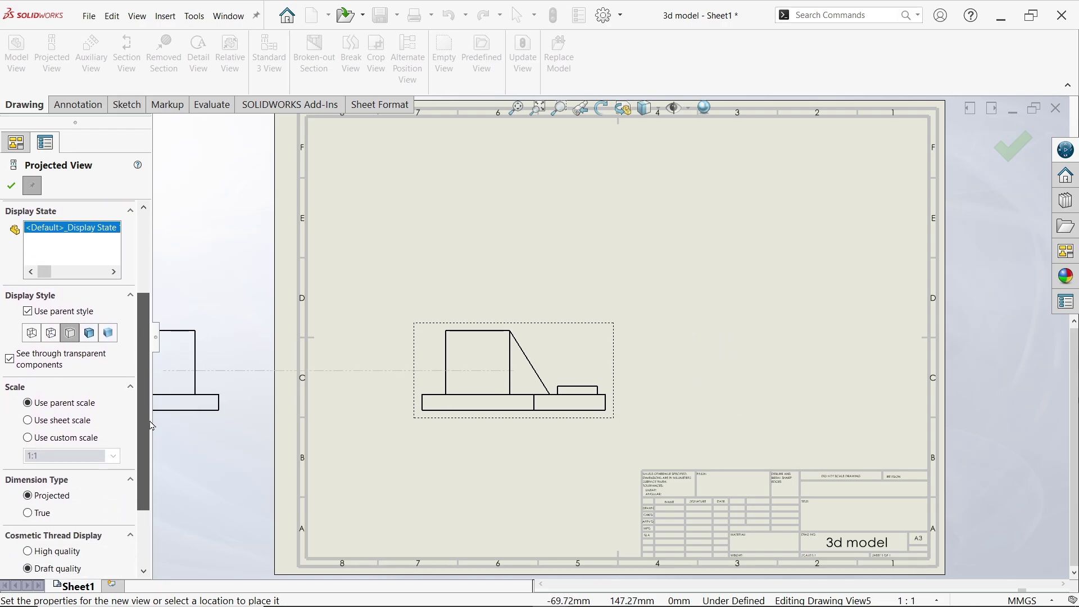
pyautogui.moveTo(152, 450); pyautogui.dragTo(148, 344)
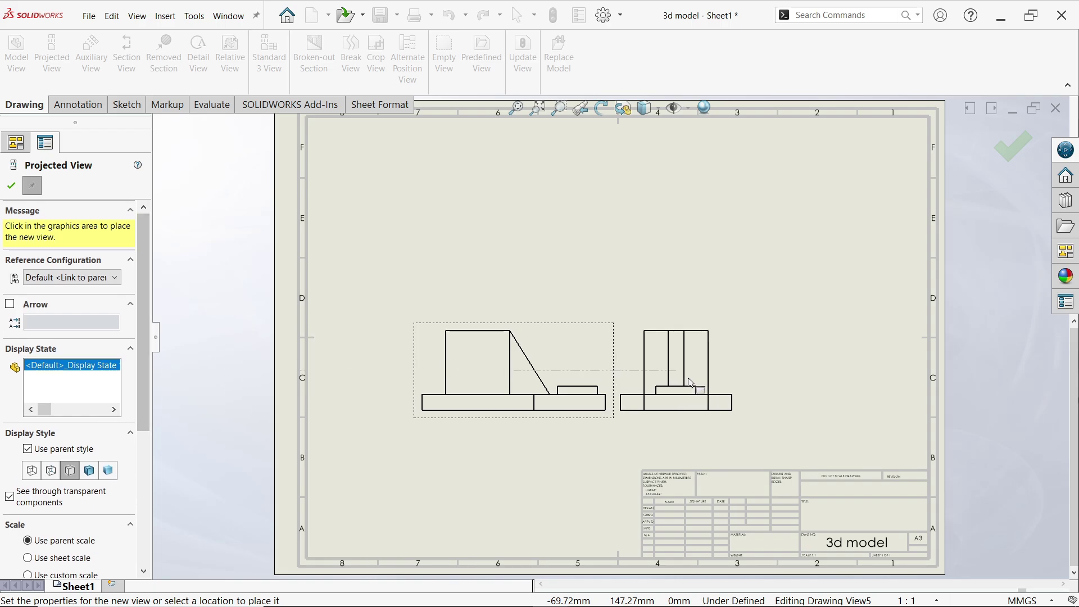
pyautogui.click(723, 392)
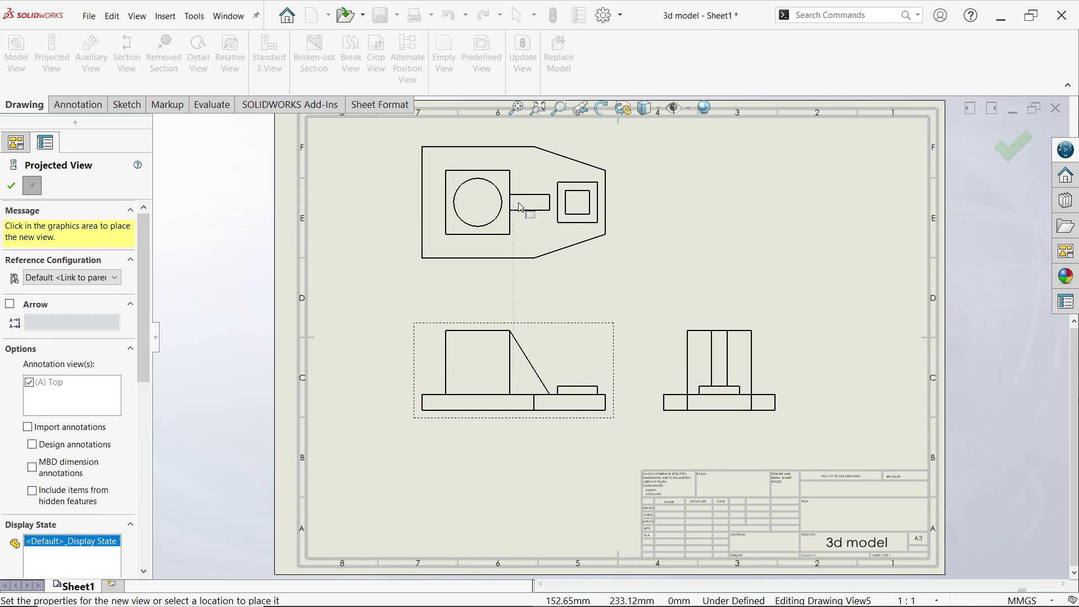
pyautogui.click(708, 222)
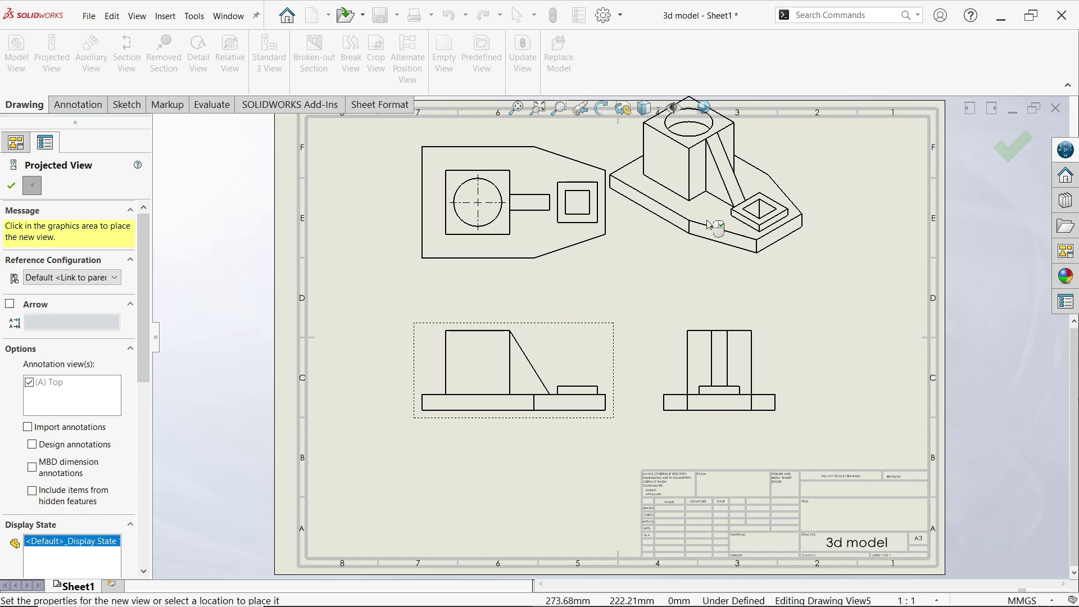
pyautogui.click(11, 185)
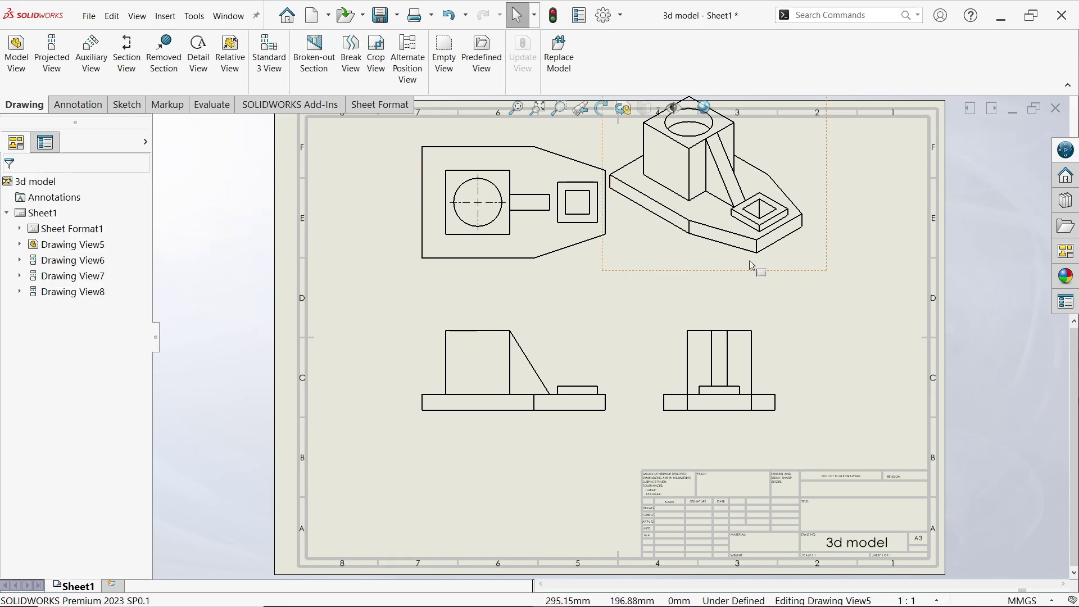
# - Rearrange the isometric, front and right views so that all views sit spaced apart inside the sheet border
pyautogui.moveTo(832, 272); pyautogui.dragTo(908, 313)
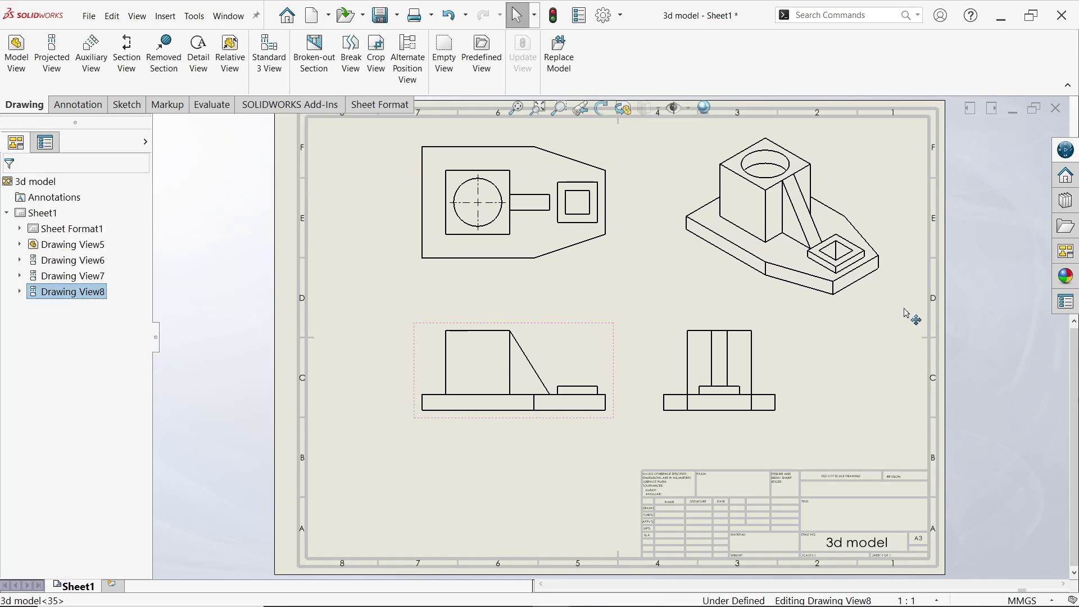
pyautogui.moveTo(433, 424); pyautogui.dragTo(385, 439)
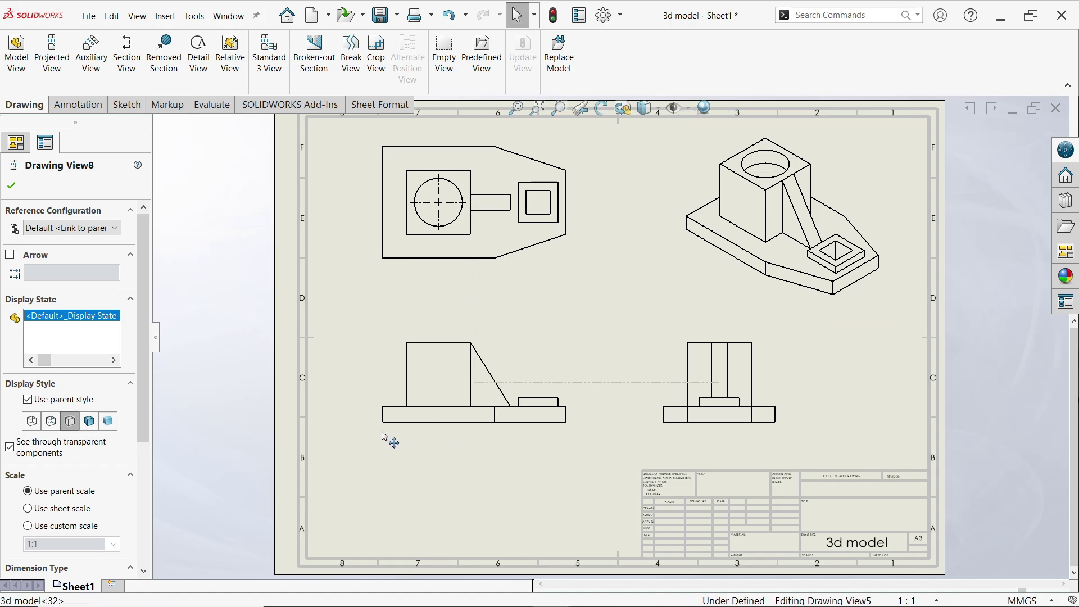
pyautogui.moveTo(783, 402); pyautogui.dragTo(756, 402)
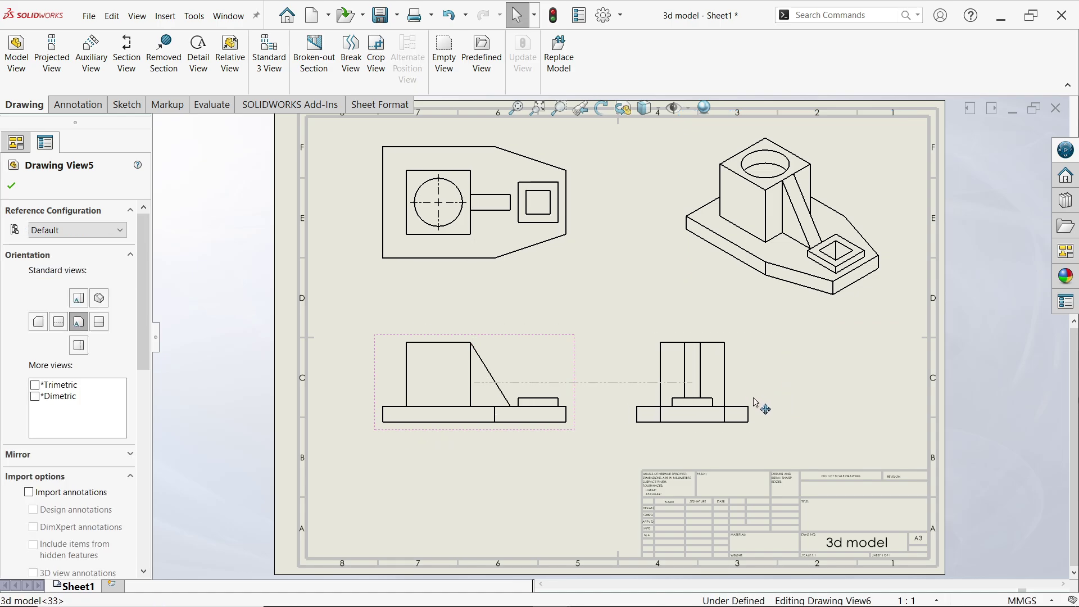
# - Try the Shaded, Hidden Lines Removed and Wireframe display styles on the front view, and set it to Hidden Lines Visible
pyautogui.click(365, 361)
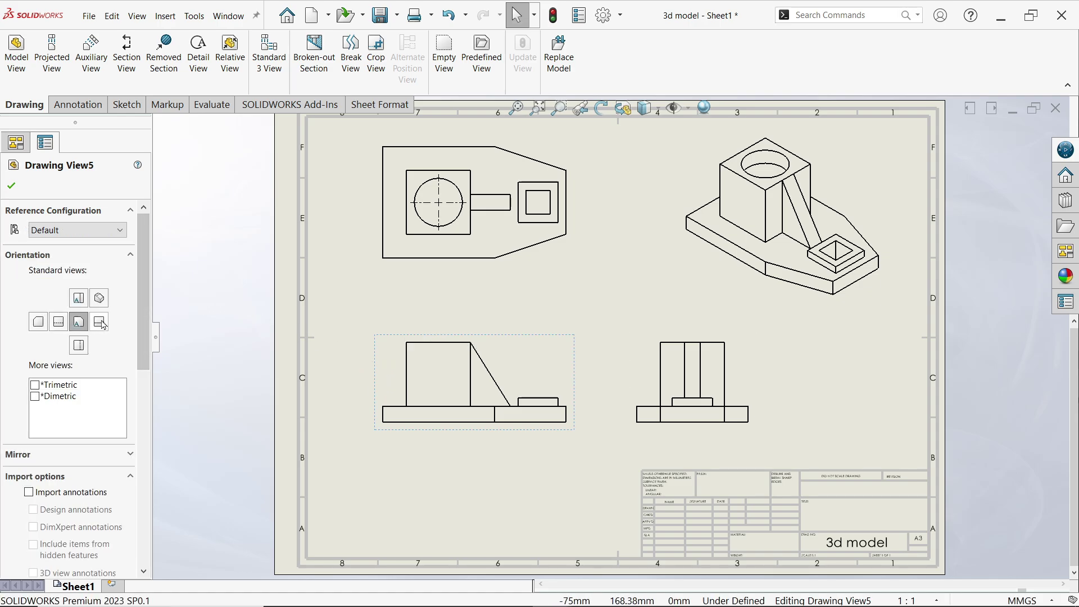
pyautogui.moveTo(148, 293); pyautogui.dragTo(139, 444)
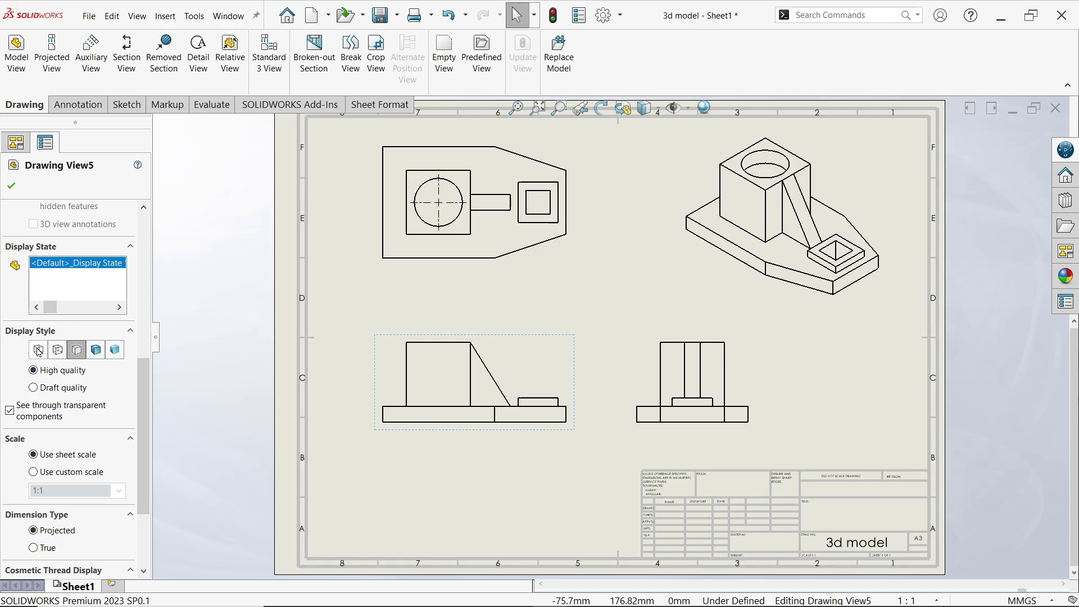
pyautogui.click(96, 351)
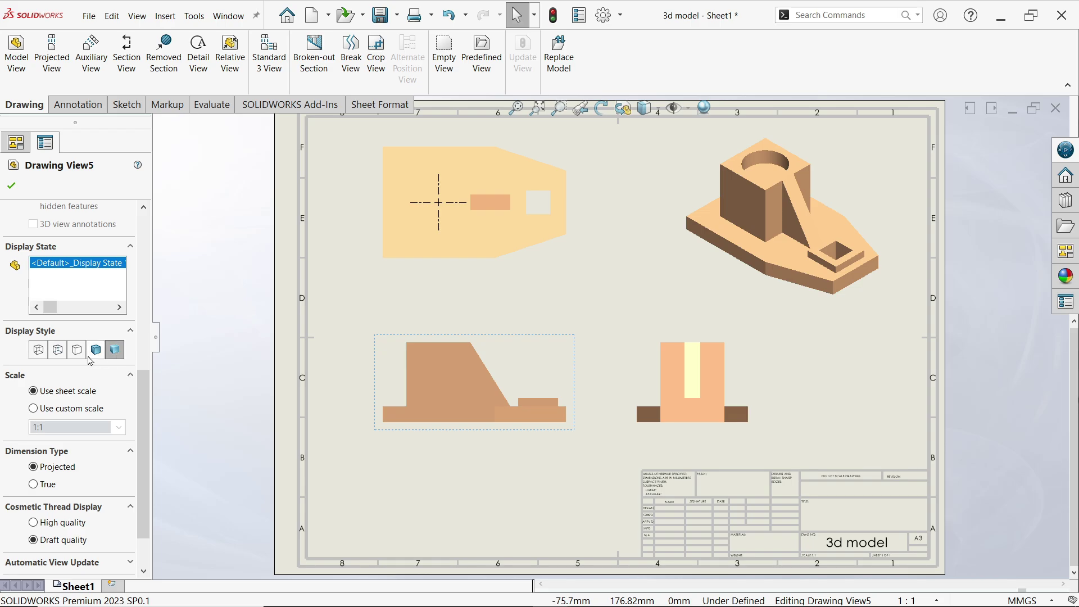
pyautogui.click(77, 351)
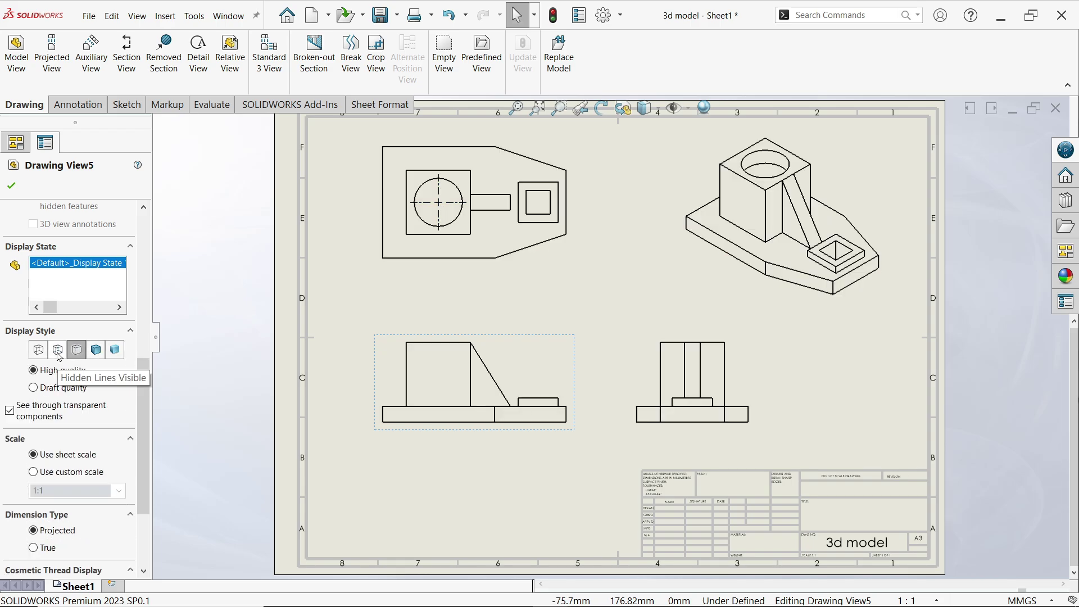
pyautogui.click(58, 350)
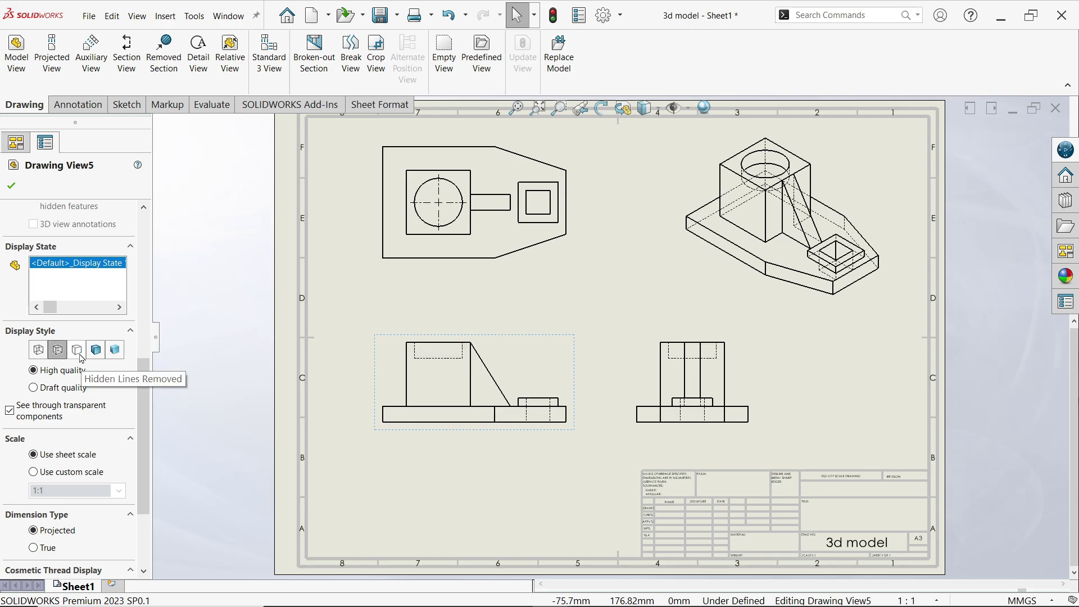
pyautogui.click(79, 354)
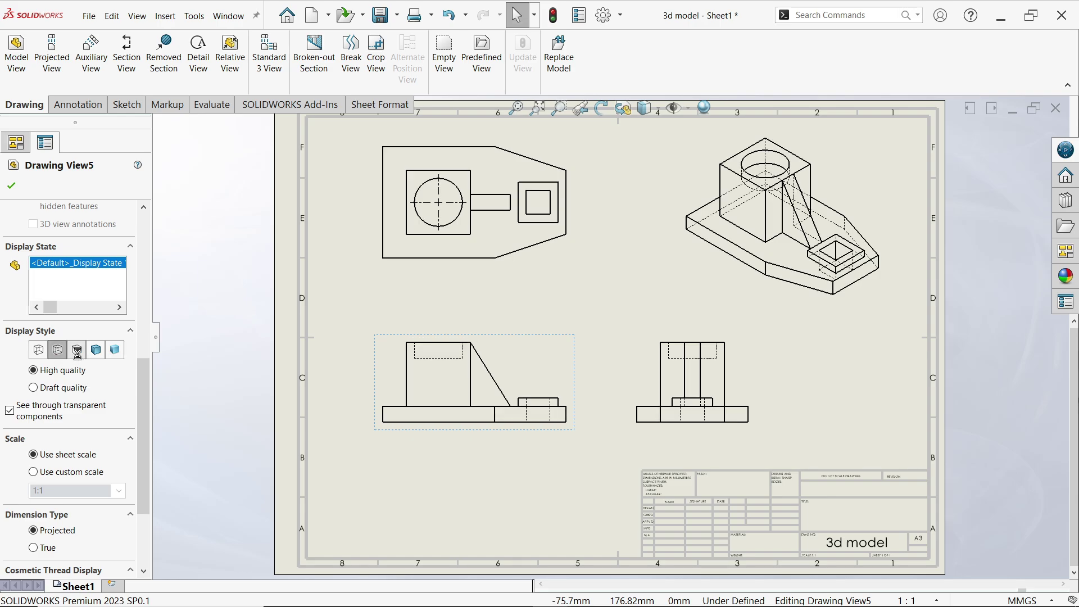
pyautogui.click(42, 355)
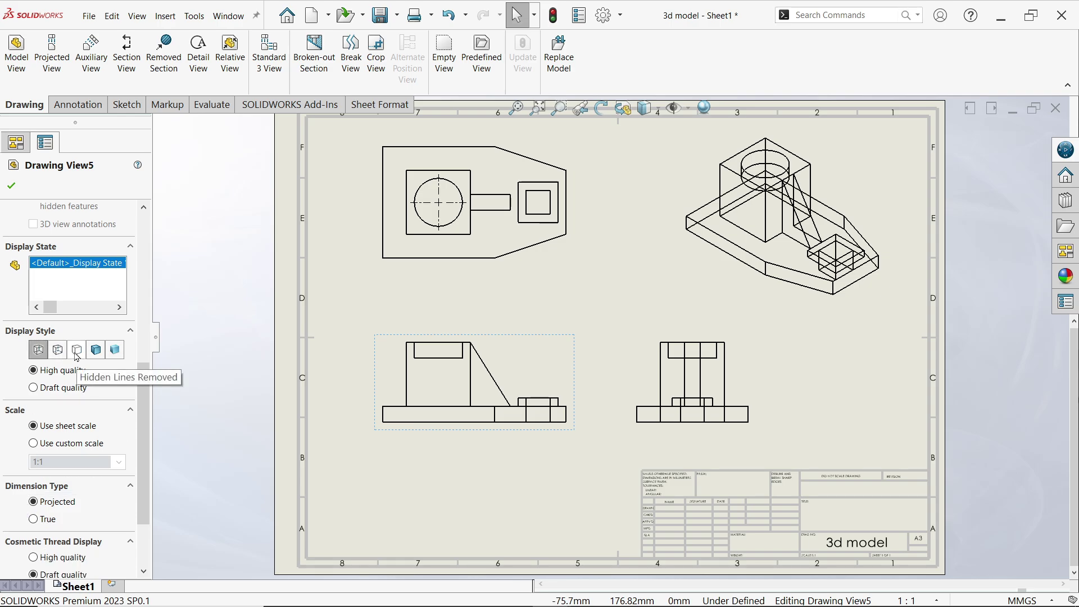
pyautogui.click(60, 354)
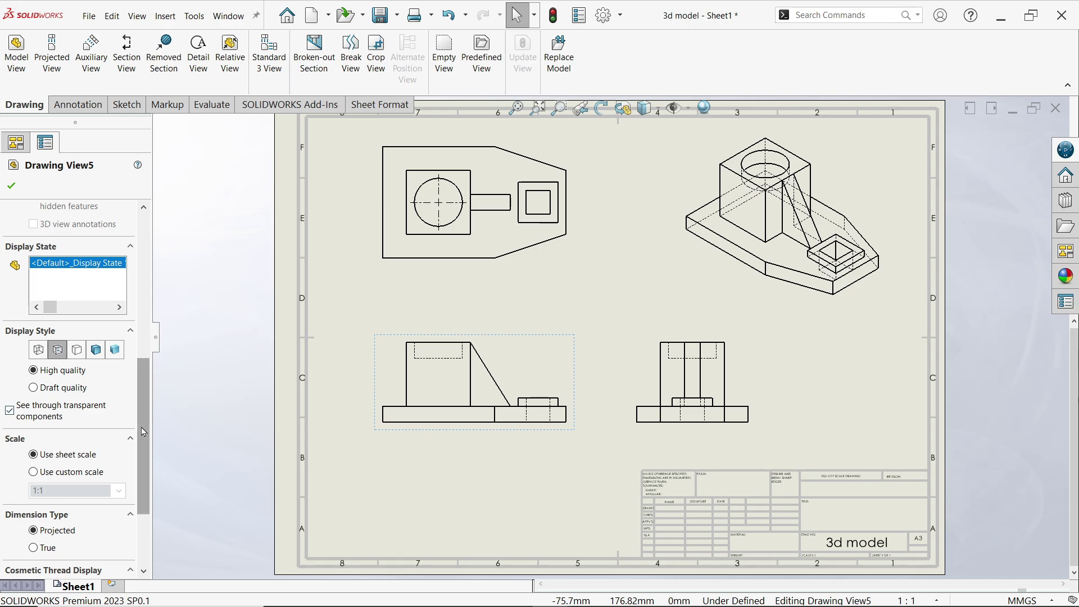
# - Try custom scales such as 1:2 and 1:10 for the front view, and set its custom scale to 1:1.2
pyautogui.moveTo(144, 432); pyautogui.dragTo(145, 452)
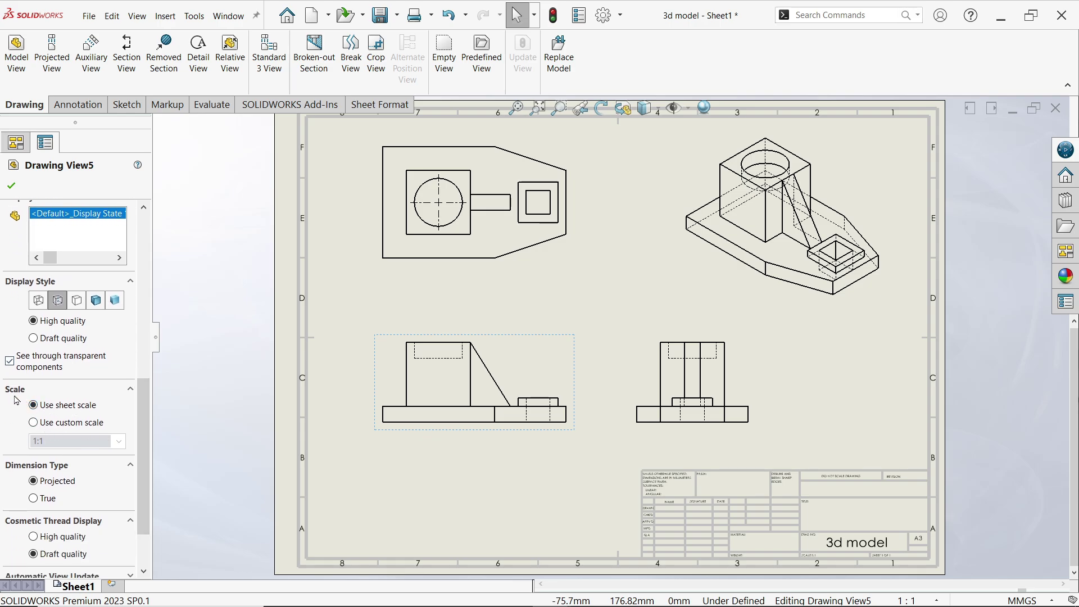
pyautogui.click(35, 424)
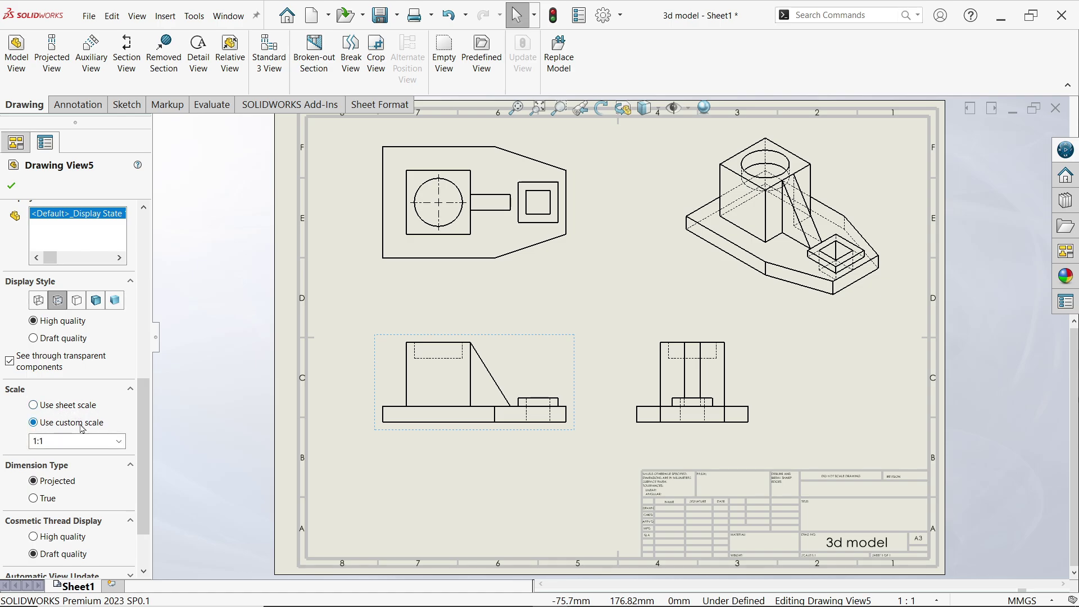
pyautogui.click(118, 441)
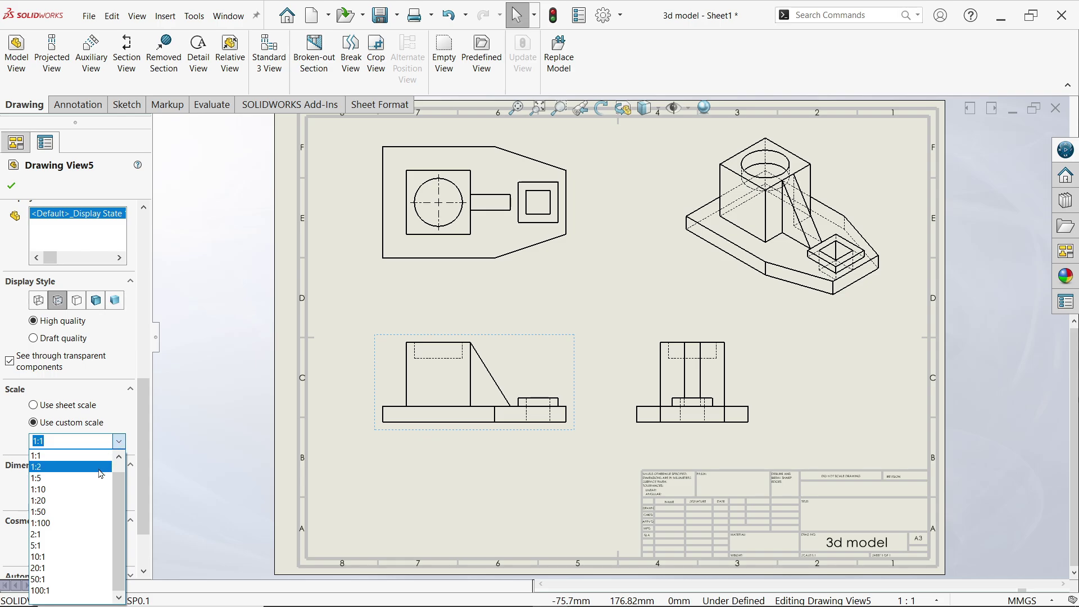
pyautogui.click(59, 468)
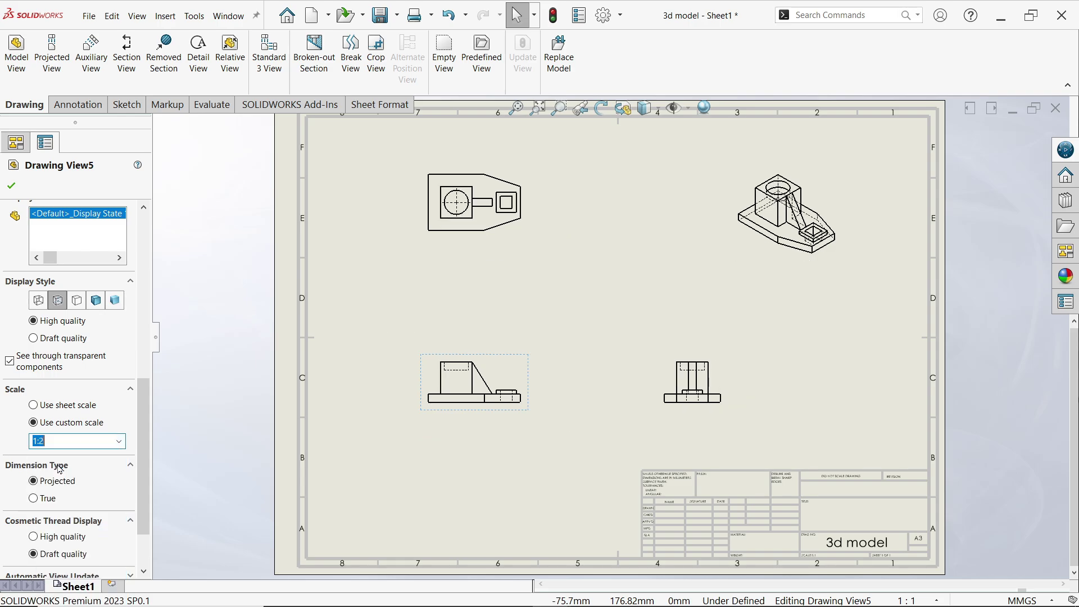
pyautogui.click(119, 443)
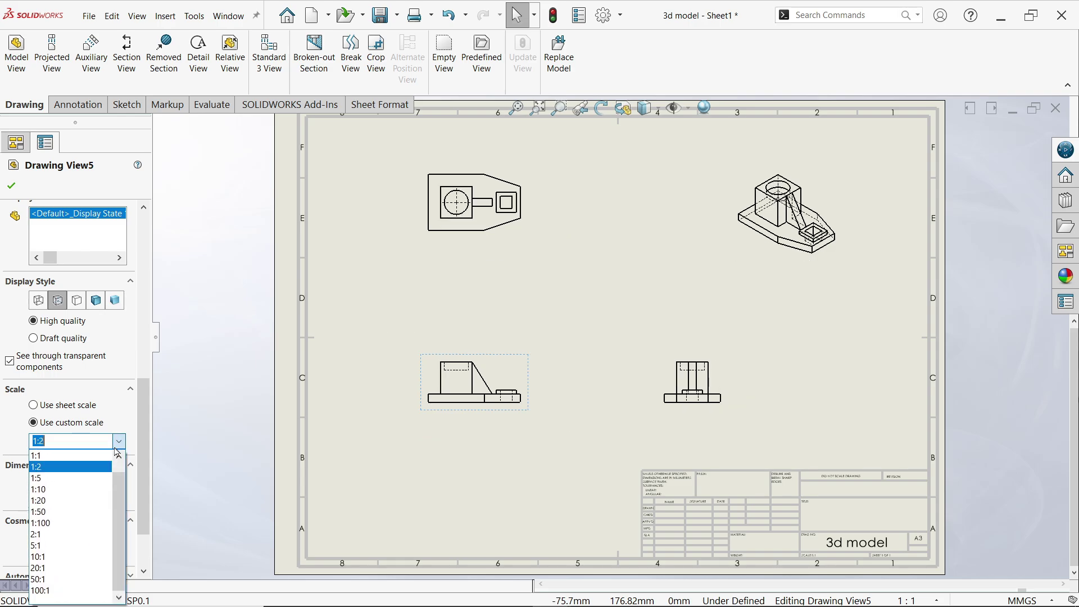
pyautogui.click(79, 491)
pyautogui.click(119, 442)
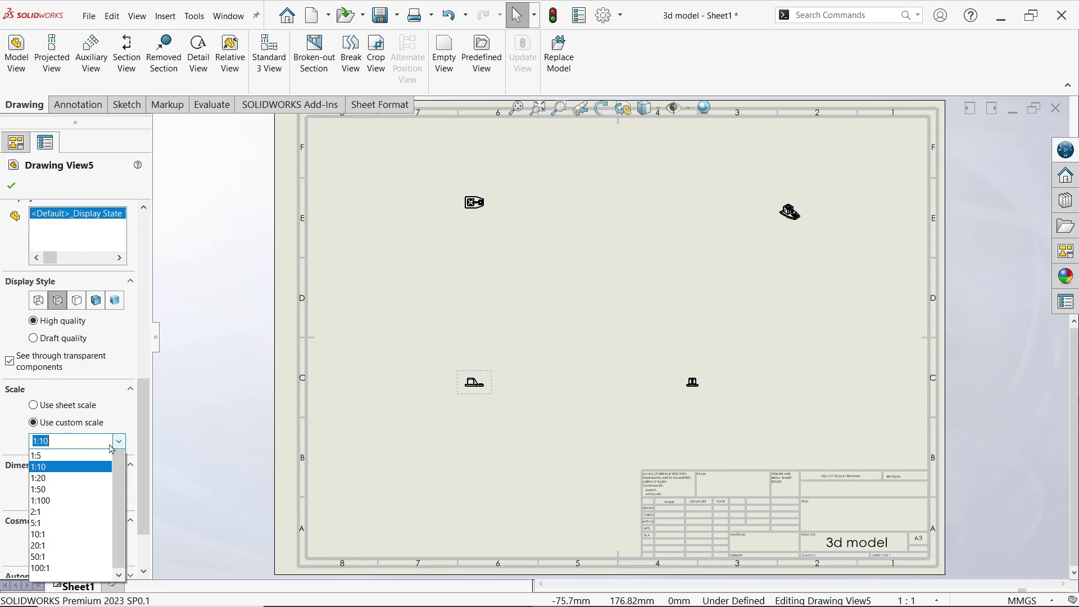
pyautogui.click(67, 455)
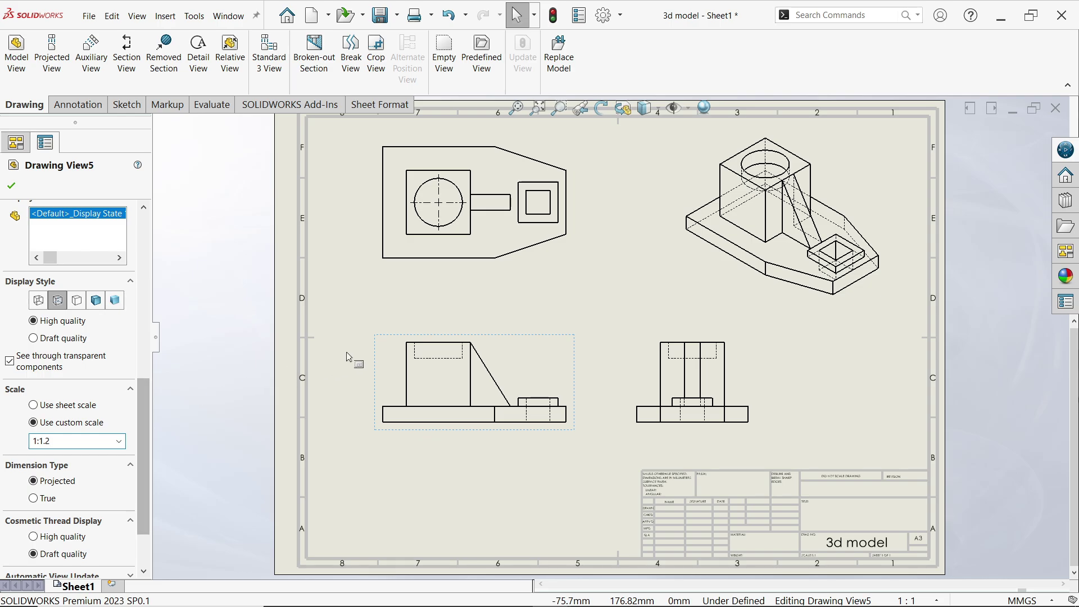
pyautogui.click(331, 344)
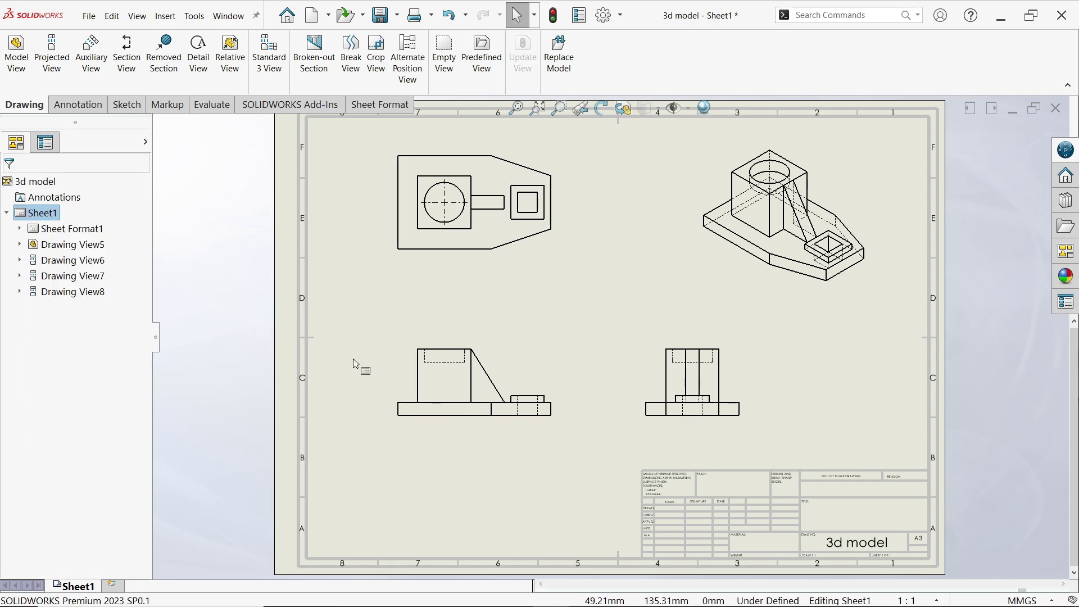
# - Stop the top view from using its parent's display style and set it to Shaded With Edges
pyautogui.click(394, 375)
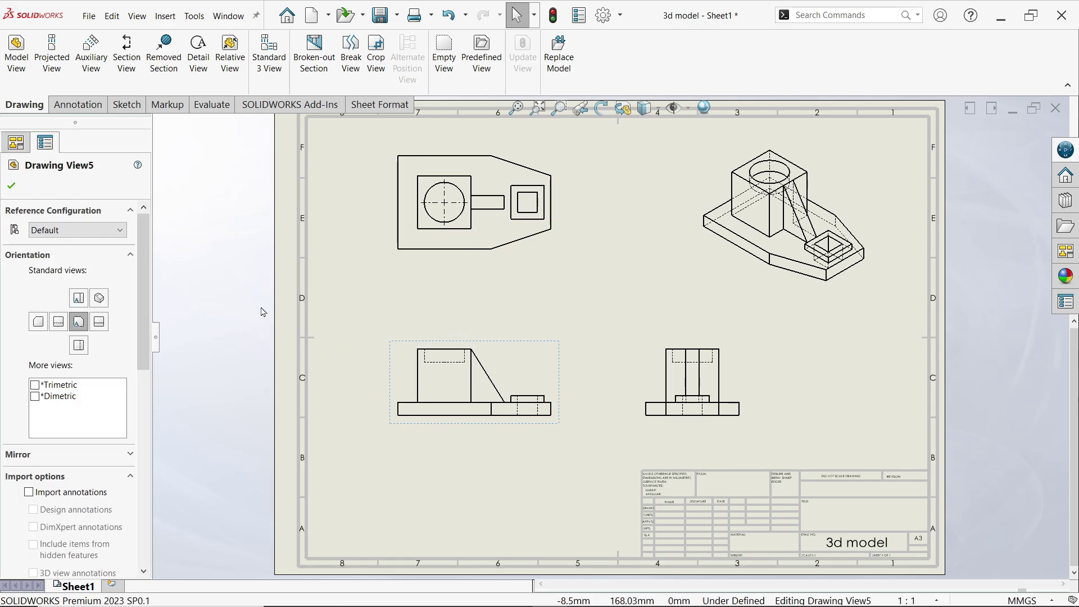
pyautogui.click(396, 303)
pyautogui.click(486, 239)
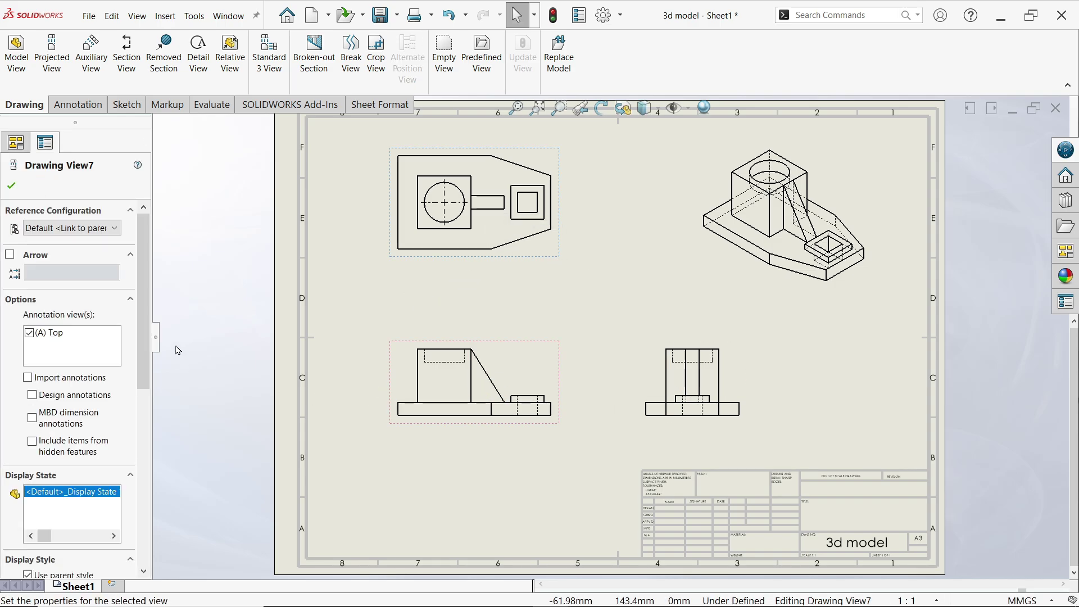
pyautogui.scroll(-5, 149, 413)
pyautogui.scroll(-1, 141, 413)
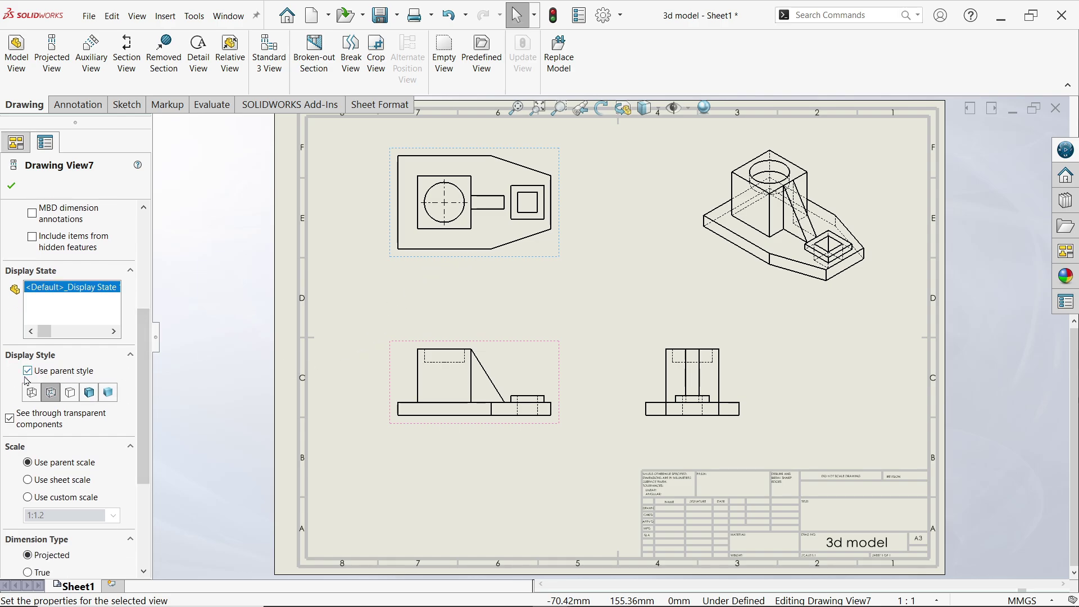
pyautogui.click(46, 390)
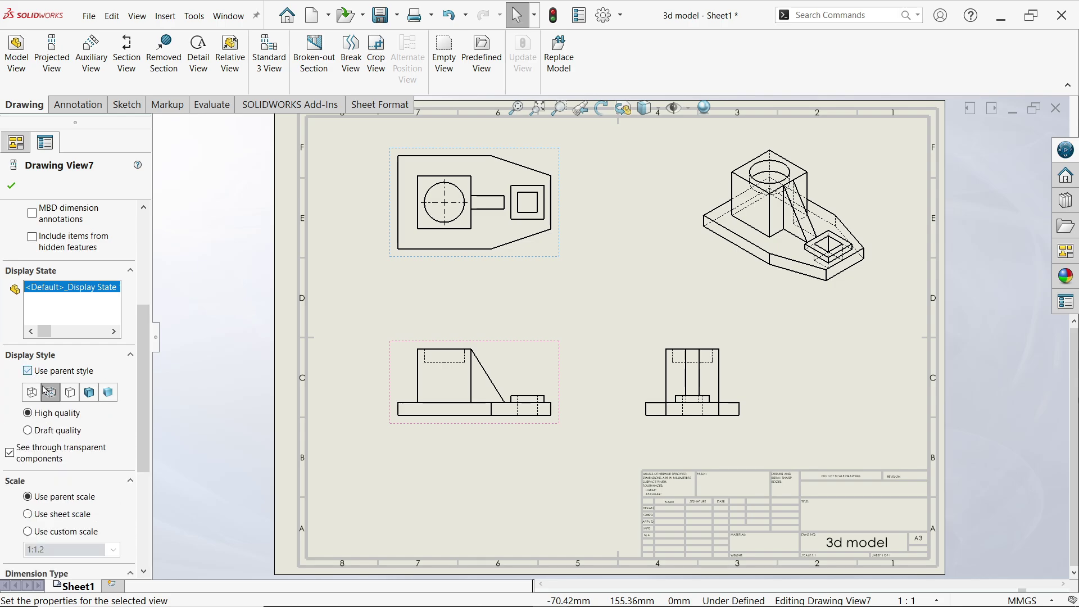
pyautogui.click(90, 392)
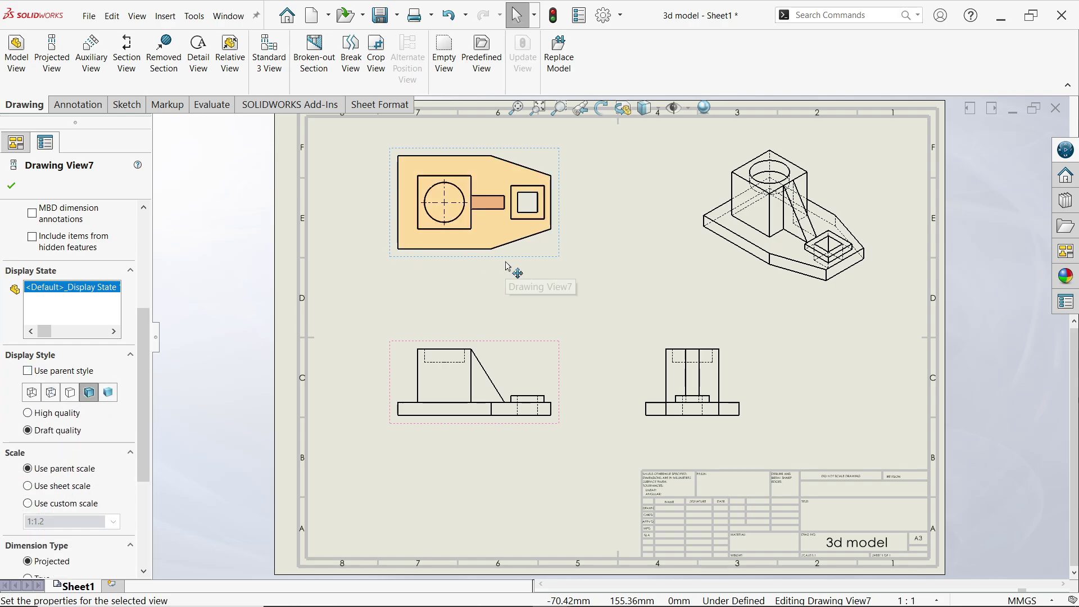
# - Make the top view use its parent's display style again
pyautogui.click(28, 371)
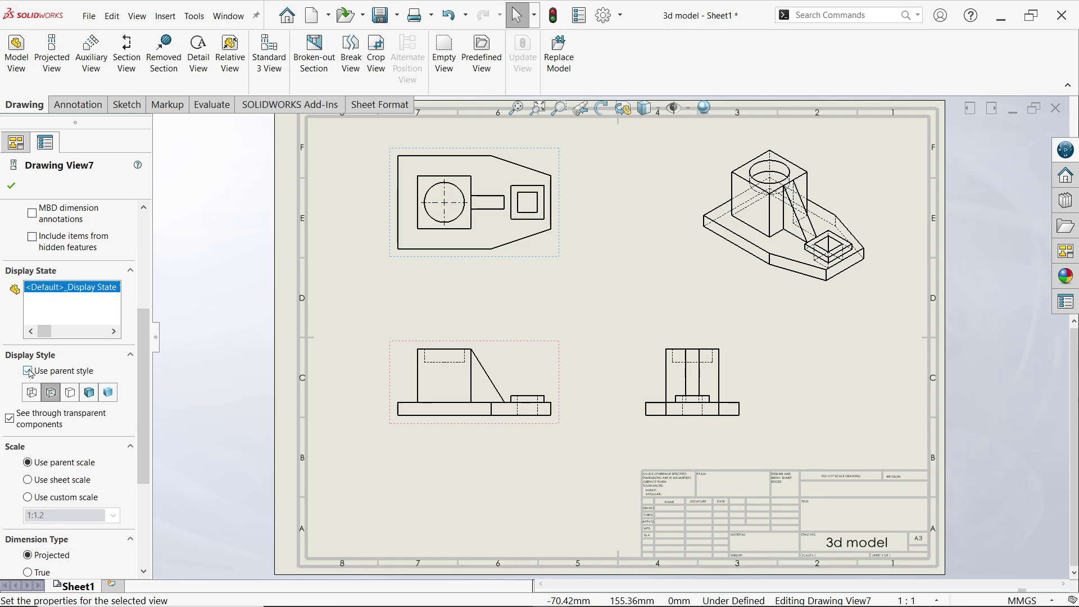
pyautogui.click(14, 189)
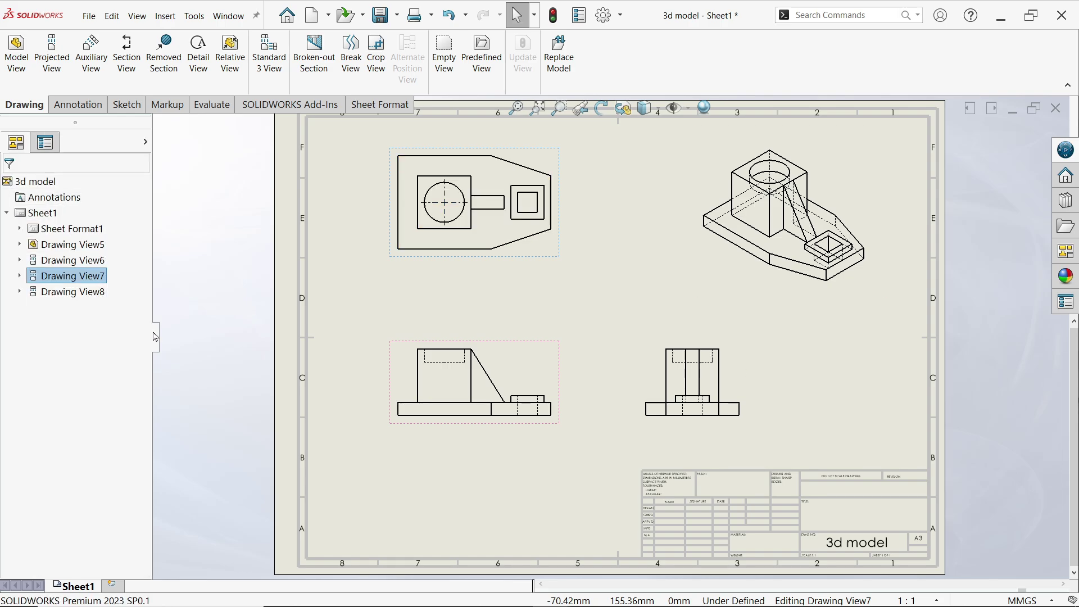
# - Set the front view's custom scale to 1:1 and move the top view closer to the front view
pyautogui.click(394, 385)
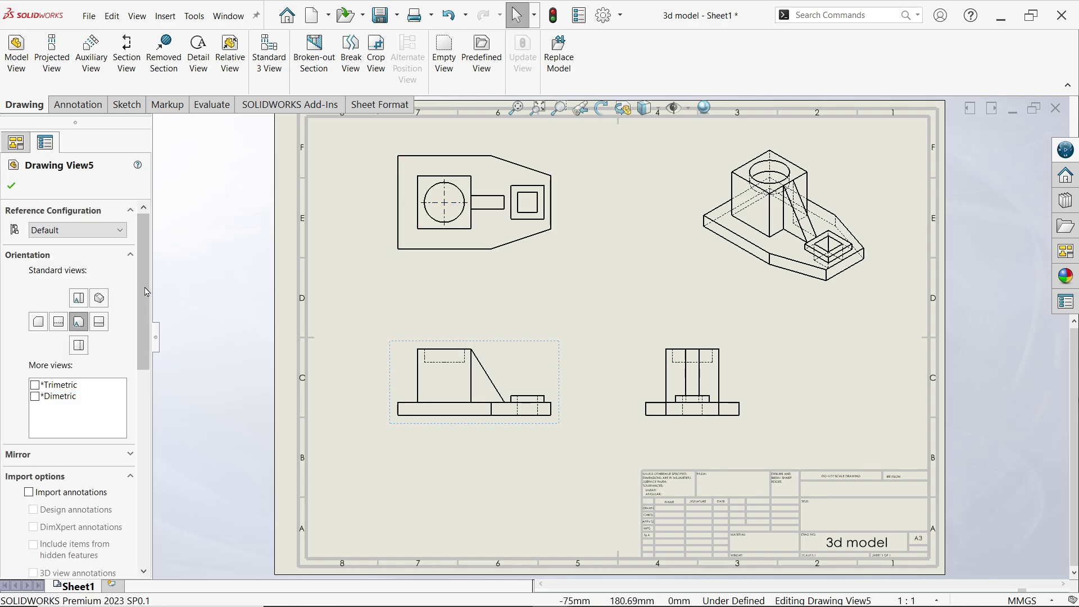
pyautogui.scroll(-5, 73, 393)
pyautogui.scroll(-3, 115, 435)
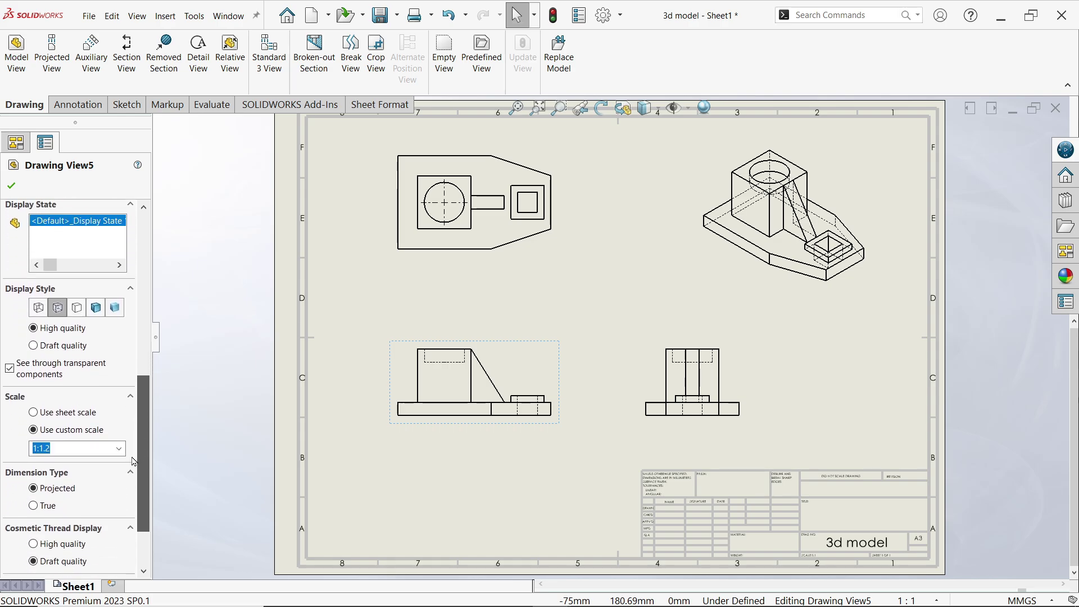
pyautogui.click(119, 436)
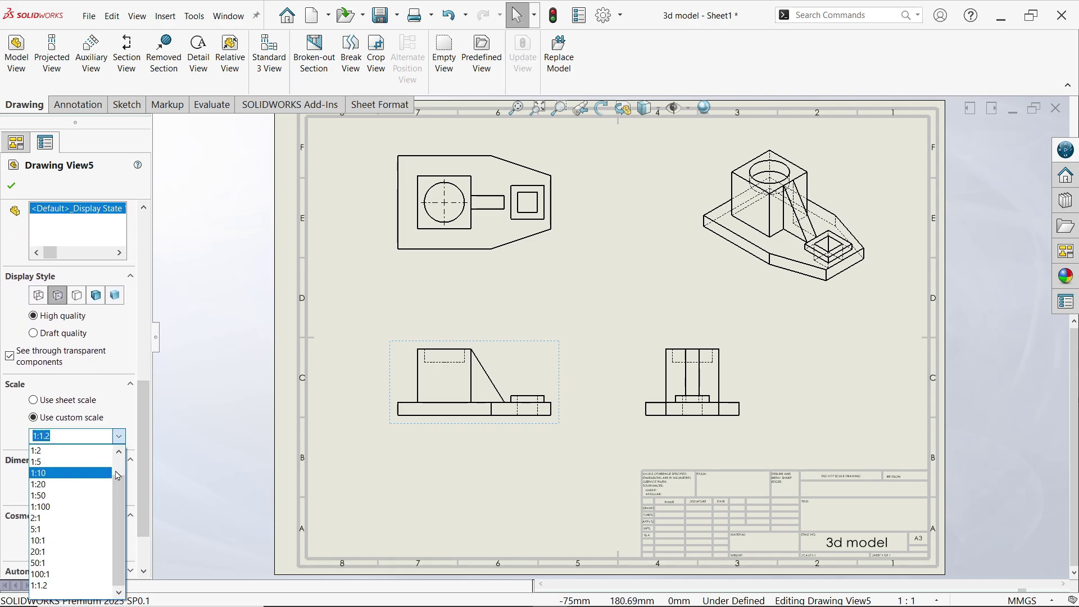
pyautogui.click(87, 463)
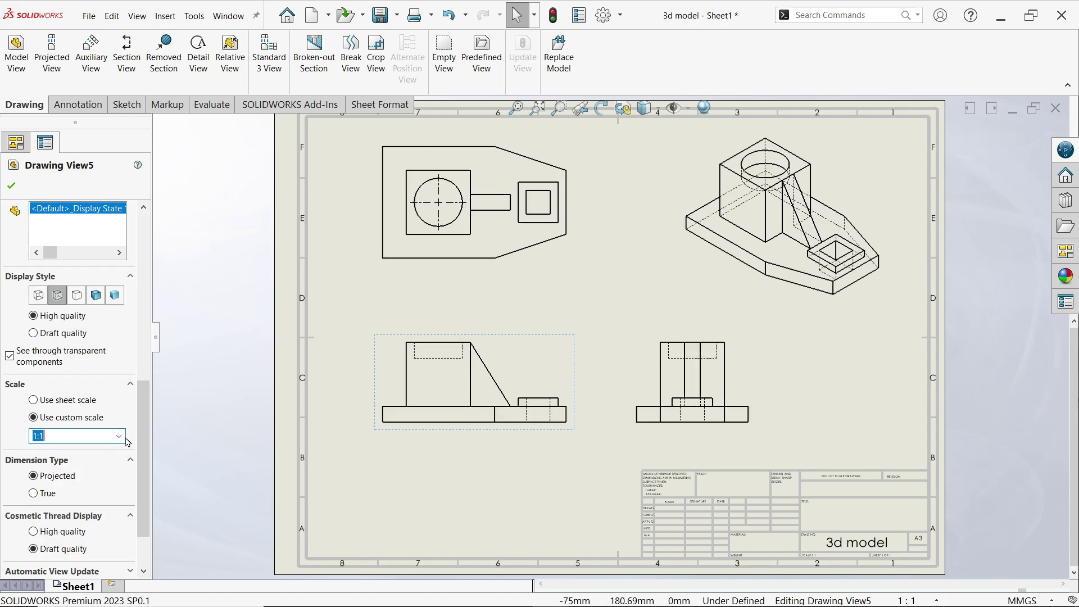
pyautogui.scroll(-3, 147, 460)
pyautogui.scroll(-1, 147, 459)
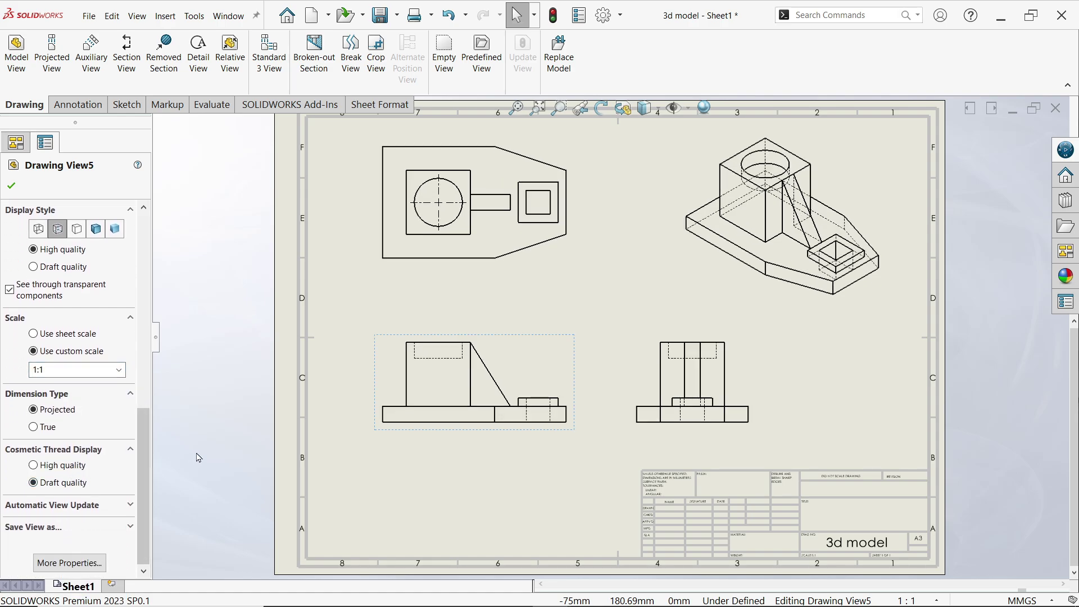
pyautogui.click(131, 505)
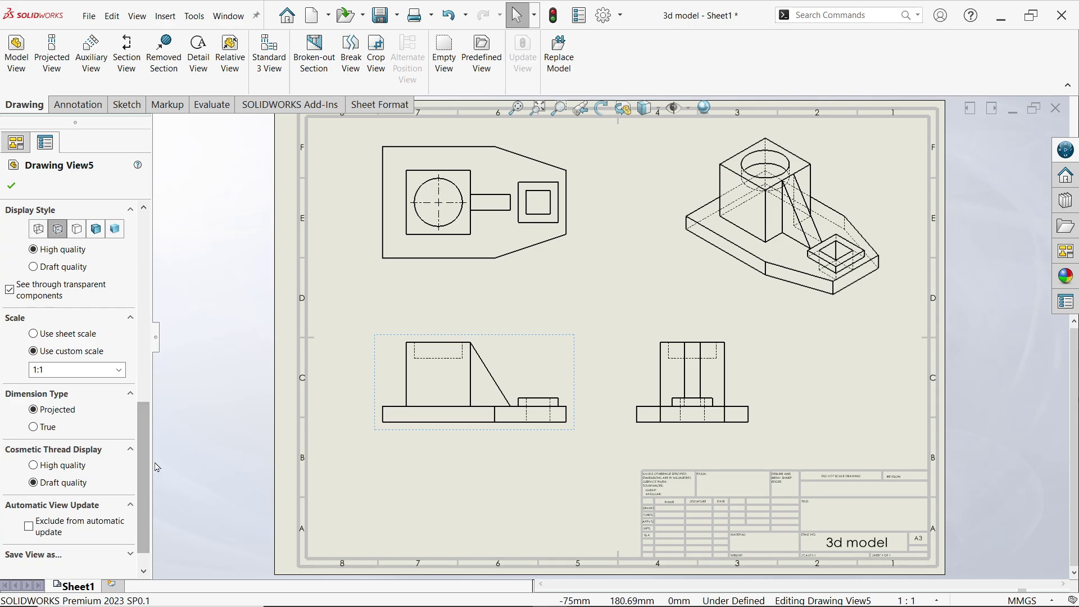
pyautogui.click(11, 185)
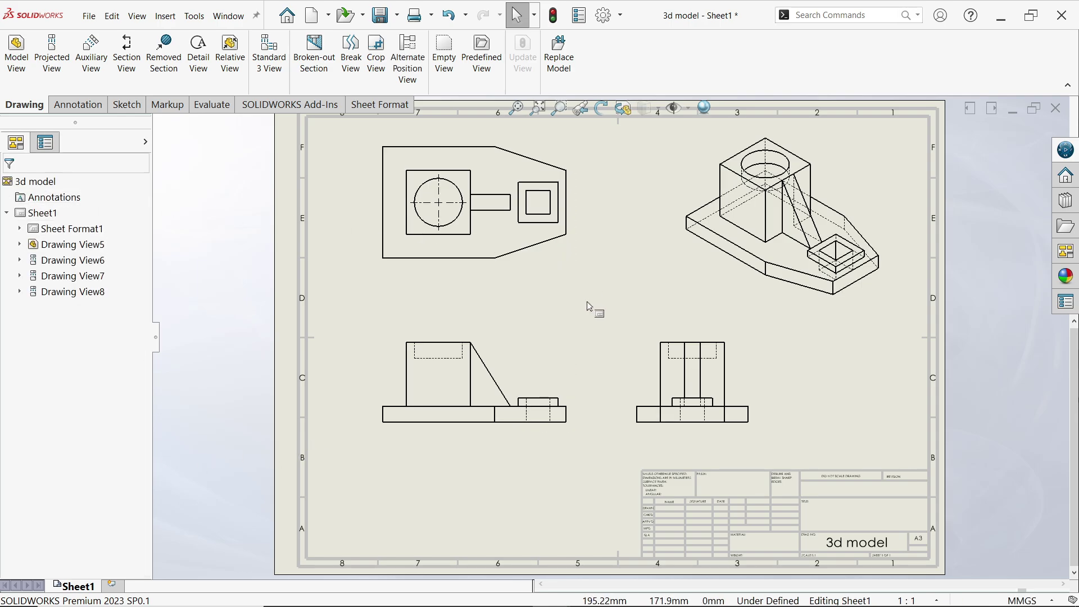
pyautogui.moveTo(572, 258); pyautogui.dragTo(563, 298)
# - Set the isometric view's display style to Shaded With Edges in High quality
pyautogui.click(791, 297)
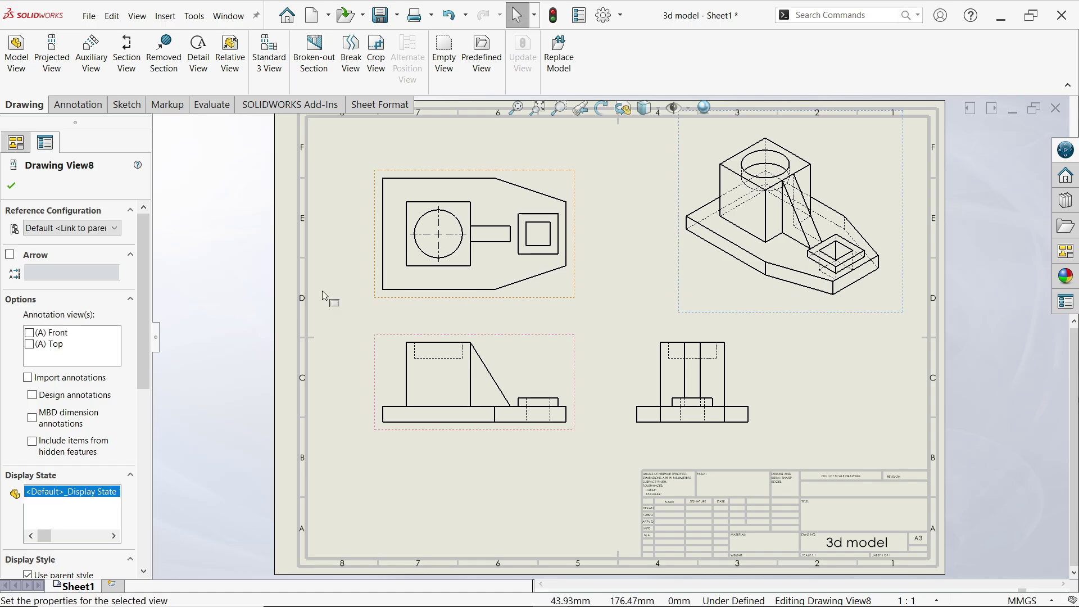
pyautogui.scroll(-1, 150, 304)
pyautogui.scroll(-3, 149, 304)
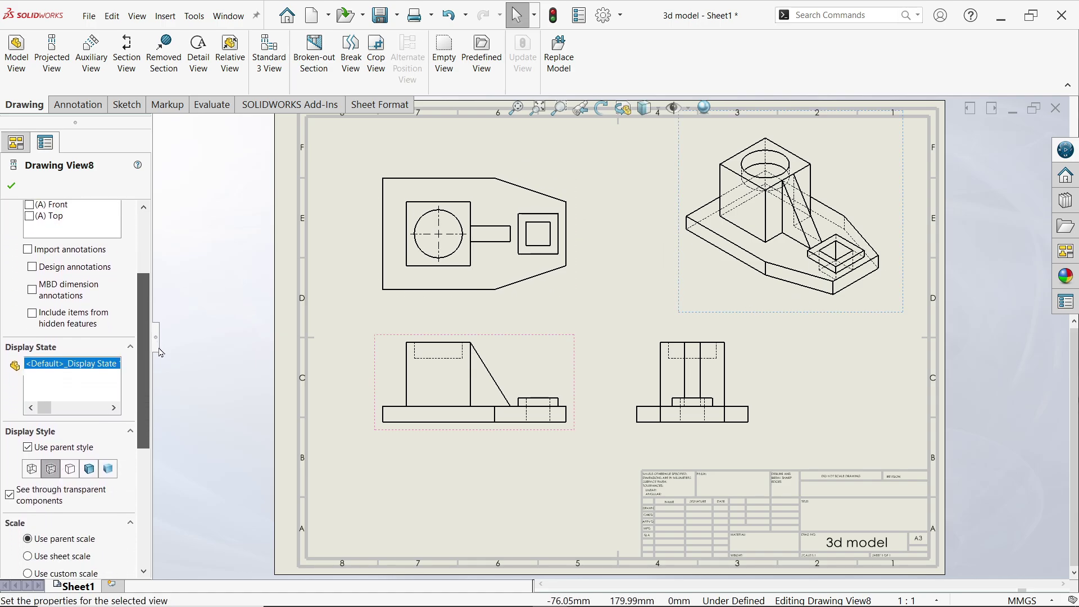
pyautogui.scroll(-4, 161, 353)
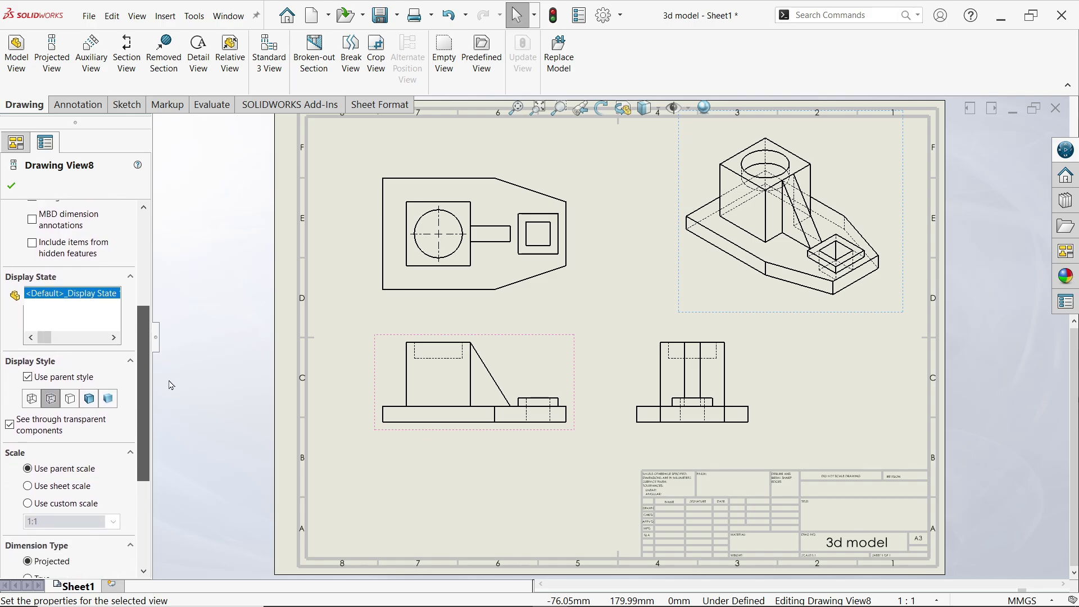
pyautogui.scroll(-2, 170, 419)
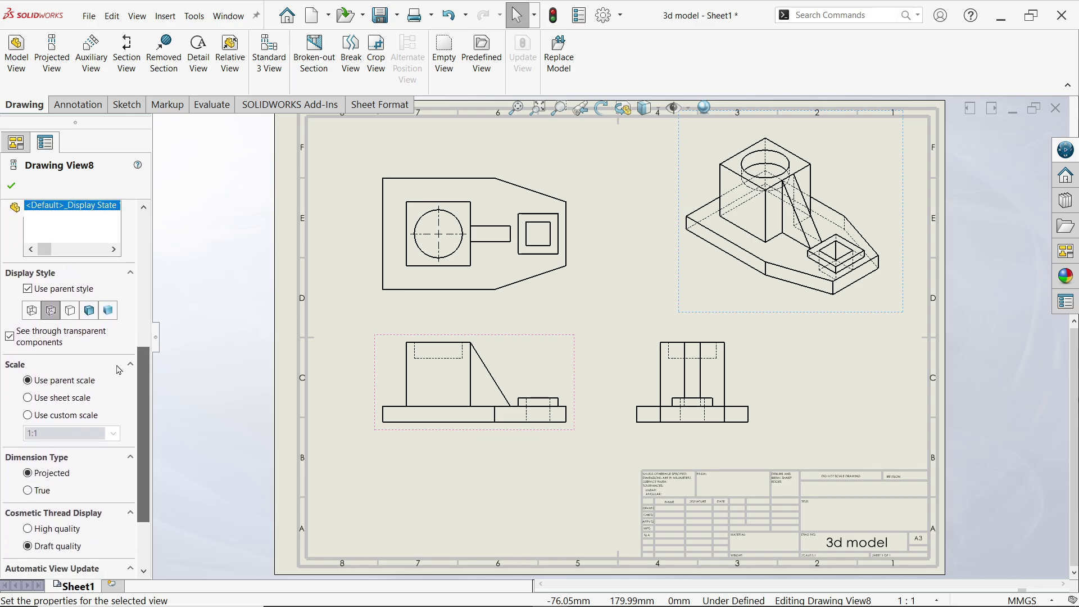
pyautogui.click(89, 310)
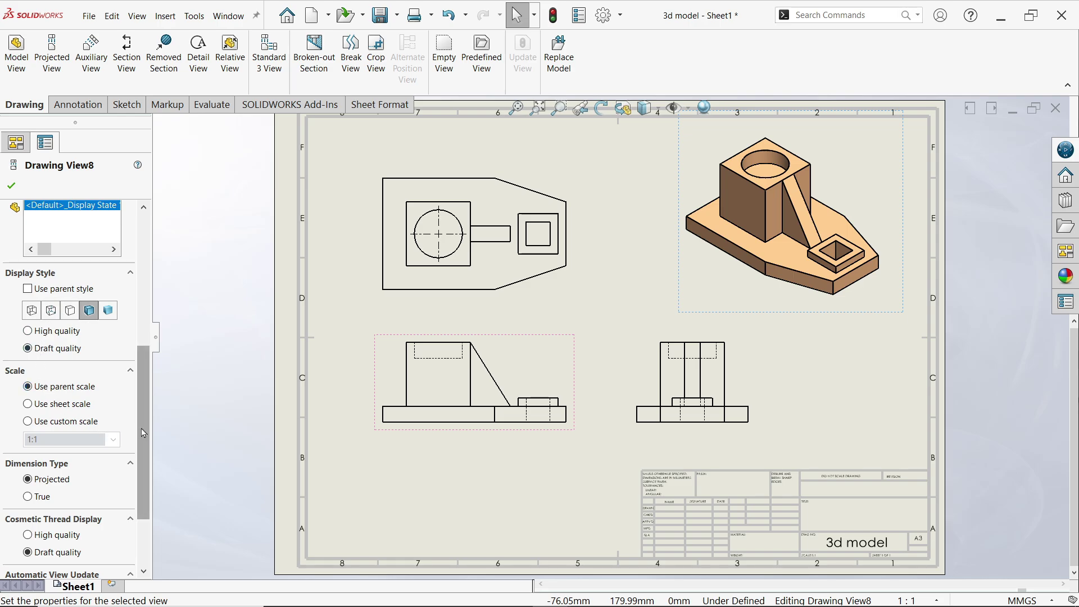
pyautogui.scroll(3, 144, 433)
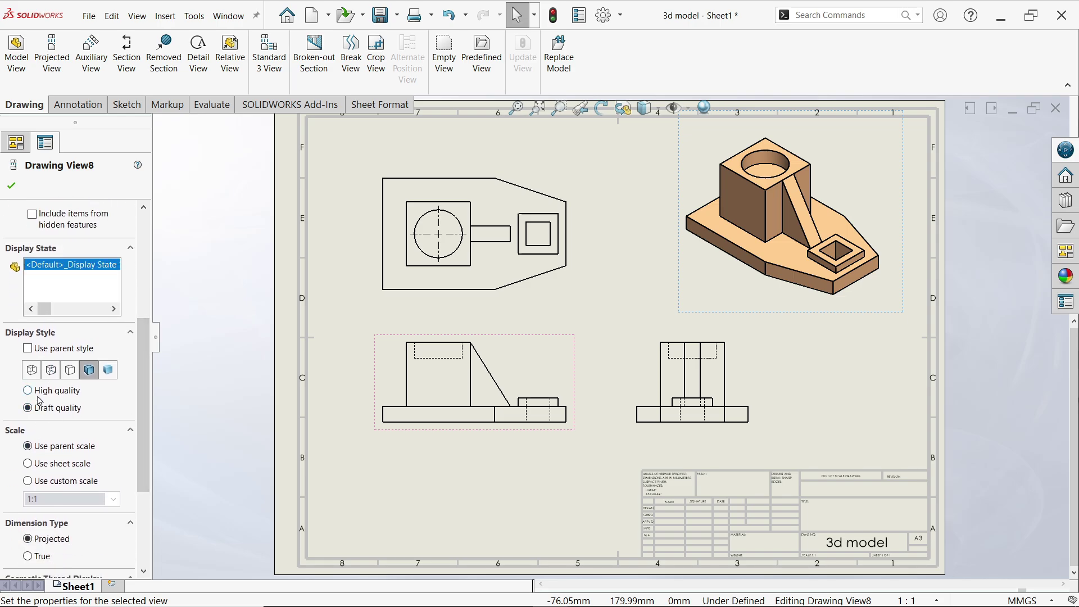
pyautogui.click(53, 396)
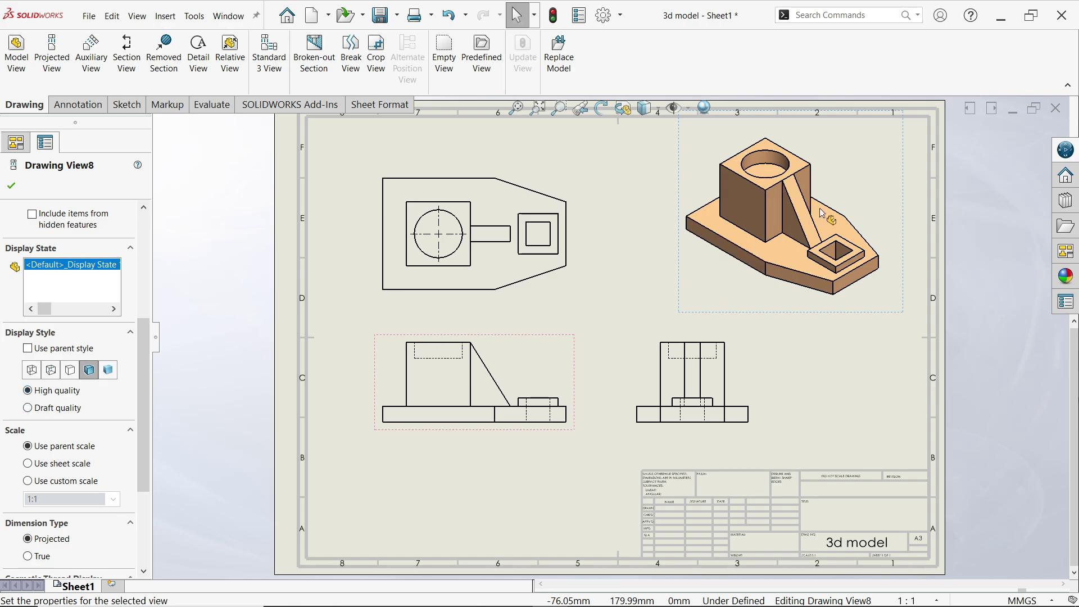
pyautogui.click(12, 187)
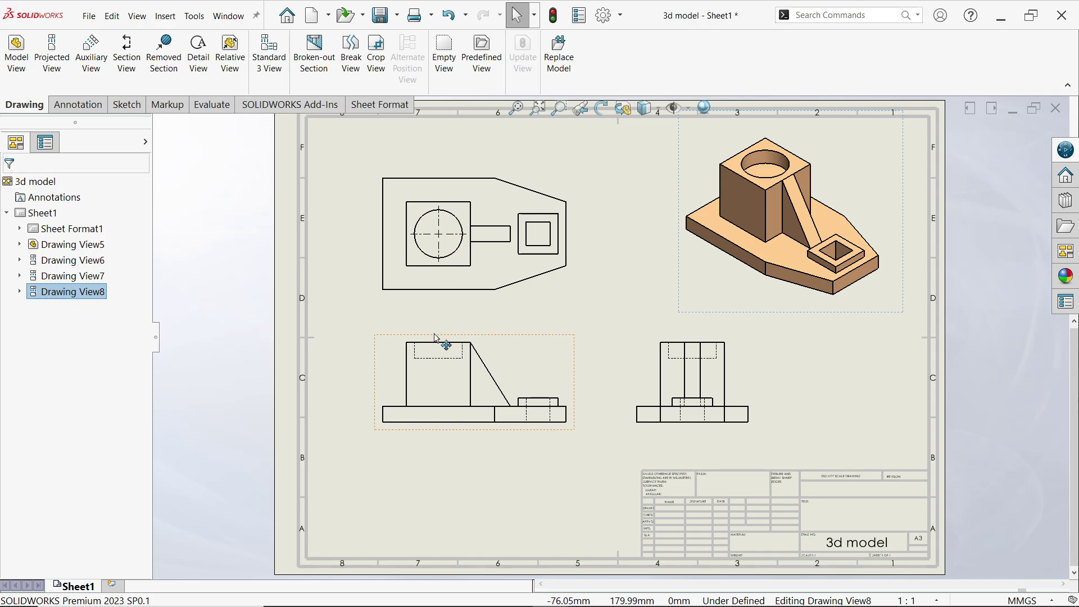
# - Dimension the base plate's overall length below the front view and its thickness beside the plate's left edge
pyautogui.click(82, 105)
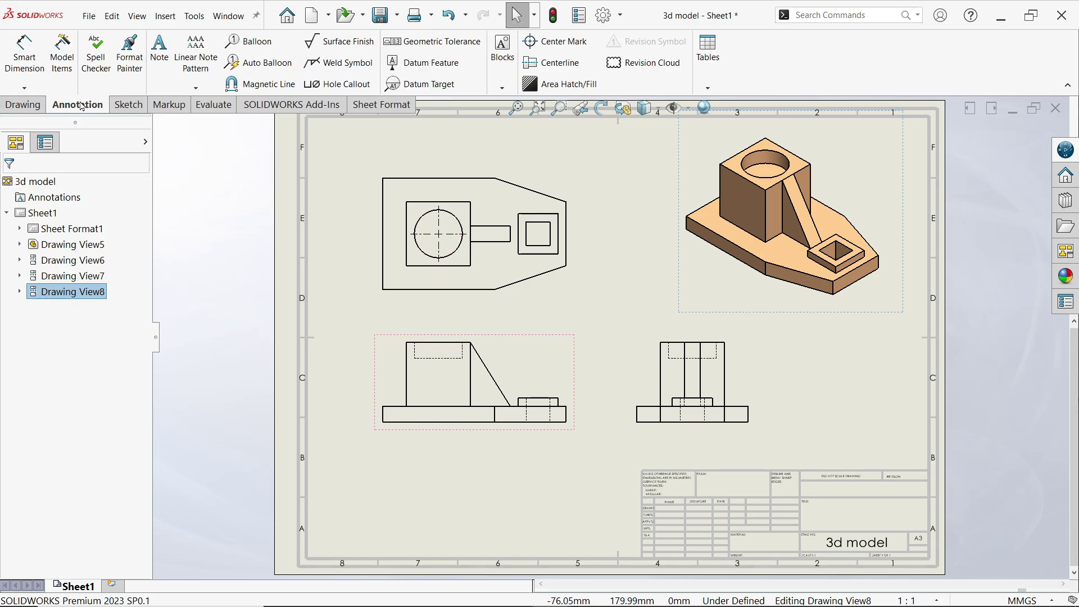
pyautogui.click(27, 74)
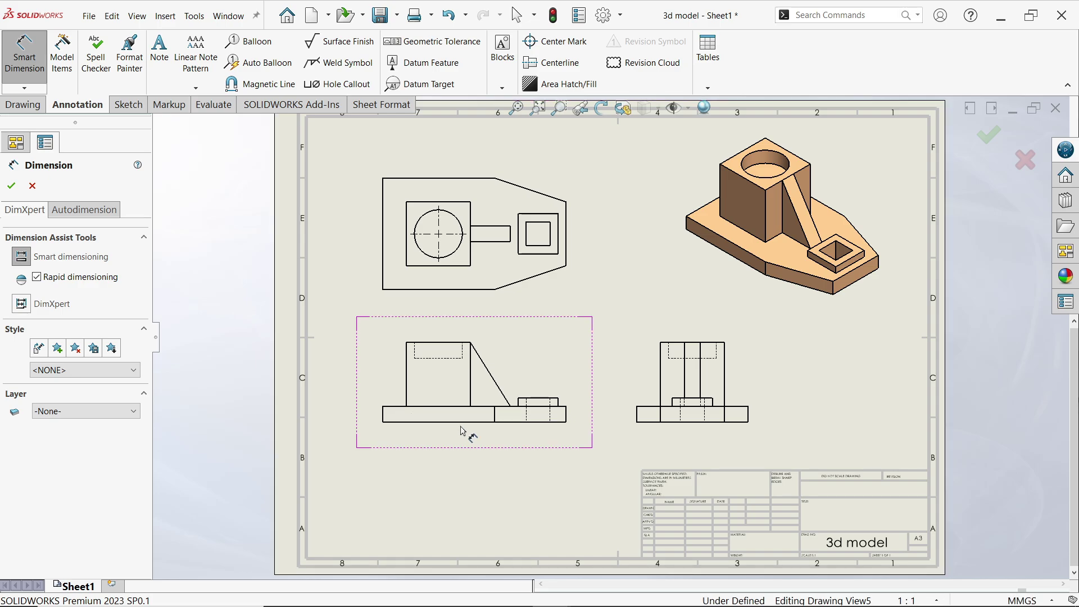
pyautogui.click(482, 422)
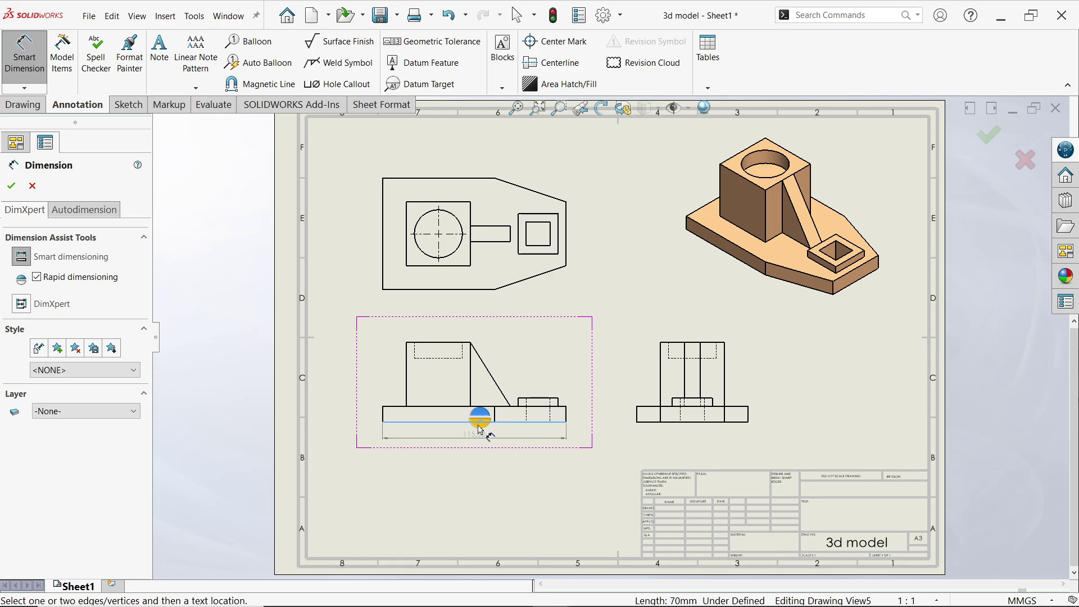
pyautogui.click(481, 431)
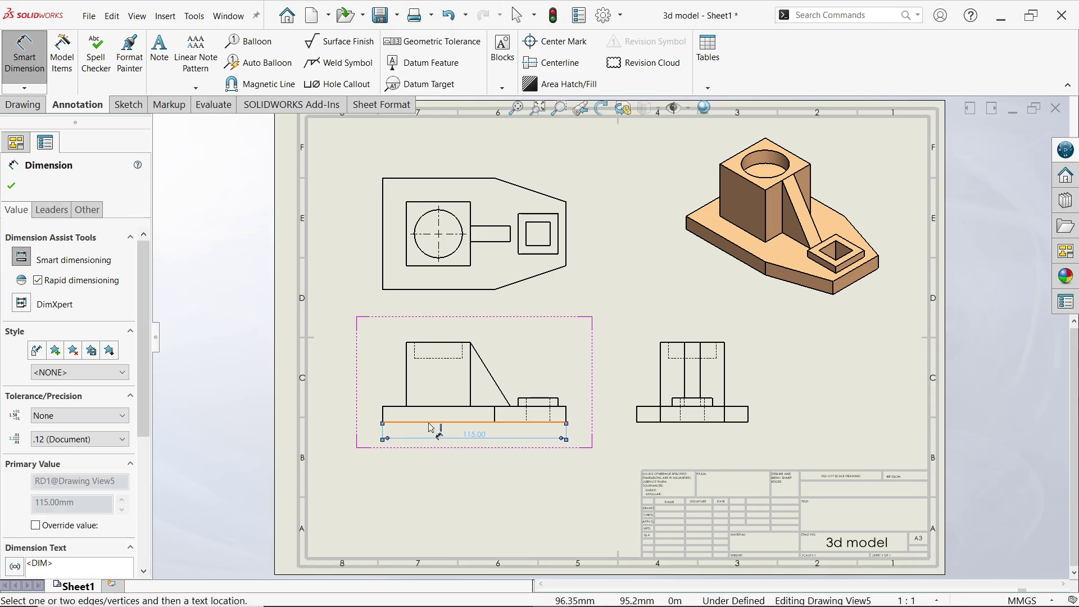
pyautogui.scroll(-2, 354, 444)
pyautogui.scroll(-4, 430, 420)
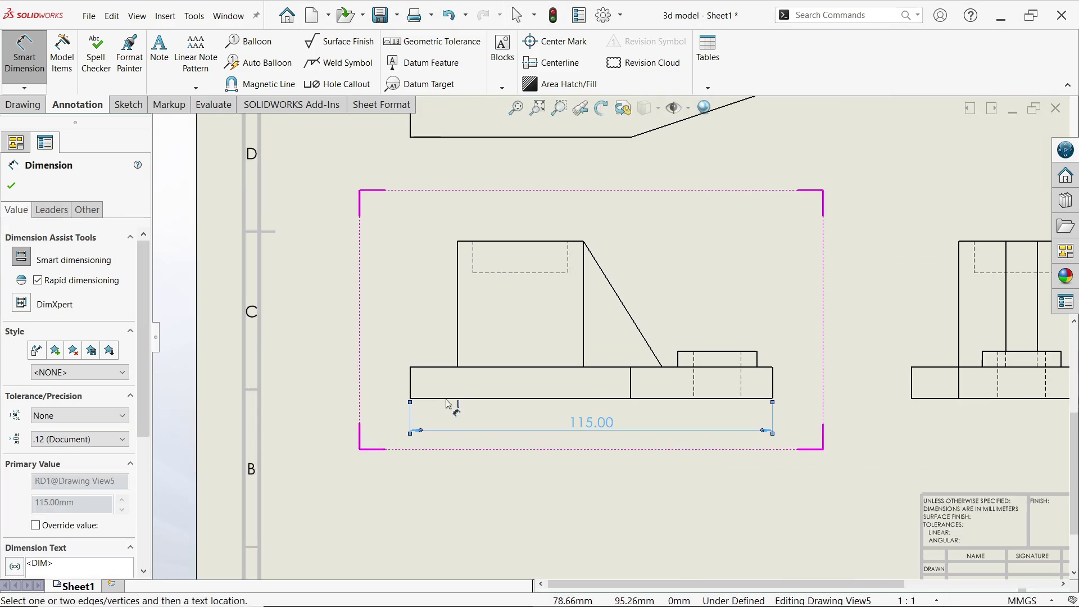
pyautogui.click(416, 377)
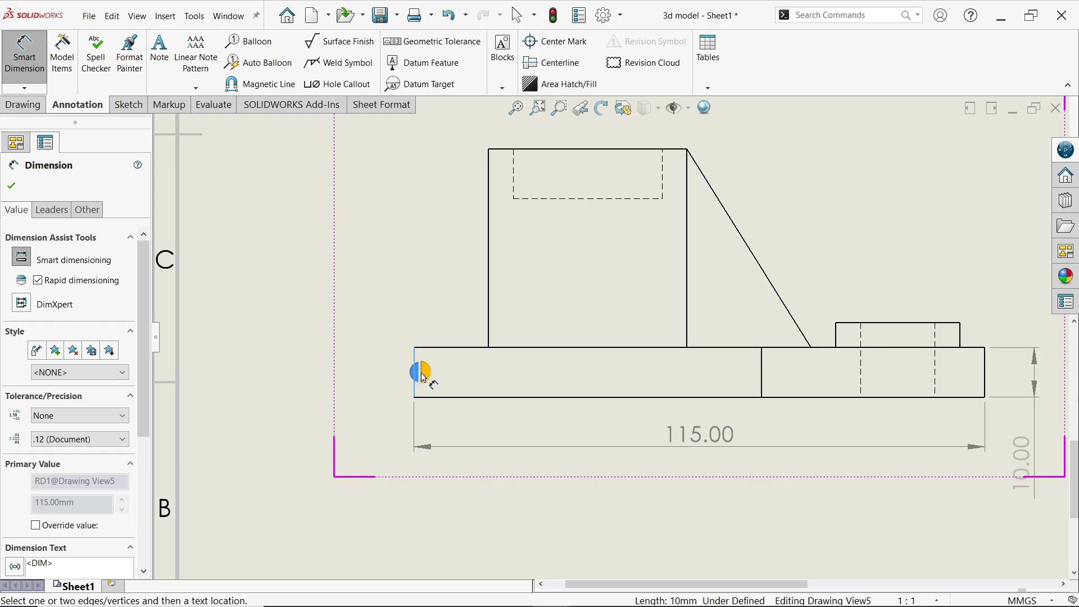
pyautogui.click(416, 378)
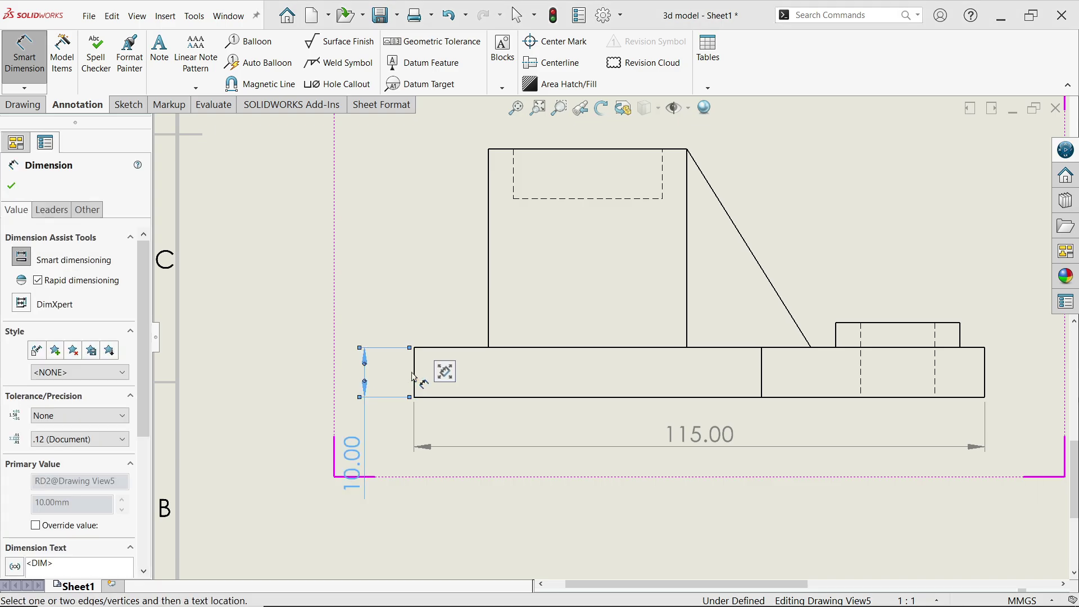
# - Dimension the tall block's height above the base and the small raised boss's width in the front view
pyautogui.scroll(3, 621, 324)
pyautogui.scroll(-1, 605, 272)
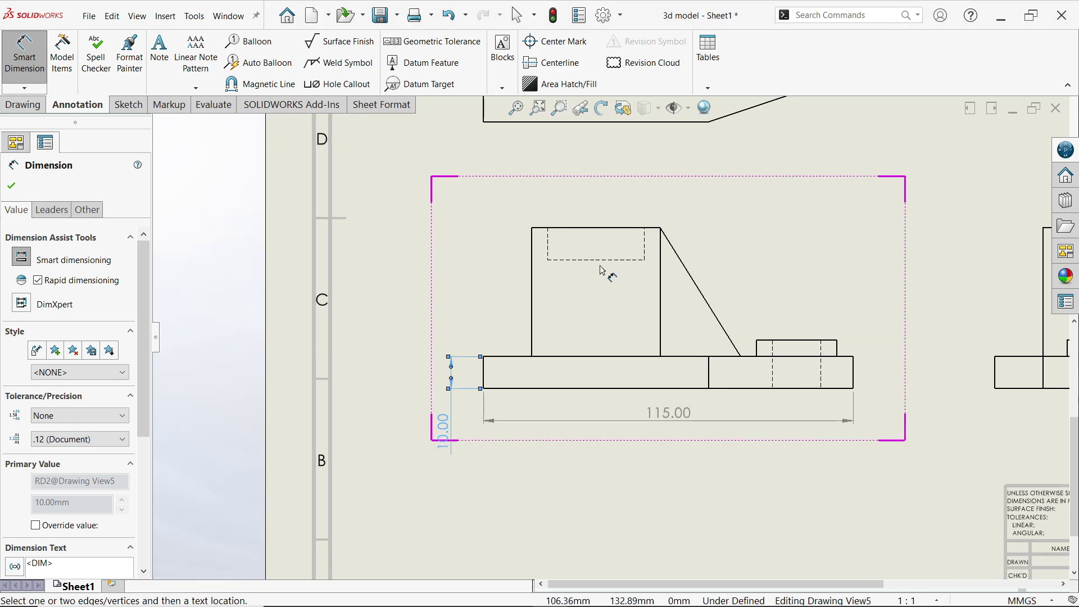
pyautogui.click(533, 283)
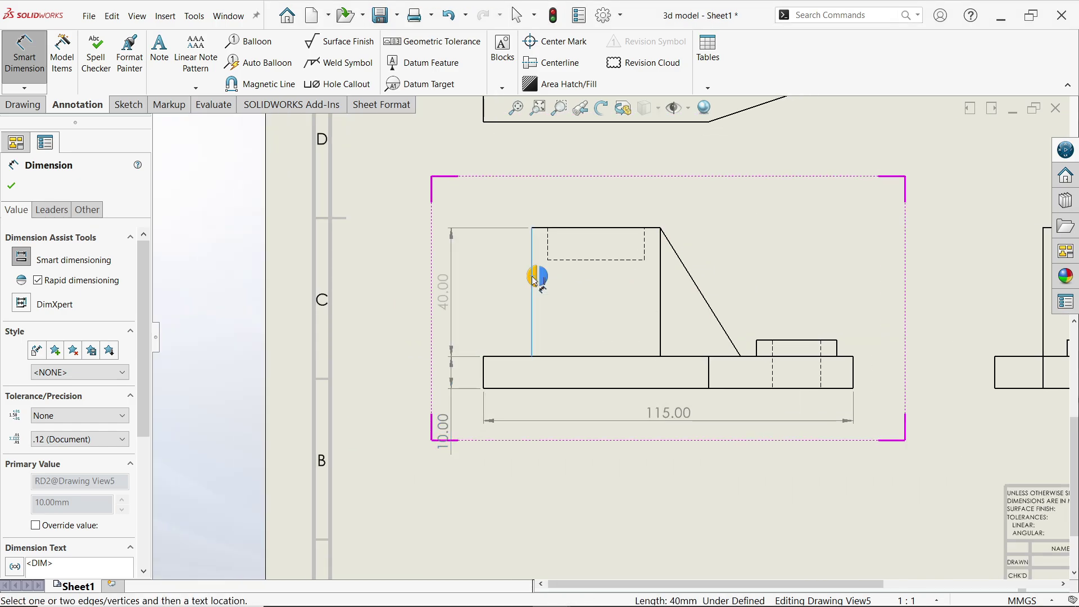
pyautogui.click(534, 277)
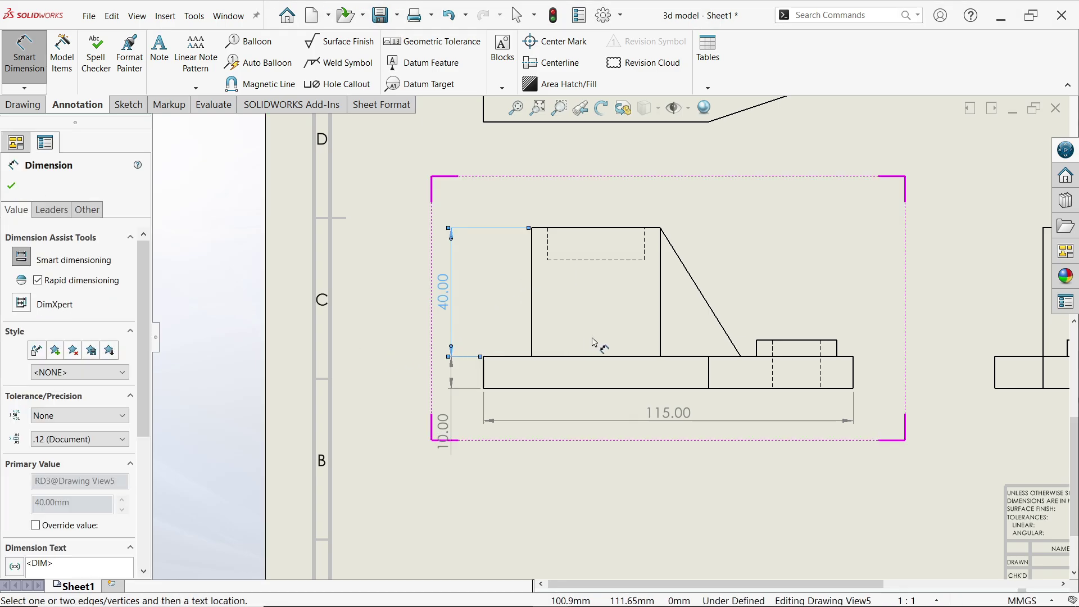
pyautogui.click(812, 342)
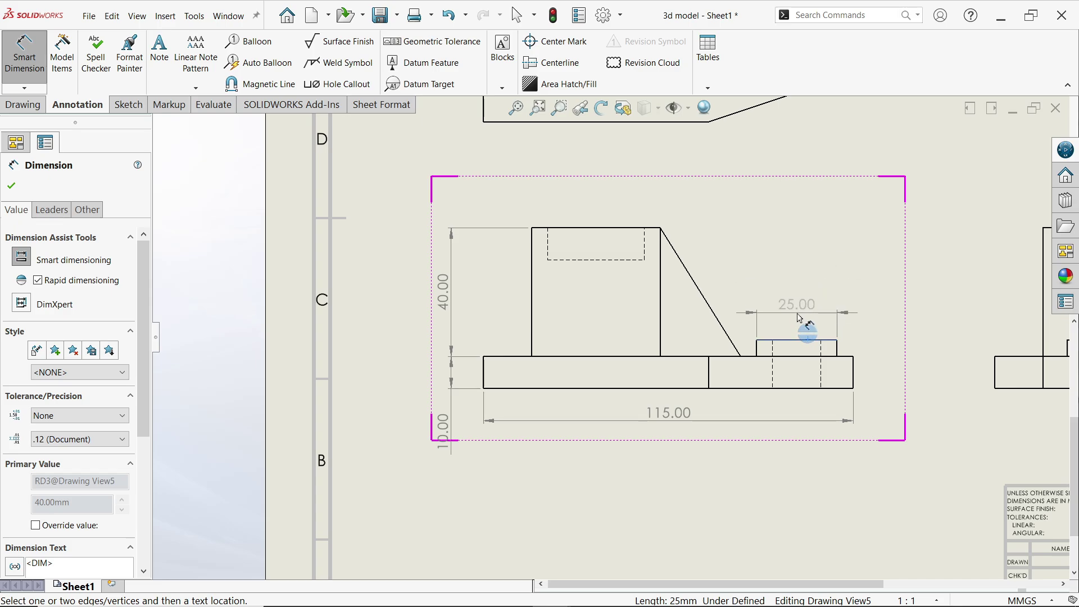
pyautogui.click(800, 306)
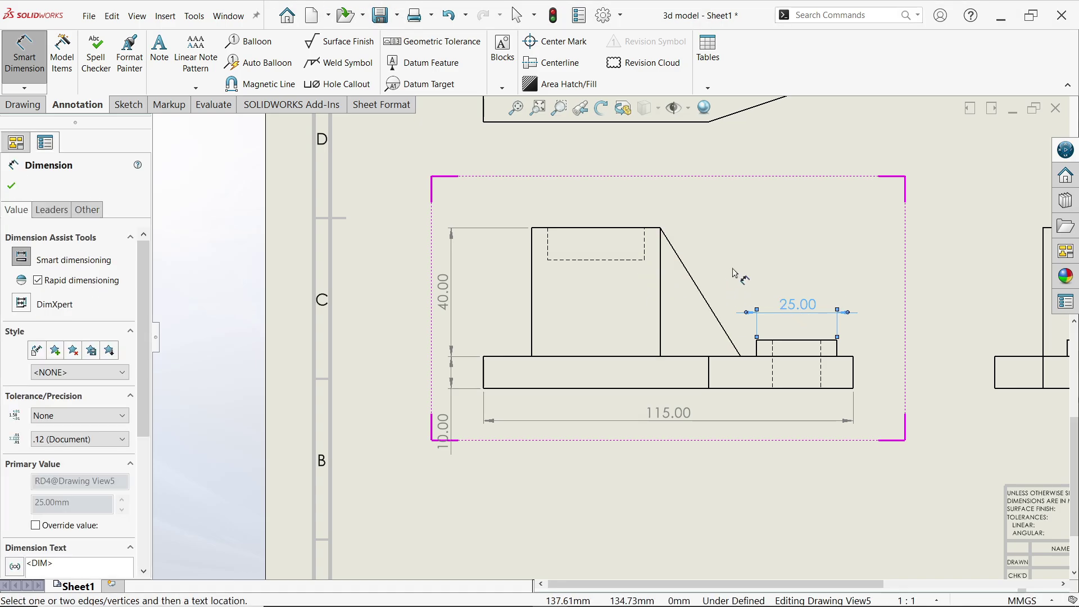
# - Dimension the diameter of the tall block's hidden hole, placing the dimension above the right view
pyautogui.scroll(3, 736, 275)
pyautogui.scroll(-1, 931, 316)
pyautogui.scroll(-3, 931, 315)
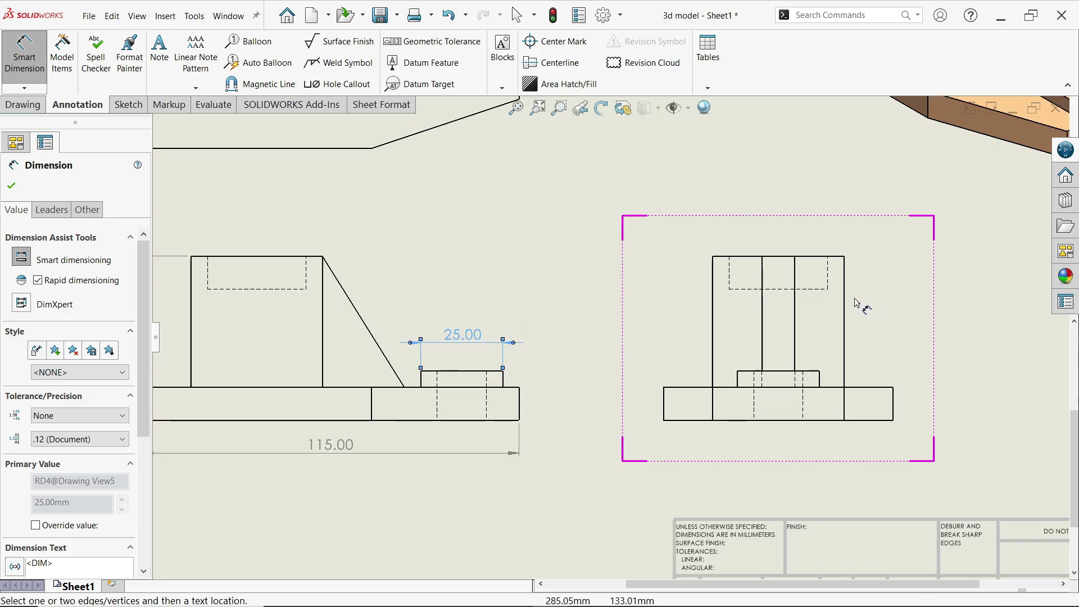
pyautogui.click(828, 274)
pyautogui.click(729, 276)
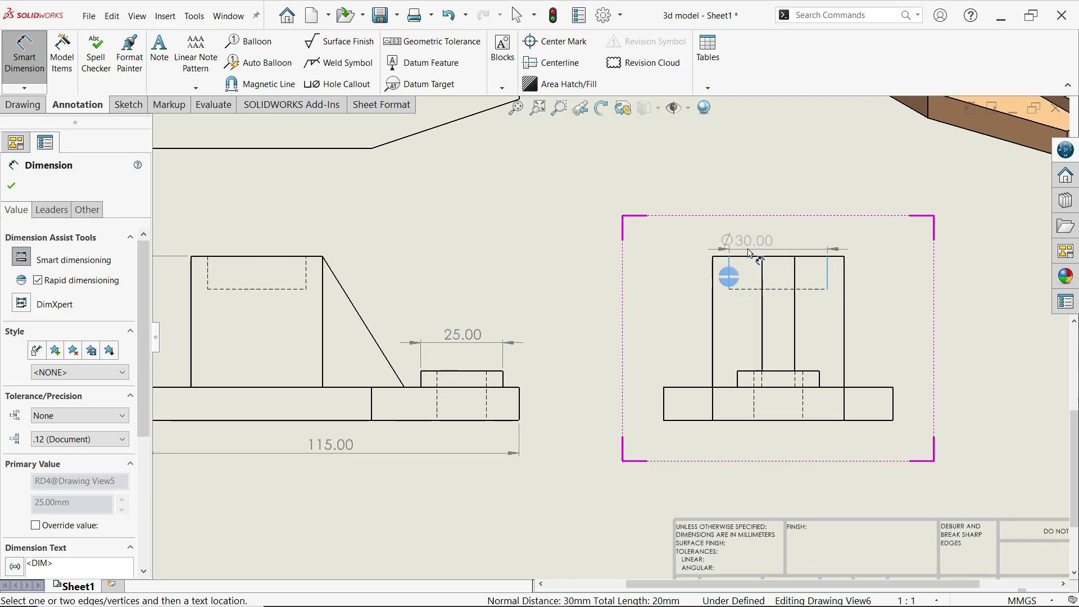
pyautogui.click(783, 231)
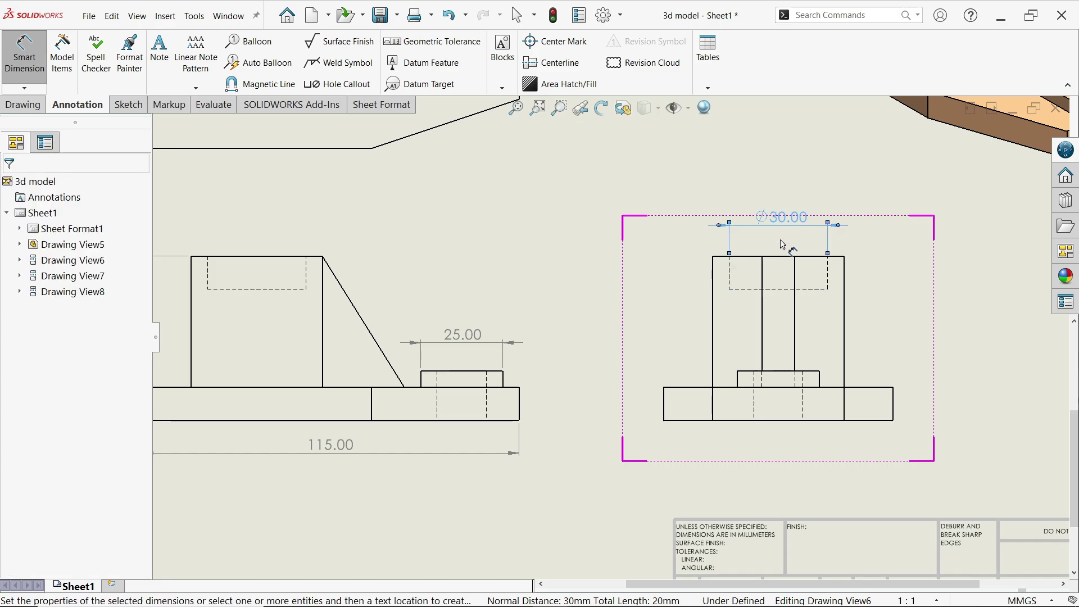
# - Dimension the hidden hole's depth and the base plate's thickness on the left side of the right view
pyautogui.click(729, 274)
pyautogui.click(641, 279)
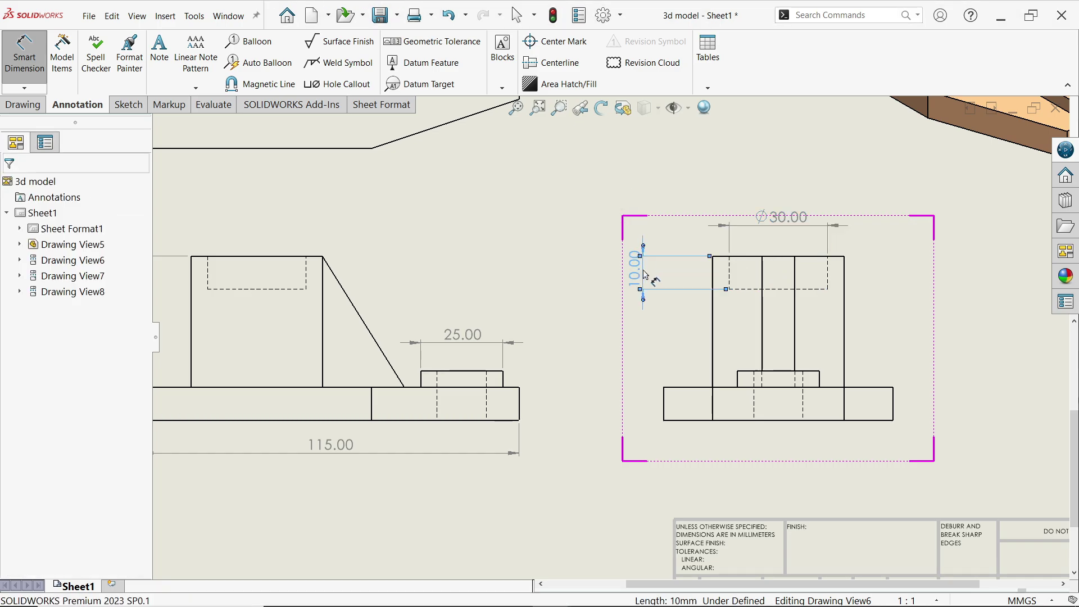
pyautogui.click(665, 402)
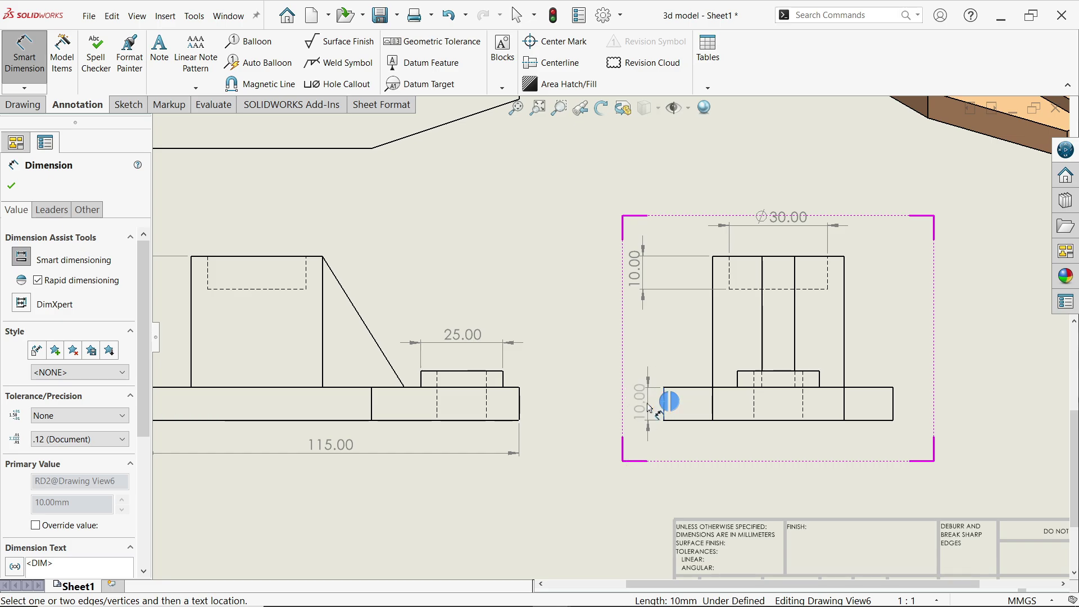
pyautogui.click(643, 409)
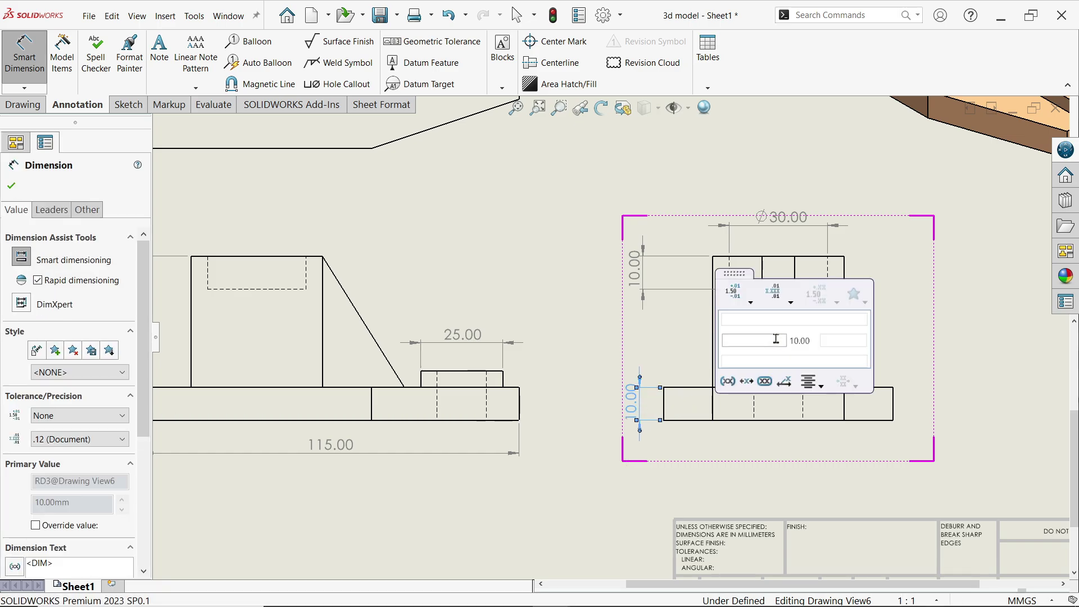
# - Dimension the horizontal distance from the plate's left edge to the circular hole's centre, placing it above the top view
pyautogui.press('Return')
pyautogui.press('f')
pyautogui.scroll(-4, 520, 169)
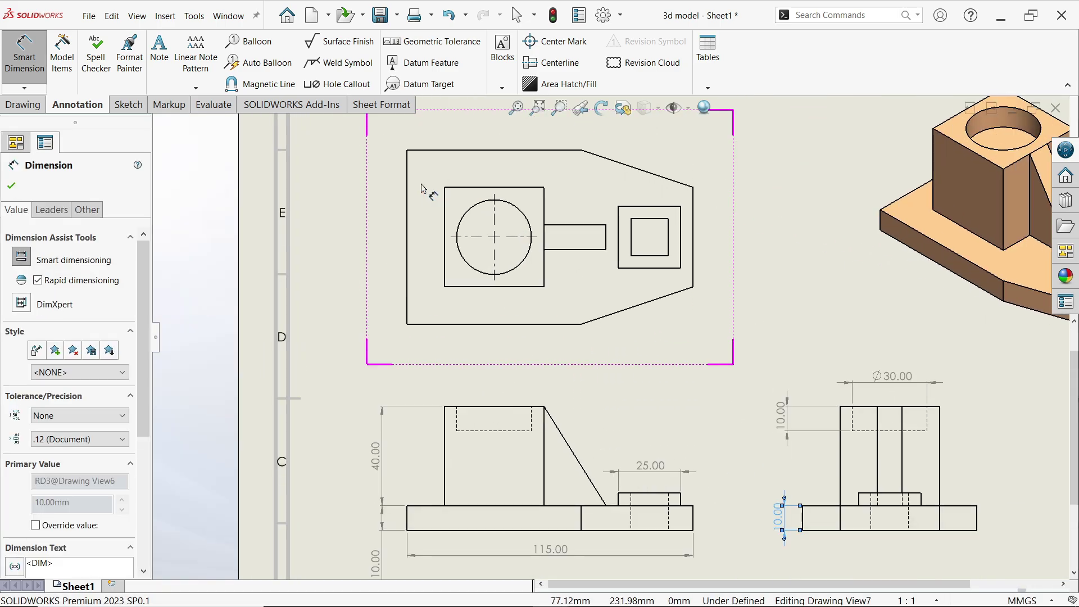
pyautogui.scroll(-2, 513, 217)
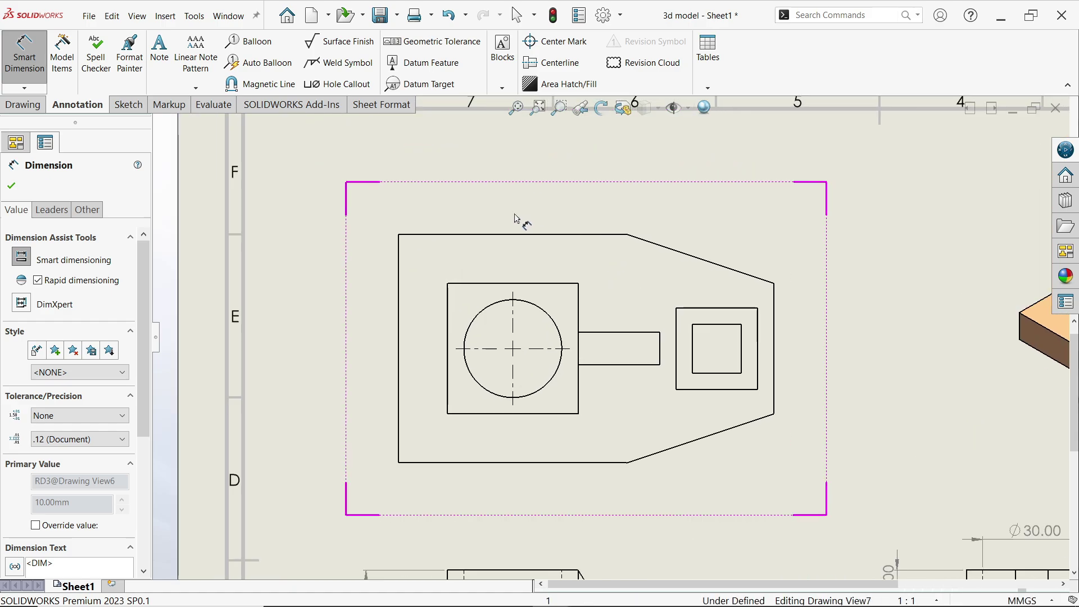
pyautogui.click(400, 279)
pyautogui.click(506, 307)
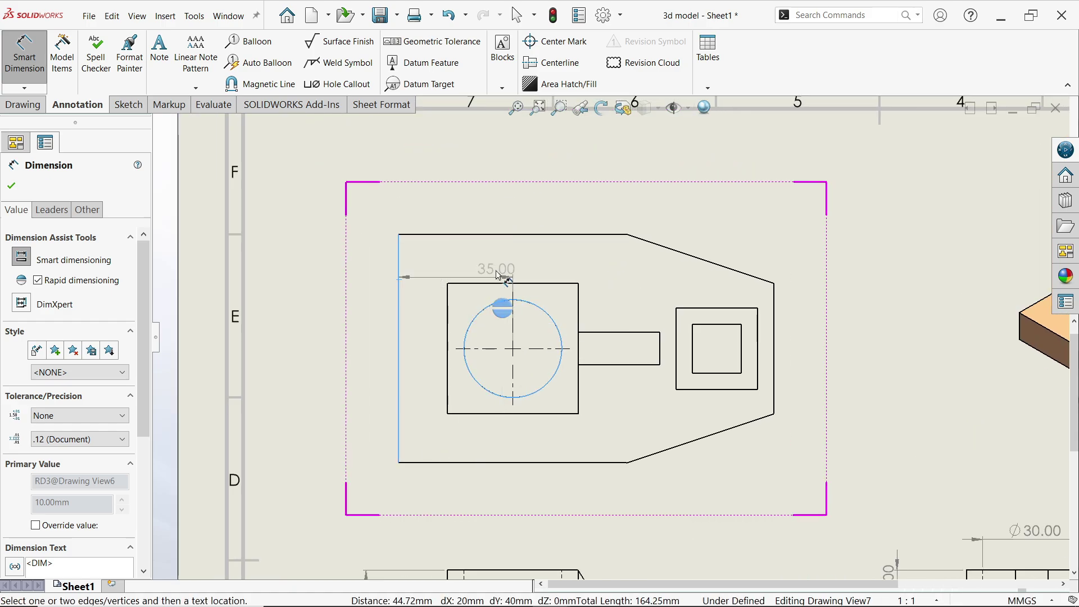
pyautogui.click(465, 207)
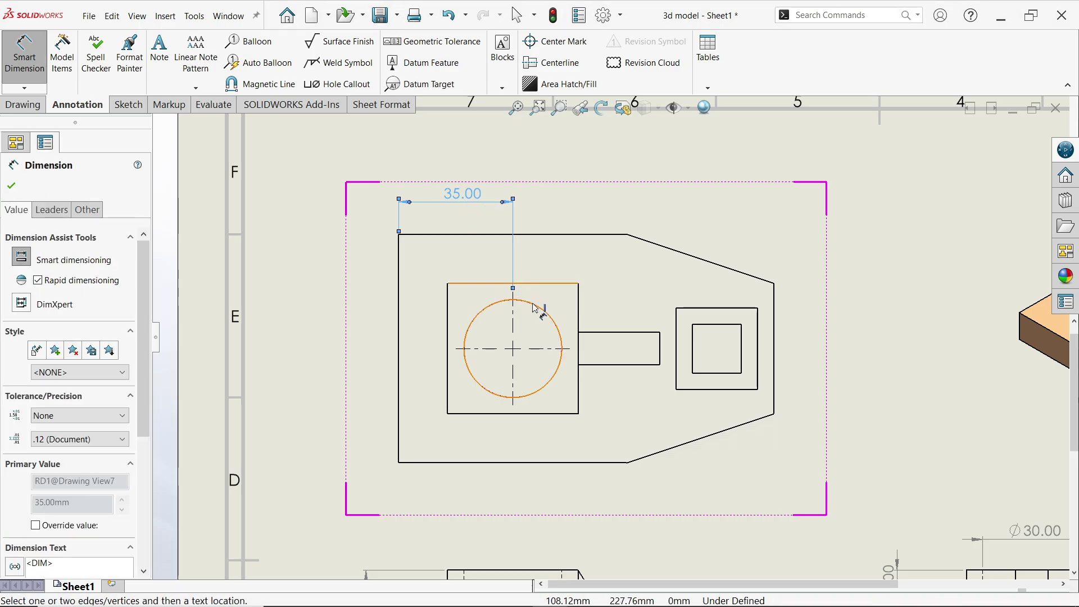
# - Dimension the distances from the hole's centre to the upper taper corner and from that corner to the plate's right edge, in line above the top view
pyautogui.click(545, 319)
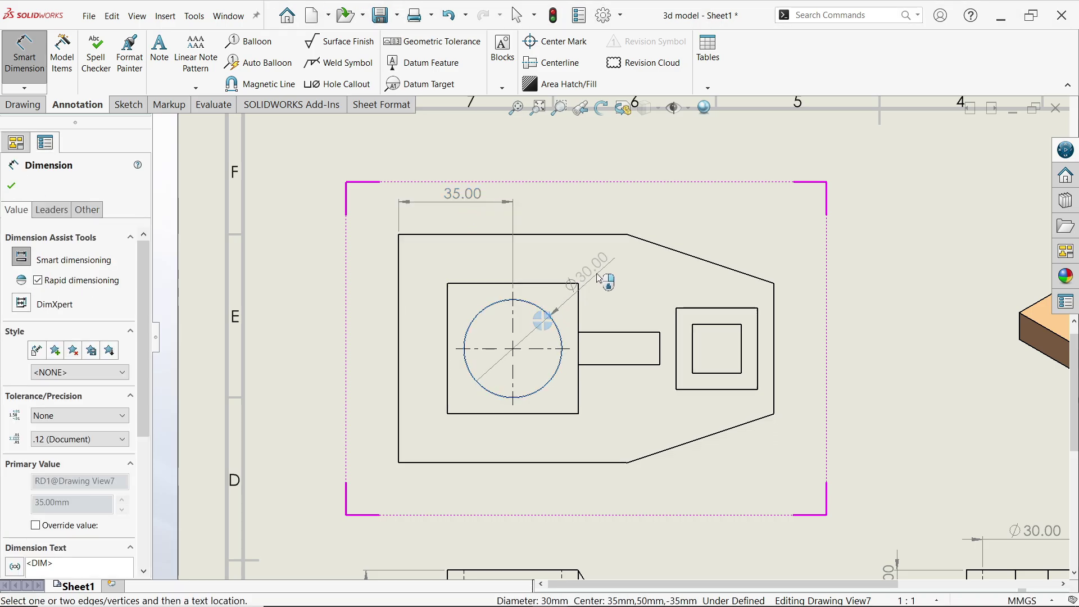
pyautogui.click(627, 234)
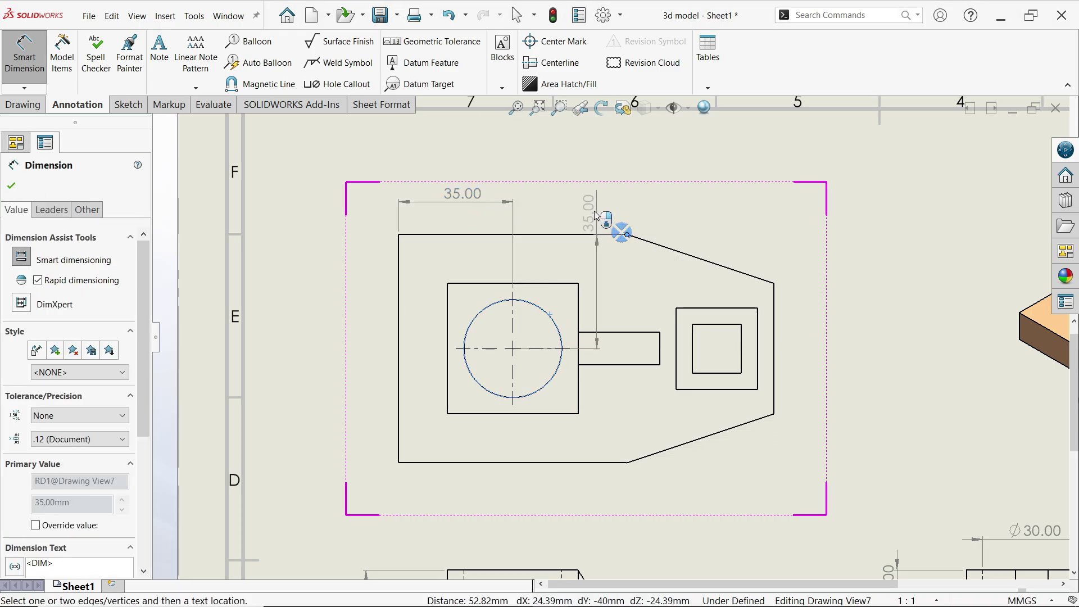
pyautogui.click(623, 231)
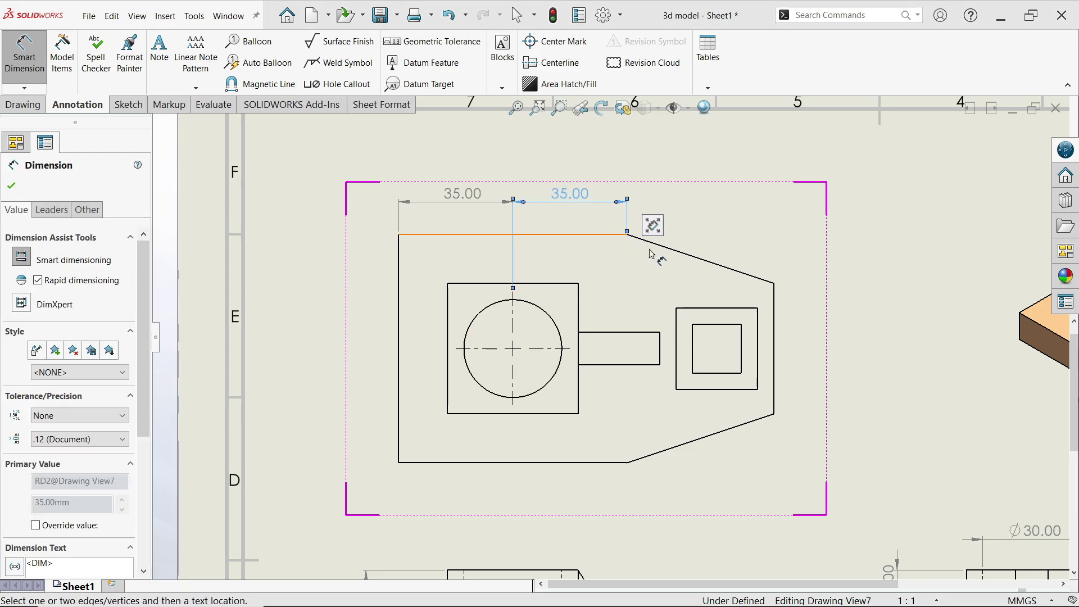
pyautogui.click(774, 323)
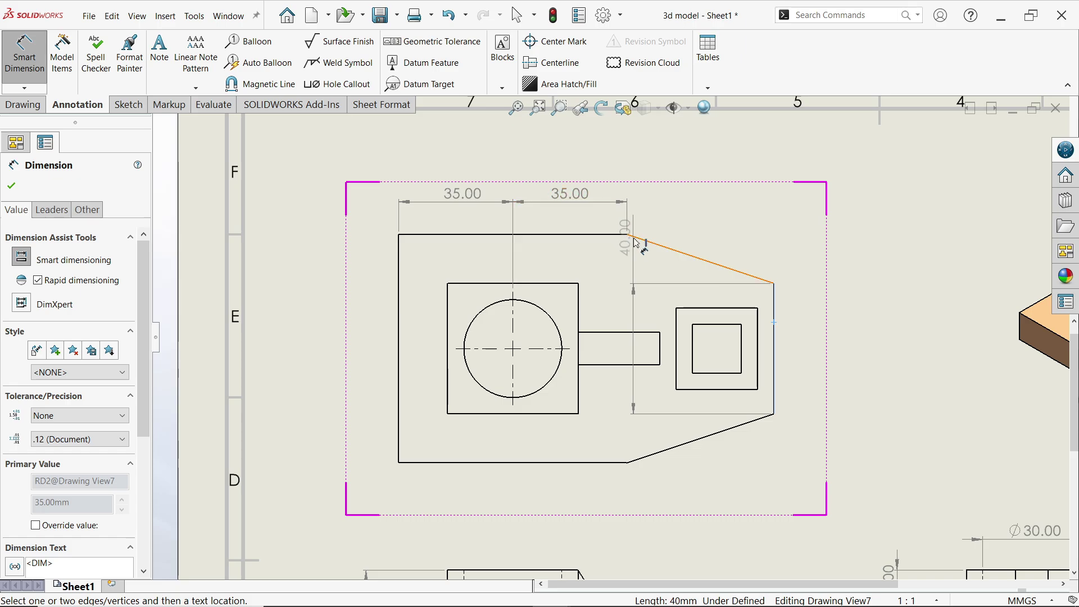
pyautogui.click(627, 236)
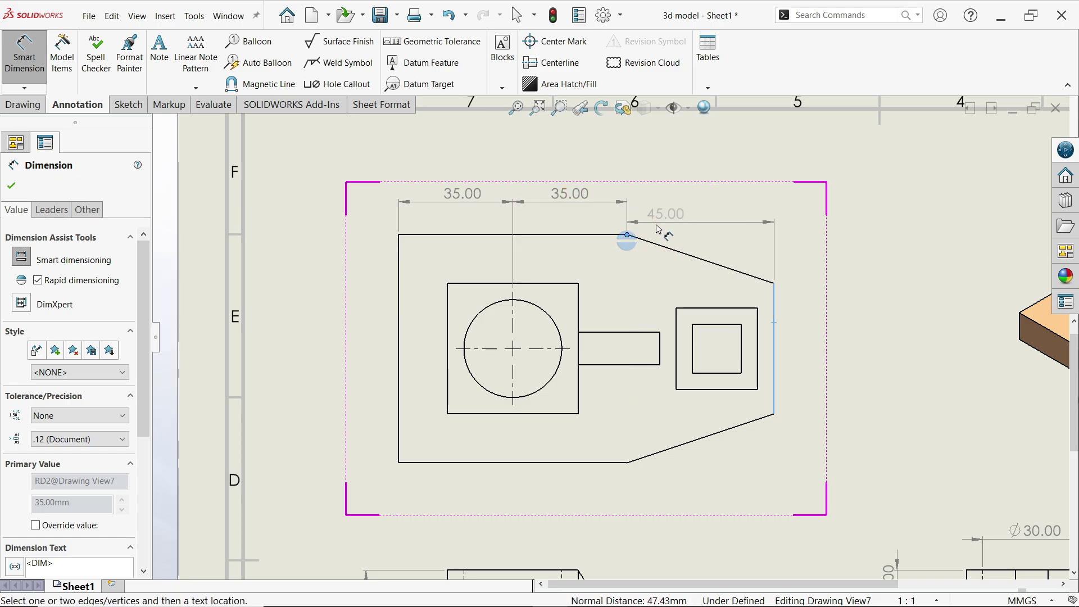
pyautogui.click(628, 239)
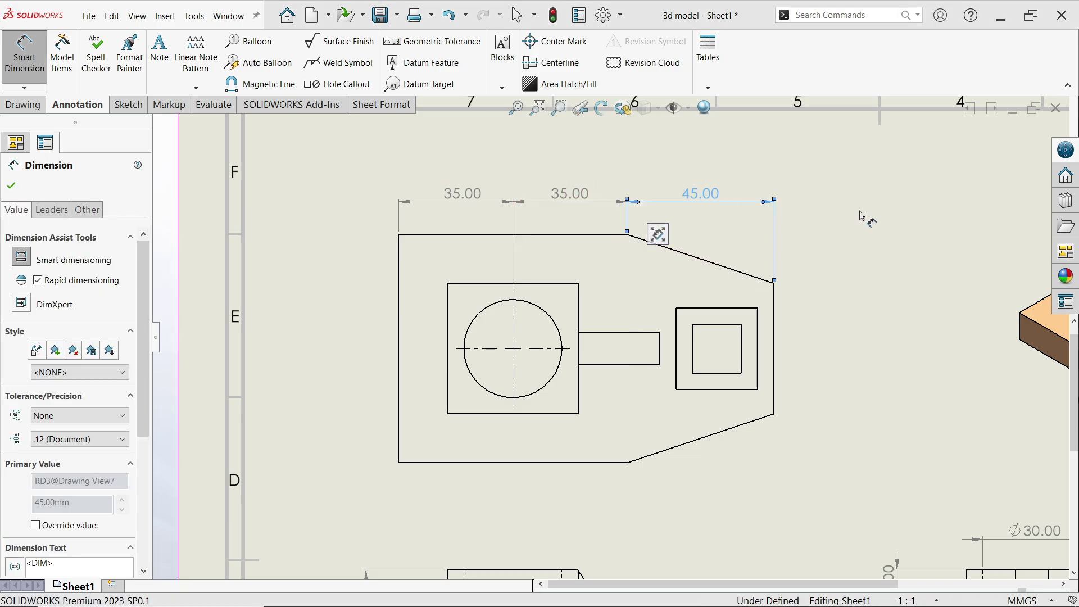
# - Dimension the upper taper's vertical offset and the plate's short right edge, aligning both dimensions beside the top view
pyautogui.scroll(2, 731, 264)
pyautogui.scroll(-1, 696, 292)
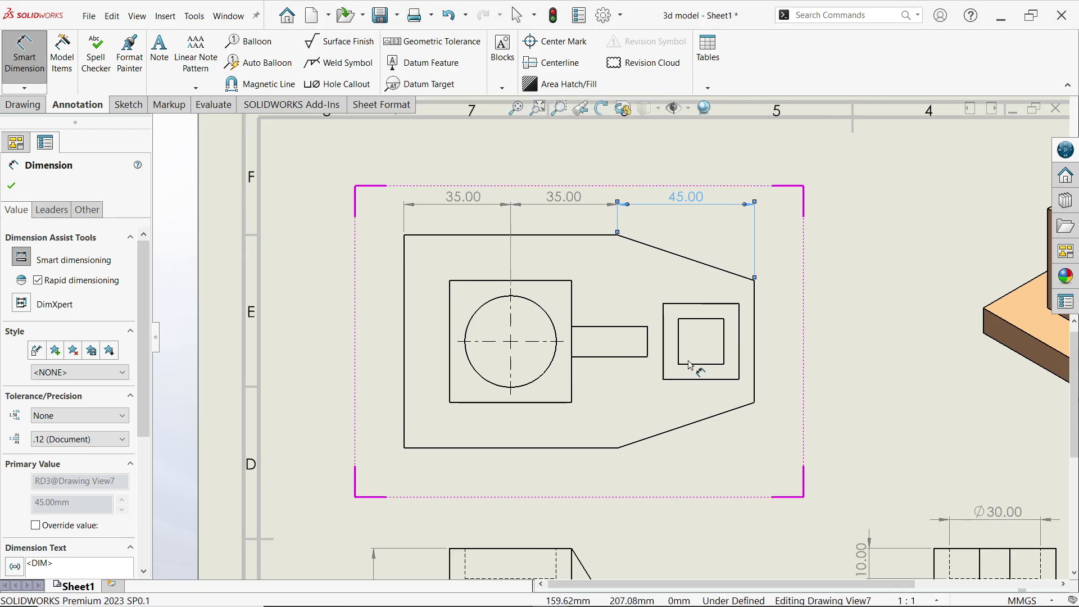
pyautogui.click(703, 267)
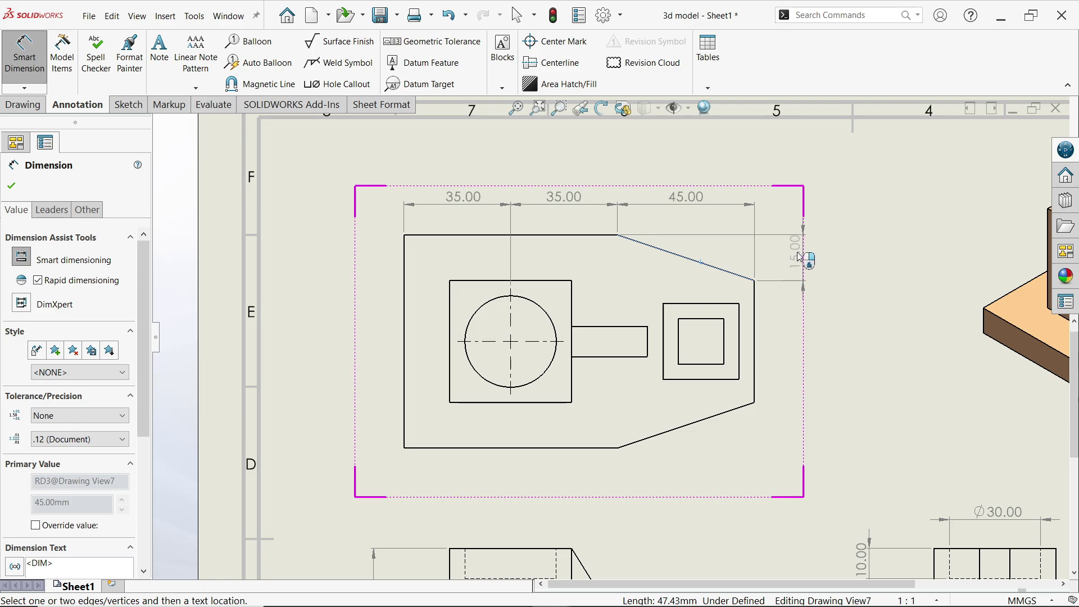
pyautogui.click(793, 263)
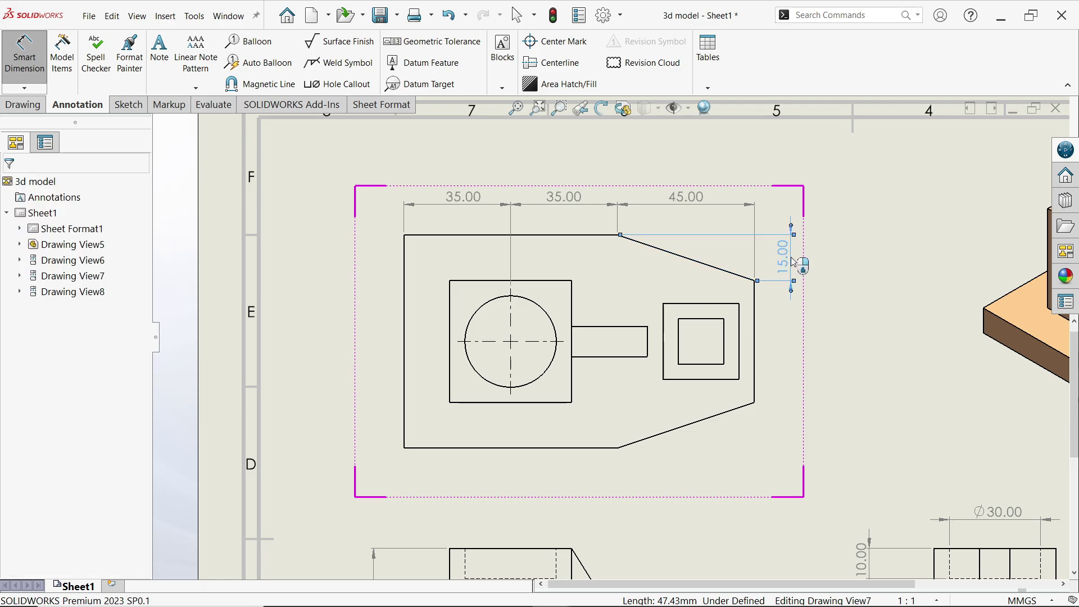
pyautogui.click(757, 337)
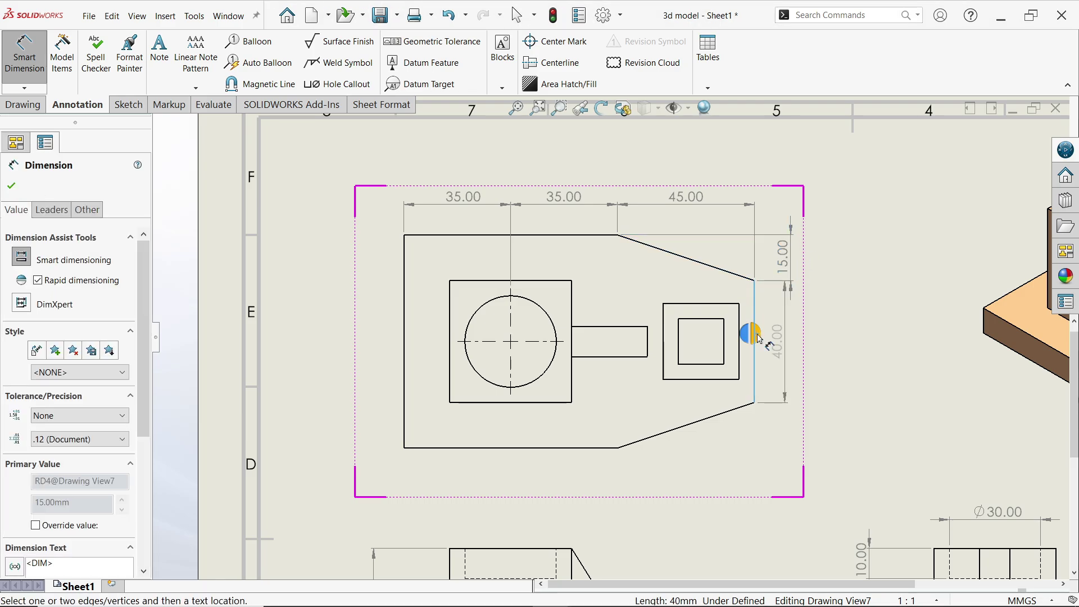
pyautogui.click(772, 342)
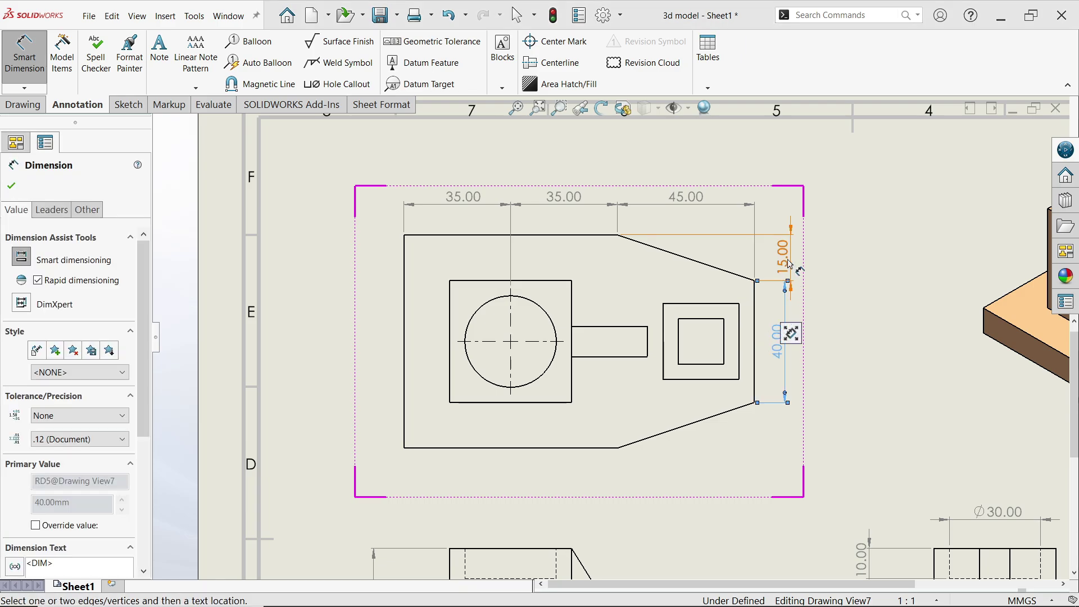
pyautogui.click(783, 257)
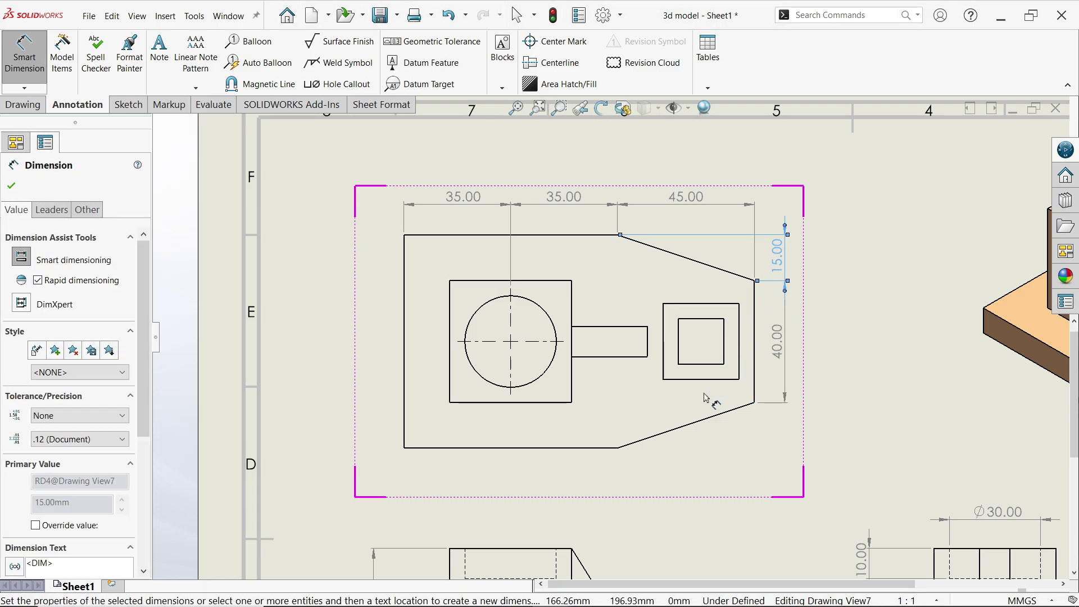
# - Dimension the plate's full width and the square block's width on the left side of the top view
pyautogui.scroll(2, 700, 401)
pyautogui.scroll(-2, 568, 423)
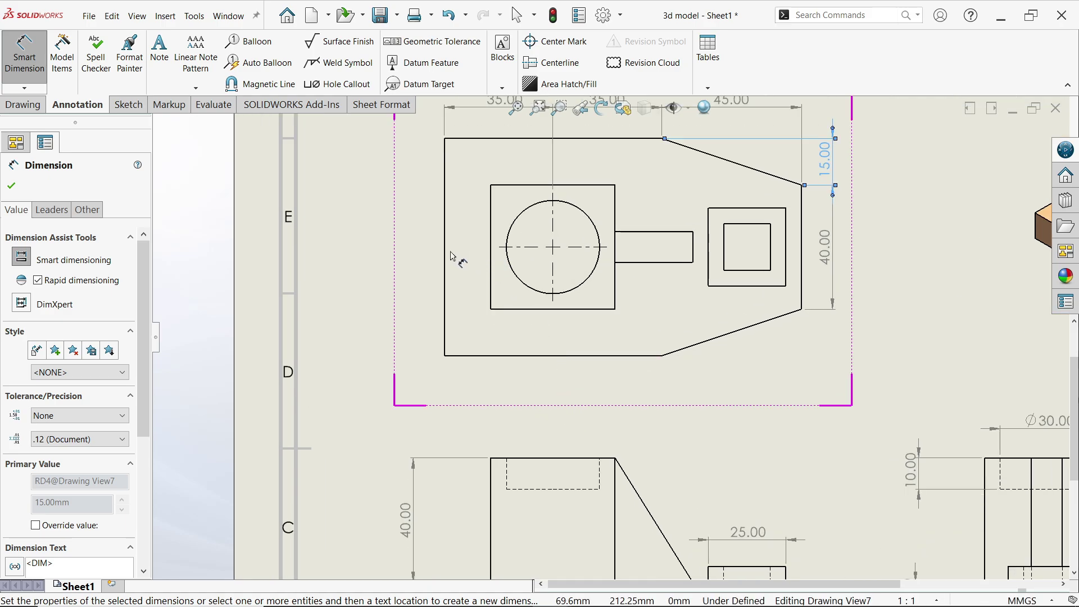
pyautogui.click(446, 257)
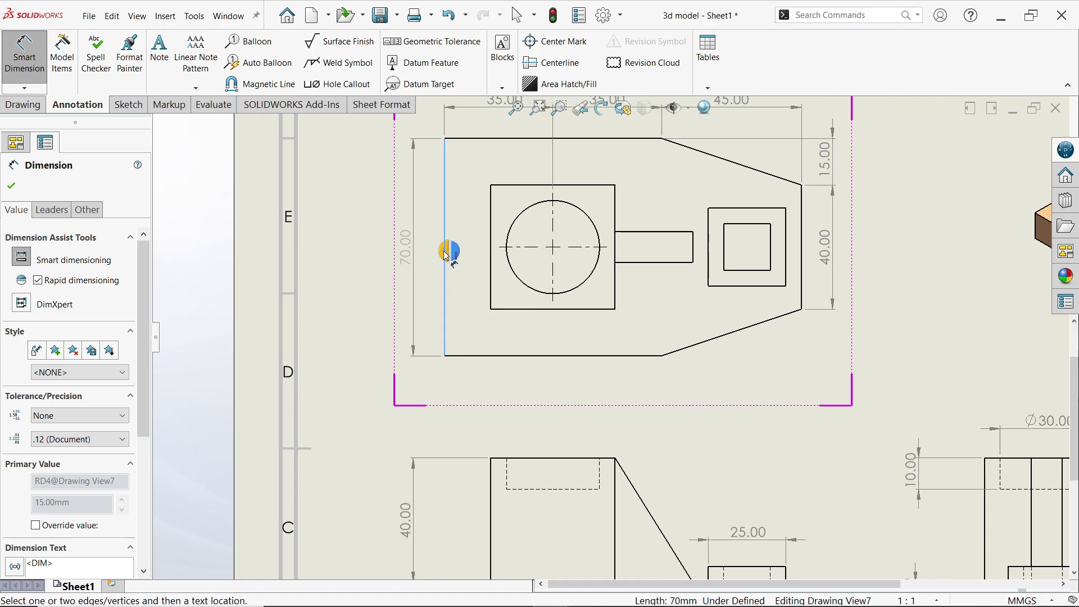
pyautogui.click(446, 255)
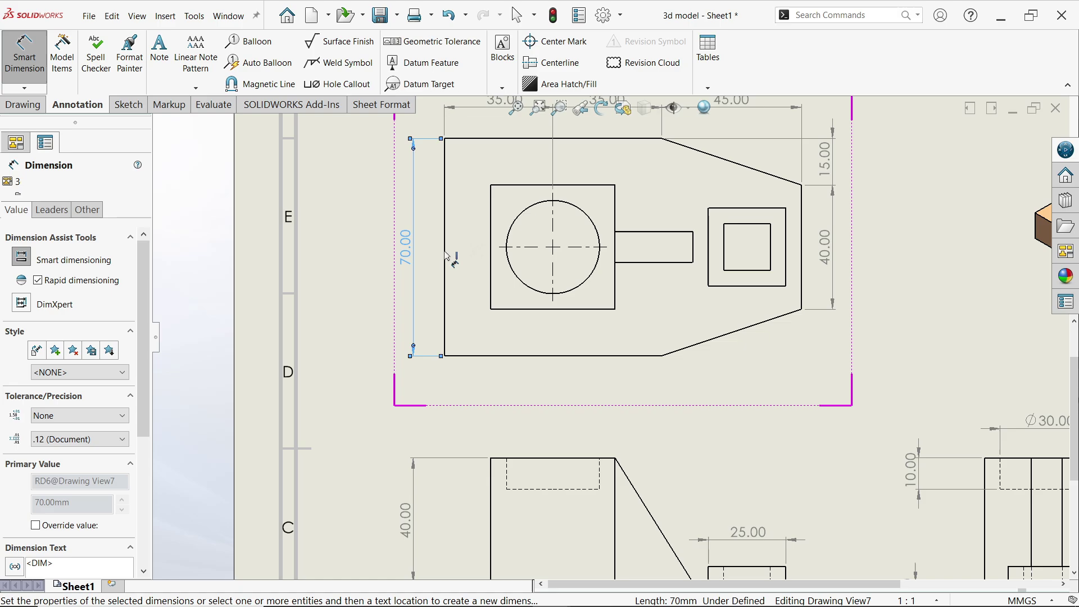
pyautogui.click(493, 281)
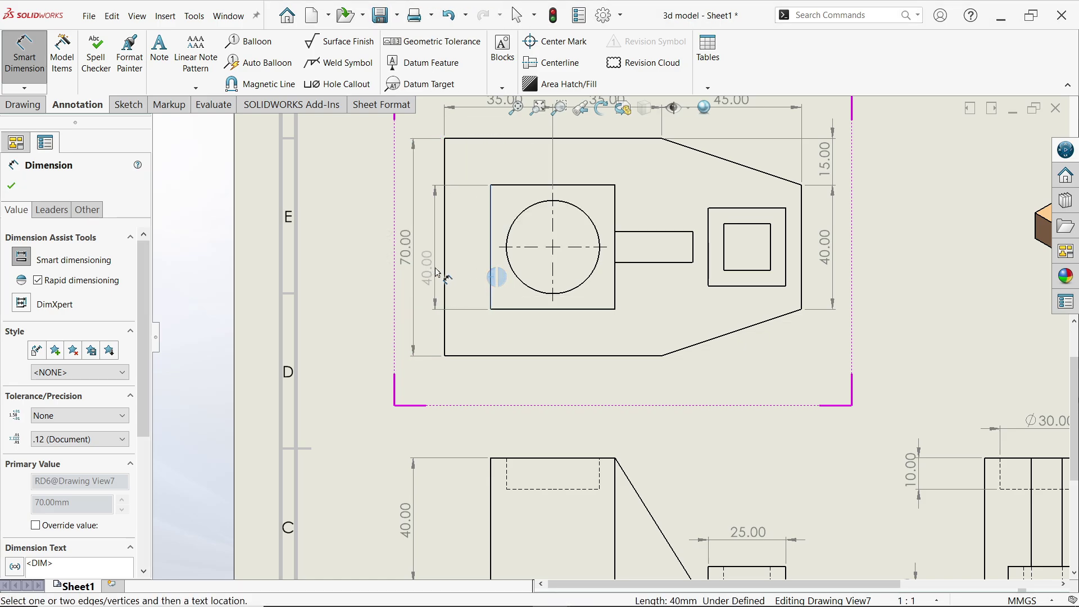
pyautogui.click(497, 278)
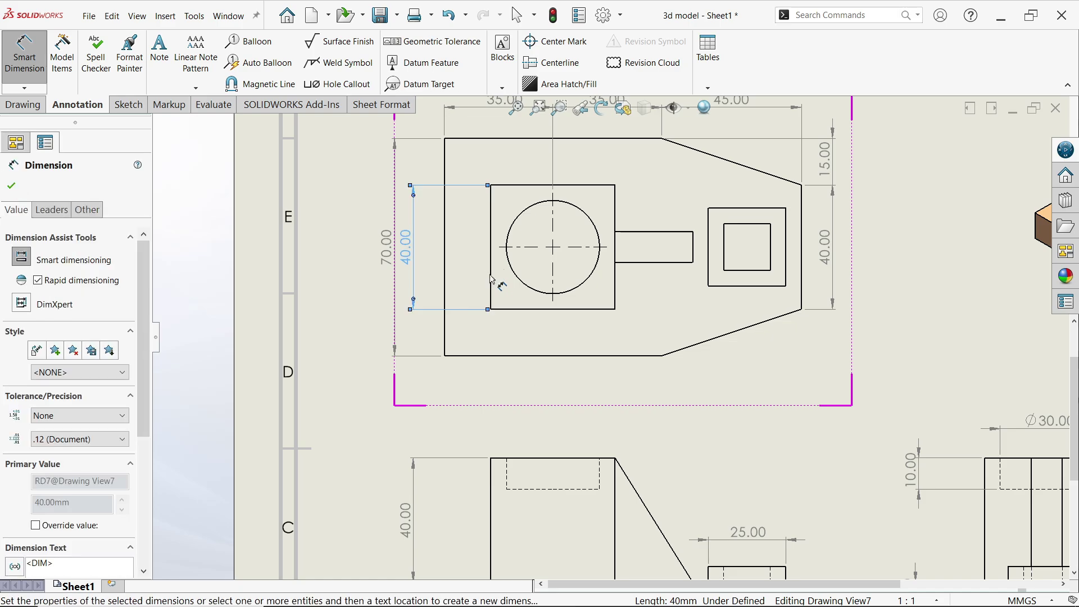
# - Set the precision of both the plate-width and block-width dimensions in the top view to None
pyautogui.click(388, 259)
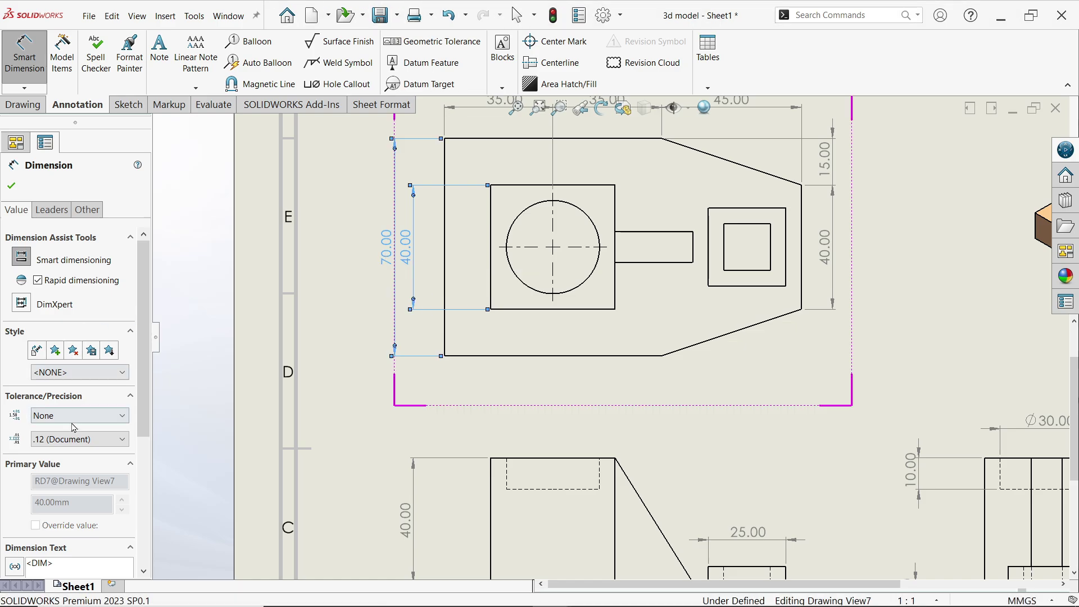
pyautogui.click(64, 441)
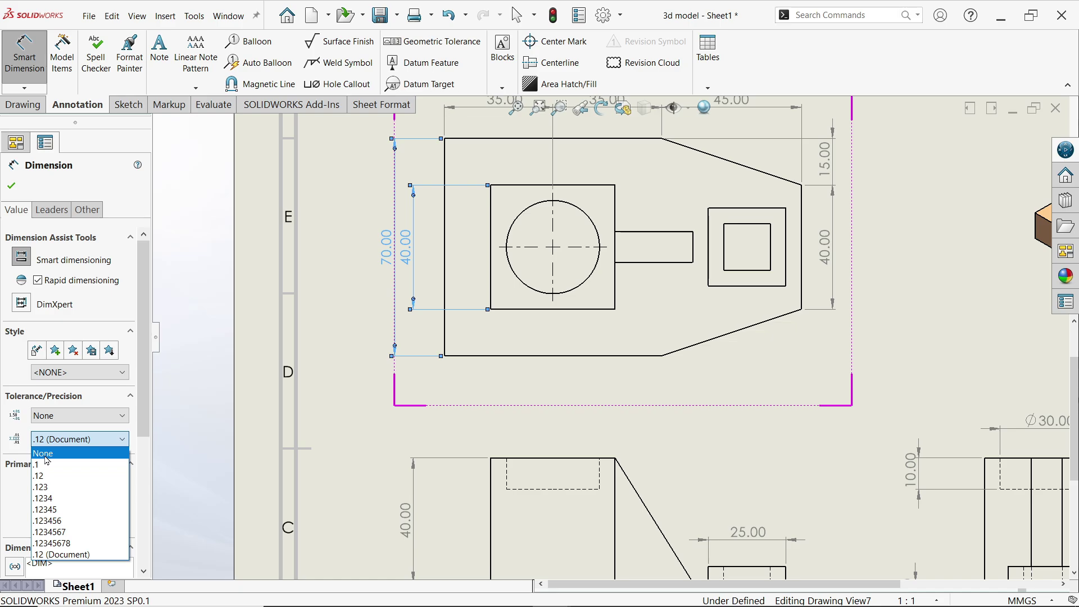
pyautogui.click(47, 454)
# - Give both width dimensions a custom text position with a broken leader and horizontal text
pyautogui.click(51, 209)
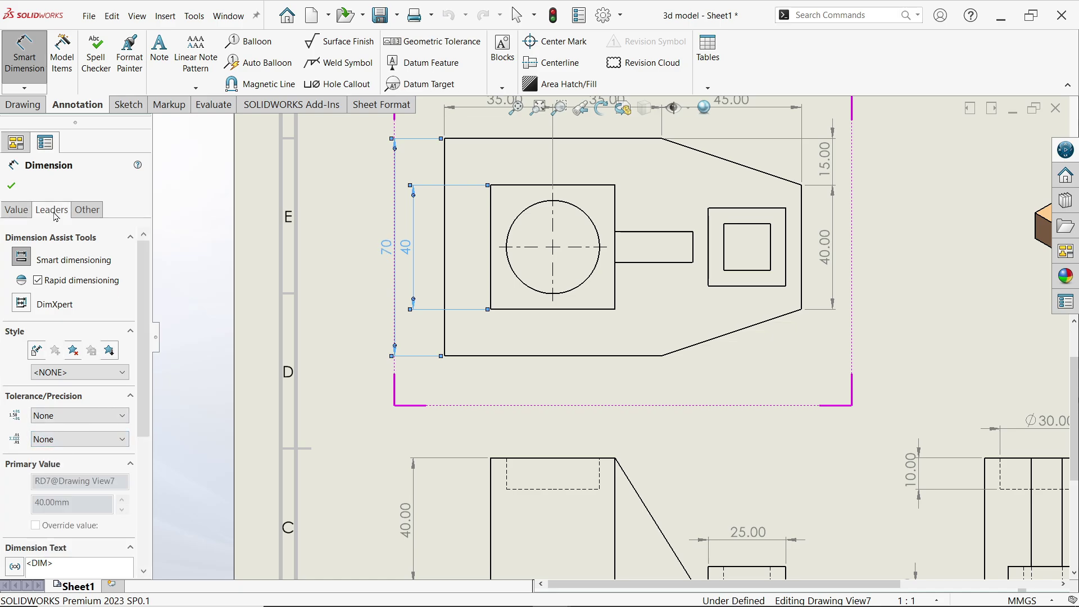
pyautogui.scroll(-1, 149, 339)
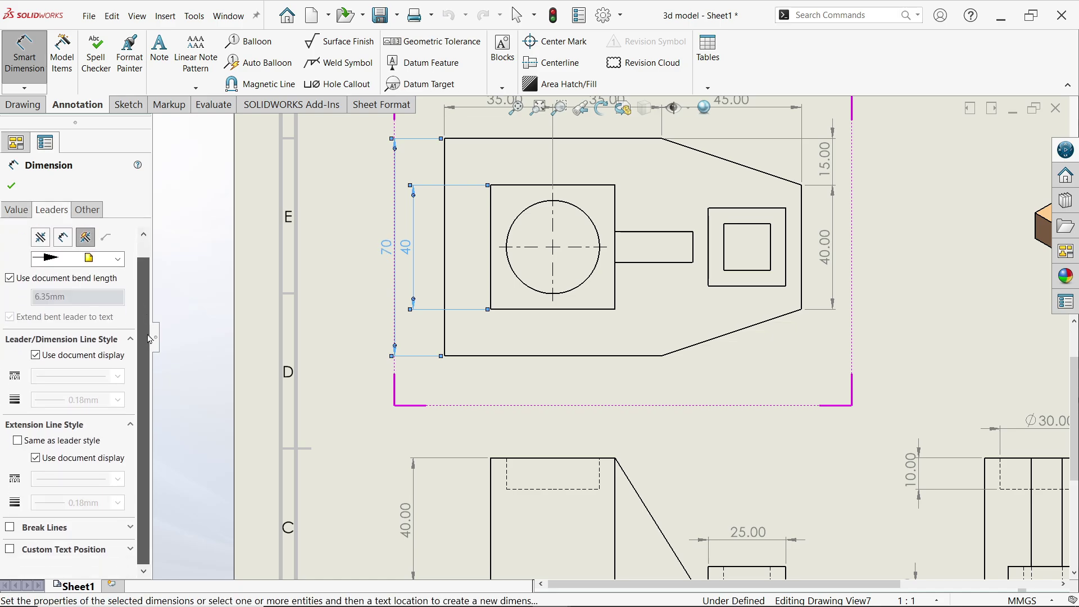
pyautogui.click(79, 551)
pyautogui.scroll(-1, 73, 556)
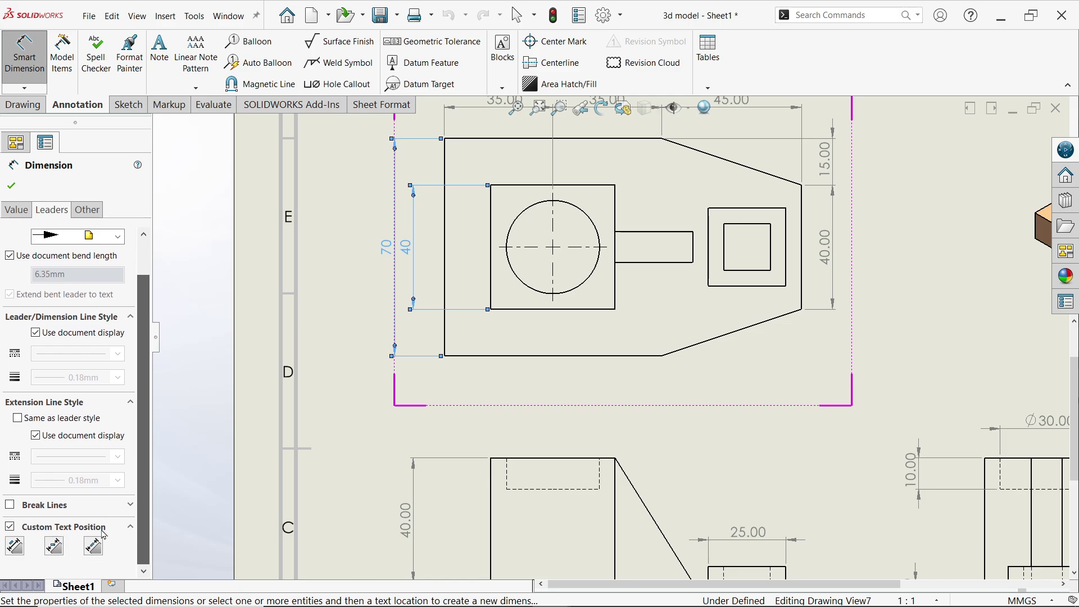
pyautogui.click(54, 546)
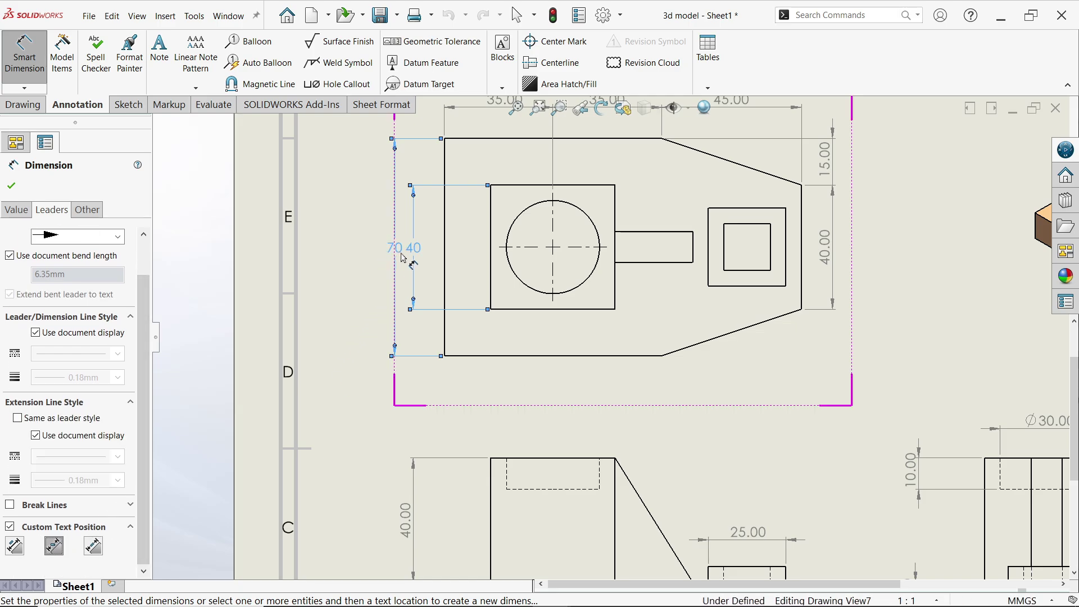
pyautogui.click(12, 187)
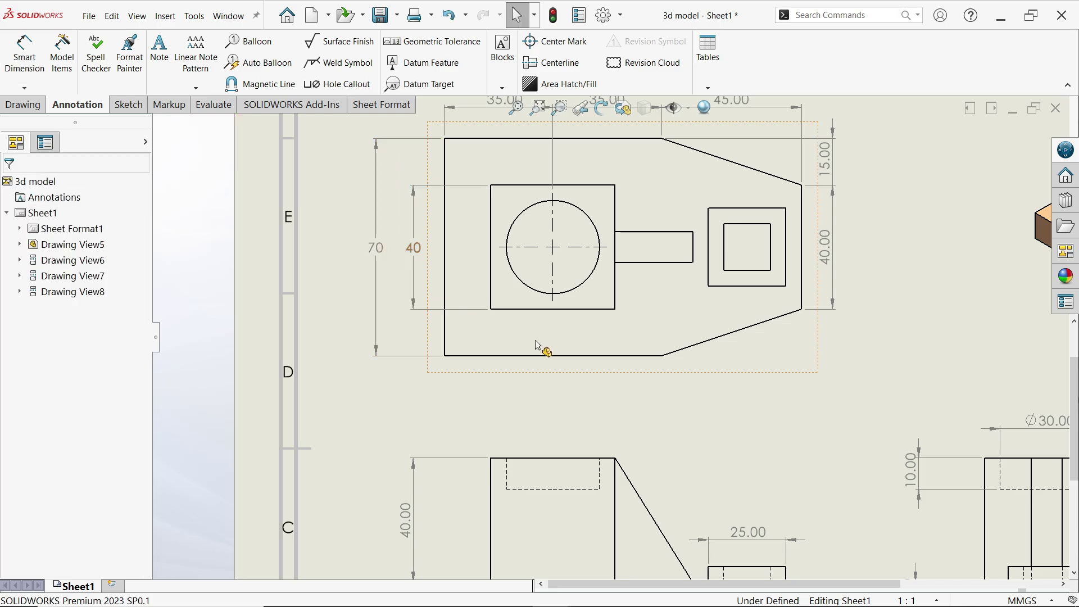
# - Dimension the rib's thickness in the top view, placing the dimension just above the rib
pyautogui.scroll(2, 549, 345)
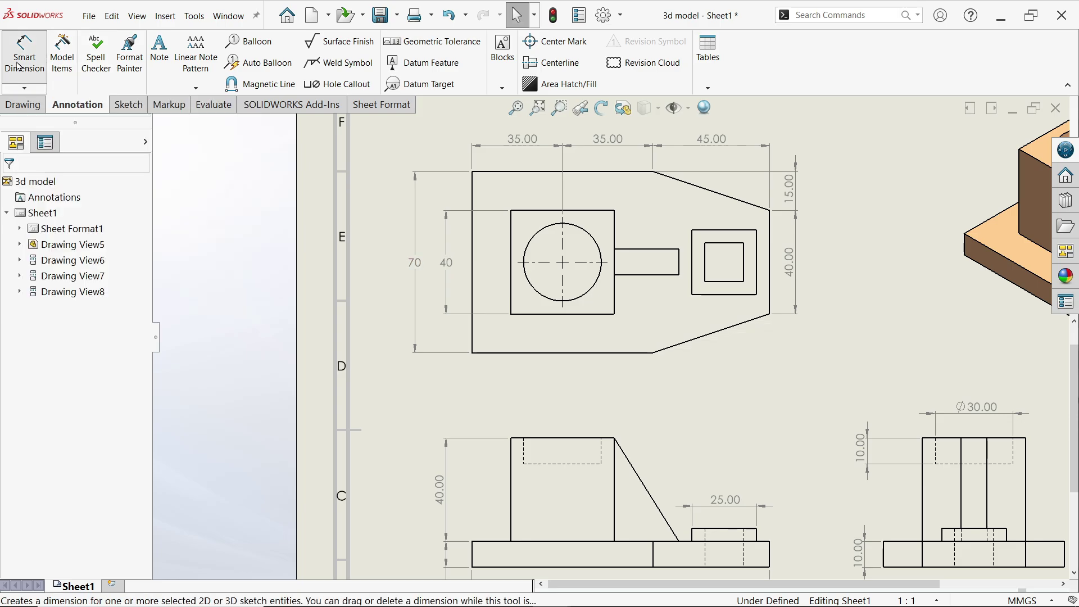
pyautogui.click(22, 56)
pyautogui.scroll(-2, 656, 263)
pyautogui.click(667, 264)
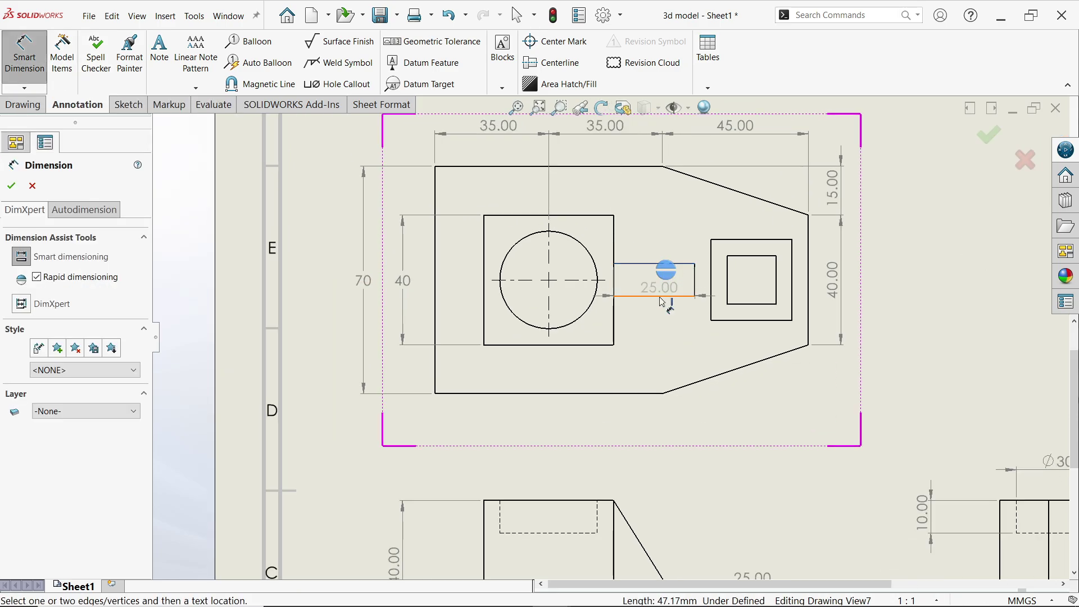
pyautogui.click(663, 298)
pyautogui.click(657, 225)
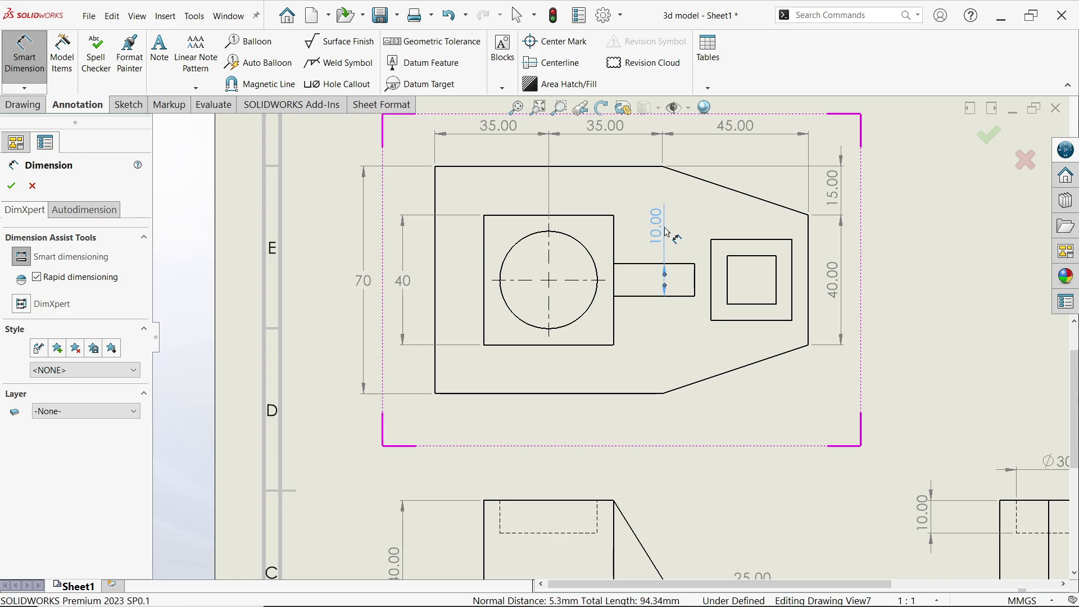
# - Give the rib-thickness dimension a custom text position with a broken leader and horizontal text, and set its precision to None
pyautogui.click(51, 210)
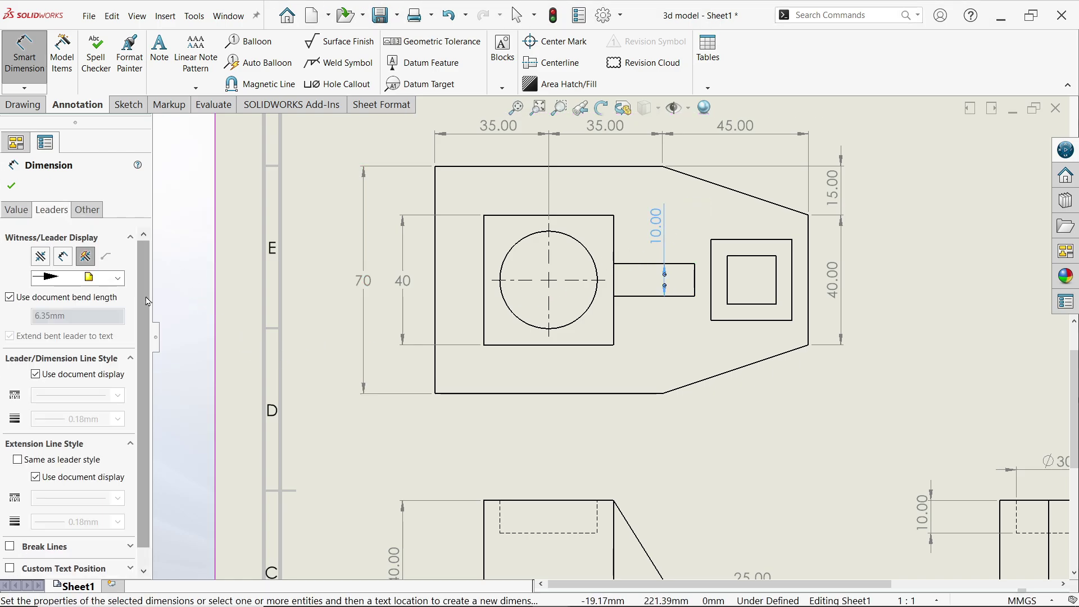
pyautogui.scroll(-1, 139, 392)
pyautogui.click(57, 549)
pyautogui.click(54, 567)
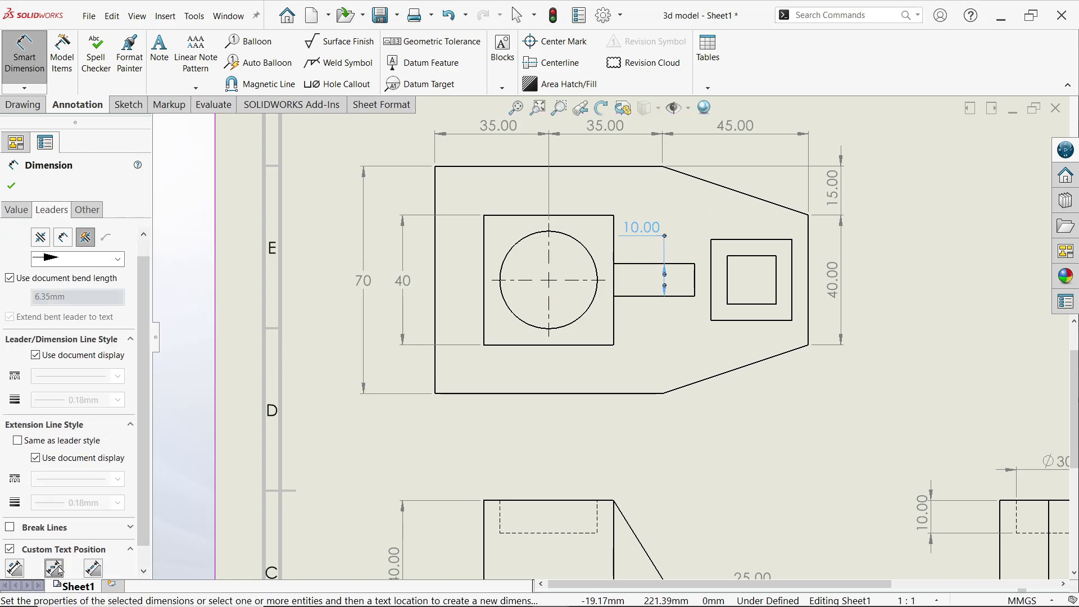
pyautogui.click(13, 211)
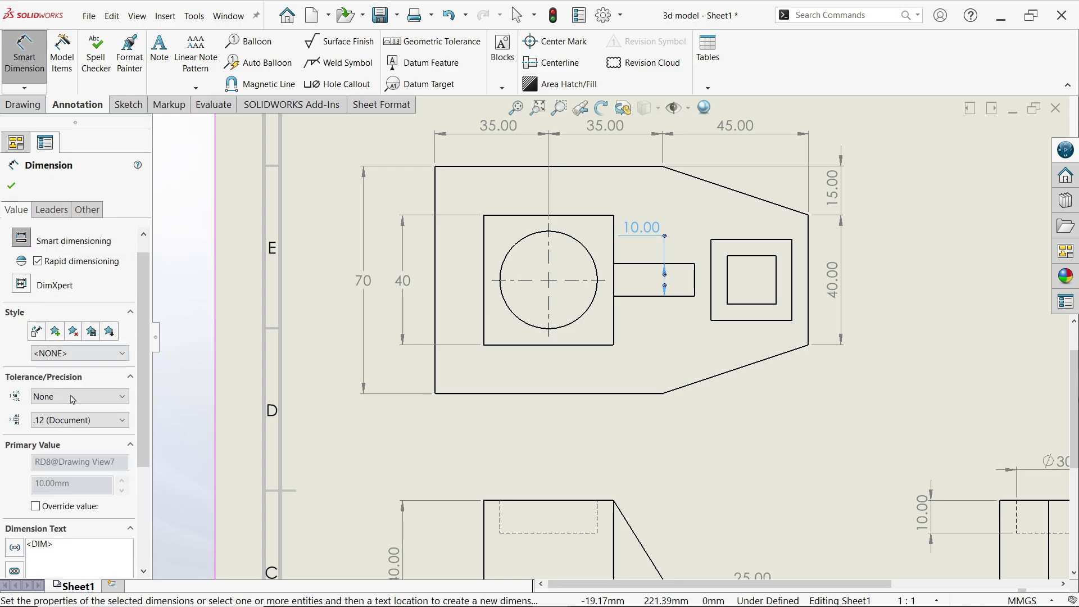
pyautogui.click(72, 427)
pyautogui.click(61, 436)
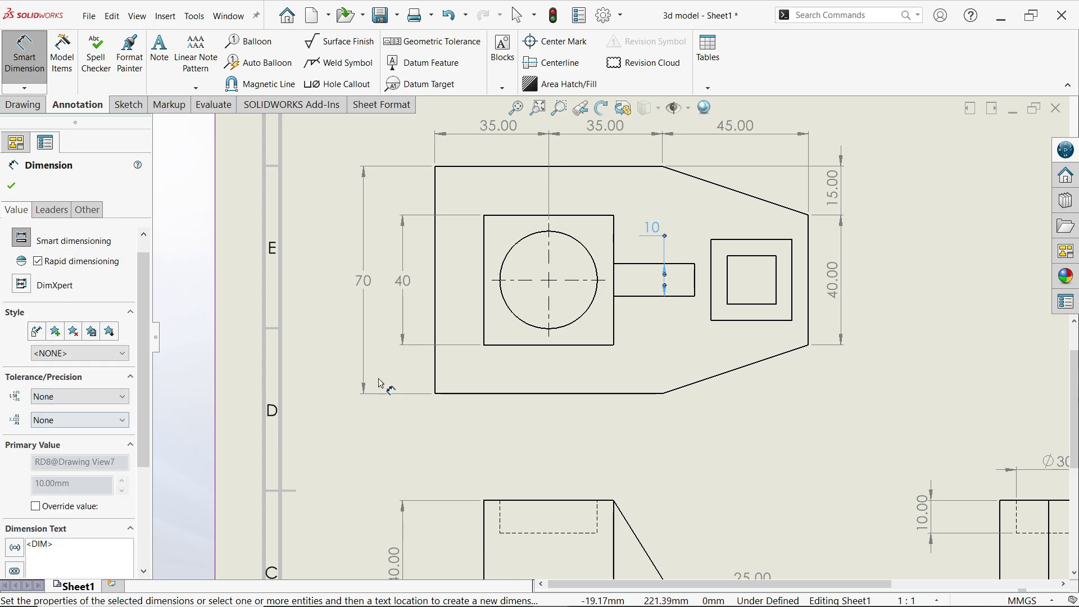
# - Check the drawing's dimensions against the reference image Exercise 190.PNG and return to the drawing sheet
pyautogui.scroll(-5, 381, 384)
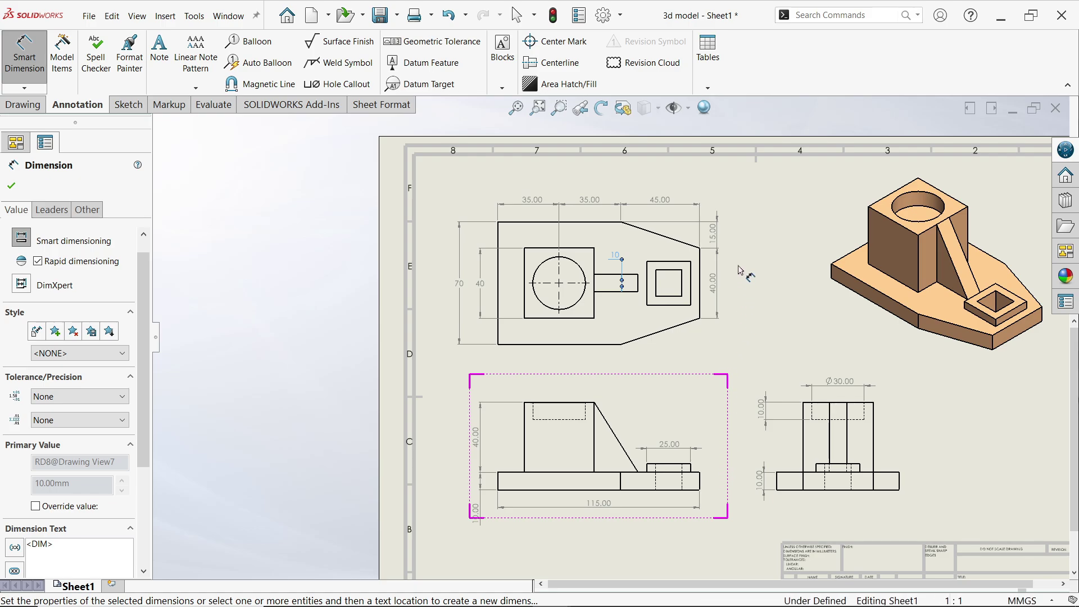
pyautogui.scroll(2, 643, 352)
pyautogui.scroll(-3, 731, 356)
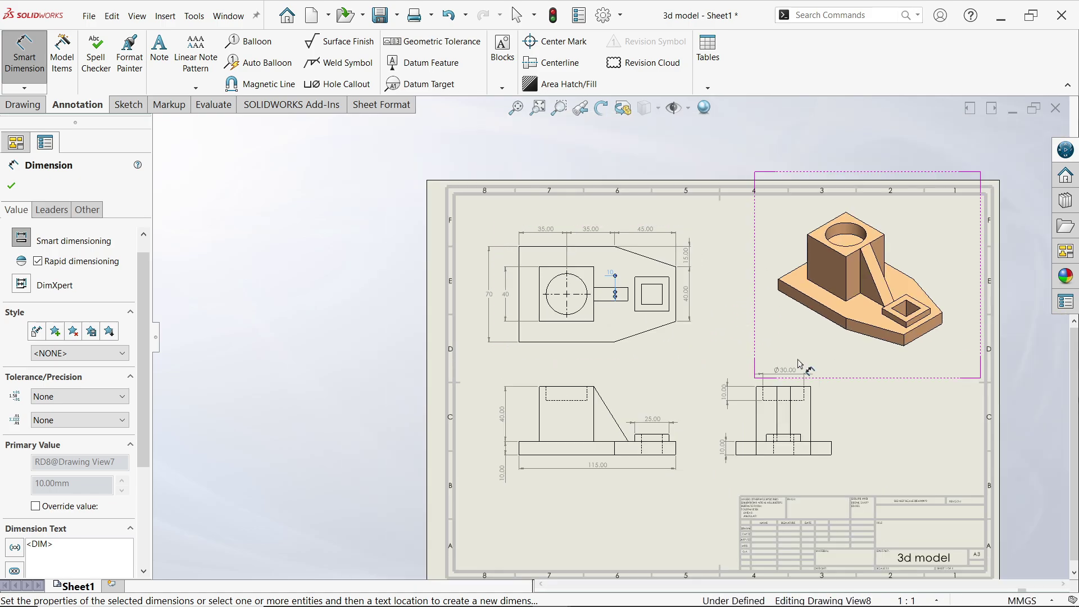
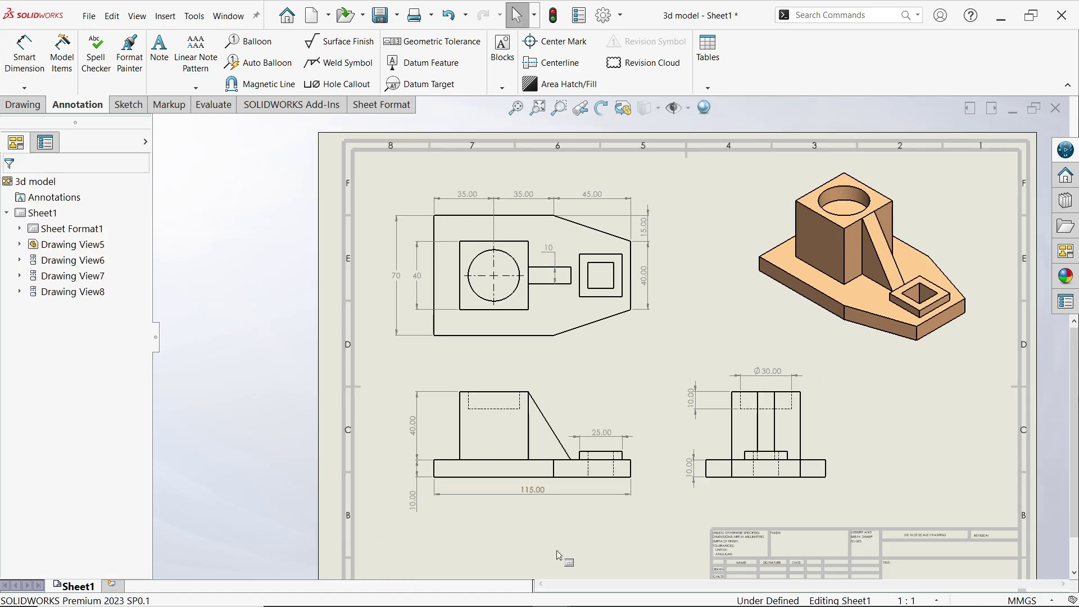
pyautogui.hotkey('alt', 'Tab')
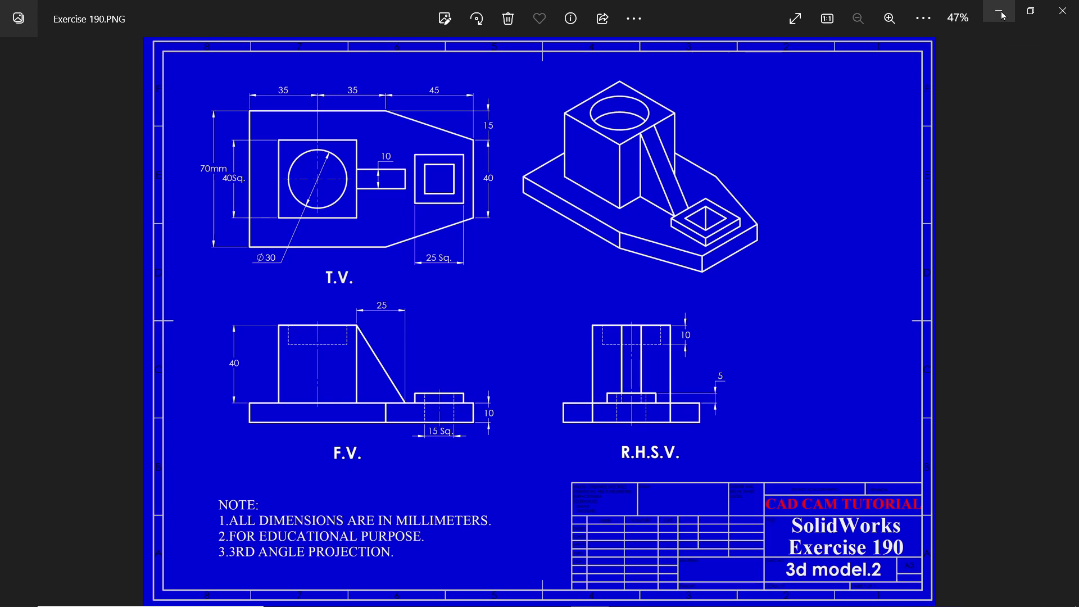
pyautogui.hotkey('alt', 'Tab')
pyautogui.scroll(-1, 529, 354)
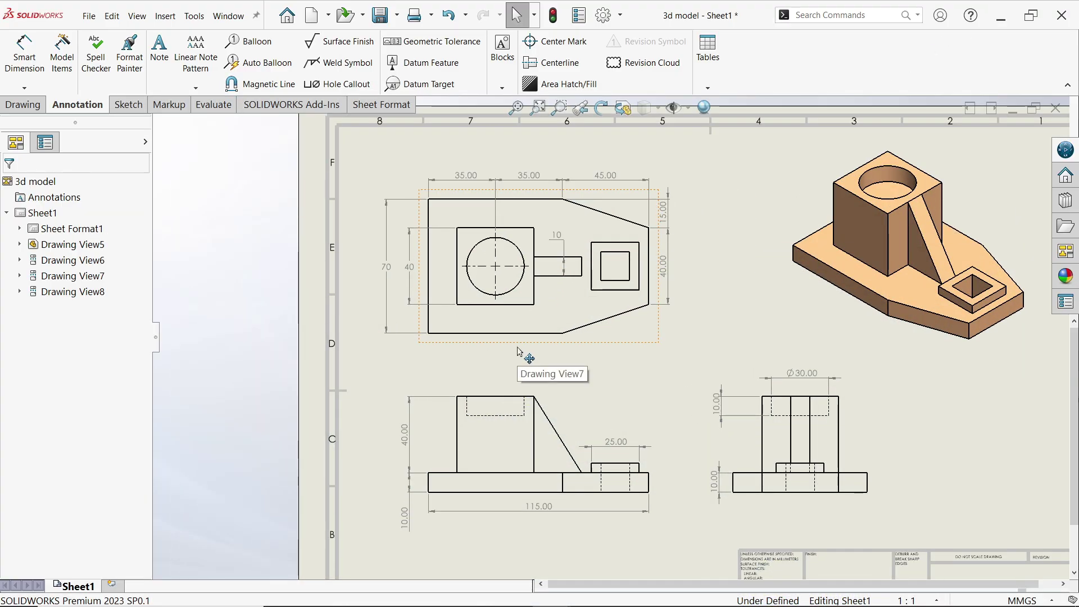
pyautogui.scroll(-1, 519, 350)
# - Dimension the round hole's diameter in the top view, placing it below the plate, and set its precision to None
pyautogui.click(25, 63)
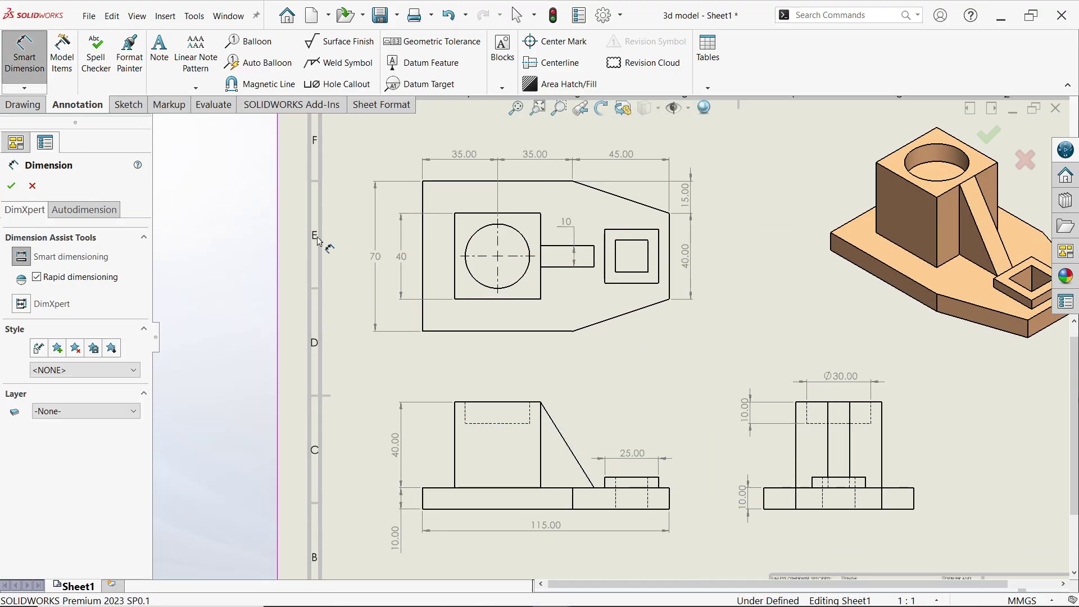
pyautogui.click(486, 290)
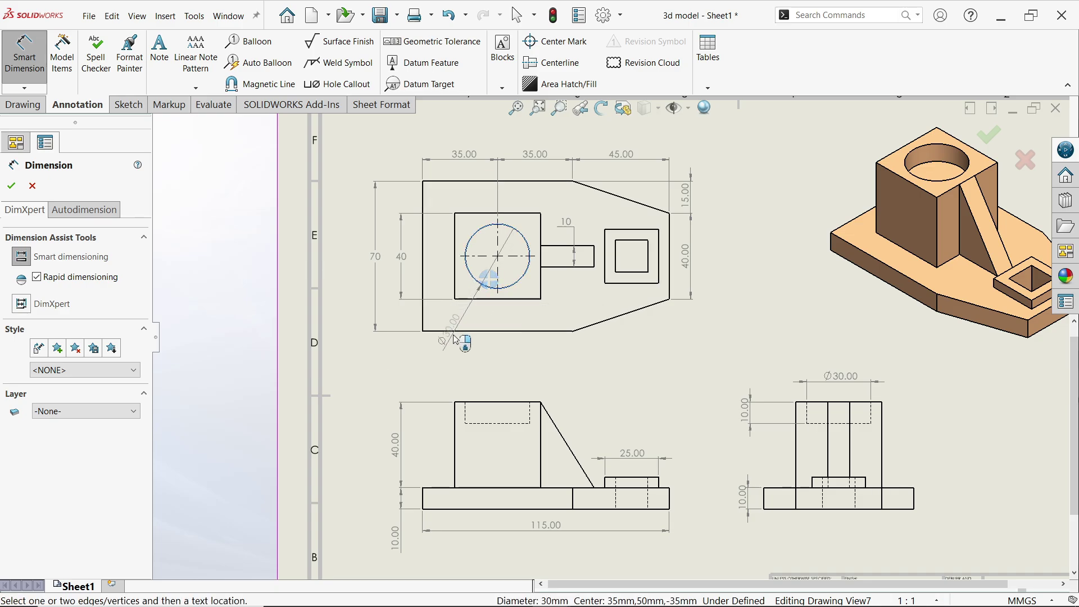
pyautogui.click(440, 366)
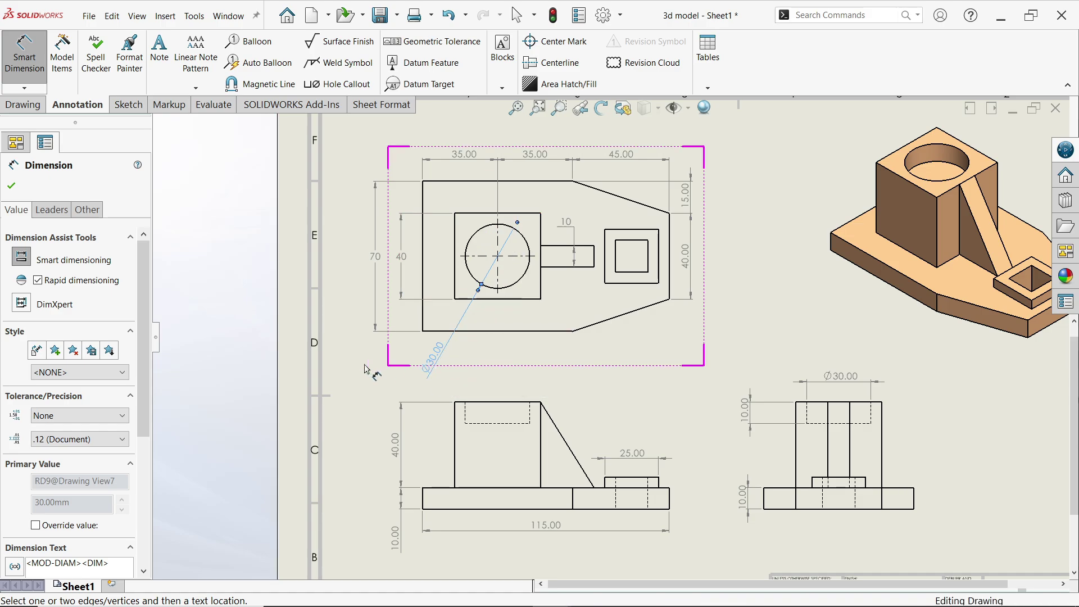
pyautogui.click(79, 439)
pyautogui.click(53, 454)
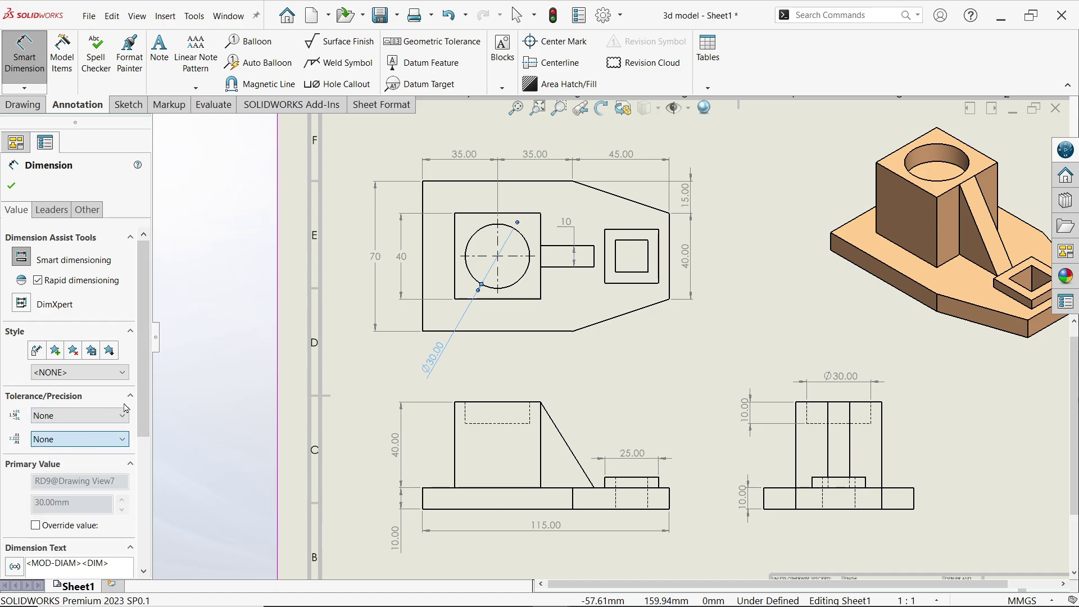
# - Dimension the height of the small square boss above the plate in the right view, placing it beside the plate
pyautogui.scroll(-2, 585, 341)
pyautogui.scroll(5, 674, 359)
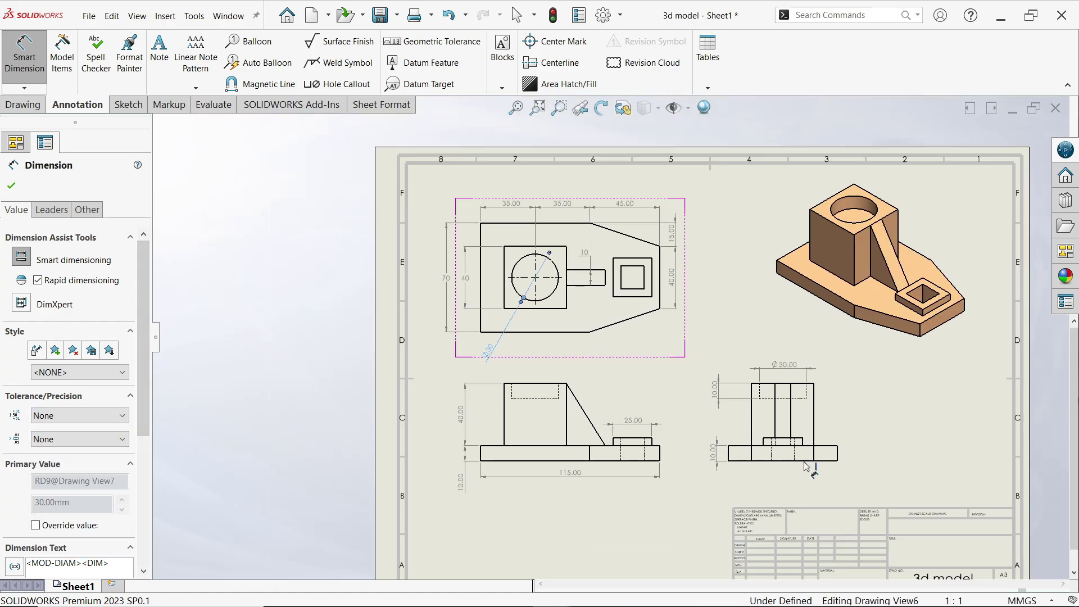
pyautogui.scroll(-8, 766, 394)
pyautogui.scroll(-3, 765, 393)
pyautogui.click(674, 377)
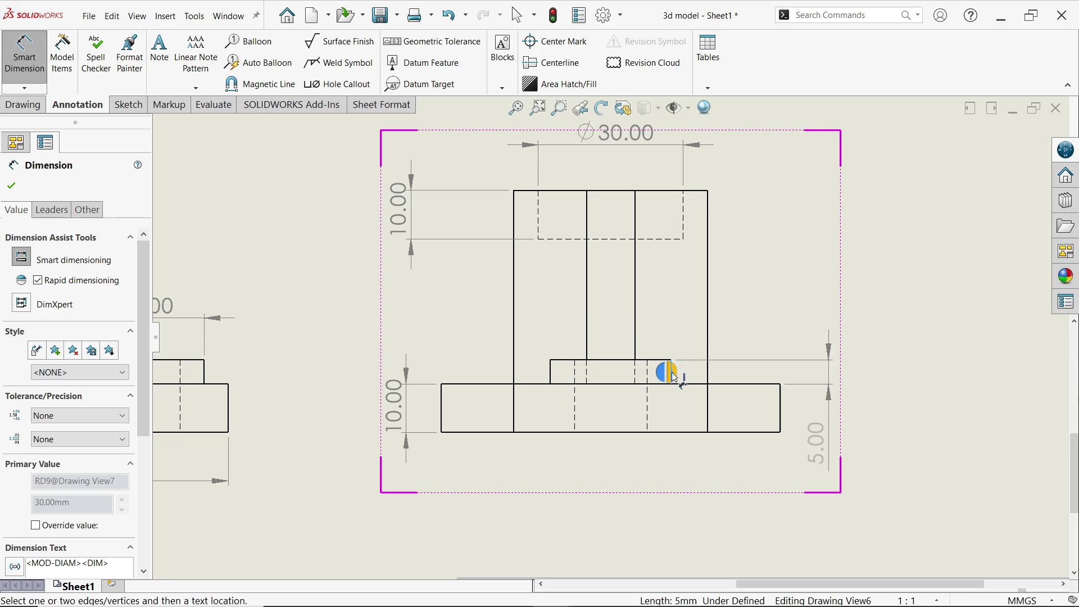
pyautogui.click(677, 378)
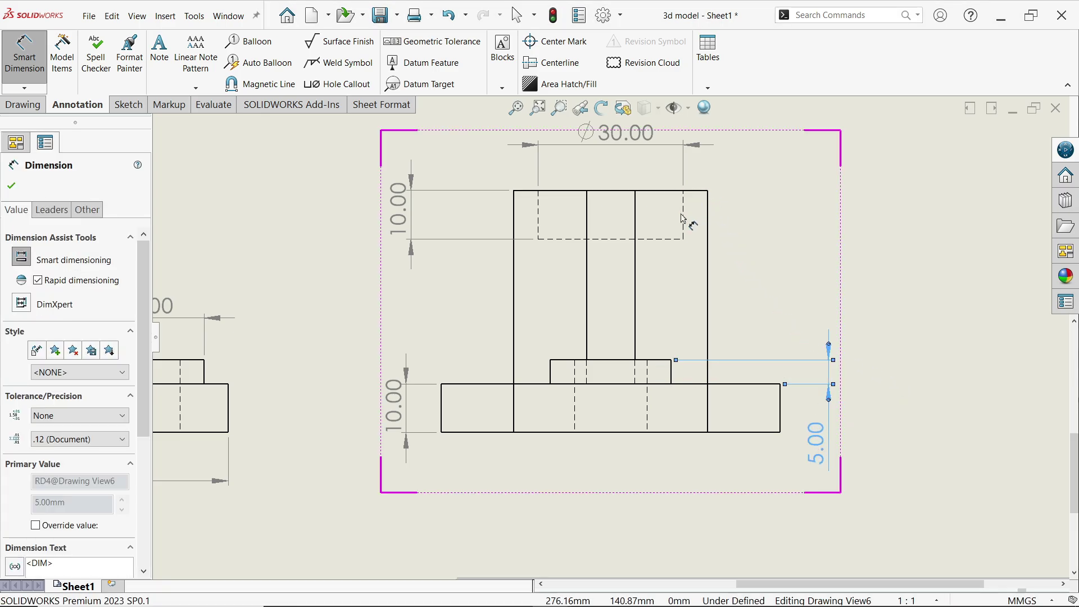
# - Dimension the square hole's width between its hidden edges in the front view, placing it just below the plate
pyautogui.scroll(-4, 672, 364)
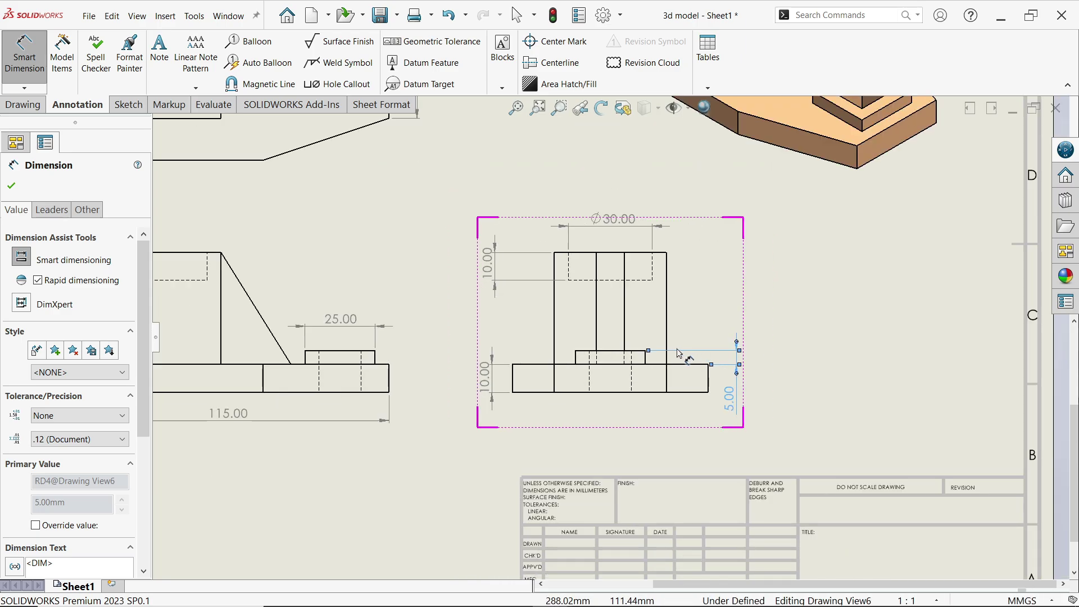
pyautogui.scroll(2, 465, 395)
pyautogui.scroll(2, 465, 395)
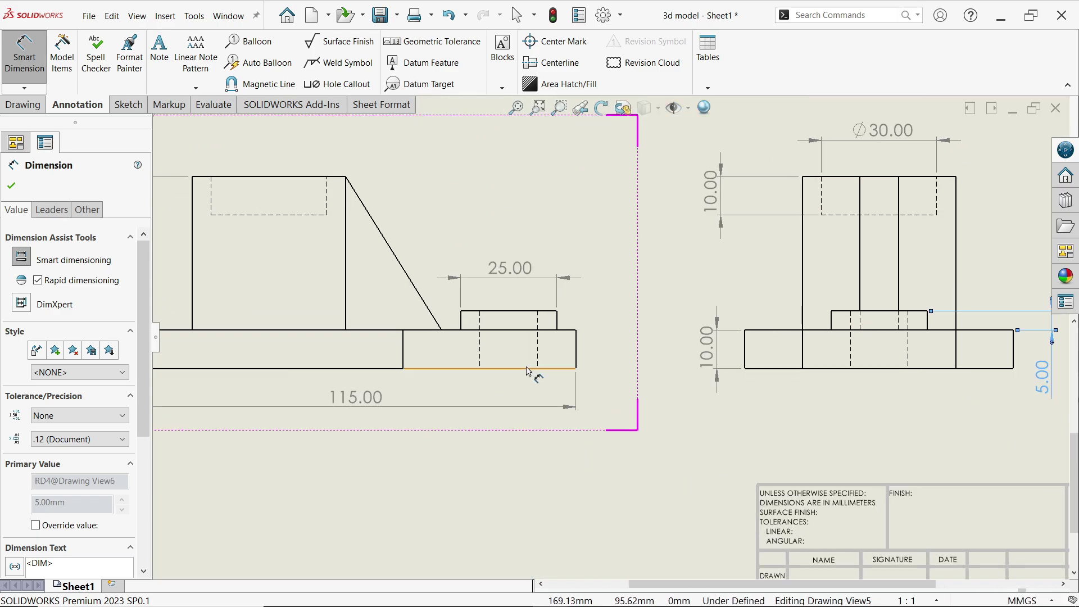
pyautogui.click(539, 363)
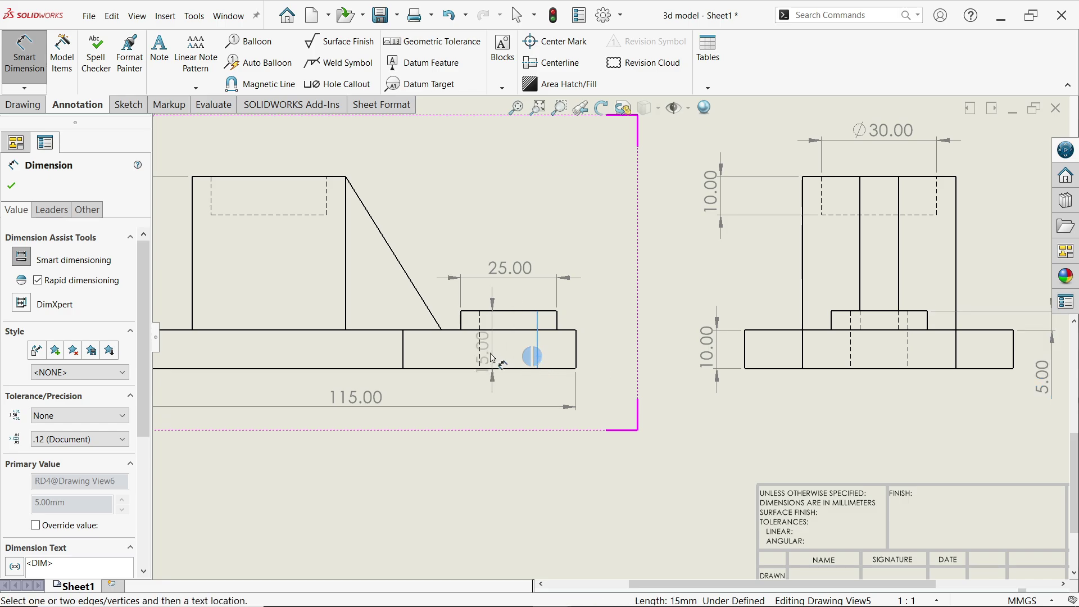
pyautogui.click(481, 352)
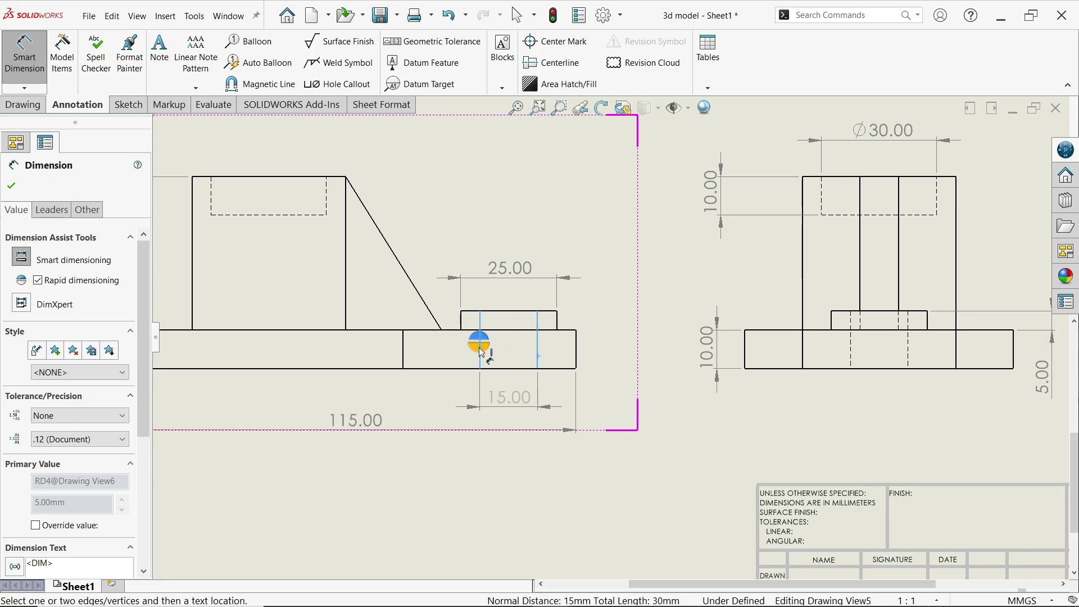
pyautogui.click(480, 349)
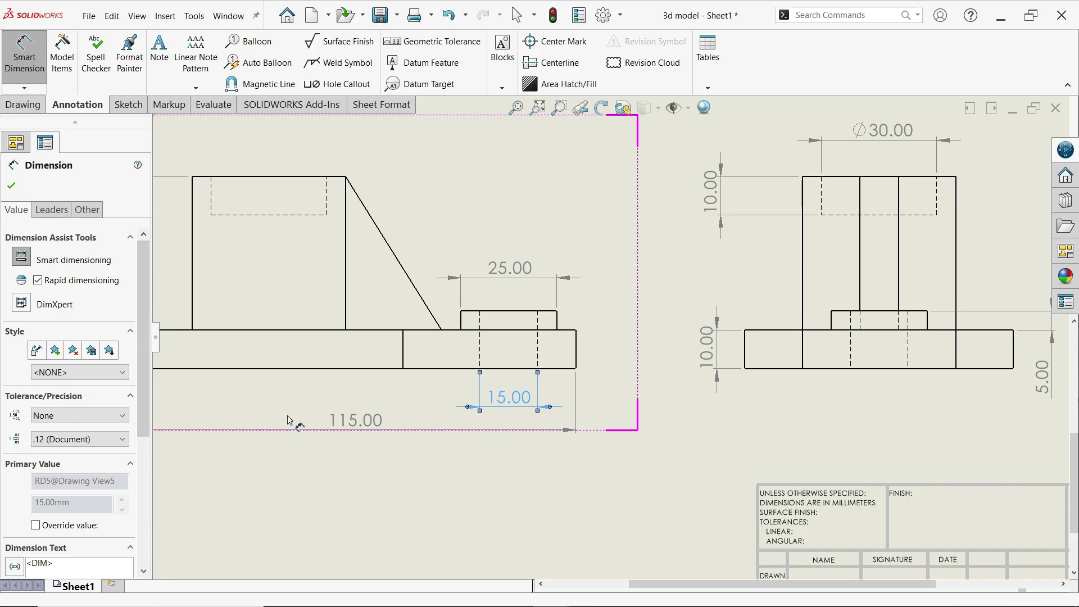
# - Add the prefix "Sq." to the square hole's width dimension and set its precision to None
pyautogui.moveTo(144, 399); pyautogui.dragTo(150, 477)
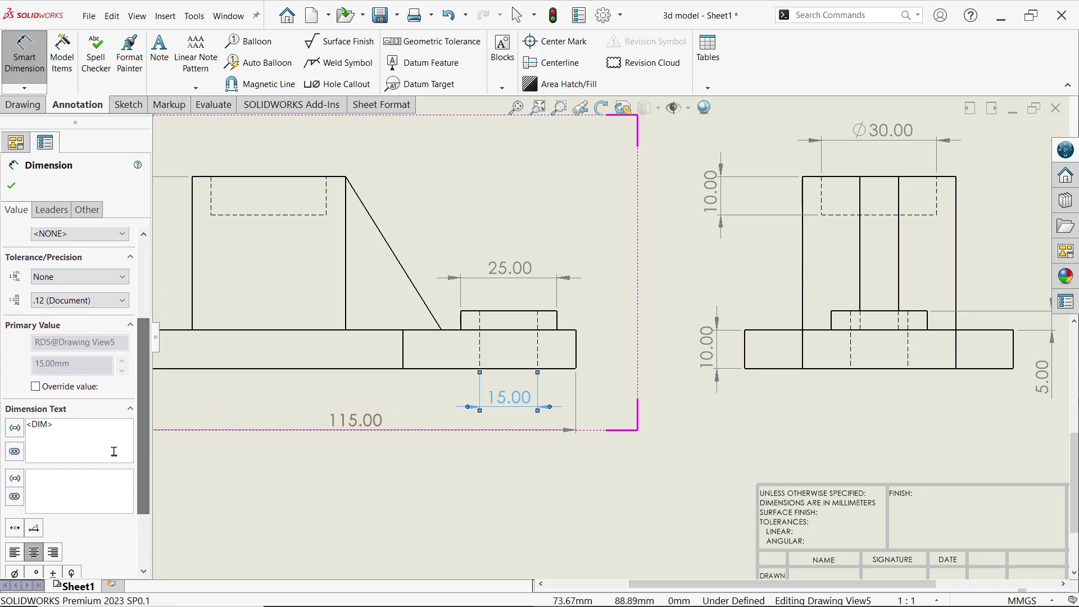
pyautogui.click(32, 440)
pyautogui.write('Q')
pyautogui.press('BackSpace')
pyautogui.write('Sq.')
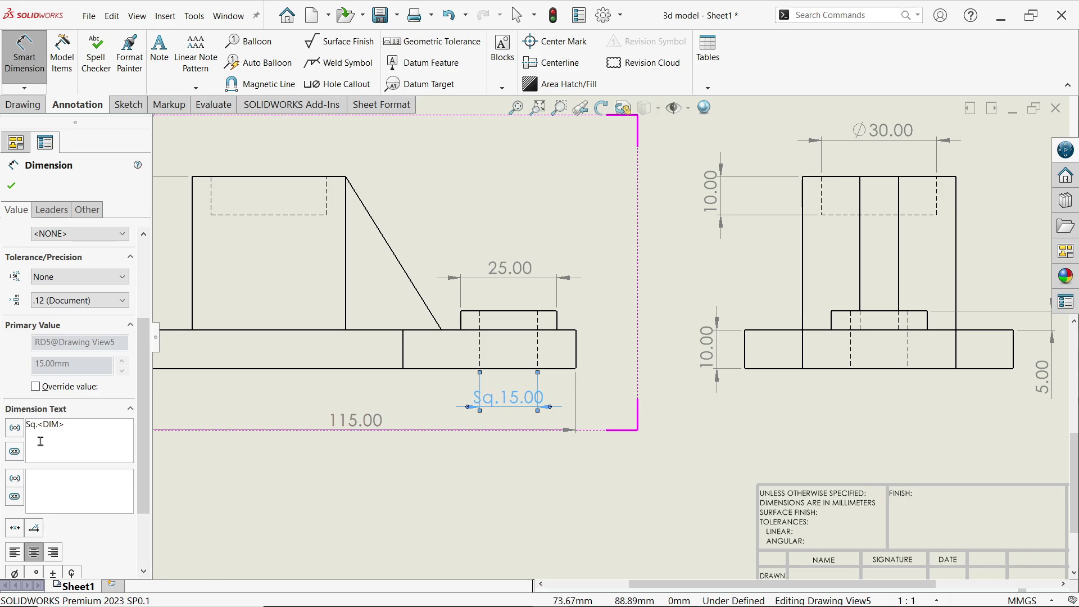
pyautogui.click(56, 301)
pyautogui.click(43, 314)
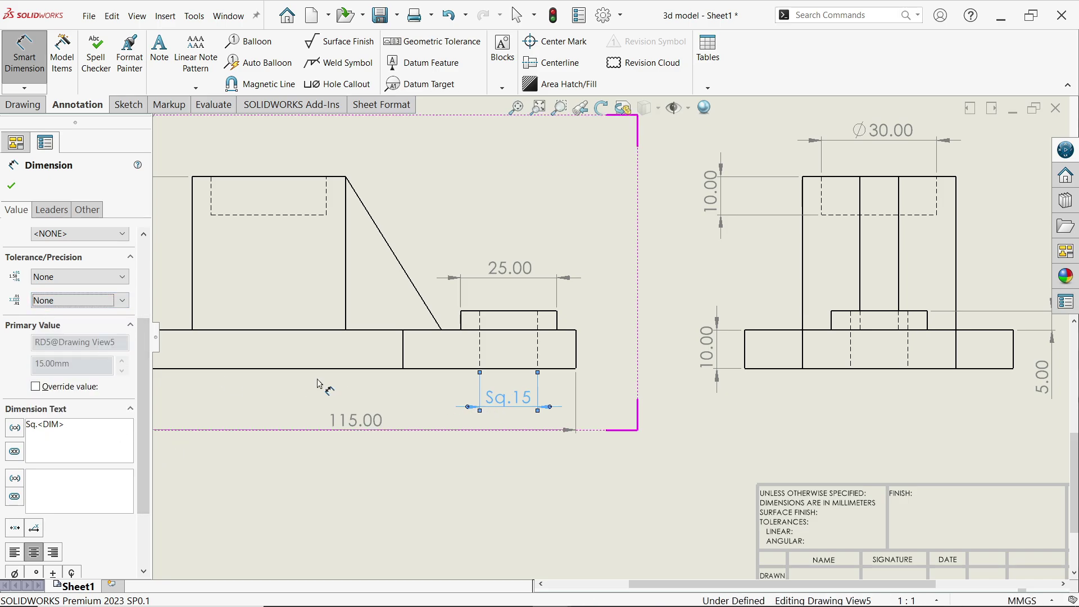
pyautogui.click(11, 186)
# - Center the plate-thickness dimension's text between its extension lines in the front view and set its precision to None
pyautogui.scroll(5, 350, 366)
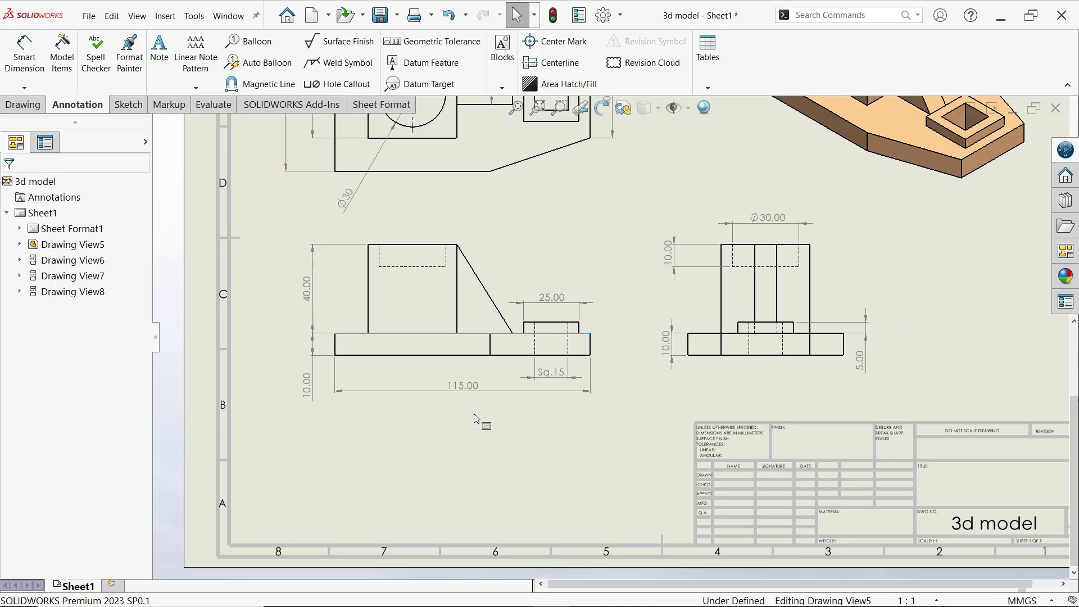
pyautogui.scroll(3, 426, 298)
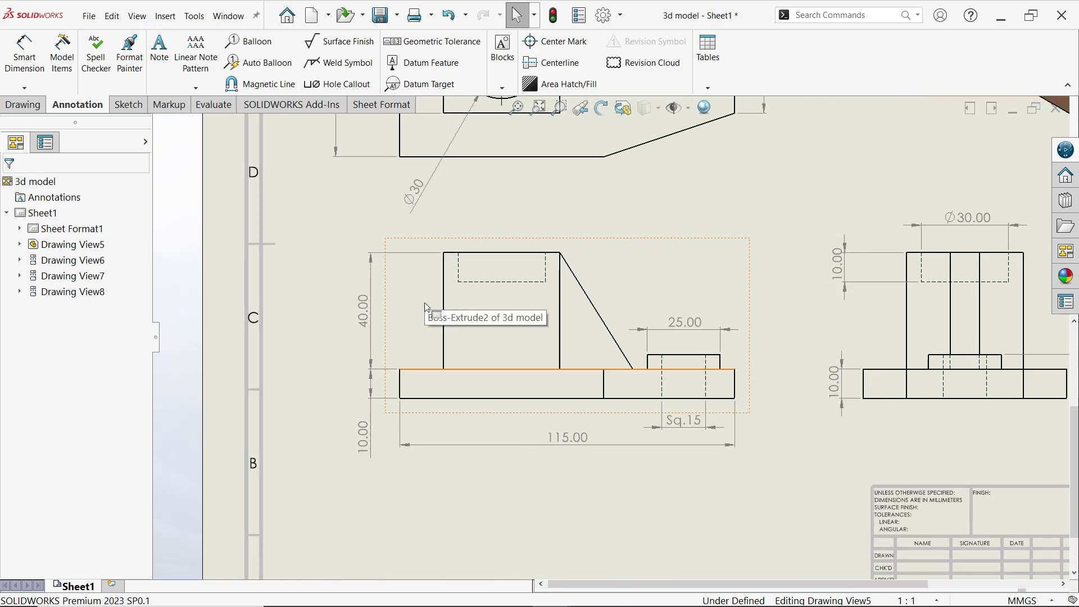
pyautogui.moveTo(368, 452); pyautogui.dragTo(368, 398)
pyautogui.click(368, 397)
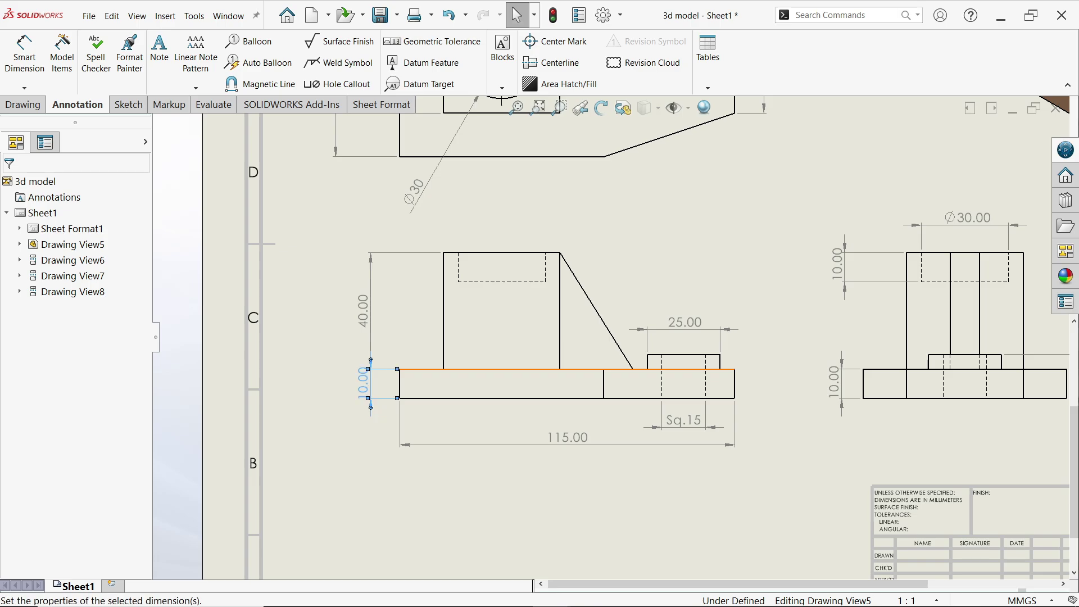
pyautogui.click(79, 346)
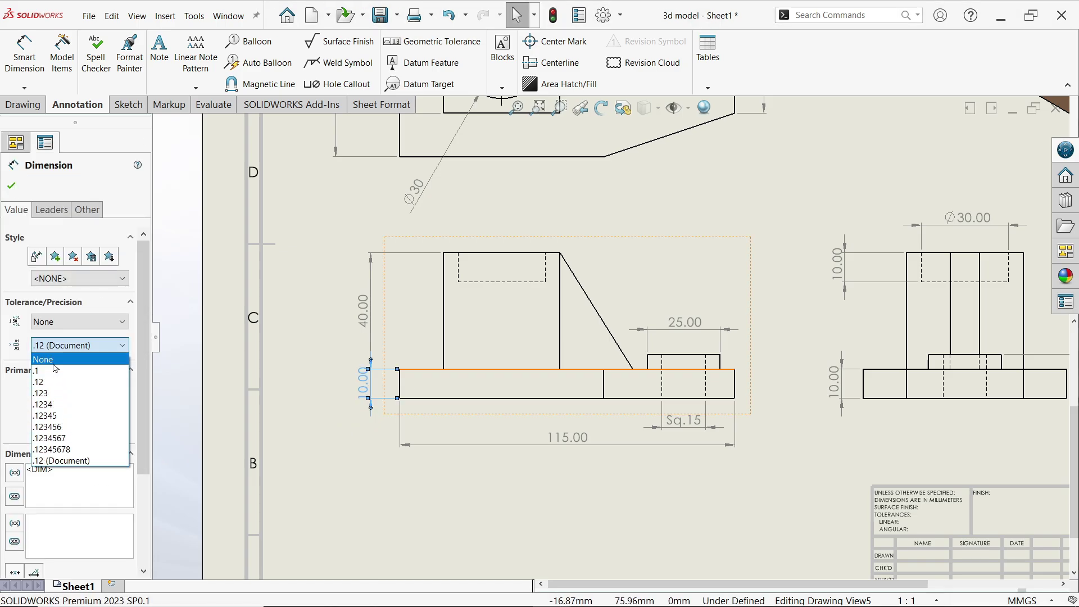
pyautogui.click(51, 356)
pyautogui.scroll(1, 607, 360)
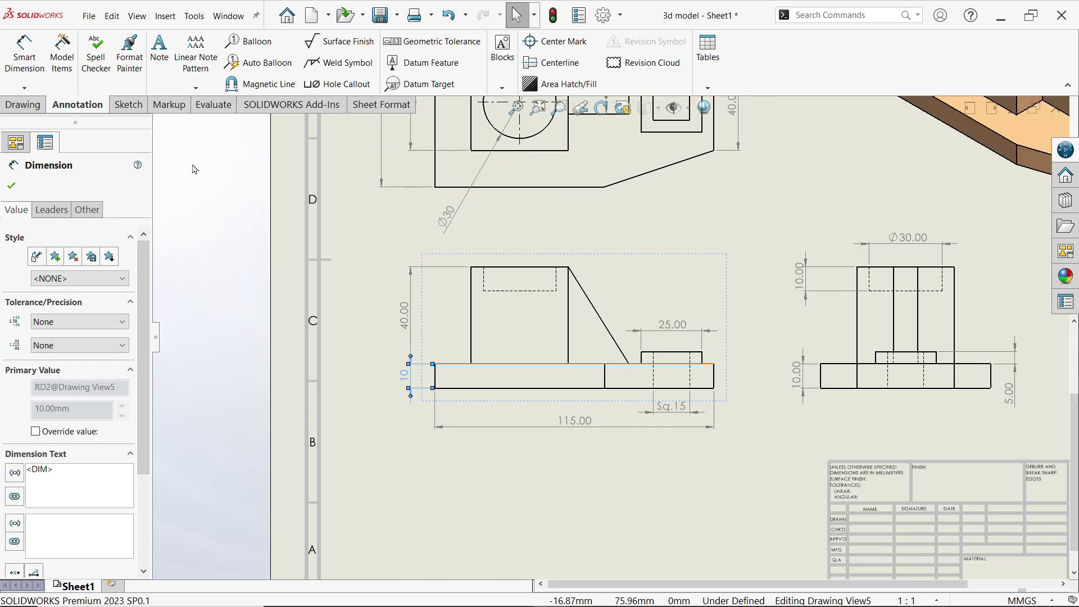
pyautogui.click(11, 186)
# - Try to add a centerline midway between the tall block's two vertical edges in the front view
pyautogui.press('f')
pyautogui.scroll(-3, 646, 302)
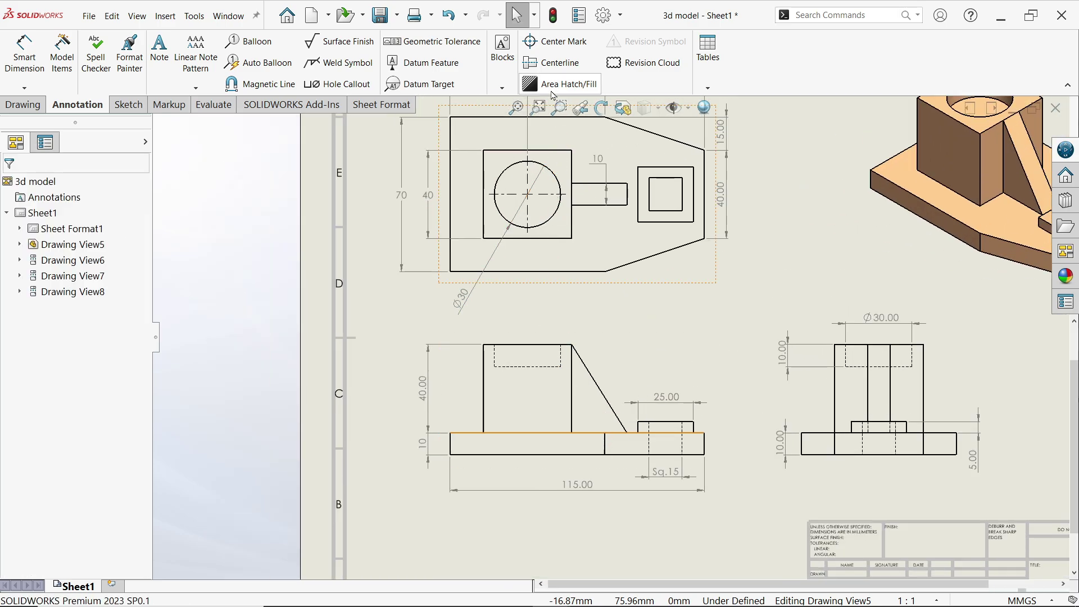
pyautogui.click(556, 66)
pyautogui.click(572, 383)
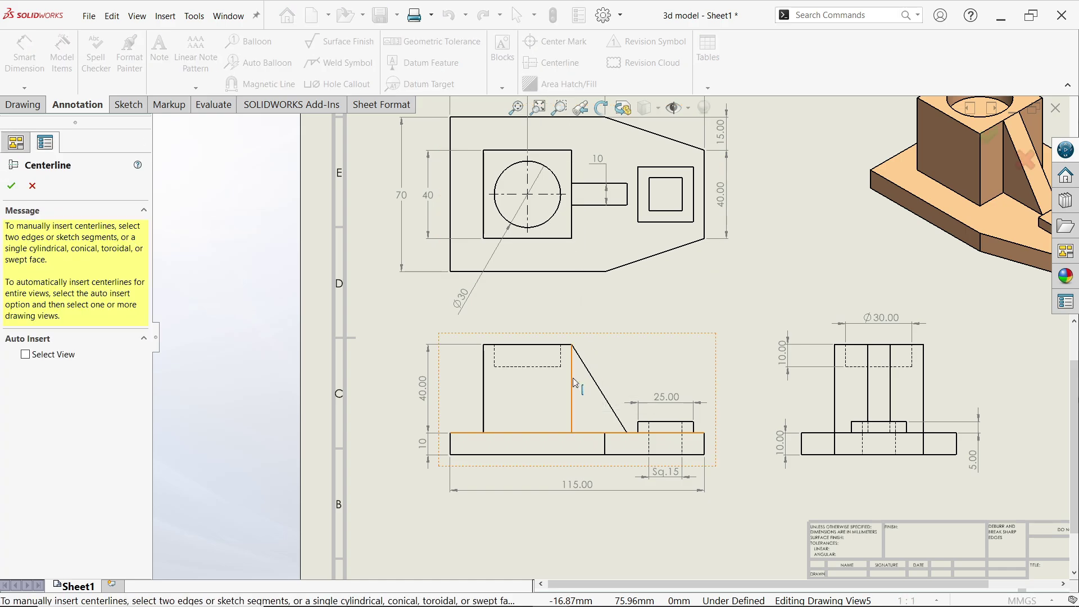
pyautogui.click(487, 397)
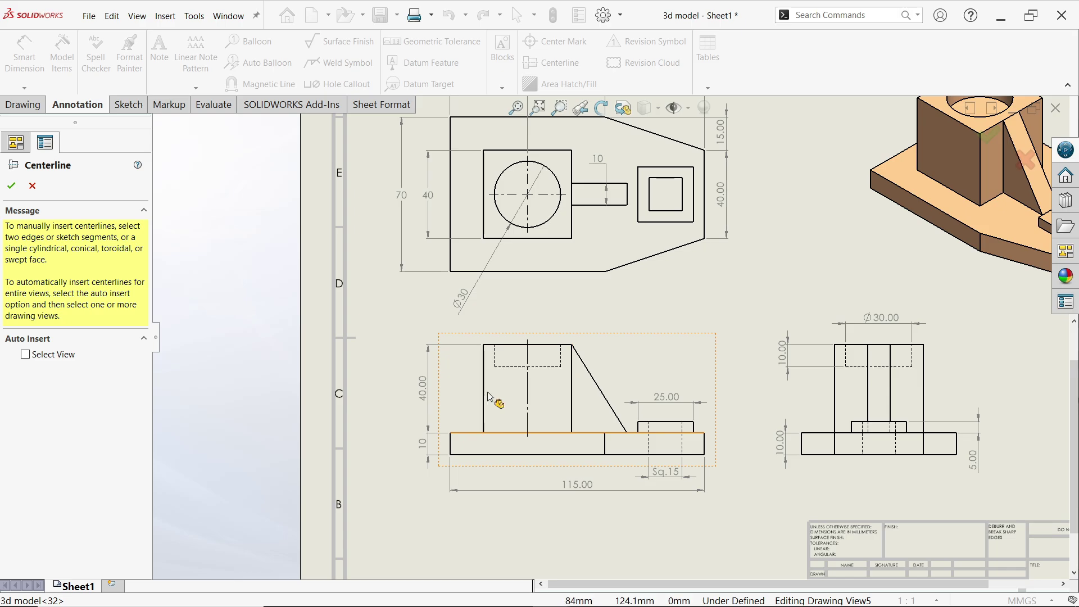
pyautogui.click(33, 186)
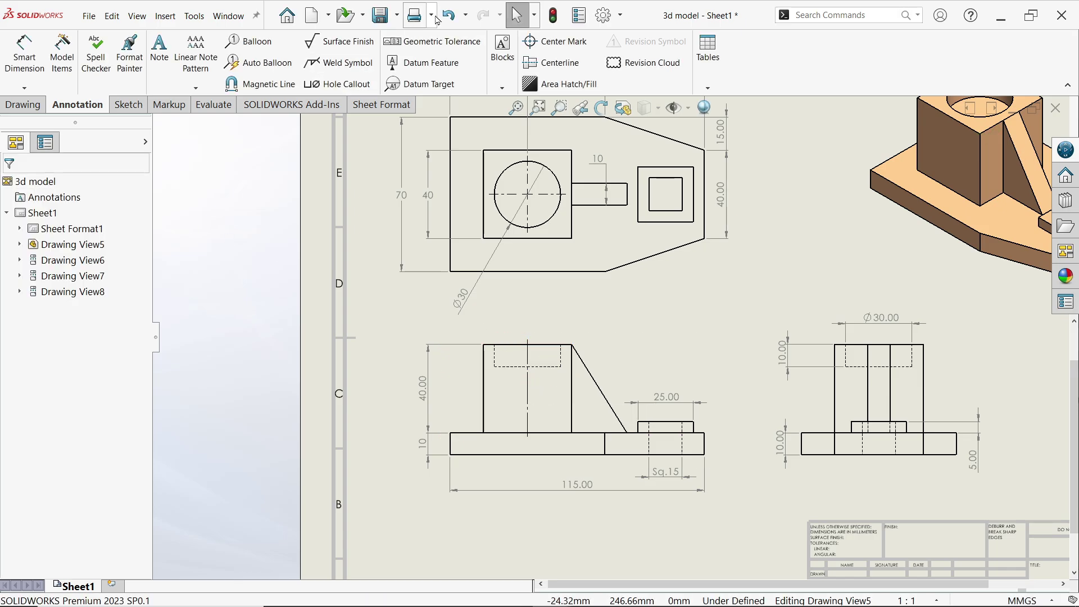
# - Auto-insert centerlines in the front and right views, and extend the round hole's front-view centerline down past the plate's underside
pyautogui.click(559, 65)
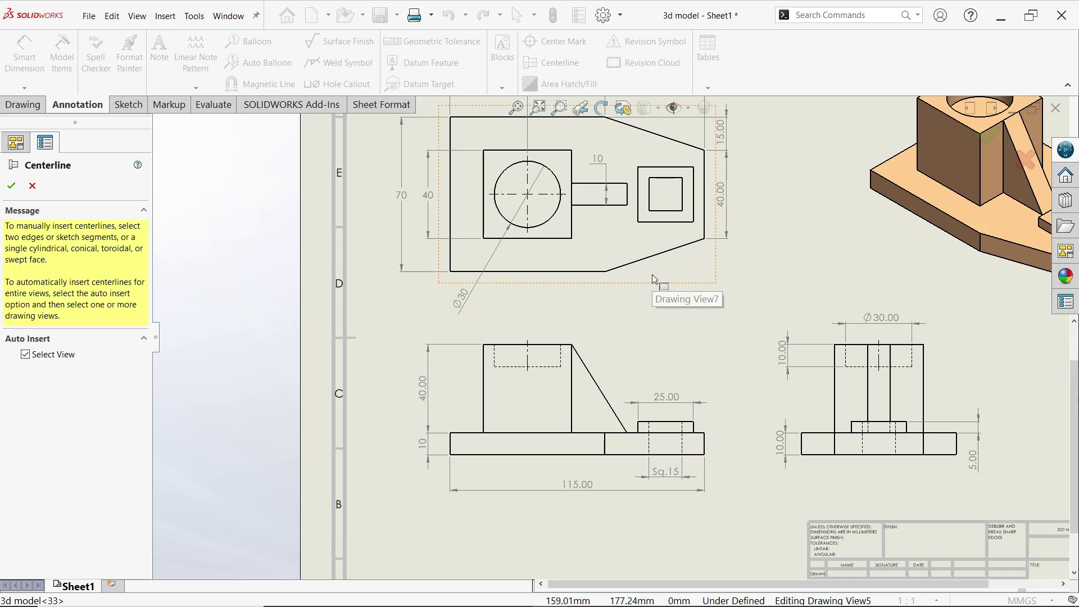
pyautogui.click(13, 188)
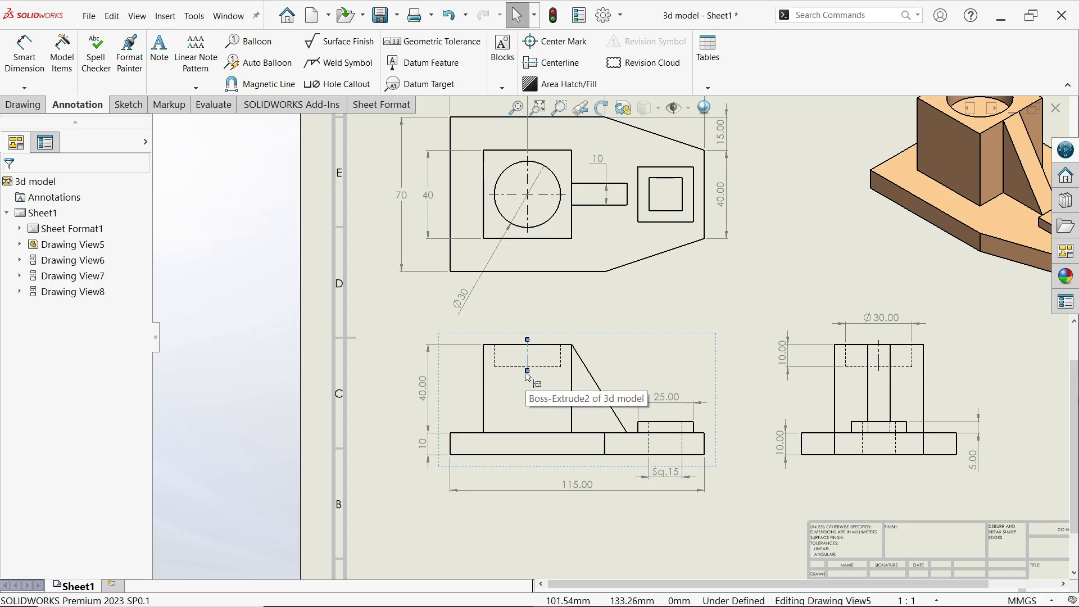
pyautogui.click(531, 464)
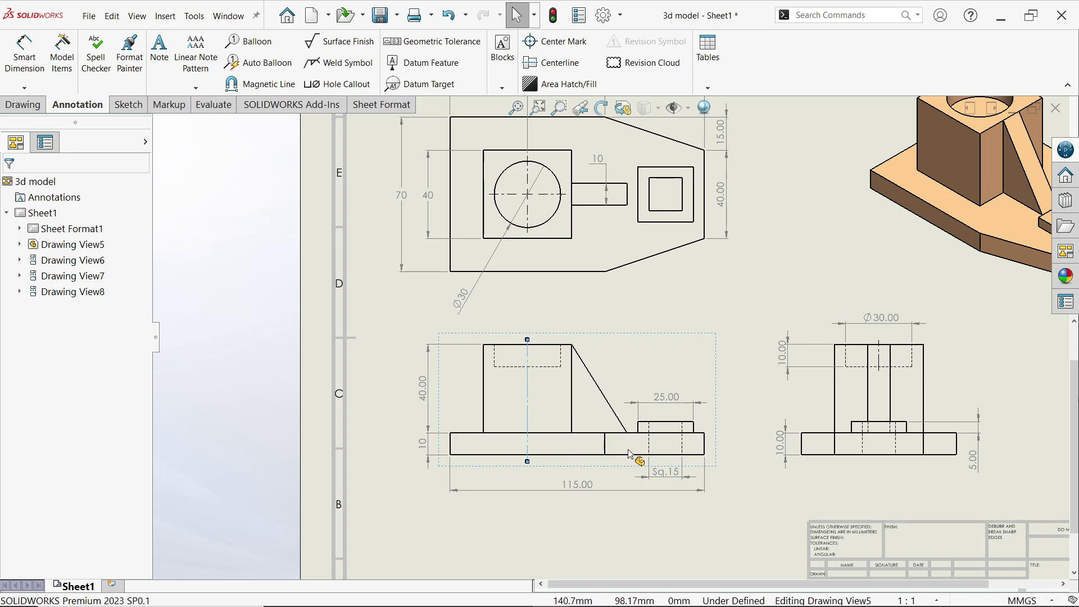
# - Add a centerline between the square hole's two hidden edges in the front view
pyautogui.scroll(-2, 667, 437)
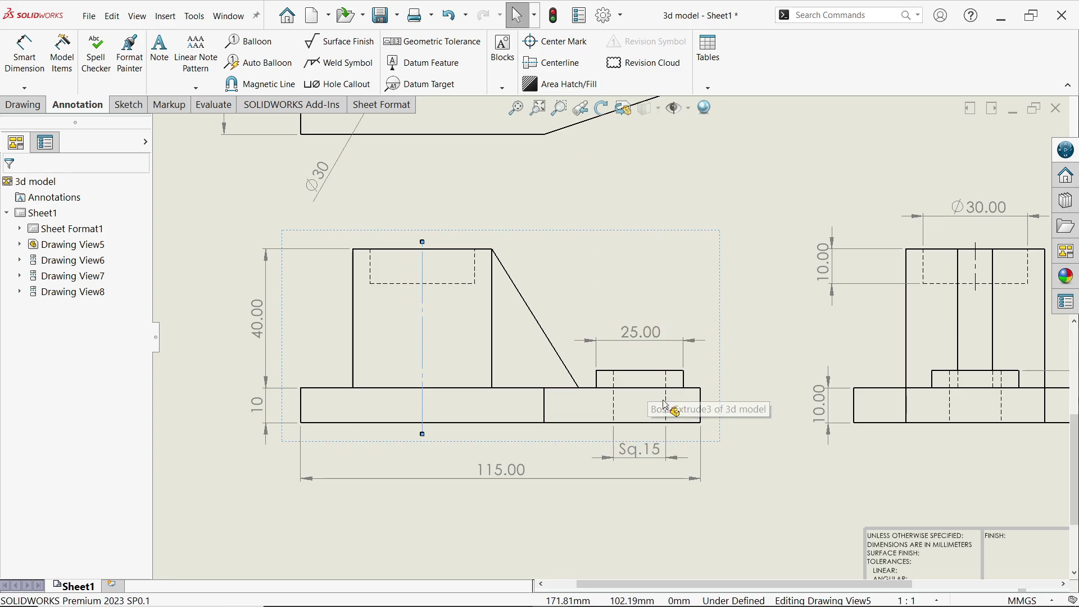
pyautogui.click(552, 63)
pyautogui.click(668, 402)
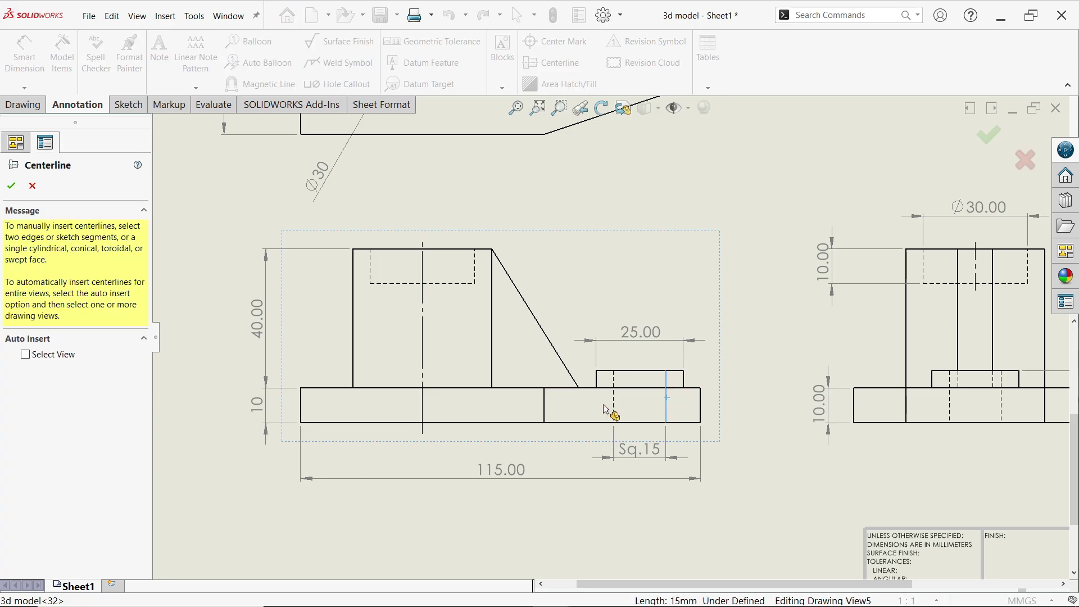
pyautogui.click(614, 409)
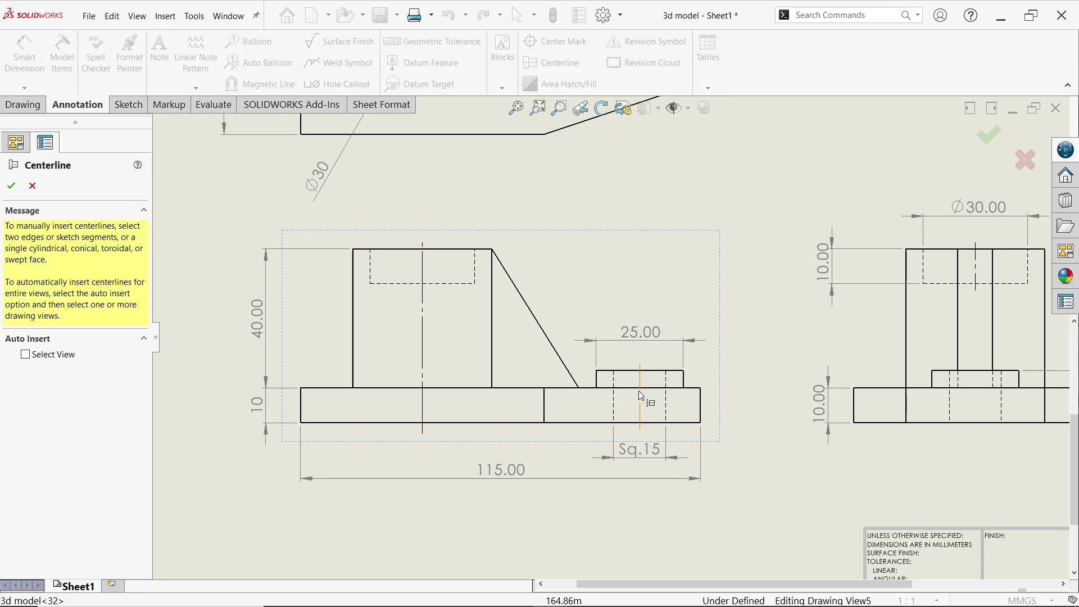
# - Accept the square hole's centerline and open the sheet format for editing
pyautogui.click(11, 186)
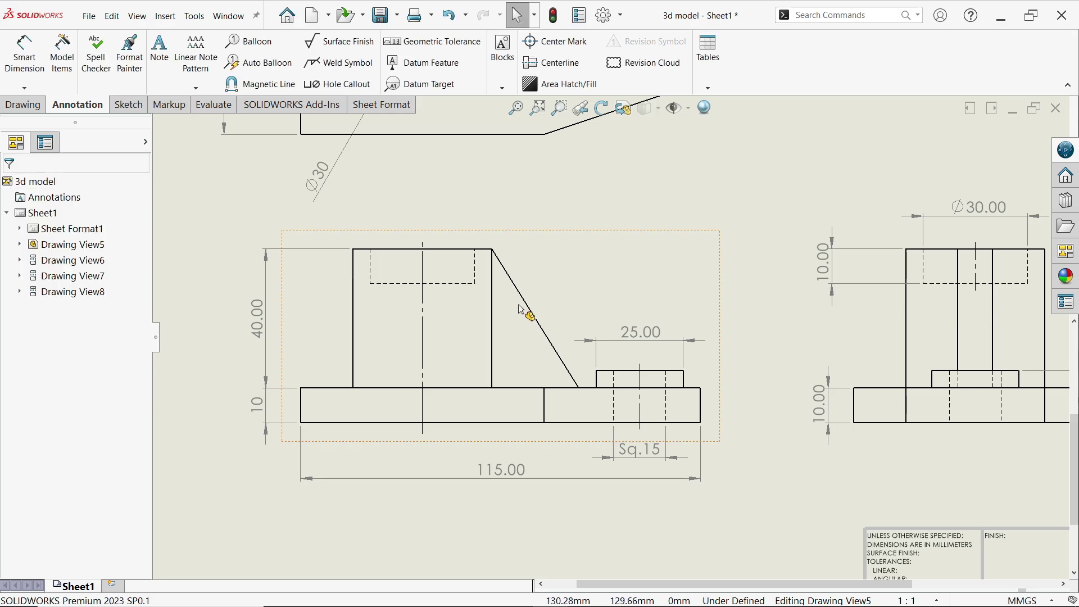
pyautogui.press('f')
pyautogui.scroll(-3, 614, 453)
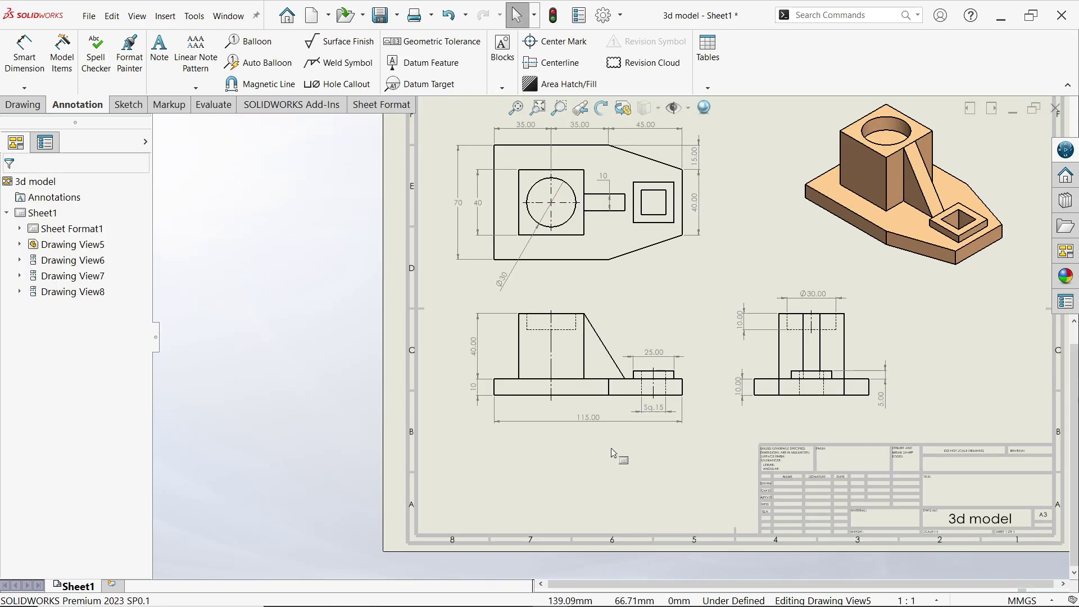
pyautogui.scroll(-1, 613, 453)
pyautogui.scroll(3, 613, 453)
pyautogui.scroll(-5, 613, 452)
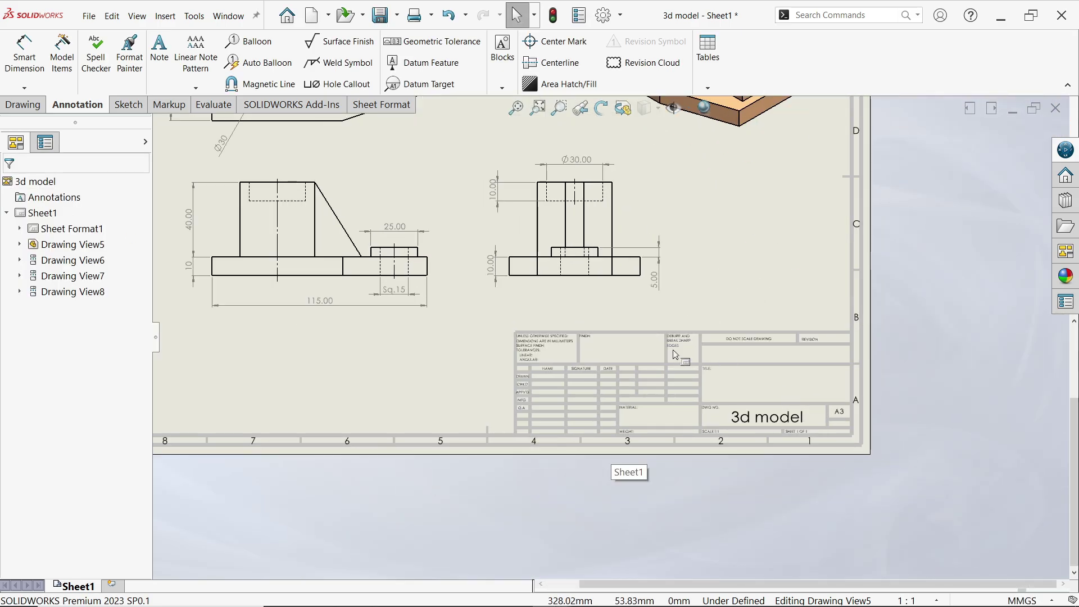
pyautogui.rightClick(749, 380)
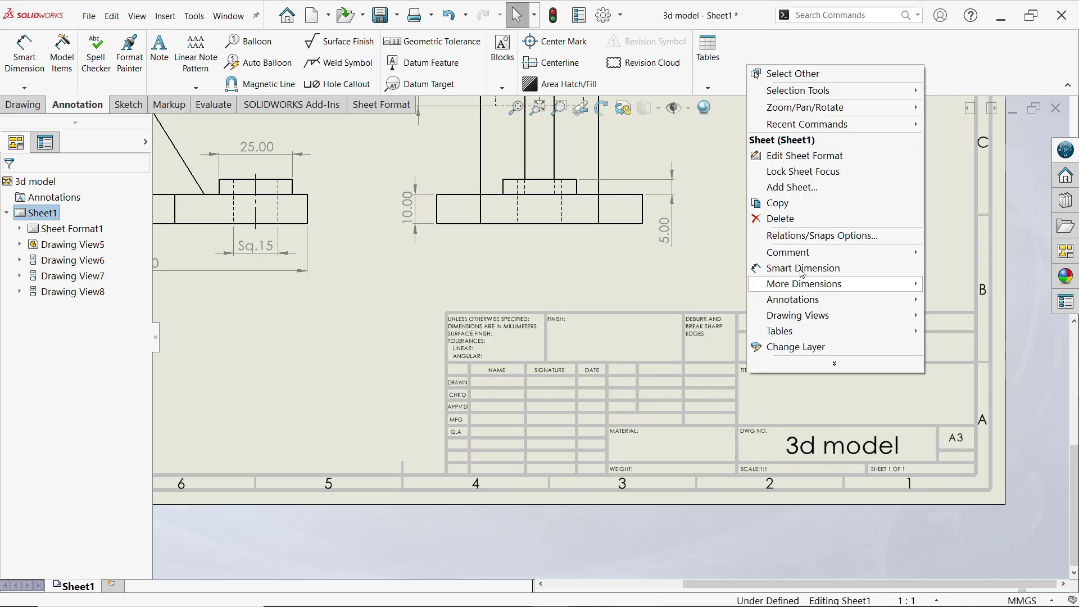
pyautogui.click(819, 156)
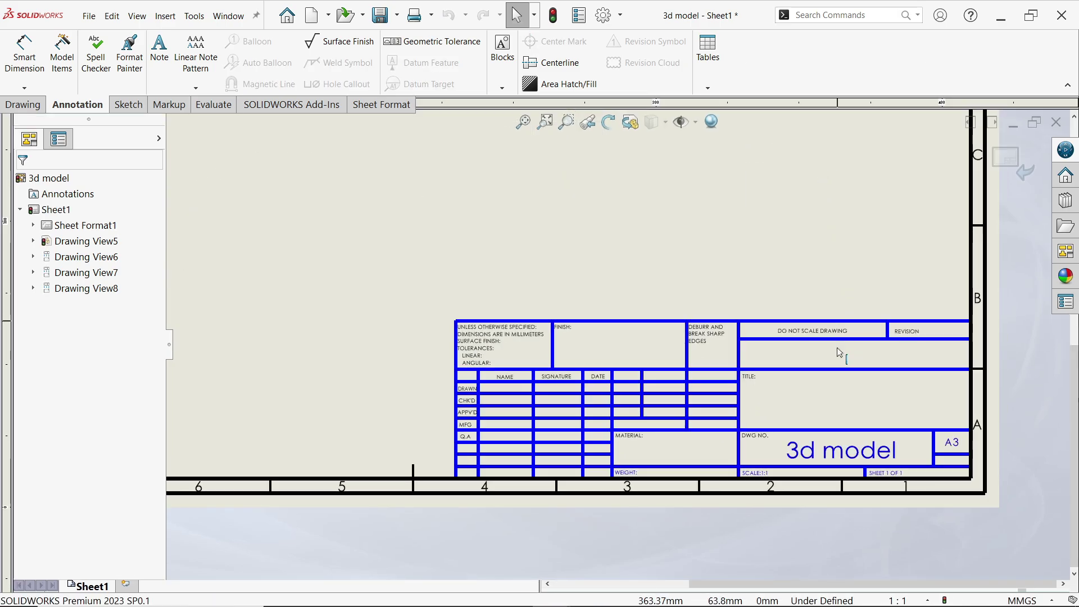
pyautogui.scroll(-1, 893, 435)
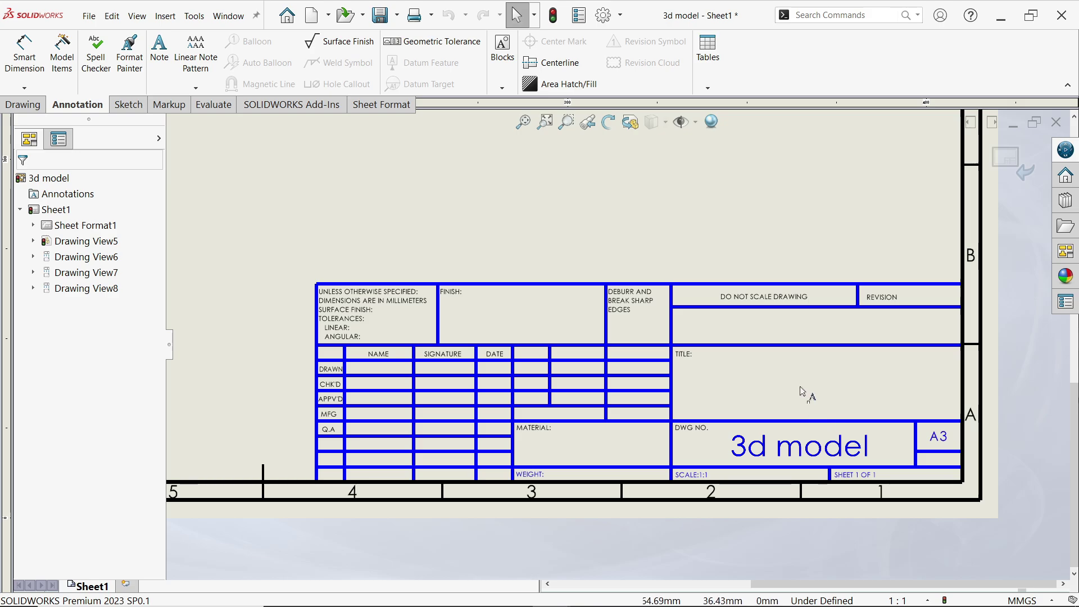
# - Open the title note in the title block's TITLE cell for editing and set its font to Times New Roman, size 24
pyautogui.doubleClick(834, 382)
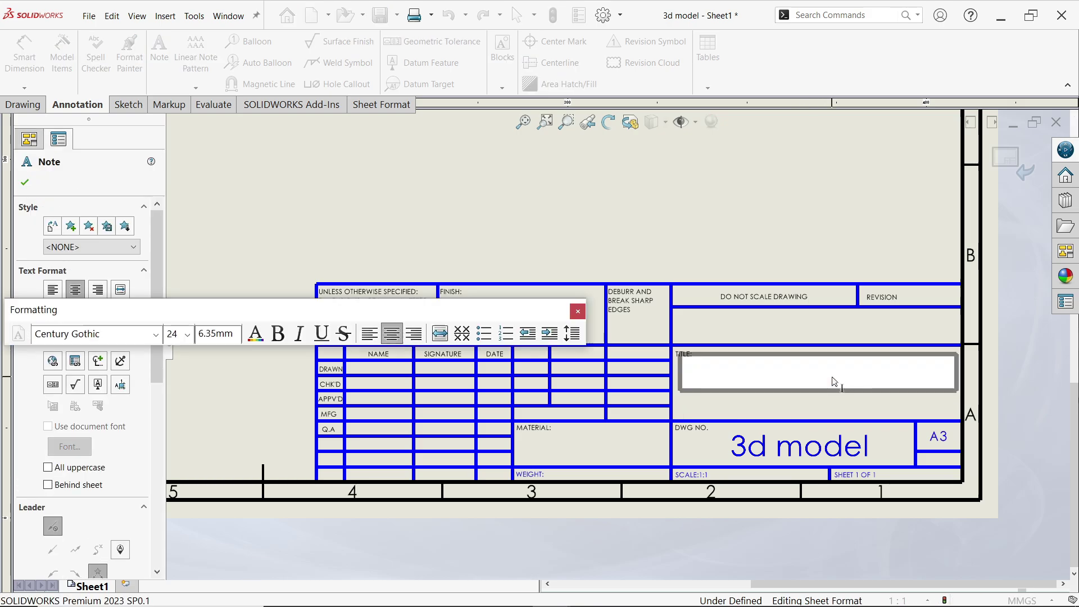
pyautogui.click(157, 335)
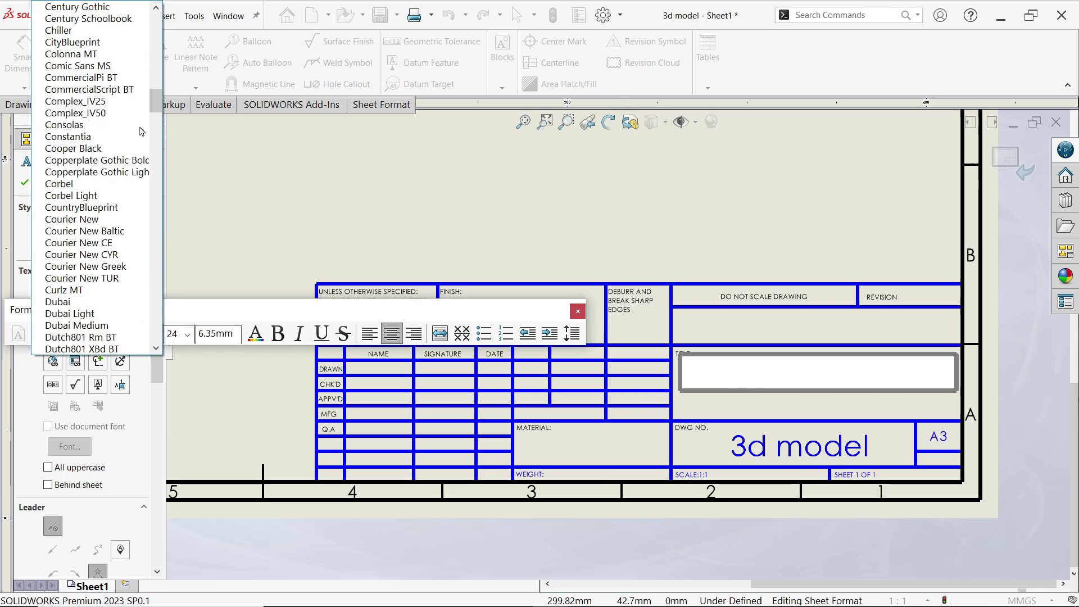
pyautogui.moveTo(156, 101); pyautogui.dragTo(158, 337)
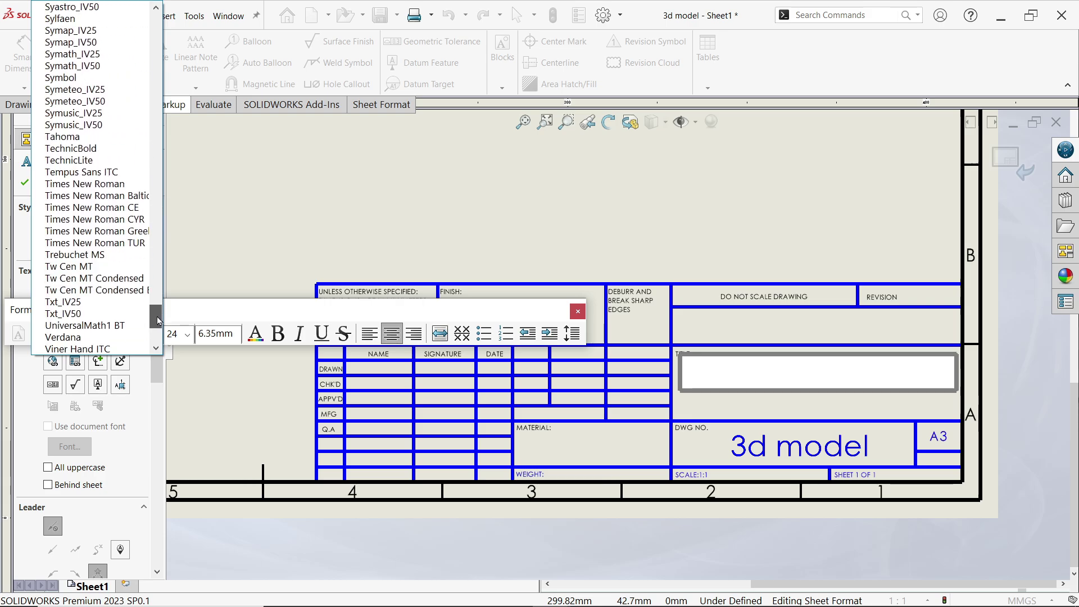
pyautogui.click(110, 187)
pyautogui.scroll(-1, 188, 339)
pyautogui.click(187, 339)
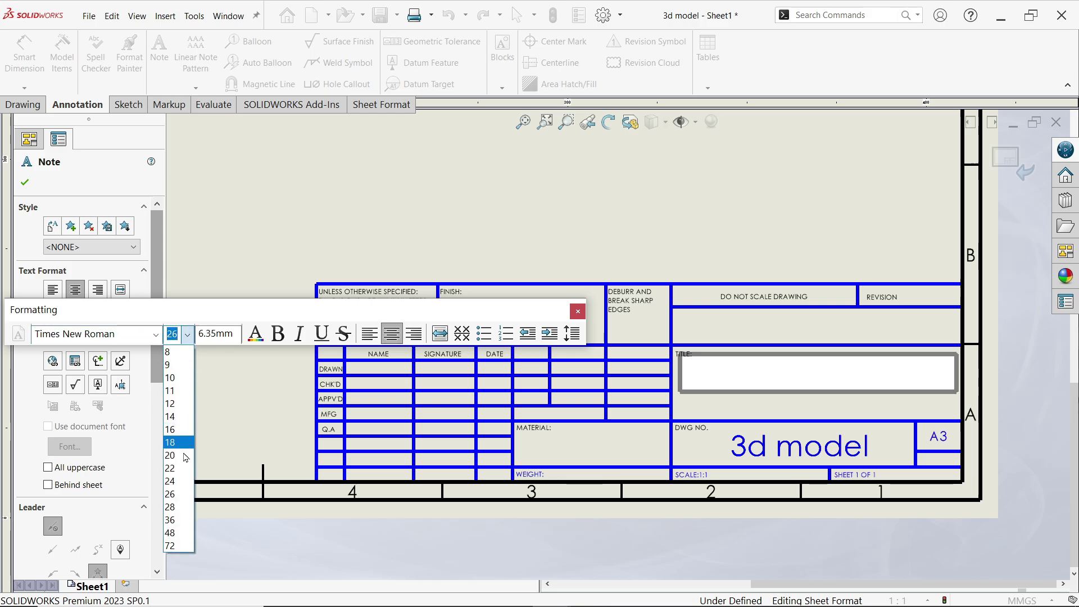
pyautogui.click(175, 484)
pyautogui.scroll(1, 242, 338)
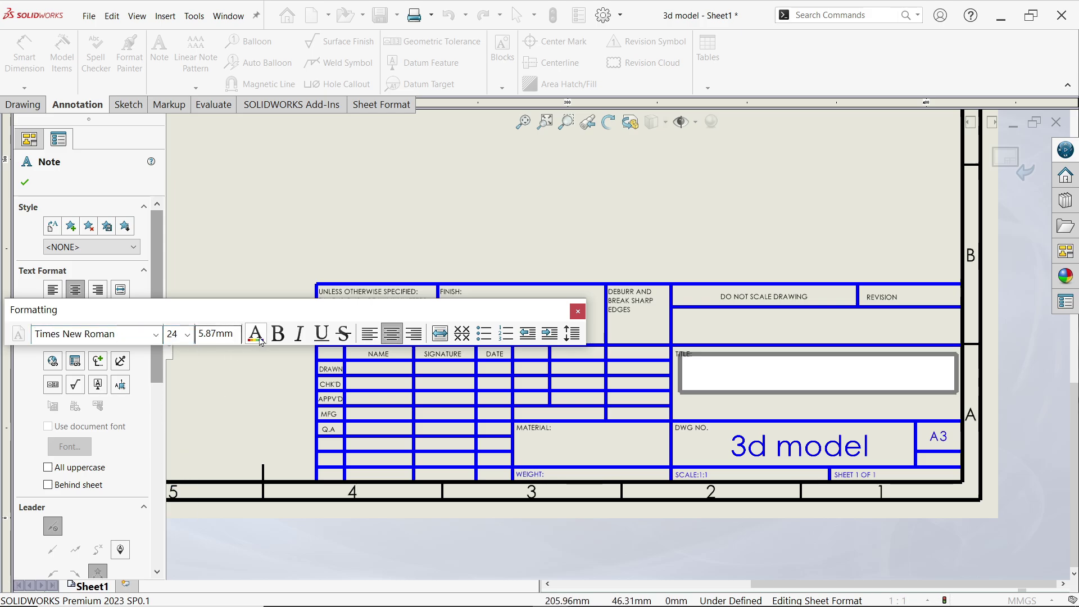
# - Make the title text bold and red, and enter "SolidWorks Exercise 190"
pyautogui.click(255, 334)
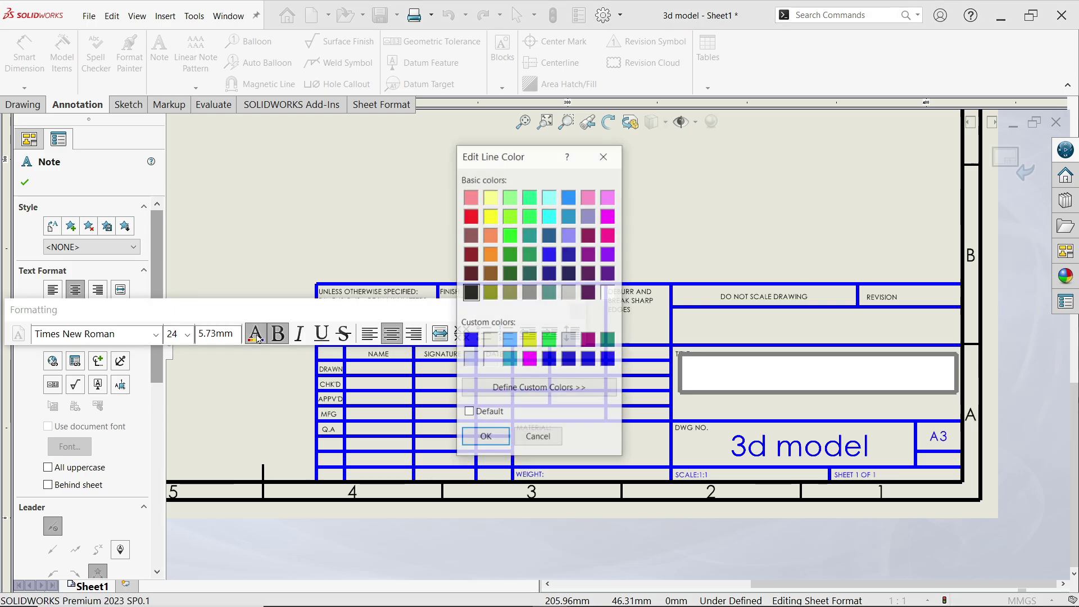
pyautogui.click(485, 438)
pyautogui.write('Solid')
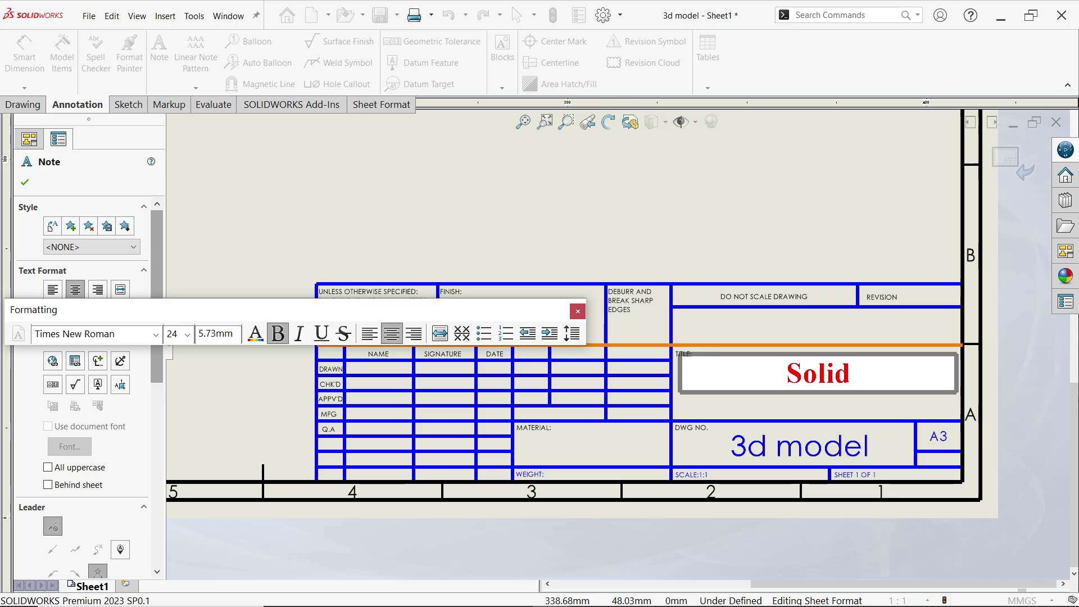
pyautogui.write('Works E')
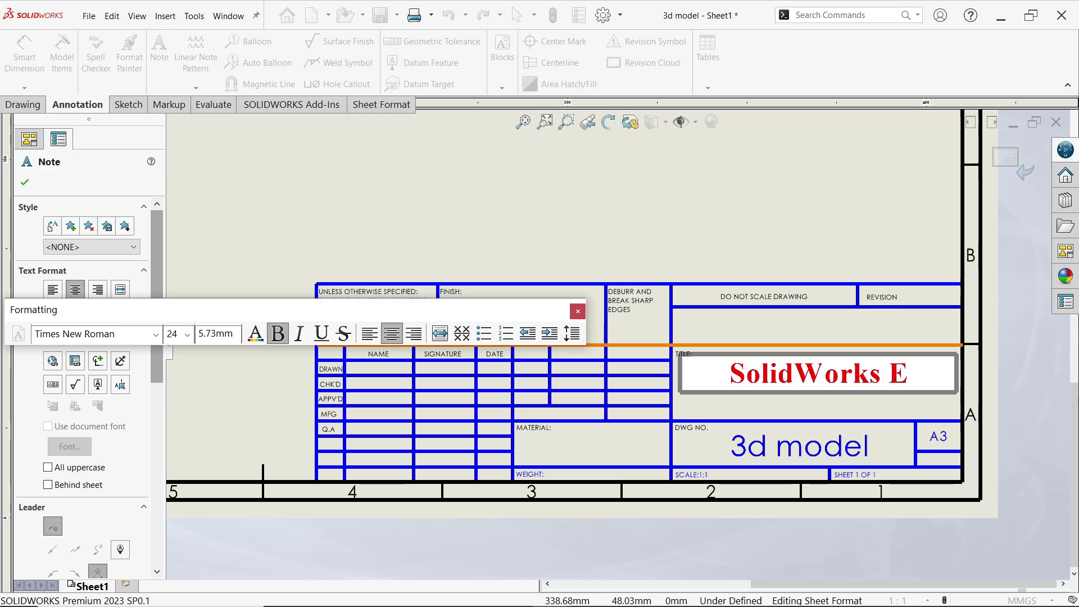
pyautogui.write('xercise')
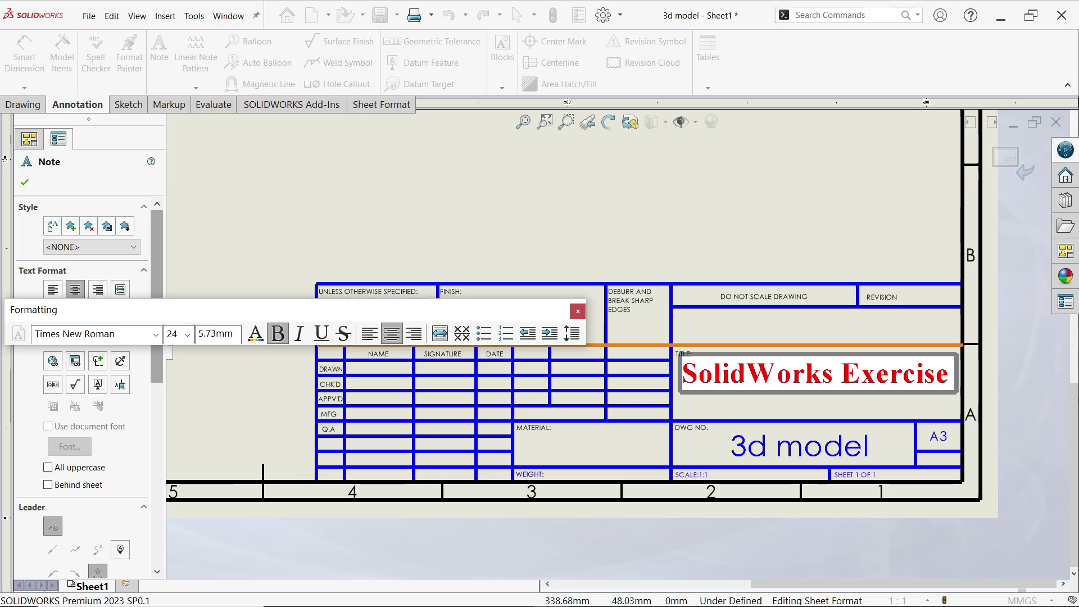
pyautogui.write(' 190')
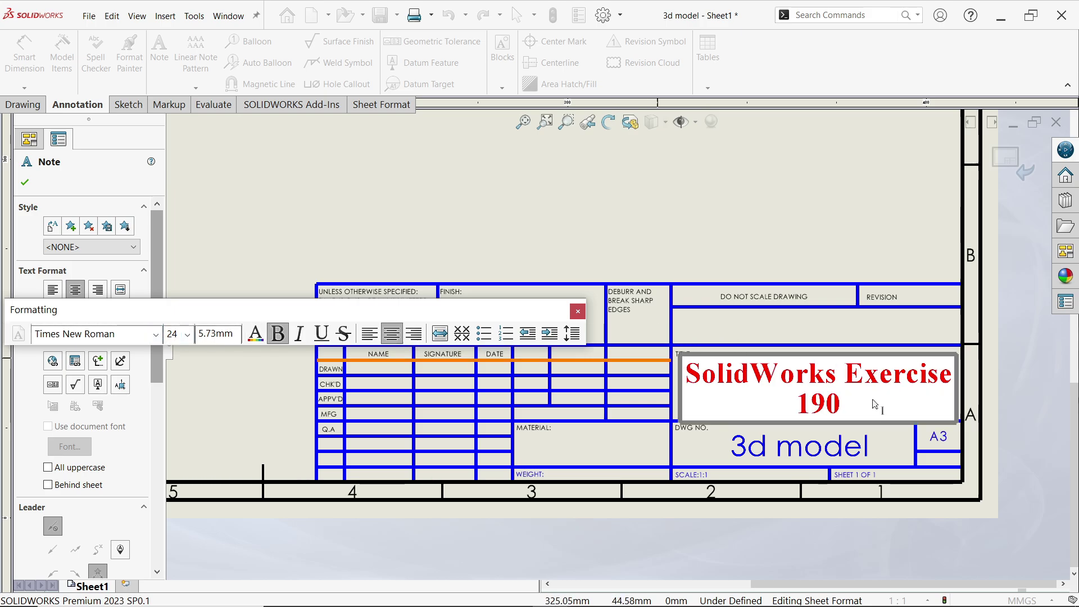
# - Enlarge the whole title text to size 26 and shift the note slightly up within the TITLE cell
pyautogui.moveTo(849, 412); pyautogui.dragTo(683, 369)
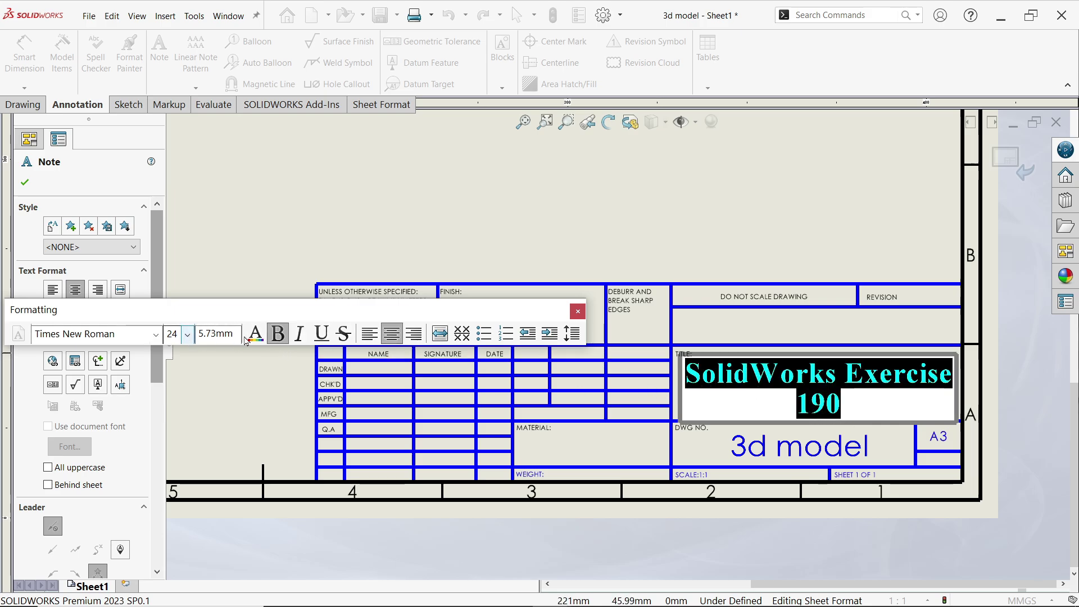
pyautogui.click(187, 334)
pyautogui.click(179, 494)
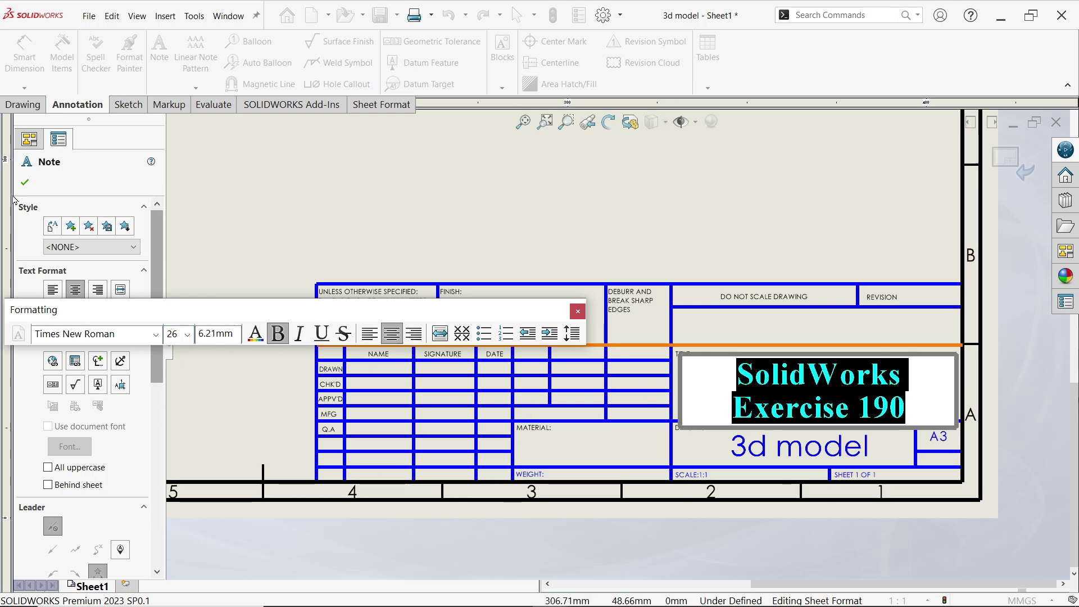
pyautogui.click(24, 182)
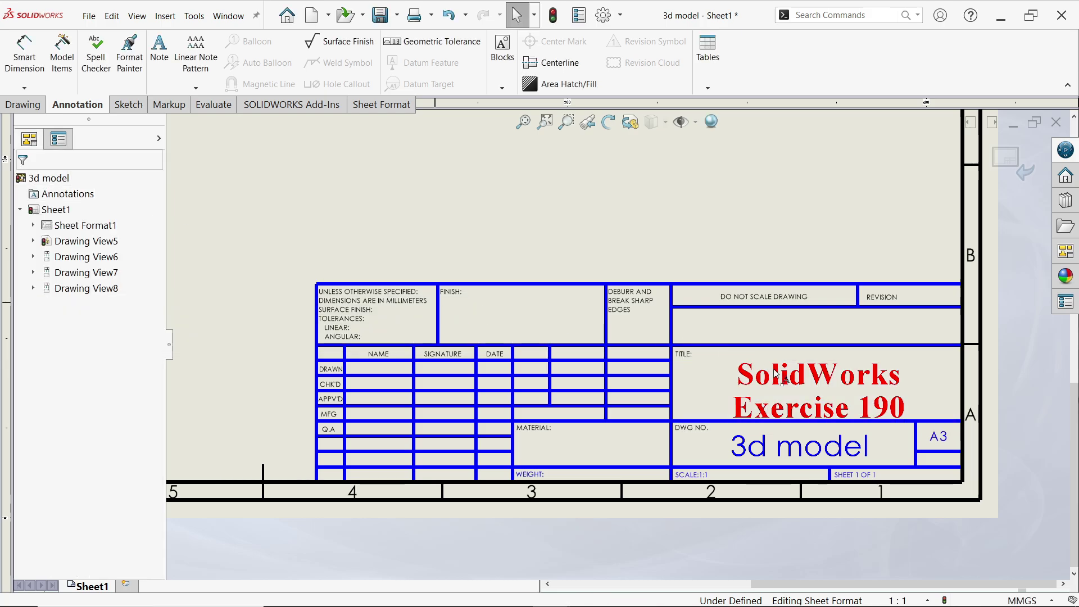
pyautogui.moveTo(802, 387); pyautogui.dragTo(800, 377)
pyautogui.click(797, 242)
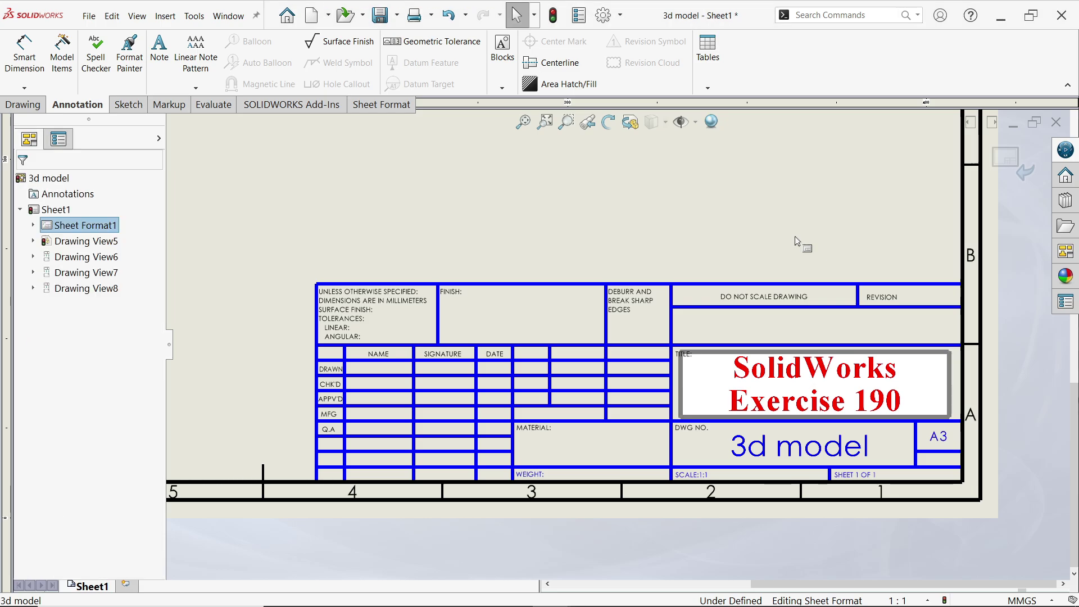
# - Format the "3d model" text in the DWG NO. cell as bold Times New Roman
pyautogui.click(797, 450)
pyautogui.doubleClick(797, 449)
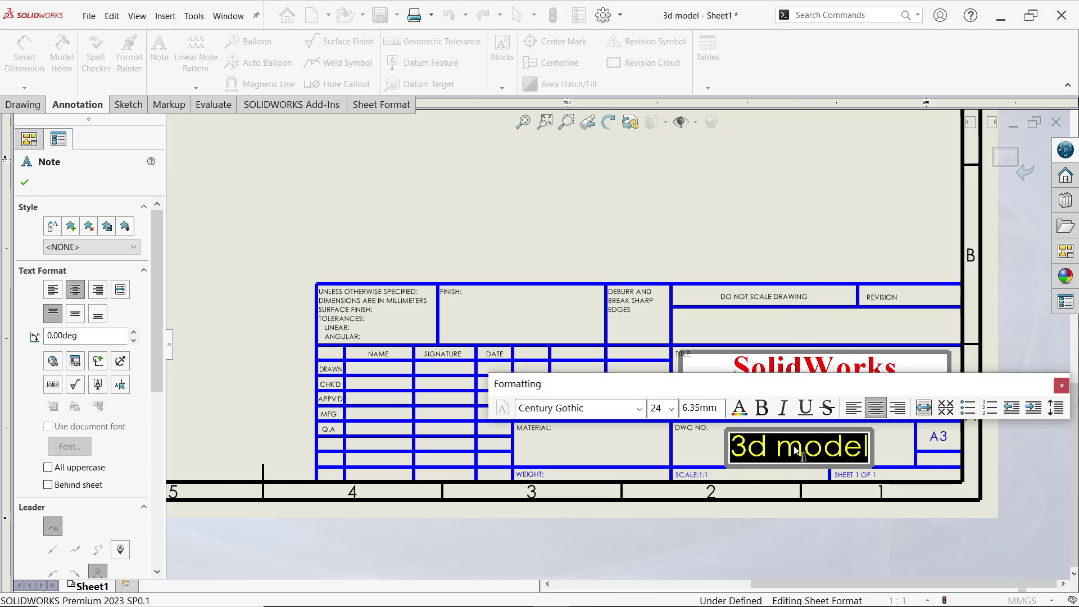
pyautogui.click(763, 410)
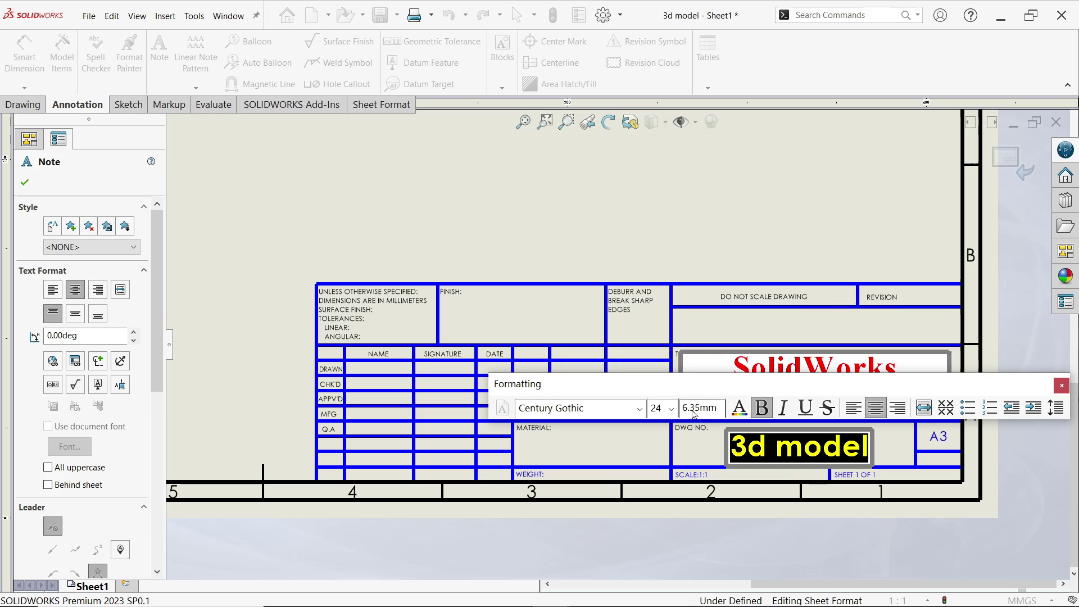
pyautogui.click(639, 410)
pyautogui.moveTo(639, 145); pyautogui.dragTo(641, 365)
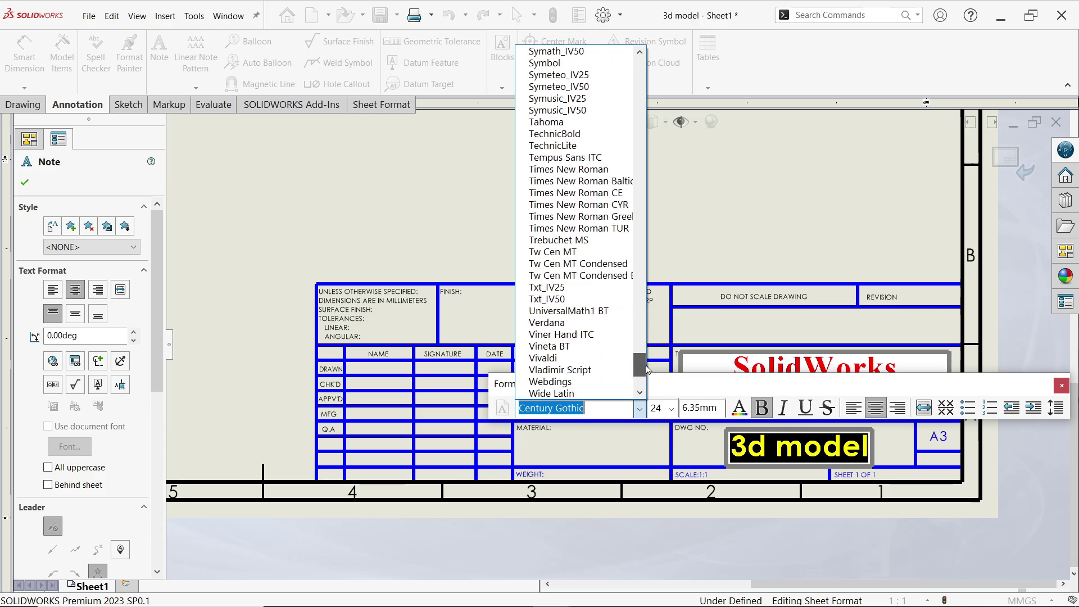
pyautogui.click(604, 169)
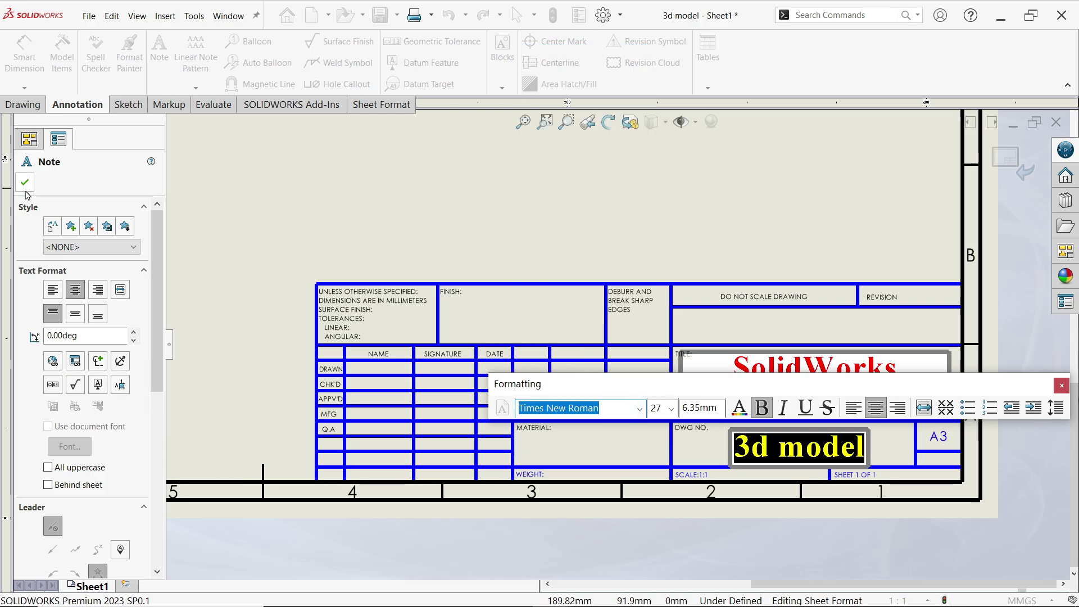
pyautogui.click(487, 253)
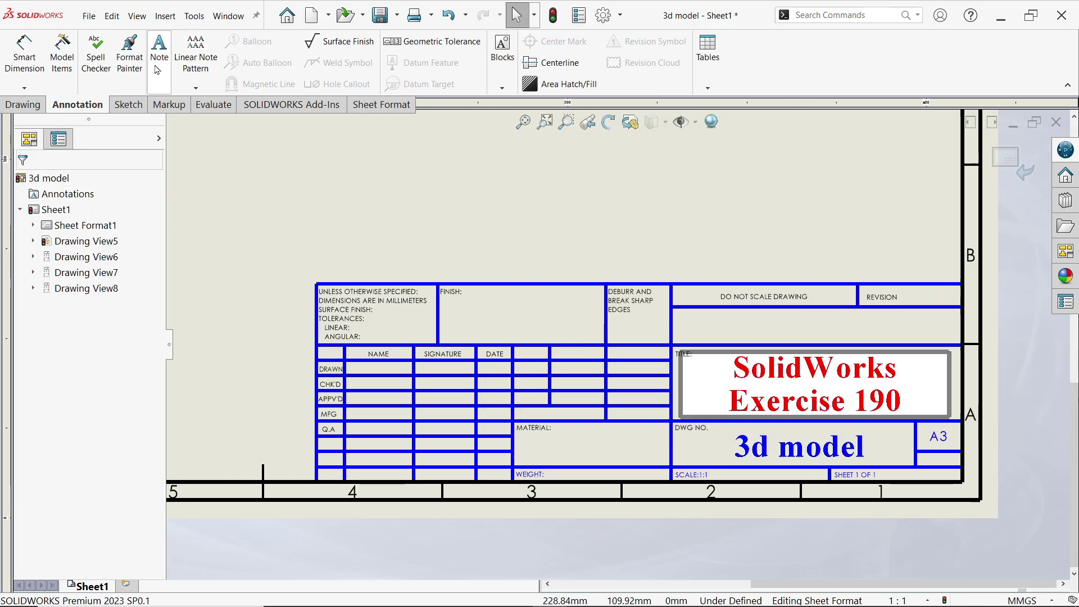
# - Place a new note in the empty cell above the title, with size 20 bold blue text
pyautogui.click(691, 322)
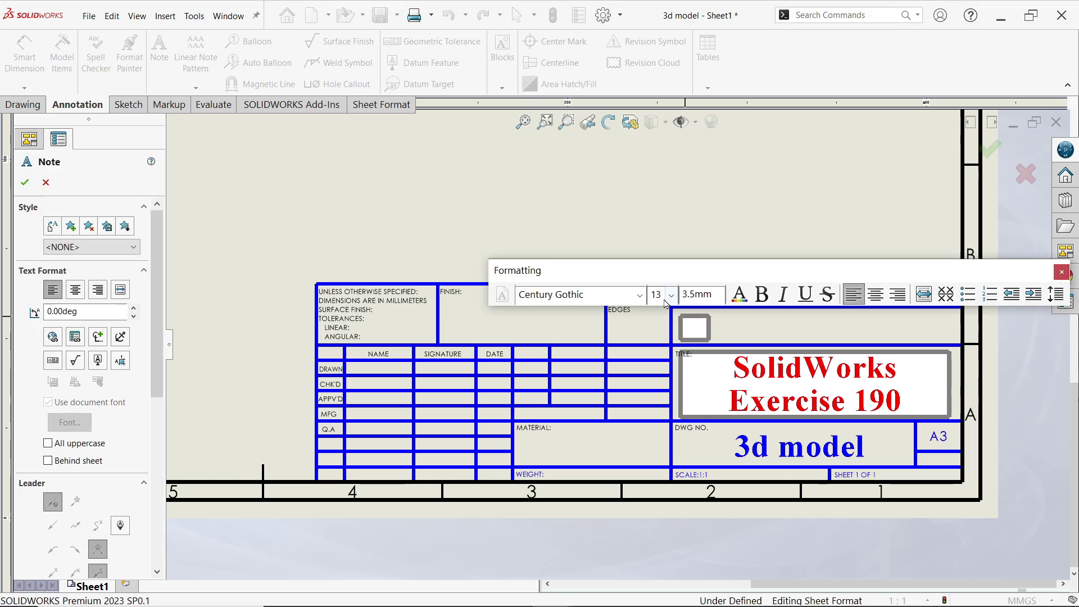
pyautogui.click(672, 296)
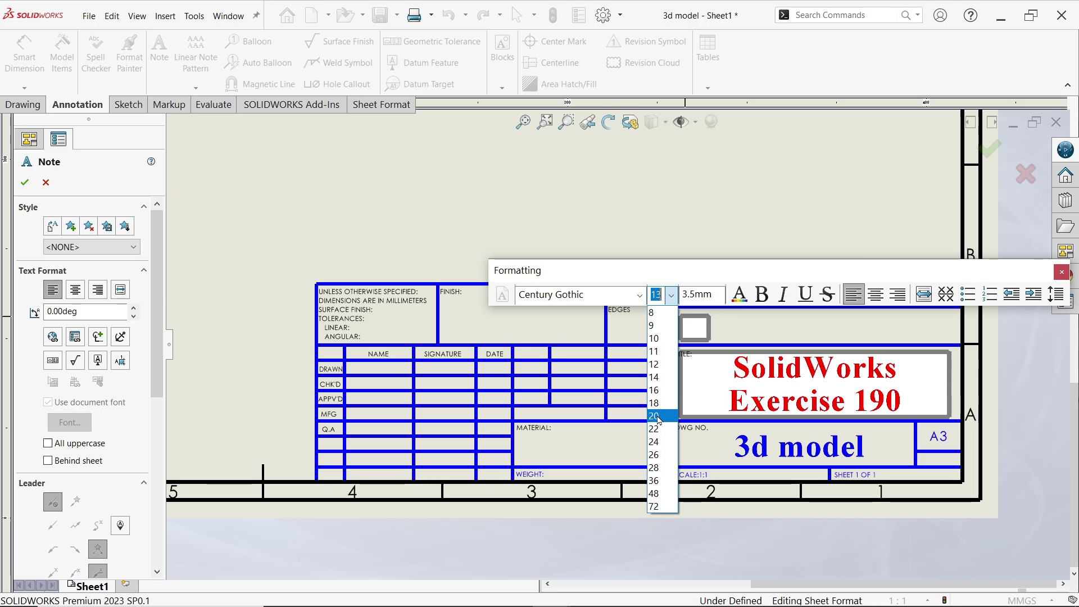
pyautogui.click(659, 416)
pyautogui.click(744, 300)
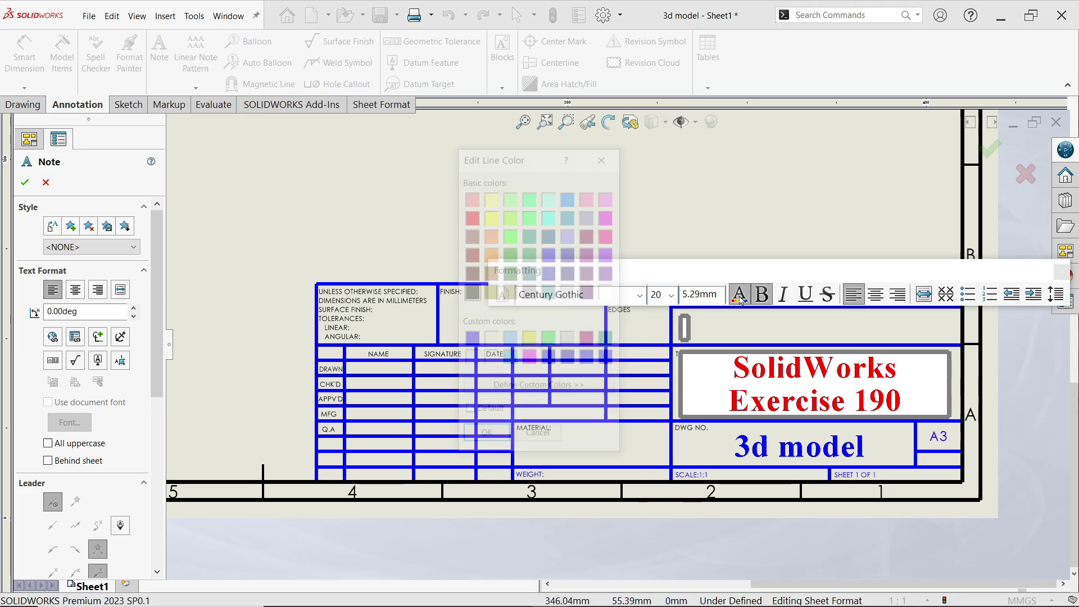
pyautogui.click(503, 447)
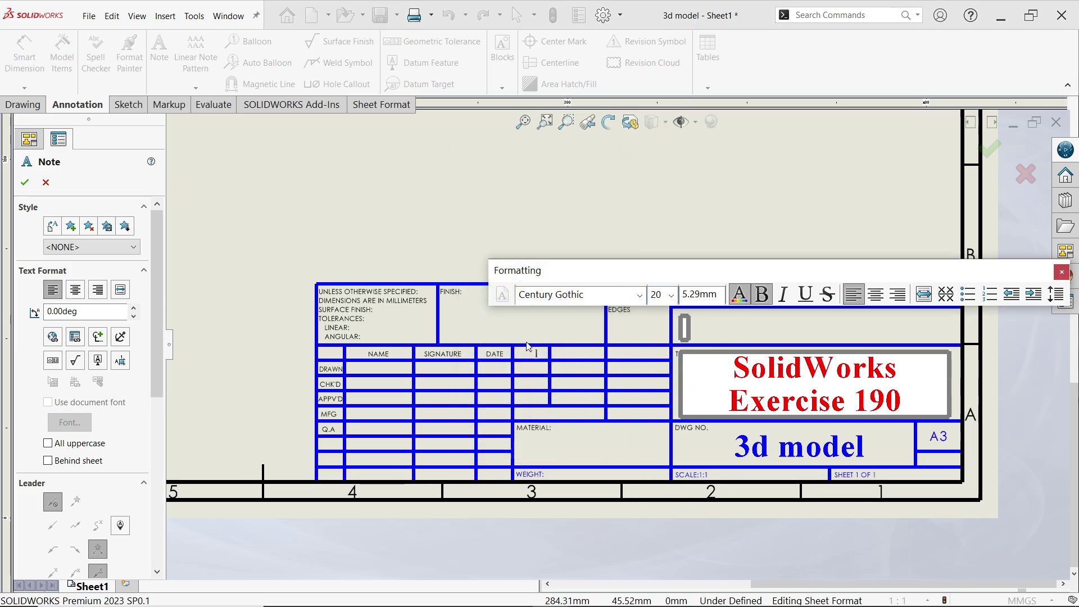
# - Set the note above the title to Times New Roman and enter "CAD CAM TUTORIAL"
pyautogui.click(639, 294)
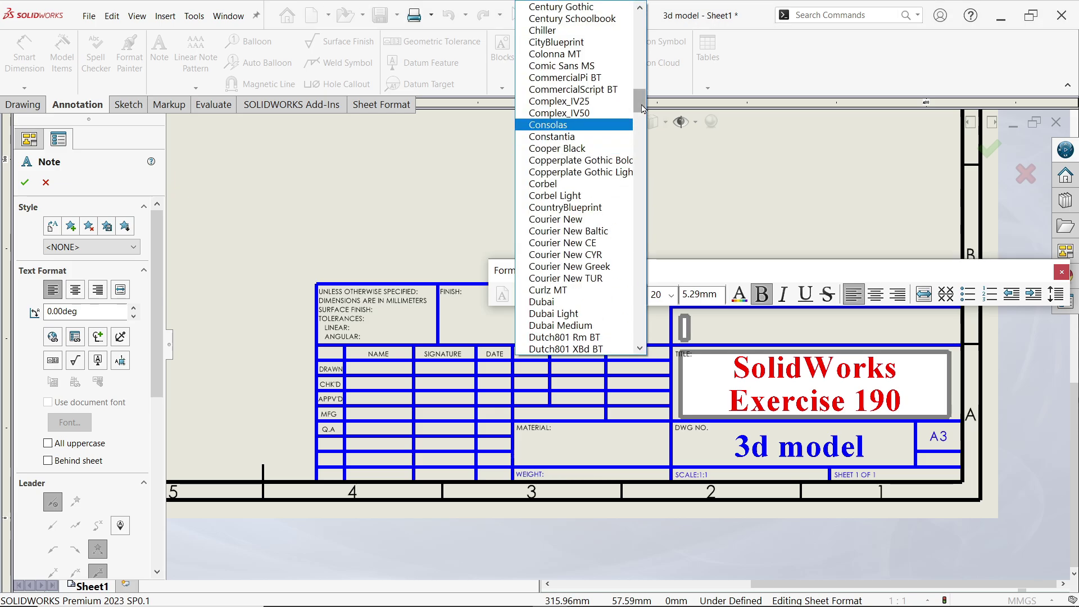
pyautogui.click(641, 301)
pyautogui.scroll(-12, 641, 296)
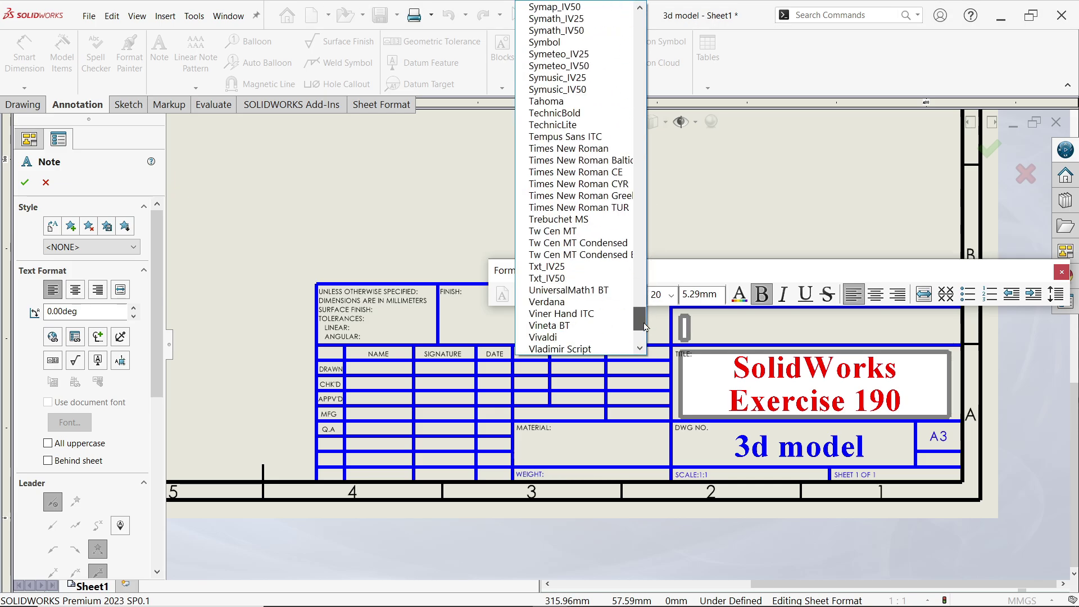
pyautogui.click(569, 113)
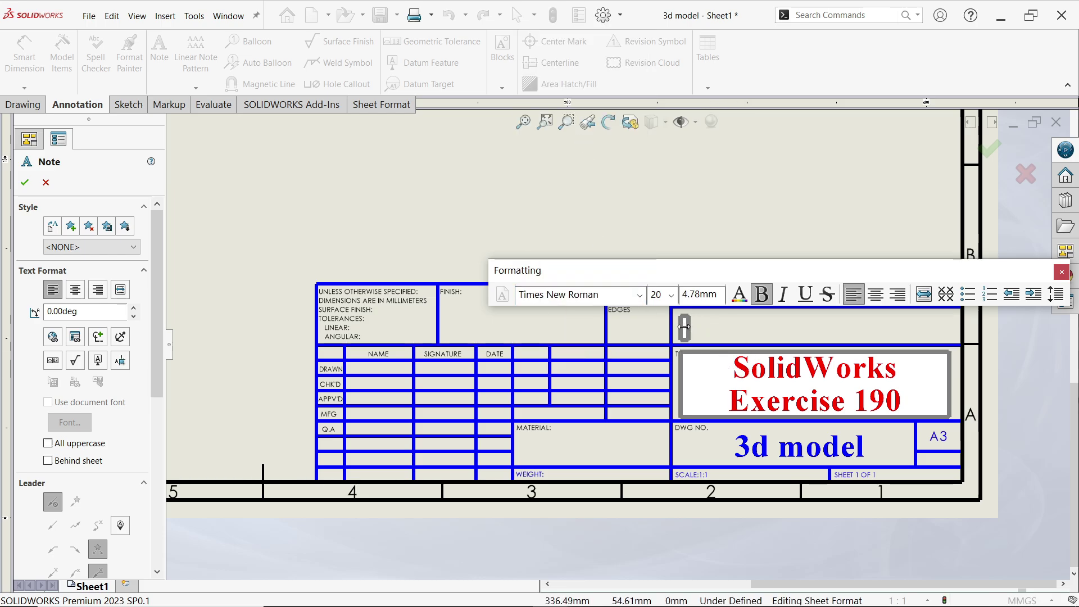
pyautogui.write('CAD')
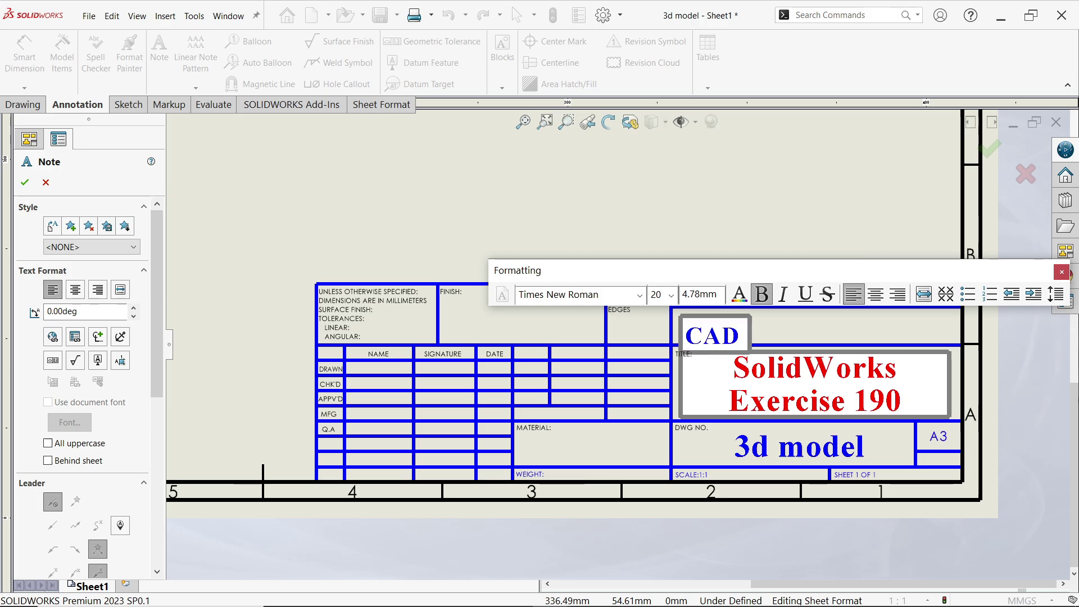
pyautogui.write(' CAM')
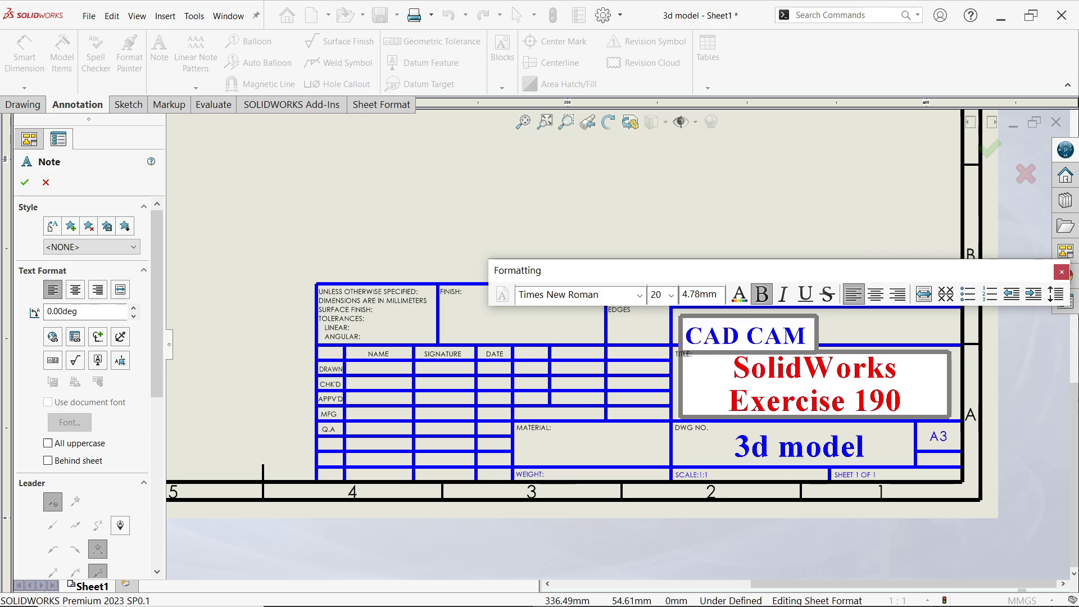
pyautogui.write(' TUTORIAL')
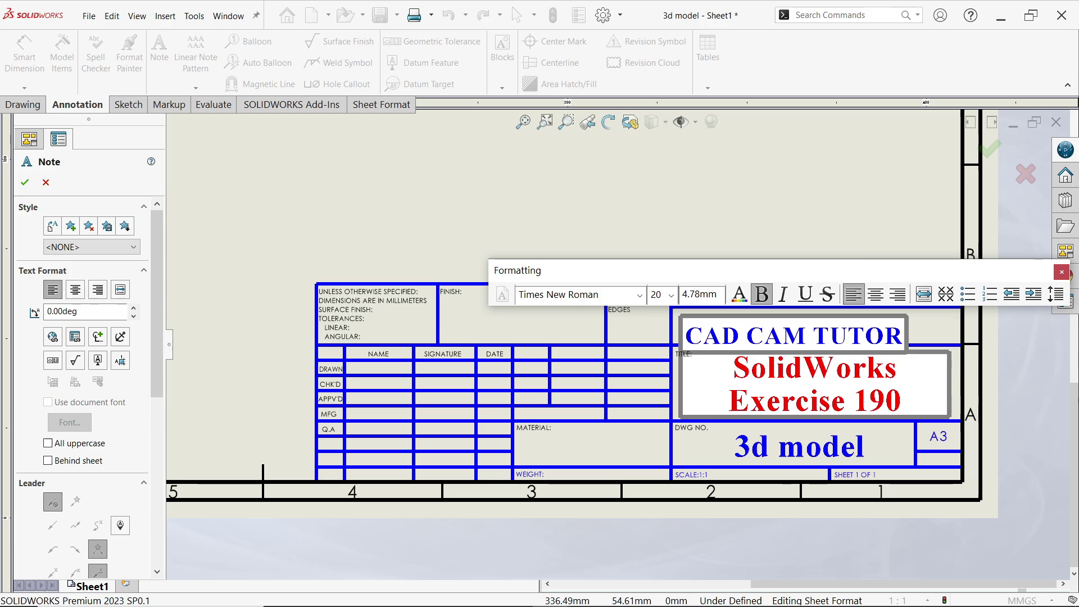
# - Finish the "CAD CAM TUTORIAL" note, shift it into the middle of its cell, and exit sheet format editing
pyautogui.click(25, 182)
pyautogui.scroll(-2, 834, 331)
pyautogui.moveTo(834, 330); pyautogui.dragTo(839, 320)
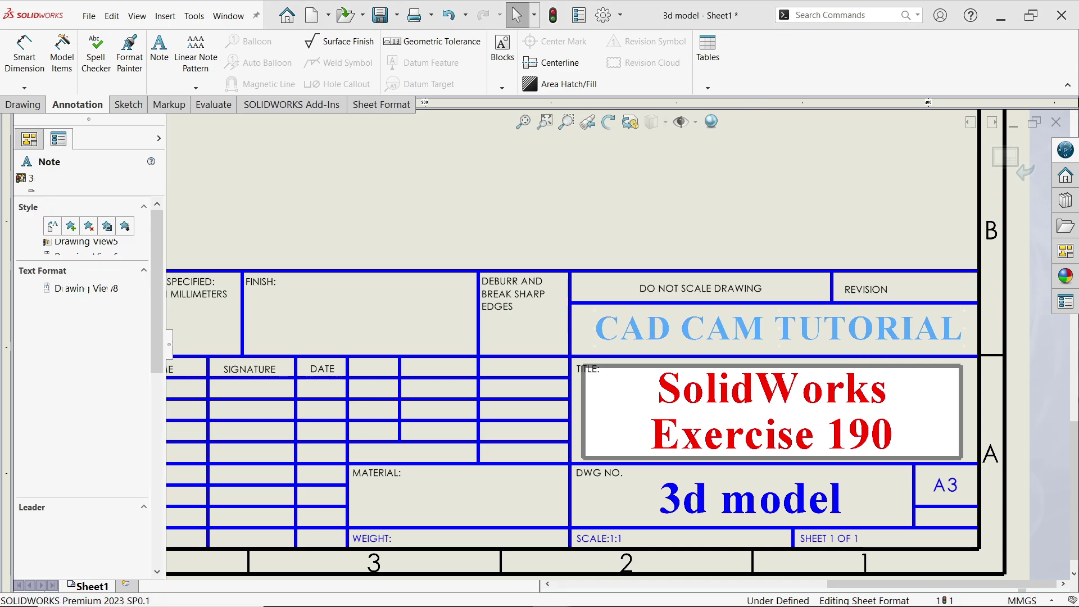
pyautogui.click(1014, 170)
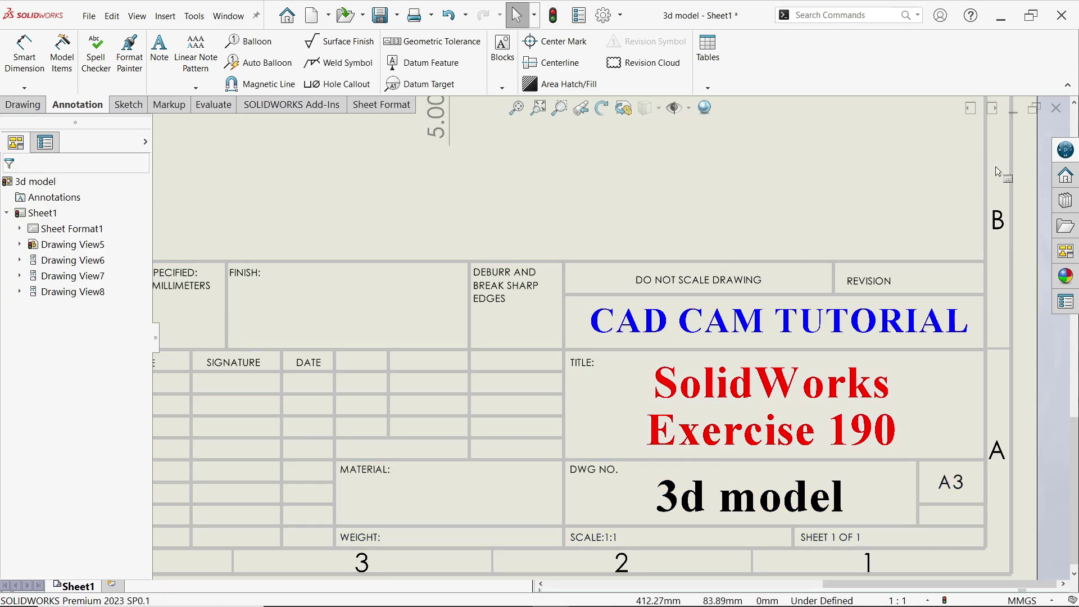
# - Place a new note on the sheet below the front view and set its font to Times New Roman
pyautogui.scroll(3, 858, 282)
pyautogui.scroll(-1, 599, 375)
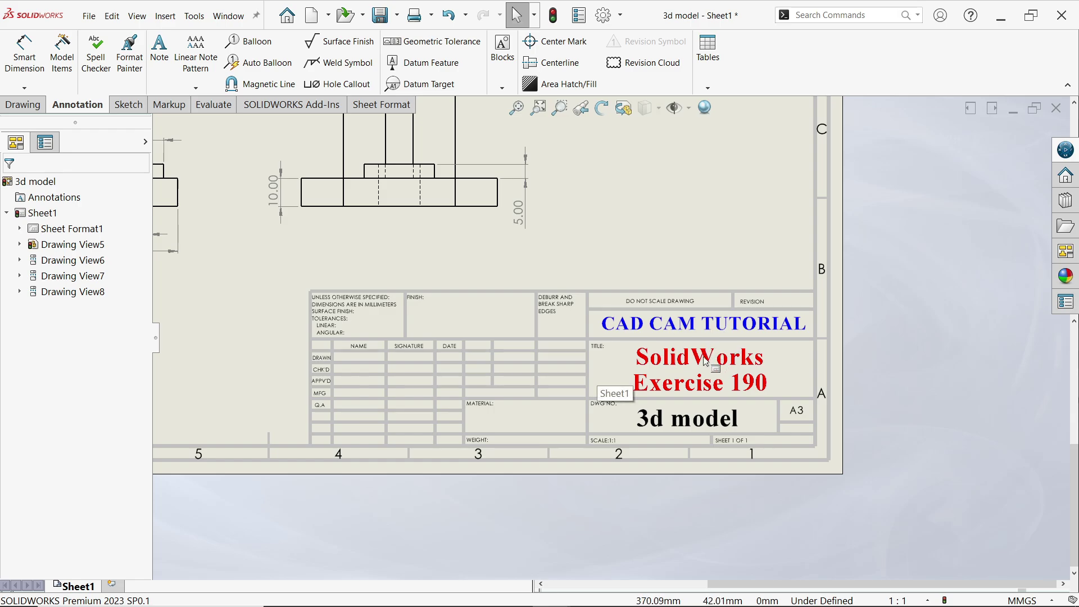
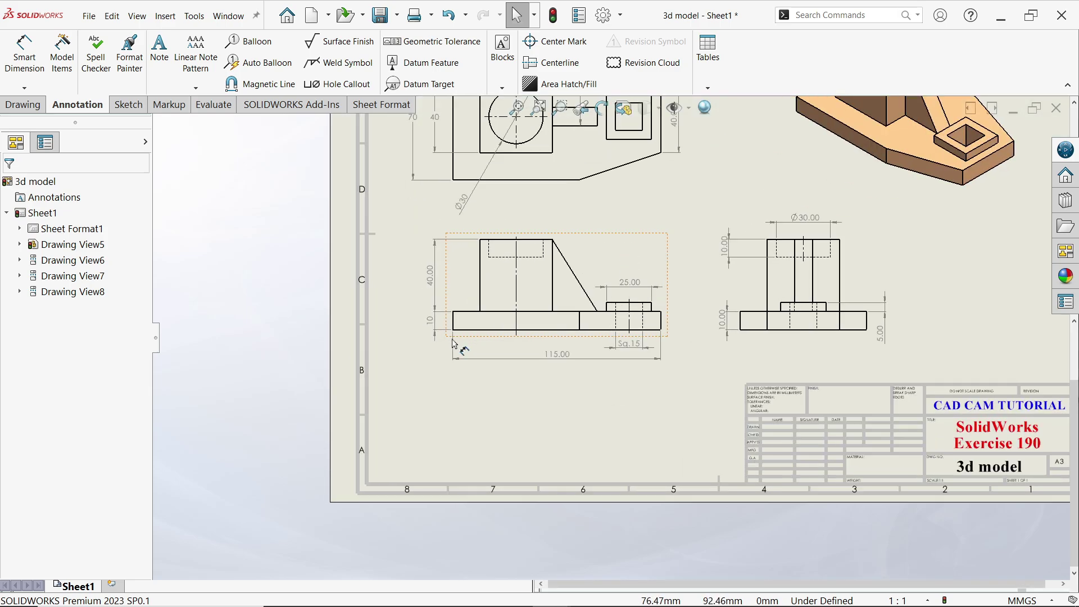
pyautogui.click(164, 60)
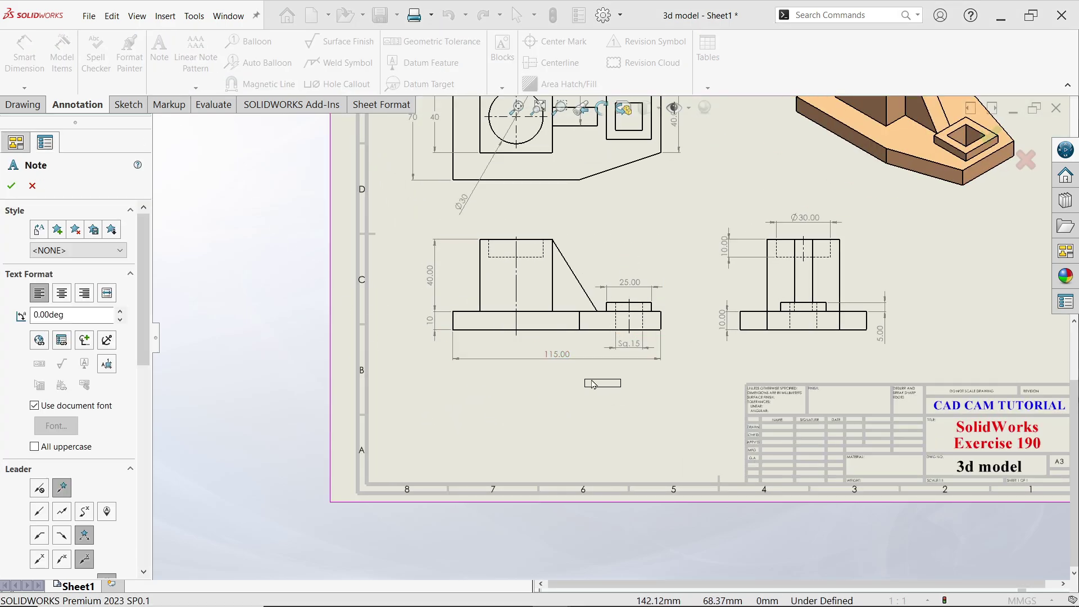
pyautogui.click(423, 399)
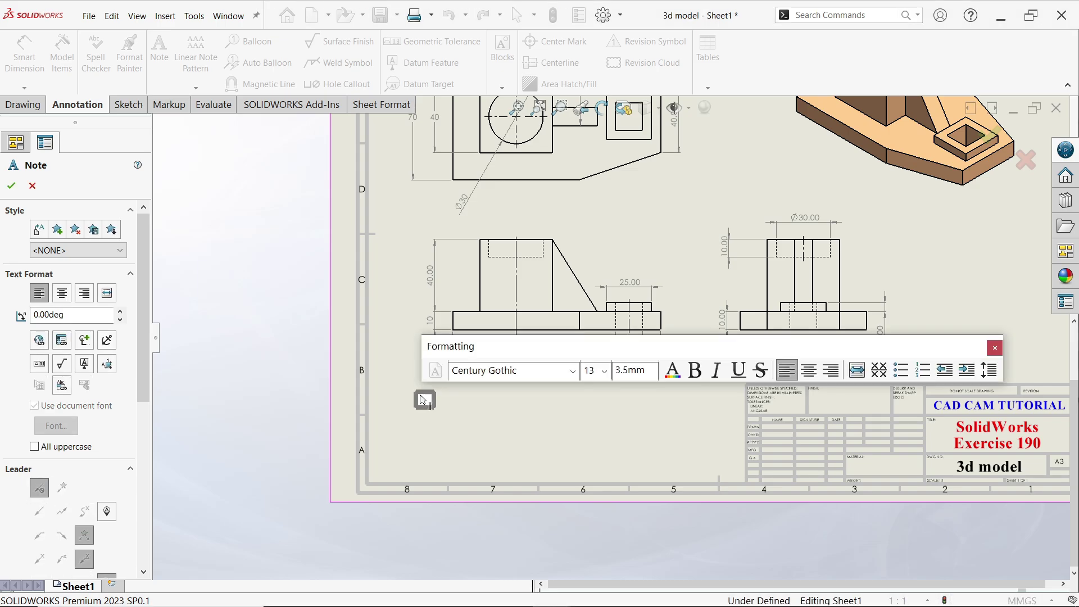
pyautogui.click(574, 371)
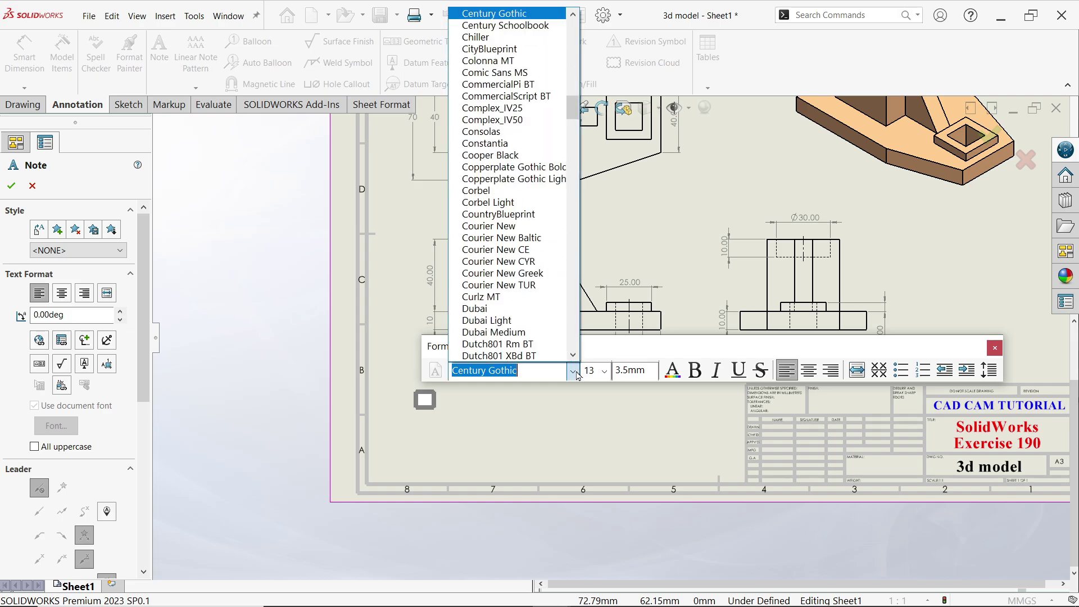
pyautogui.write('ti')
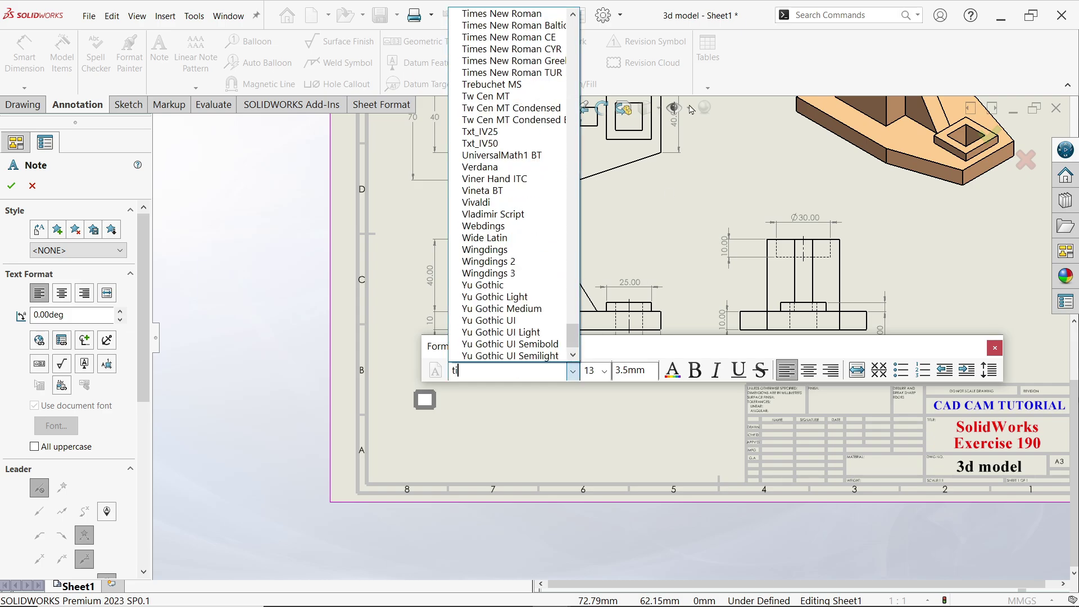
pyautogui.click(500, 14)
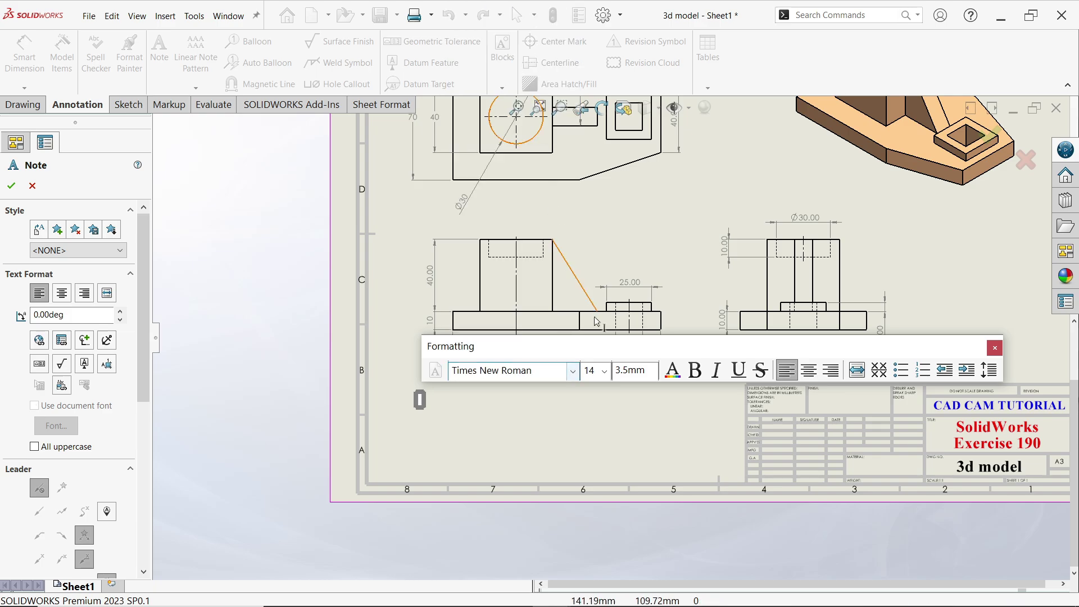
# - Format the new note's text as size 20, bold and blue
pyautogui.click(604, 377)
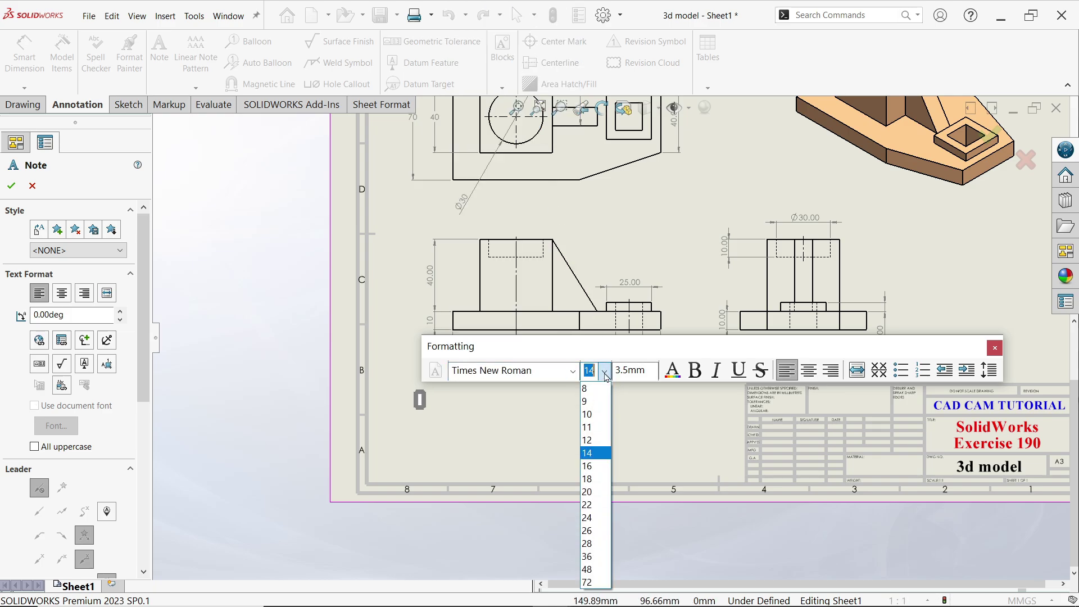
pyautogui.click(593, 493)
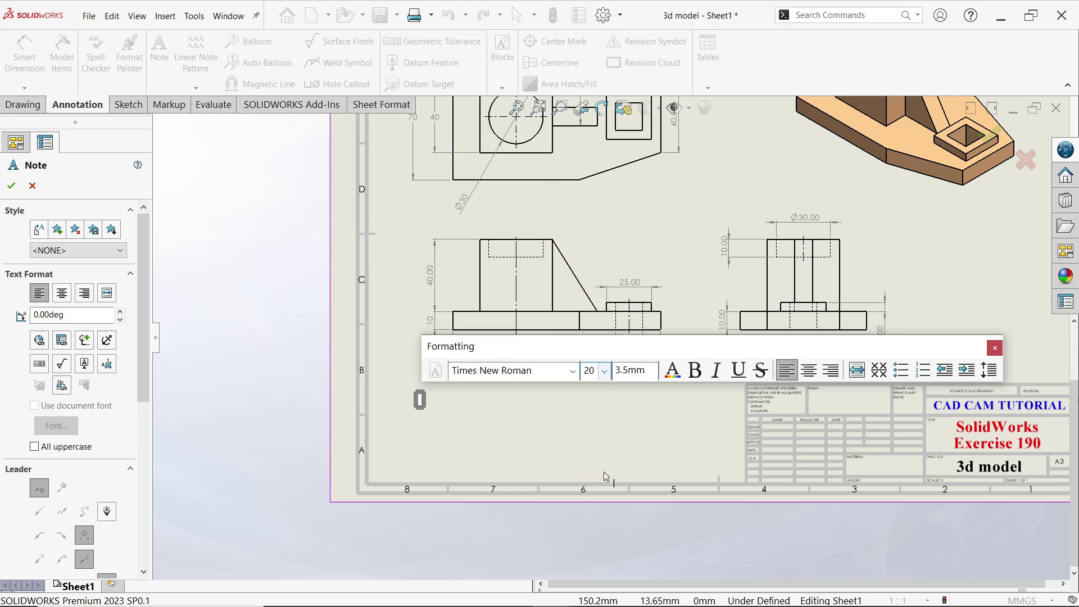
pyautogui.click(699, 379)
pyautogui.click(672, 372)
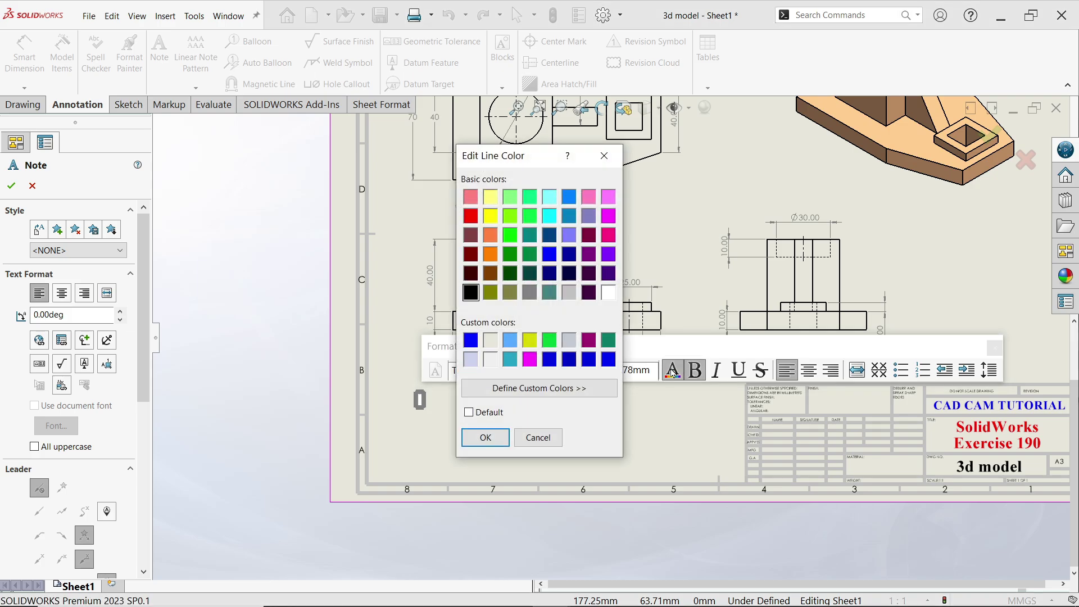
pyautogui.click(550, 254)
pyautogui.click(485, 437)
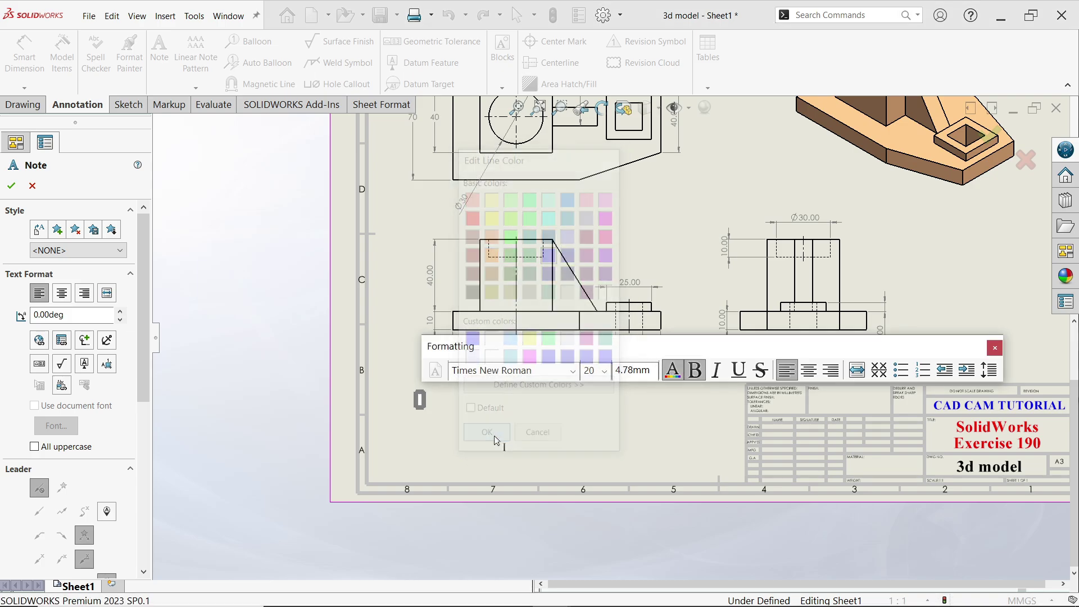
# - Enter the note lines "1.ALL DIMENSIONS ARE IN MILLIMETERS.", "2.FOR EDUCATIONAL PURPOSE." and "3.MATERIAL STEEL AISI.", and finish the text
pyautogui.write('1')
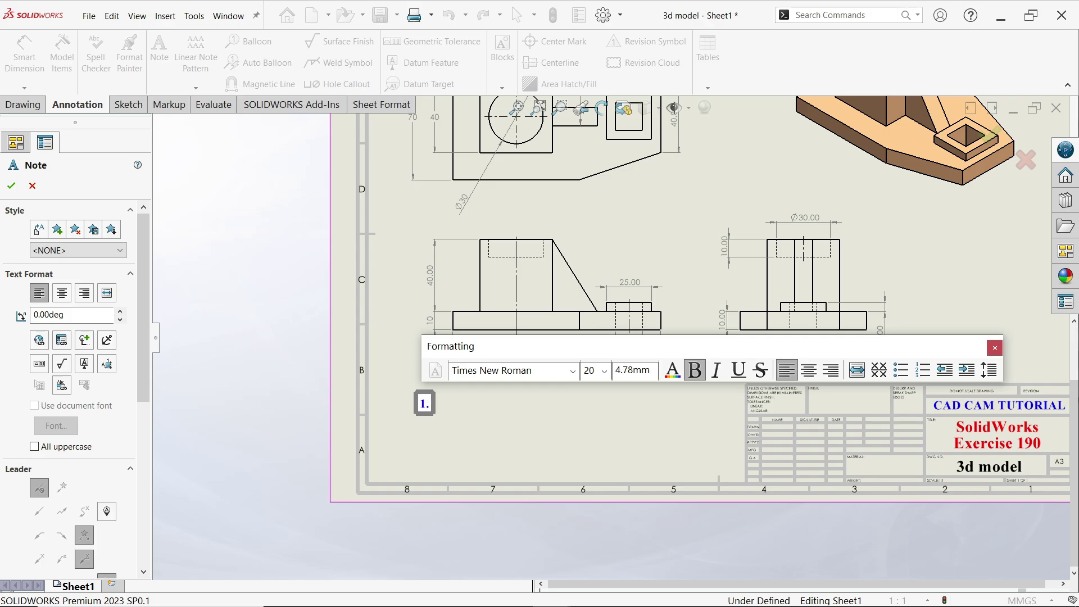
pyautogui.write('.ALL')
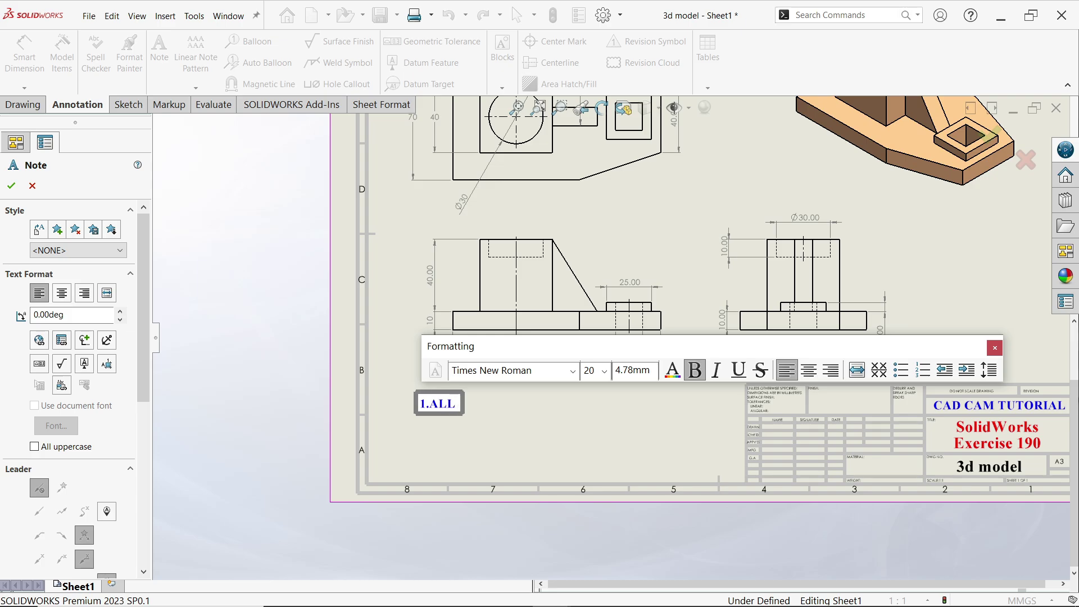
pyautogui.write(' DIMENSI')
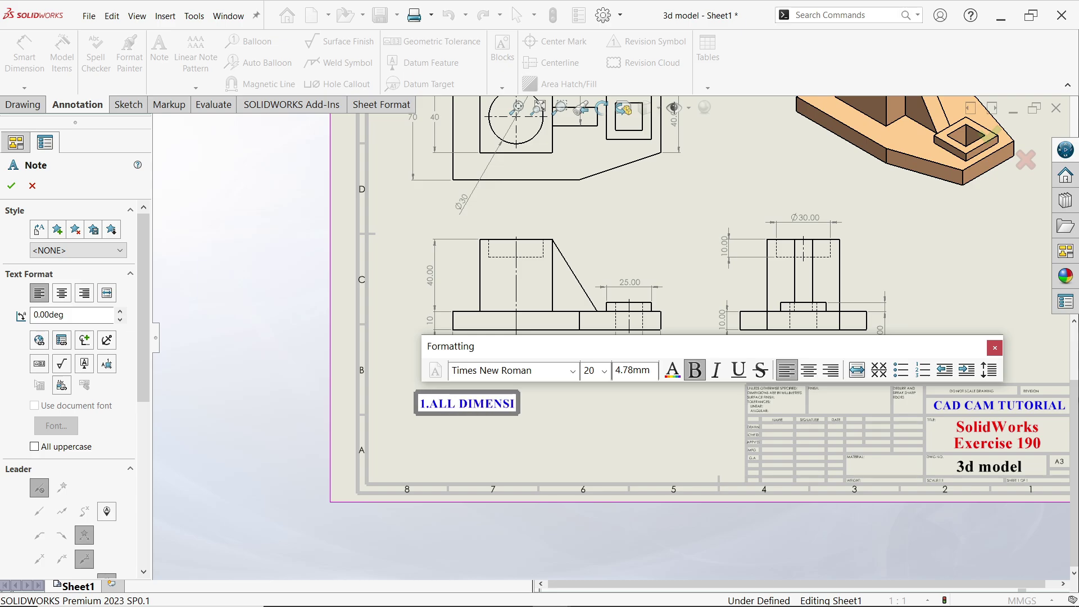
pyautogui.write('ONS ARE I')
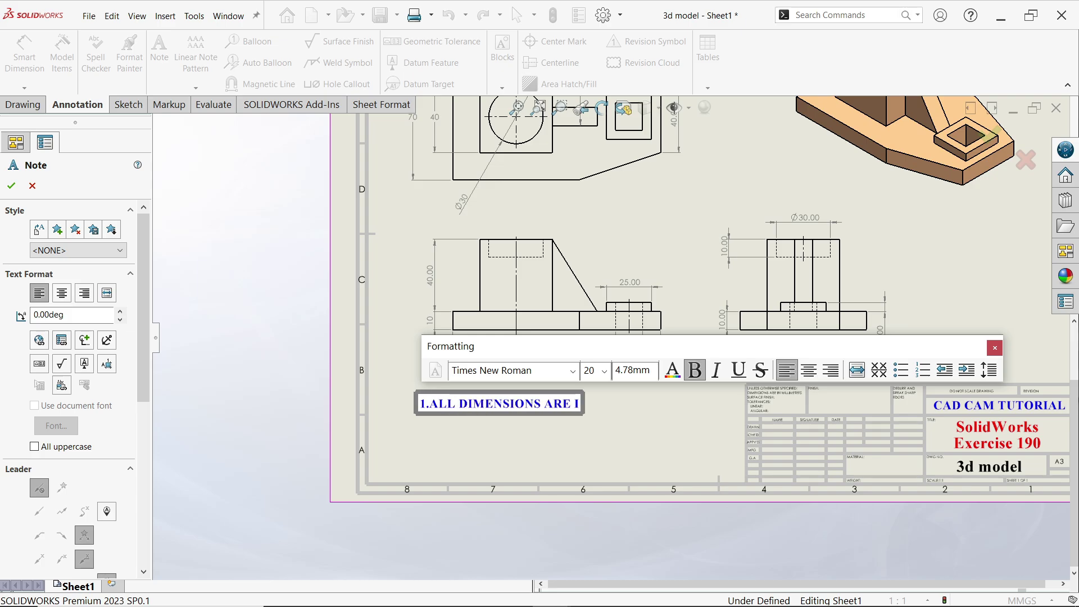
pyautogui.write('N MIL')
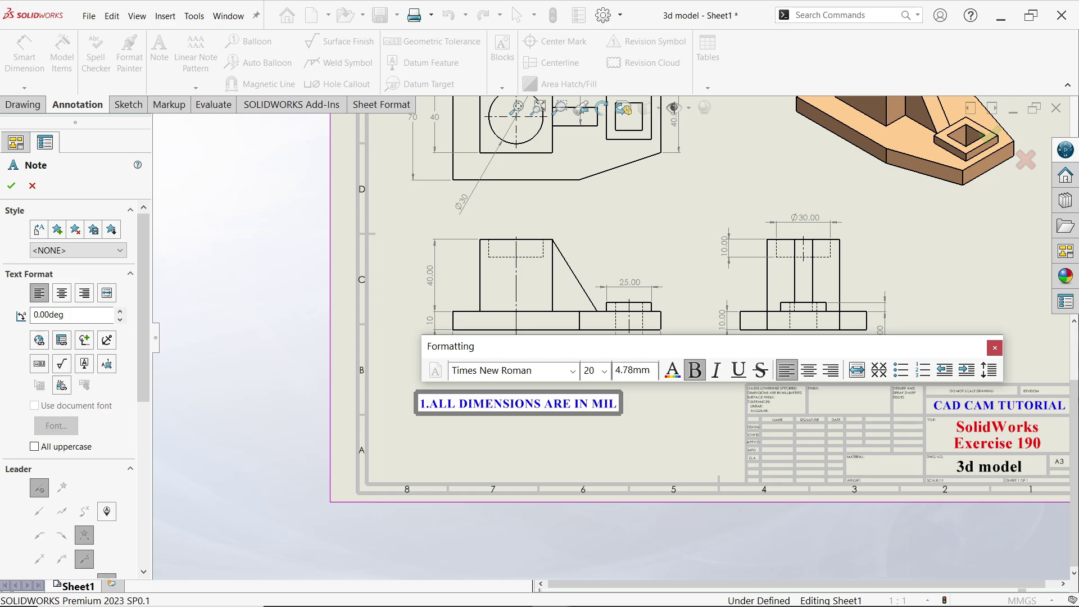
pyautogui.write('LIME')
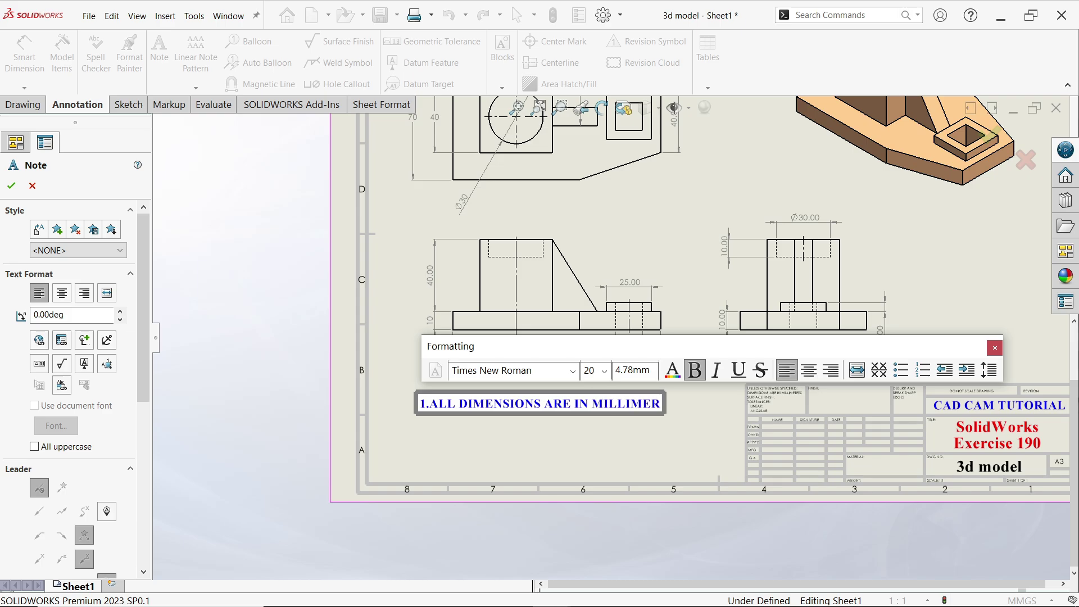
pyautogui.write('TER')
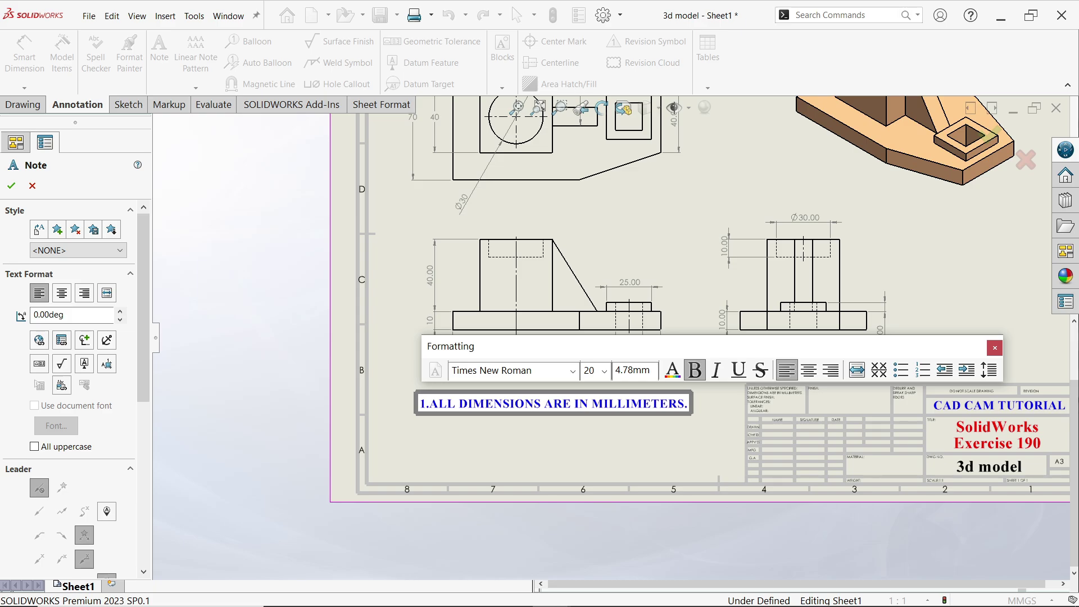
pyautogui.write('S.')
pyautogui.press('Return')
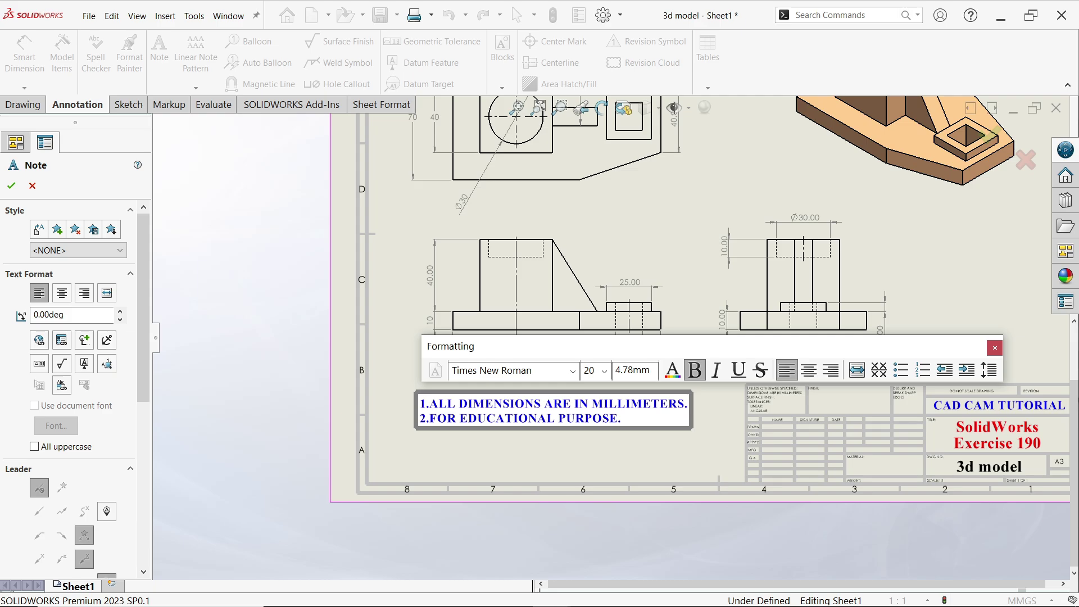
pyautogui.press('Return')
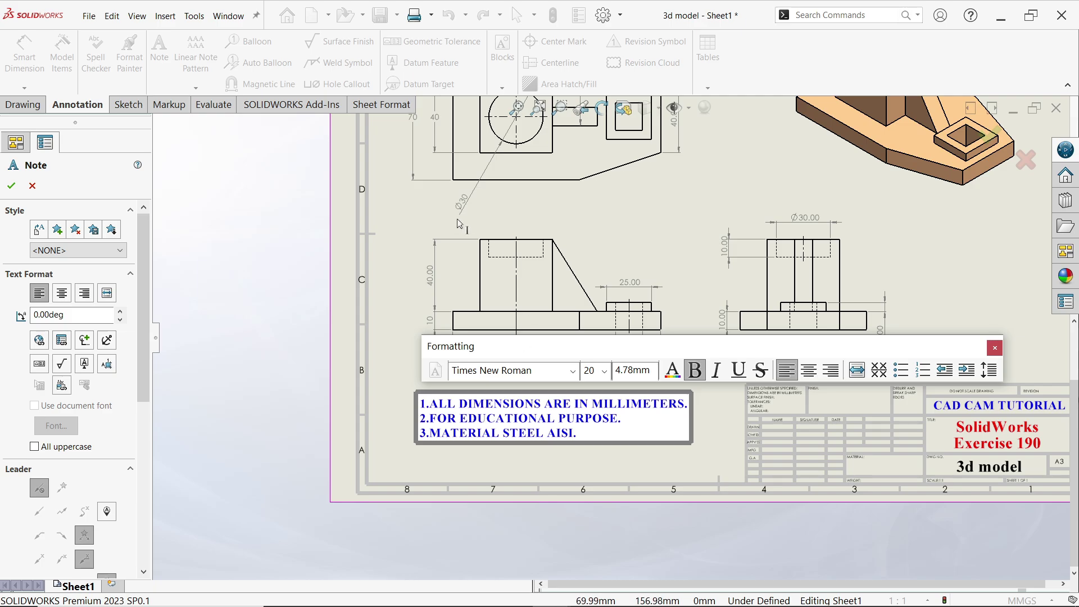
pyautogui.click(413, 275)
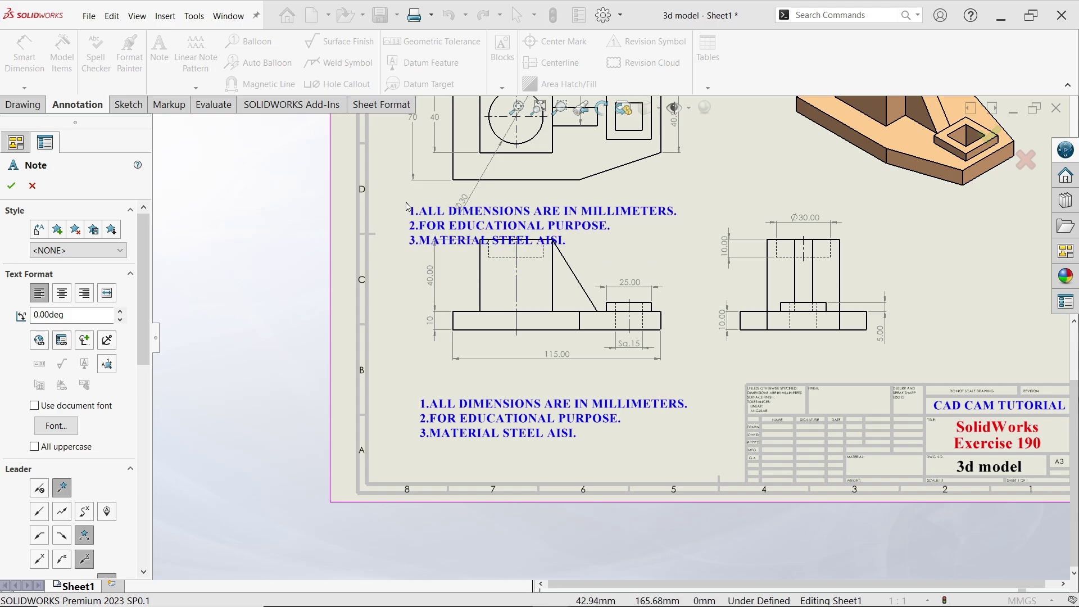
# - Close the Note command and undo the stray duplicate note placed across the sheet's edge
pyautogui.click(163, 207)
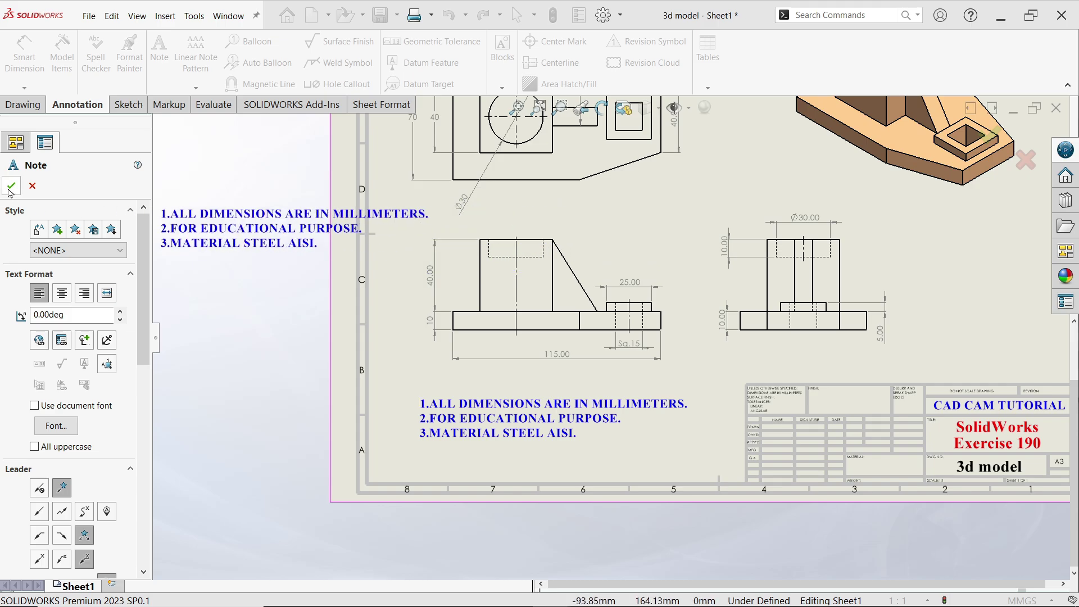
pyautogui.click(11, 185)
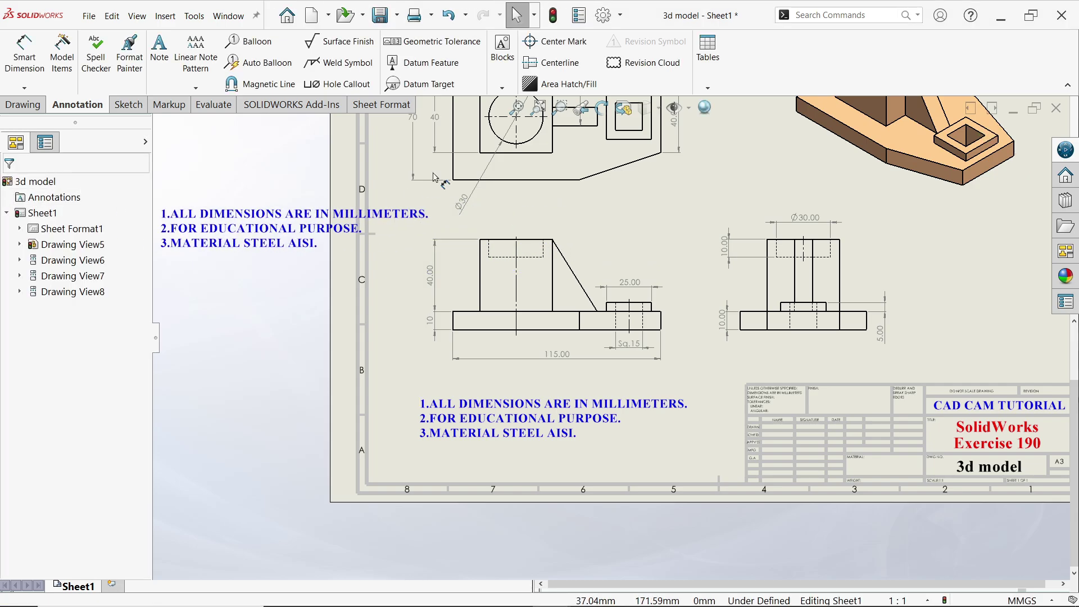
pyautogui.hotkey('ctrl', 'z')
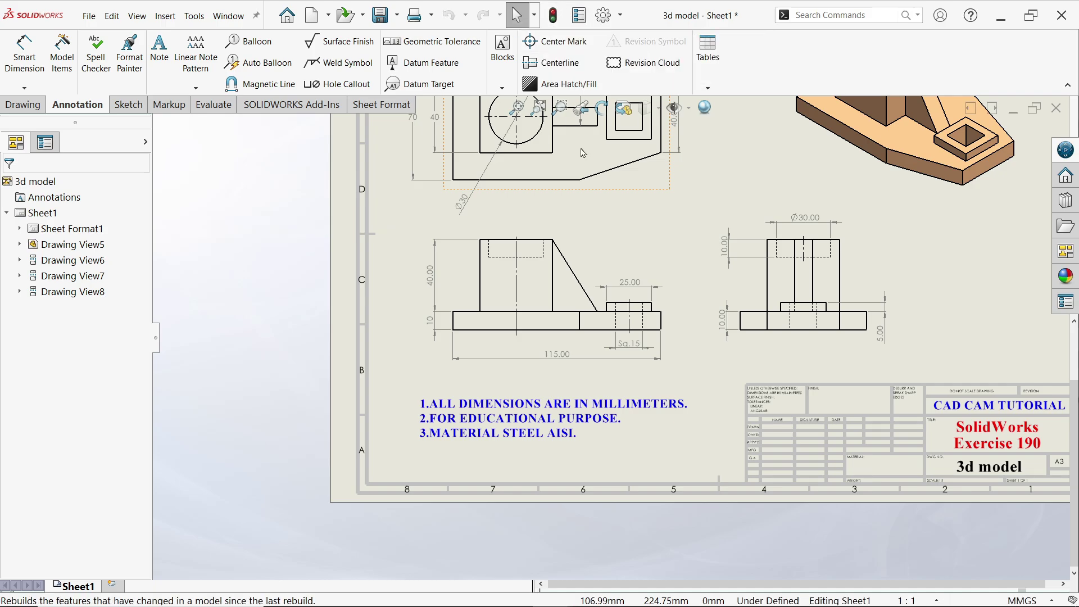
pyautogui.press('f')
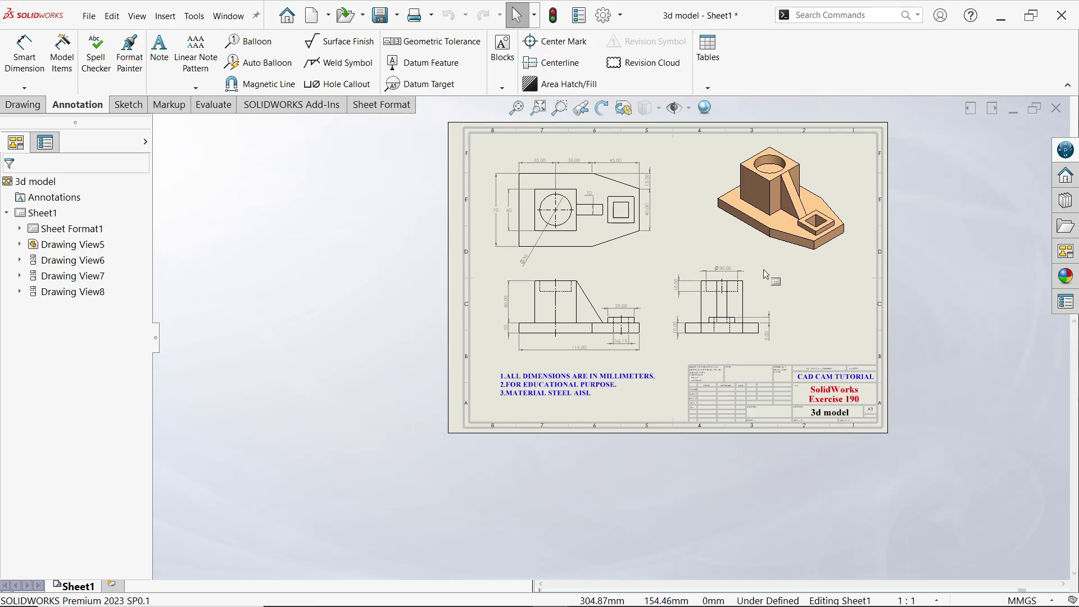
pyautogui.scroll(-1, 766, 274)
pyautogui.scroll(-1, 764, 280)
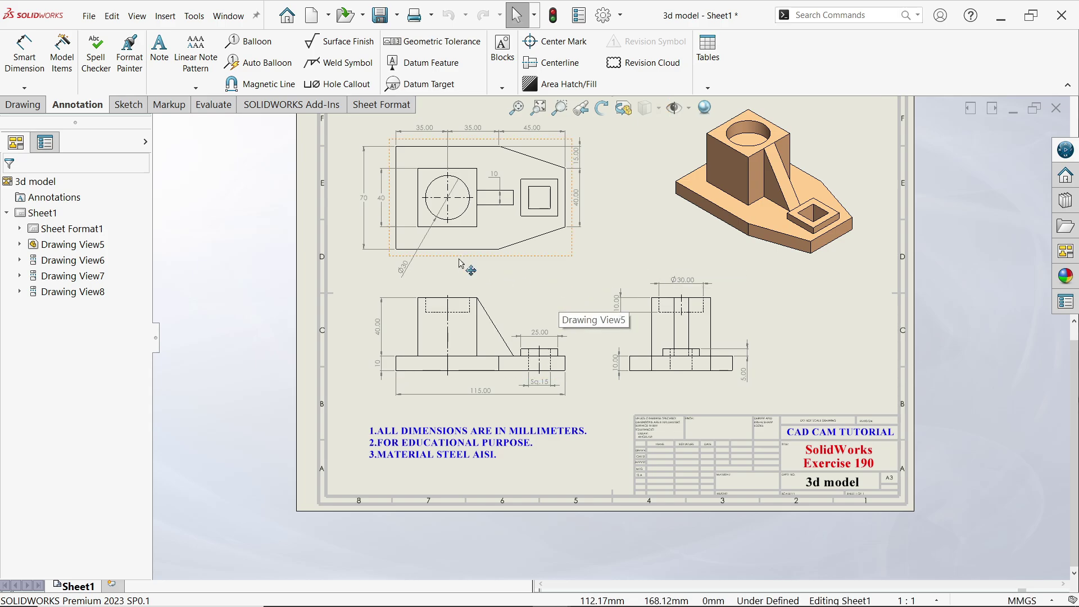
pyautogui.scroll(1, 466, 267)
pyautogui.scroll(1, 382, 163)
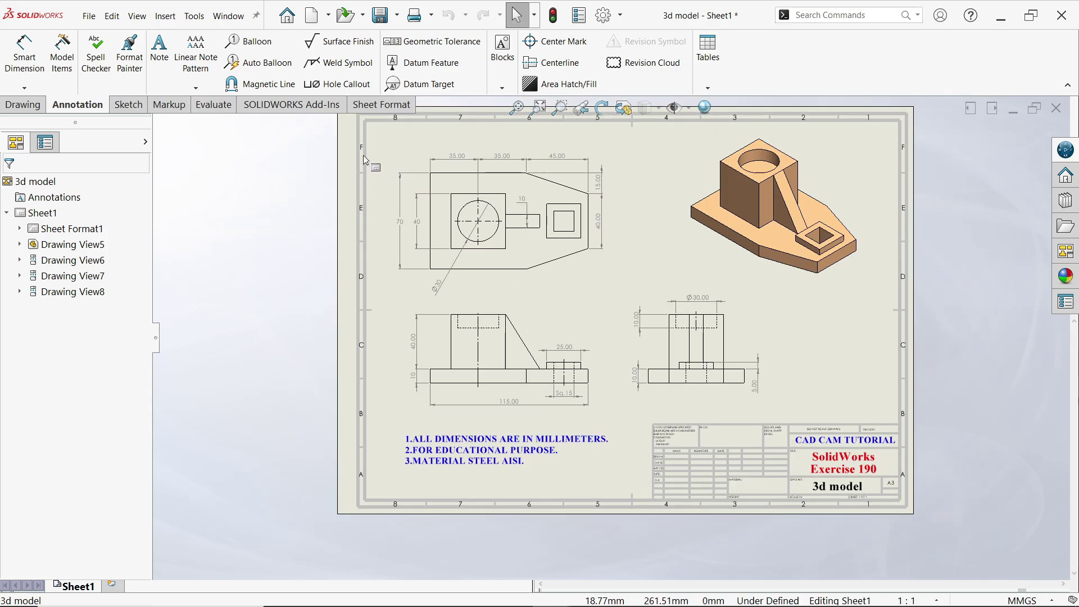
# - Assign the dimensions and centerline annotations of the top, front and side views to a different layer
pyautogui.moveTo(384, 140); pyautogui.dragTo(780, 411)
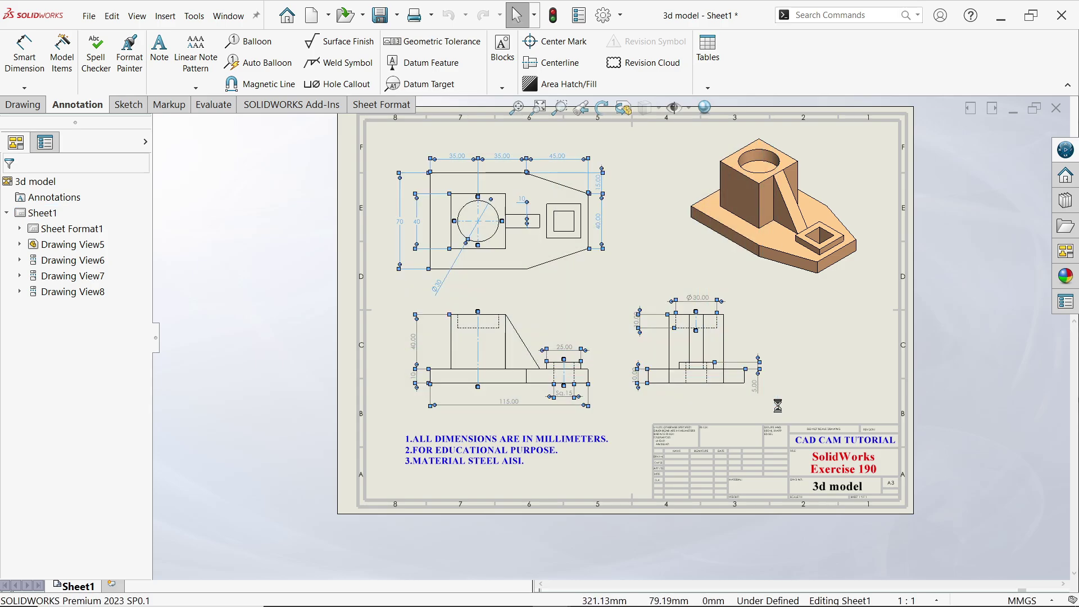
pyautogui.click(87, 210)
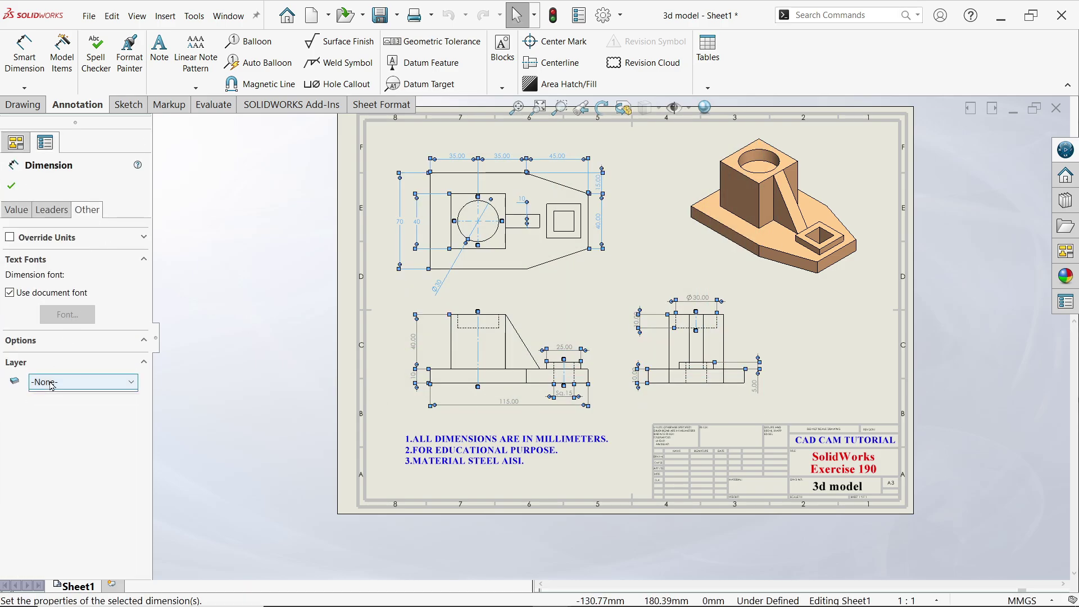
pyautogui.click(83, 381)
pyautogui.click(53, 412)
pyautogui.click(11, 186)
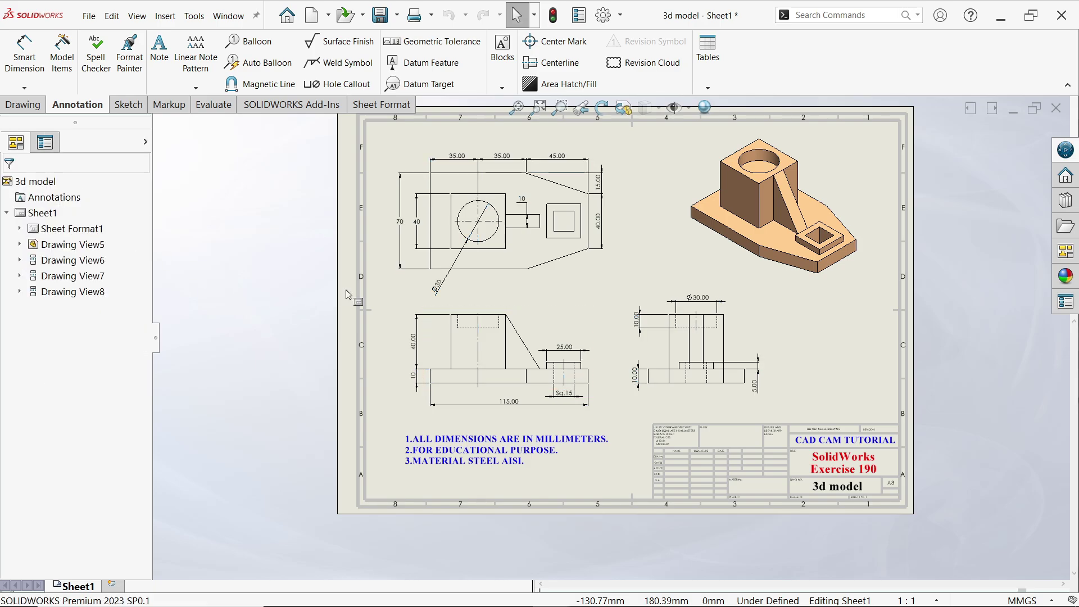
# - Show the Line Format toolbar
pyautogui.scroll(1, 719, 218)
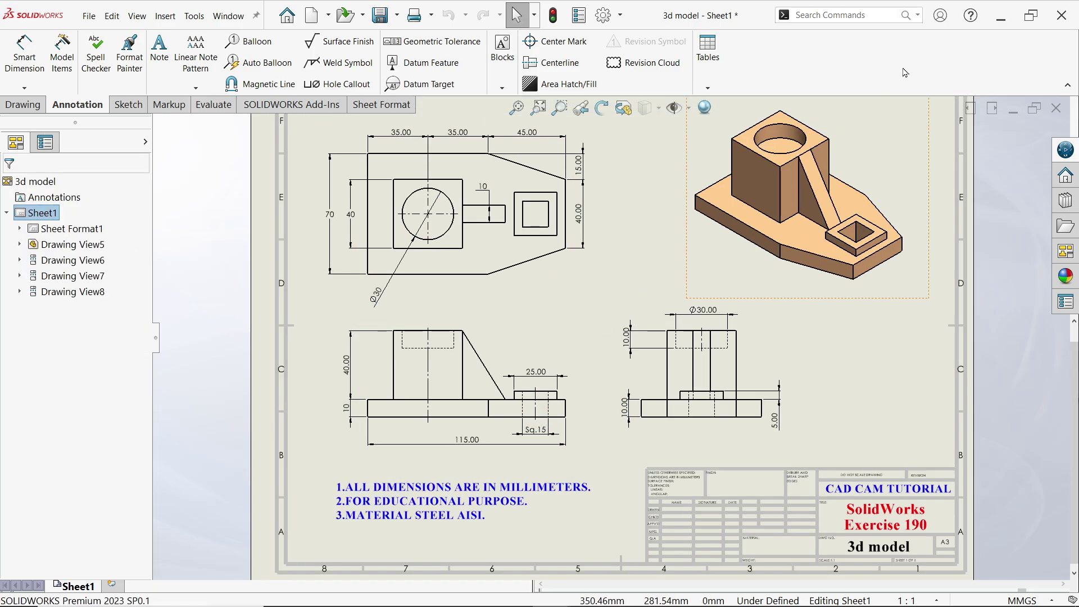
pyautogui.rightClick(925, 54)
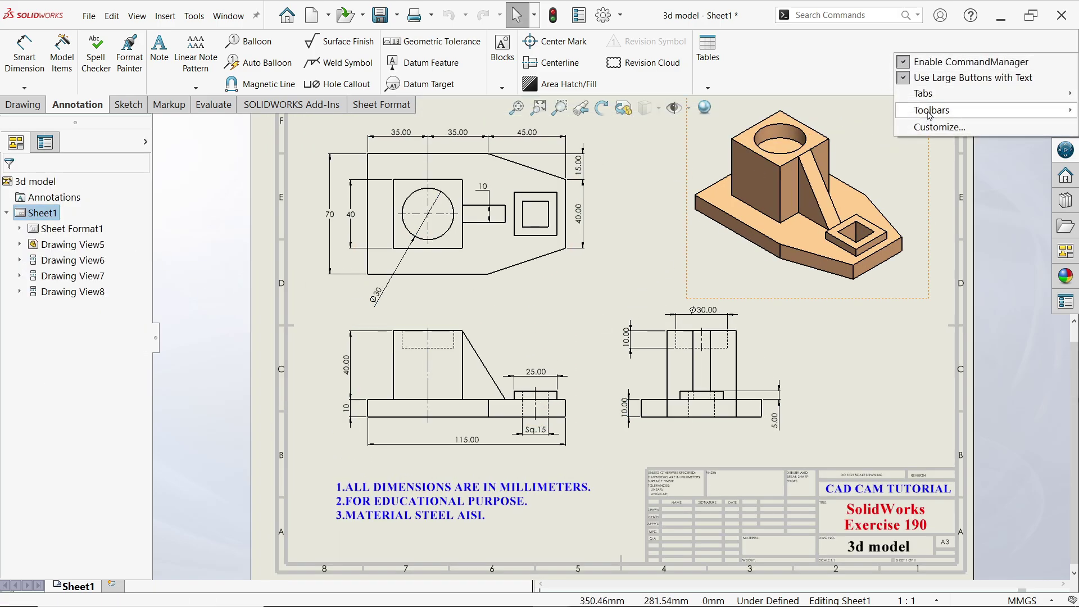
pyautogui.moveTo(930, 110)
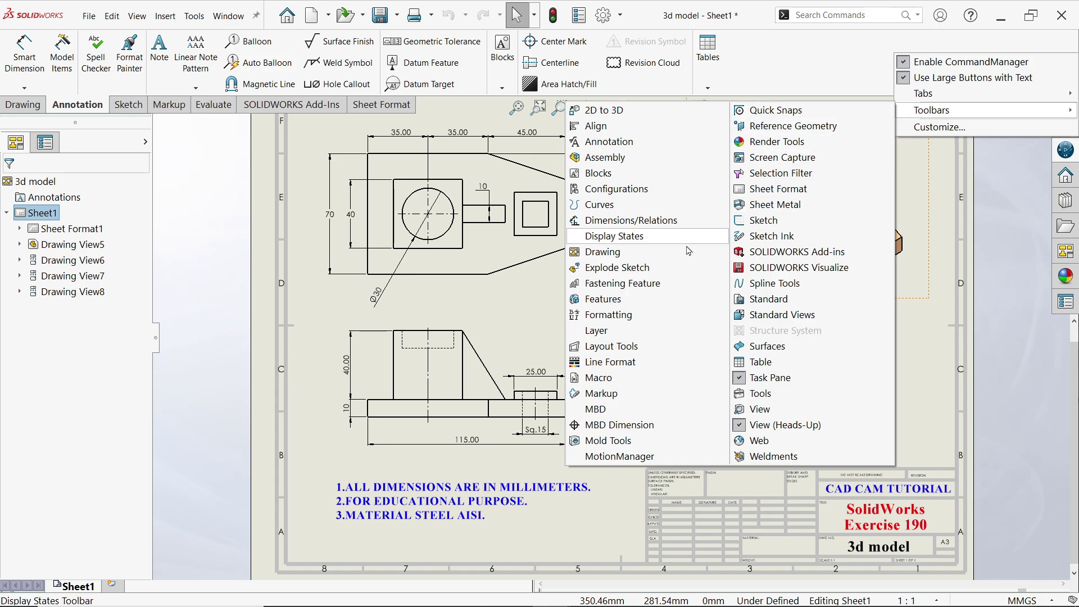
pyautogui.click(610, 363)
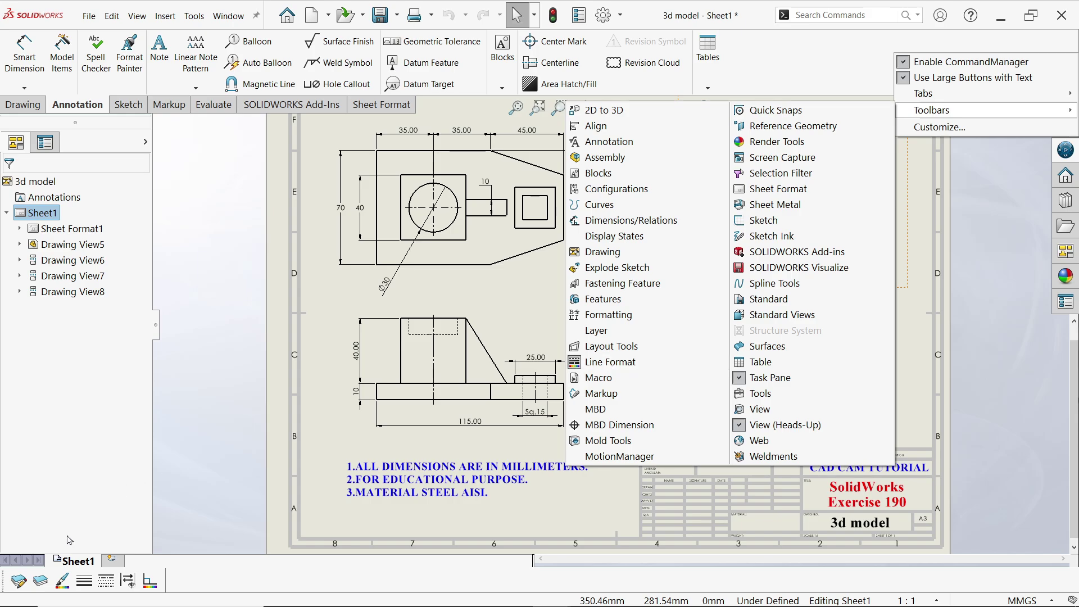
pyautogui.click(207, 421)
# - Set the line thickness of the front view's visible outline edges on the base, block, rib and small boss to 0.5 mm
pyautogui.scroll(-6, 504, 364)
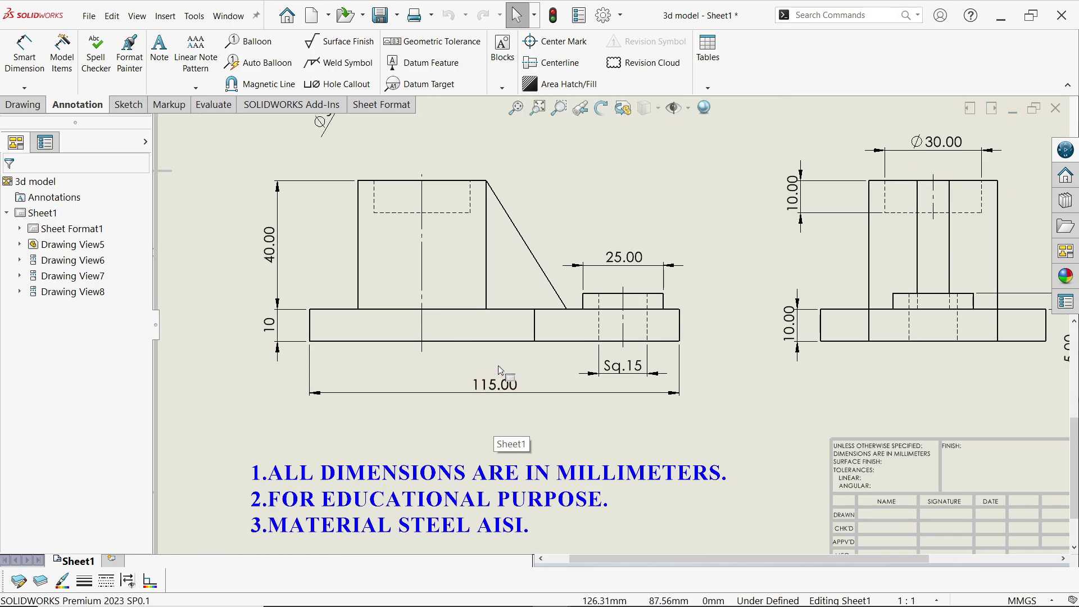
pyautogui.scroll(2, 505, 364)
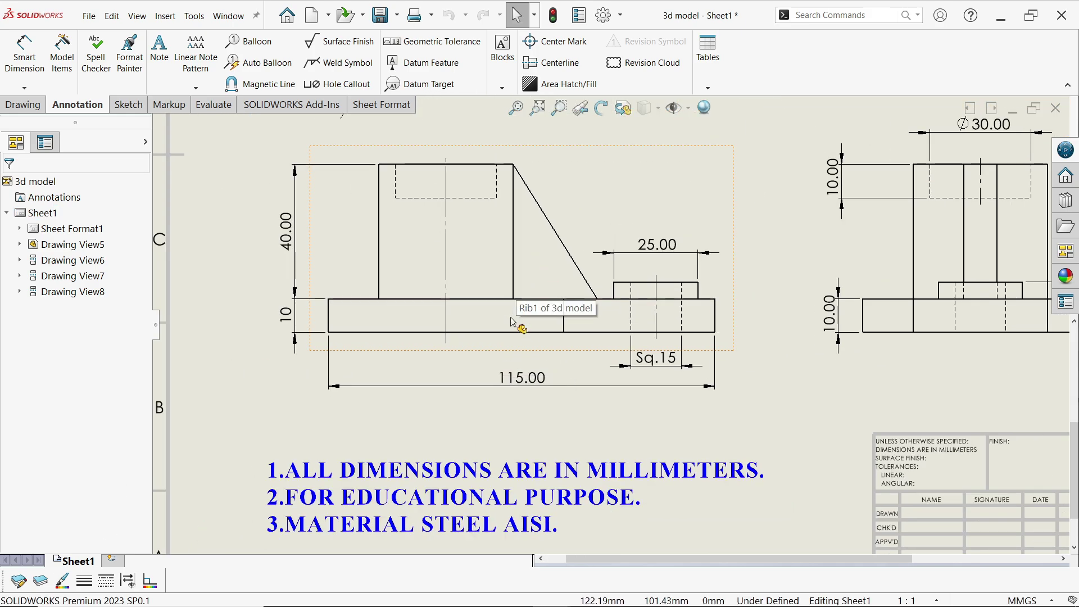
pyautogui.click(504, 338)
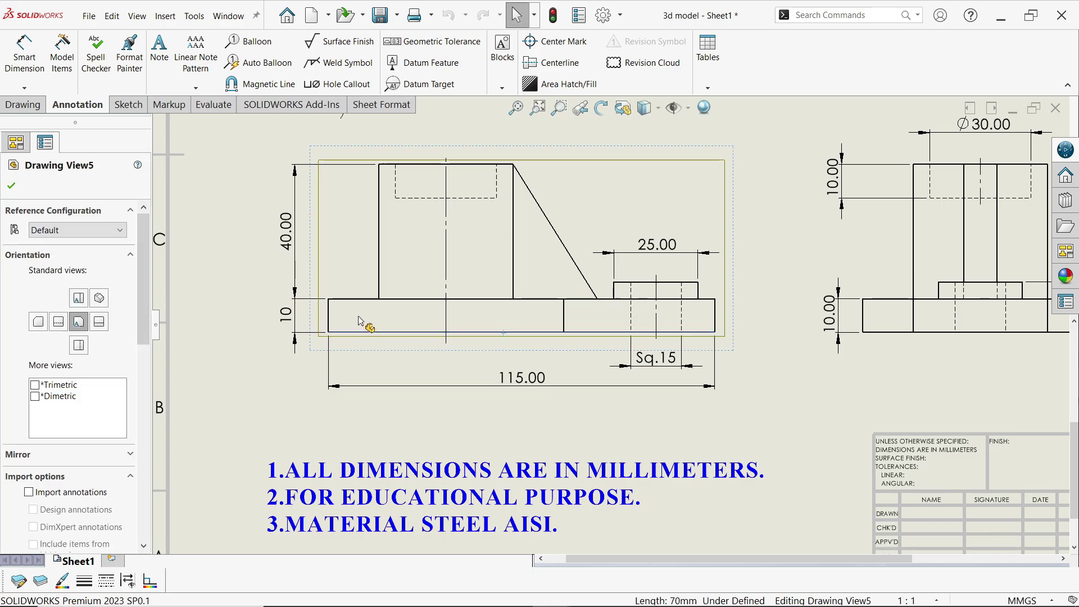
pyautogui.click(329, 316)
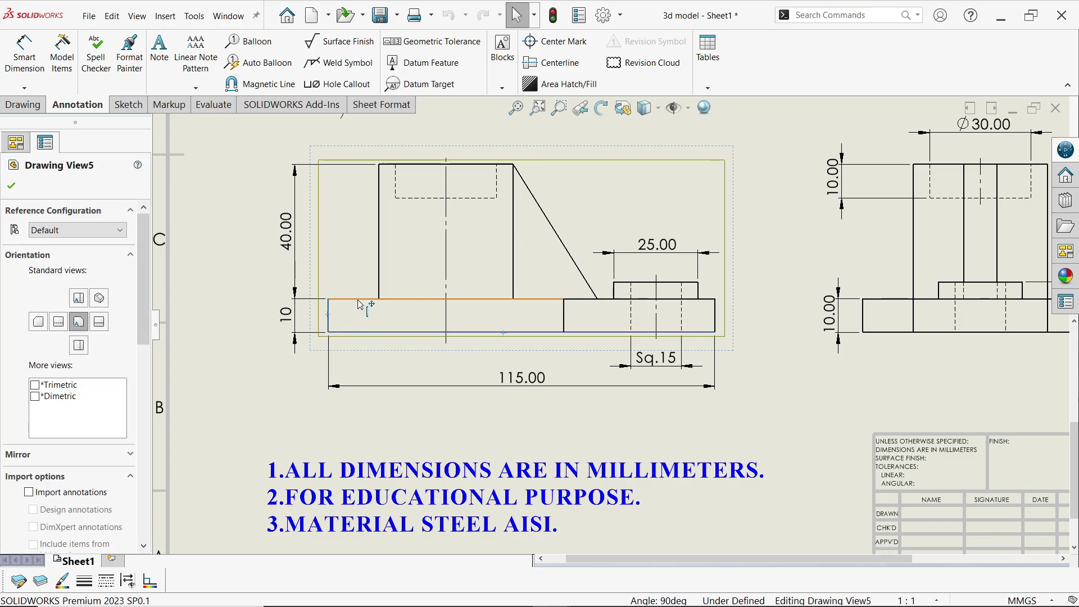
pyautogui.click(515, 280)
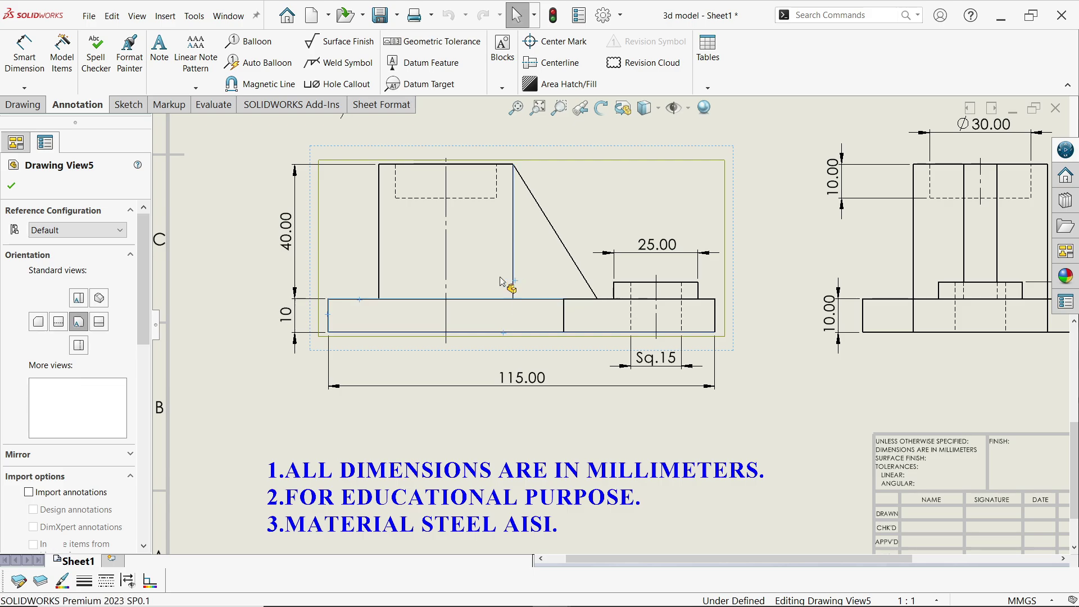
pyautogui.keyDown('ctrl'); pyautogui.click(379, 260); pyautogui.keyUp('ctrl')
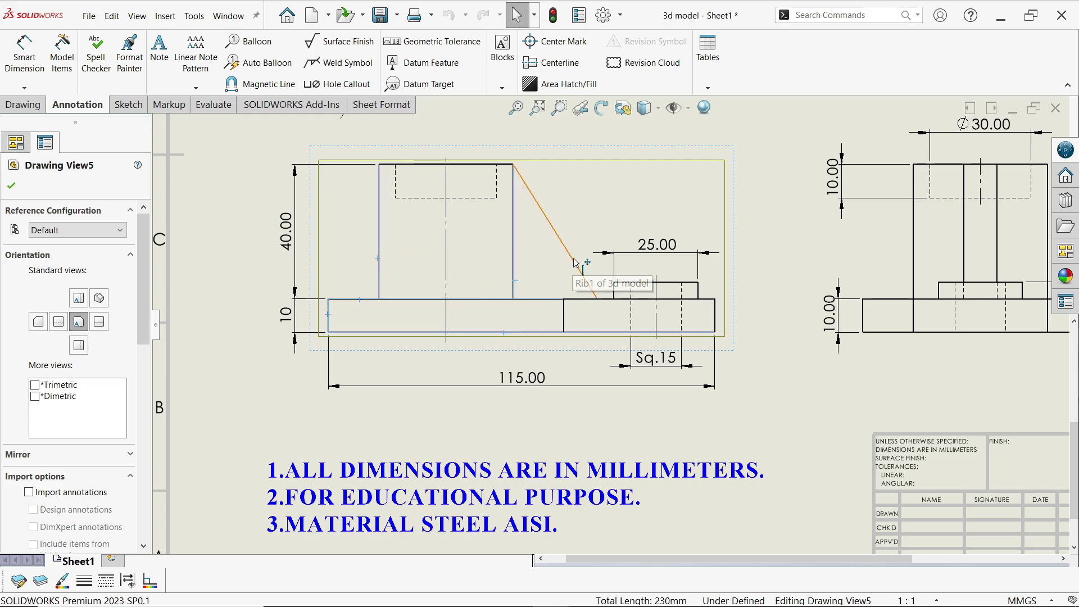
pyautogui.keyDown('ctrl'); pyautogui.click(573, 258); pyautogui.keyUp('ctrl')
pyautogui.keyDown('ctrl'); pyautogui.click(565, 315); pyautogui.keyUp('ctrl')
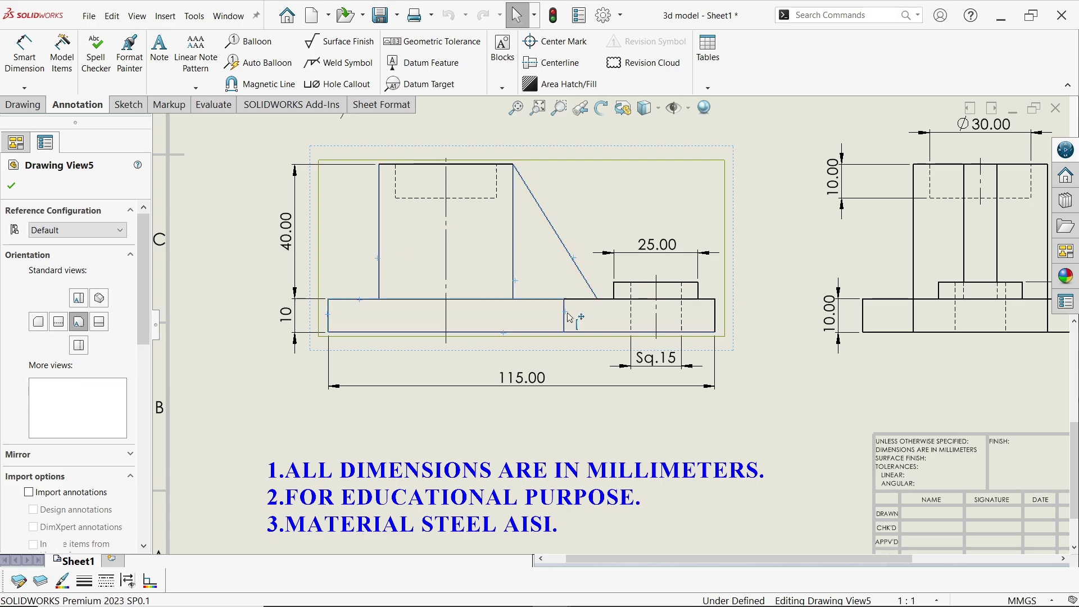
pyautogui.keyDown('ctrl'); pyautogui.click(644, 299); pyautogui.keyUp('ctrl')
pyautogui.keyDown('ctrl'); pyautogui.click(658, 283); pyautogui.keyUp('ctrl')
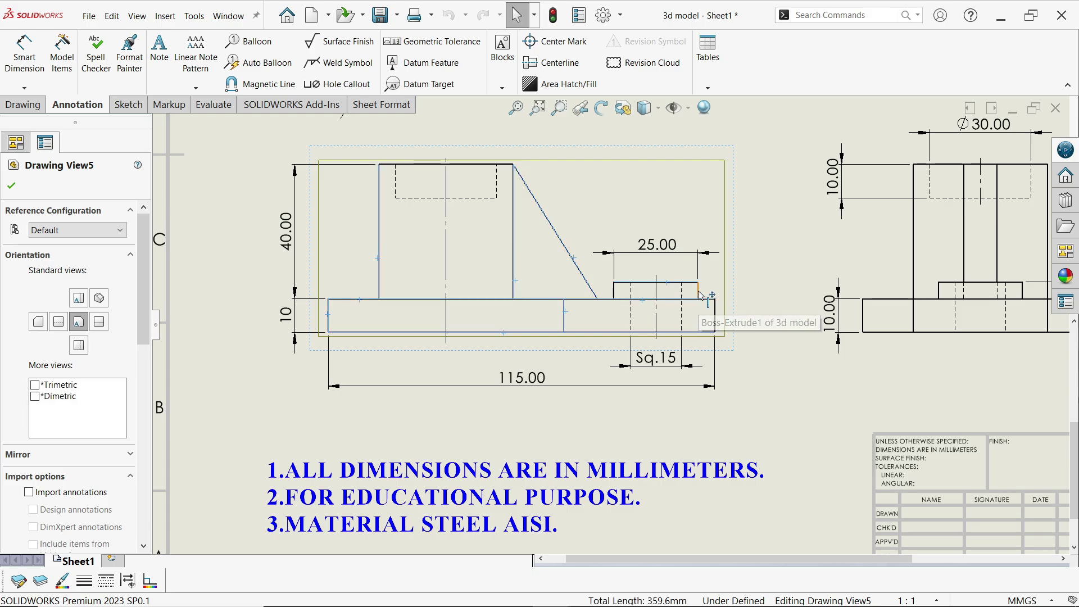
pyautogui.keyDown('ctrl'); pyautogui.click(699, 292); pyautogui.keyUp('ctrl')
pyautogui.keyDown('ctrl'); pyautogui.click(715, 314); pyautogui.keyUp('ctrl')
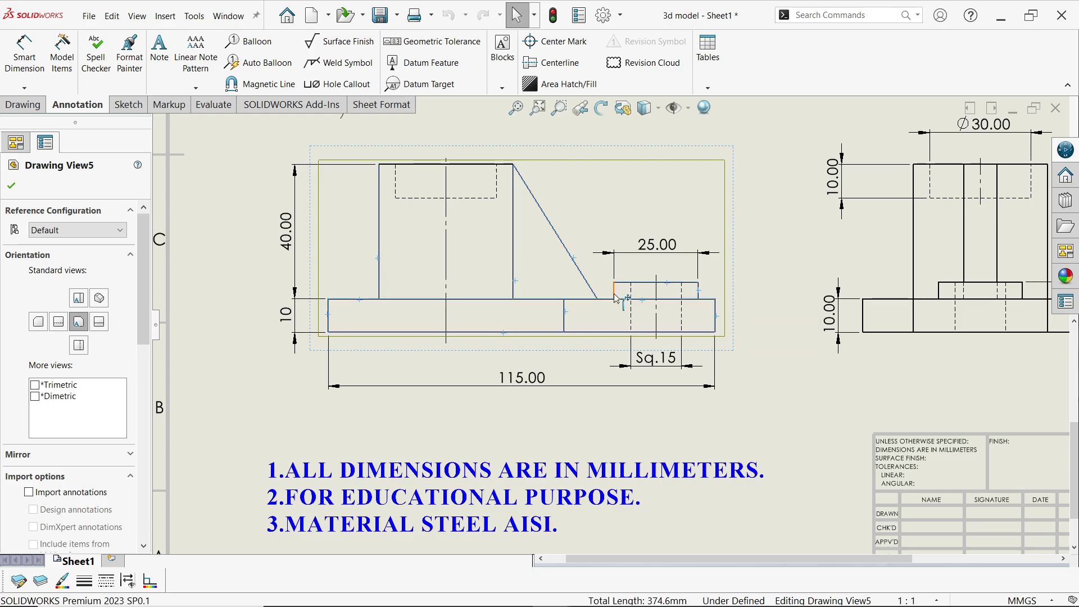
pyautogui.click(85, 584)
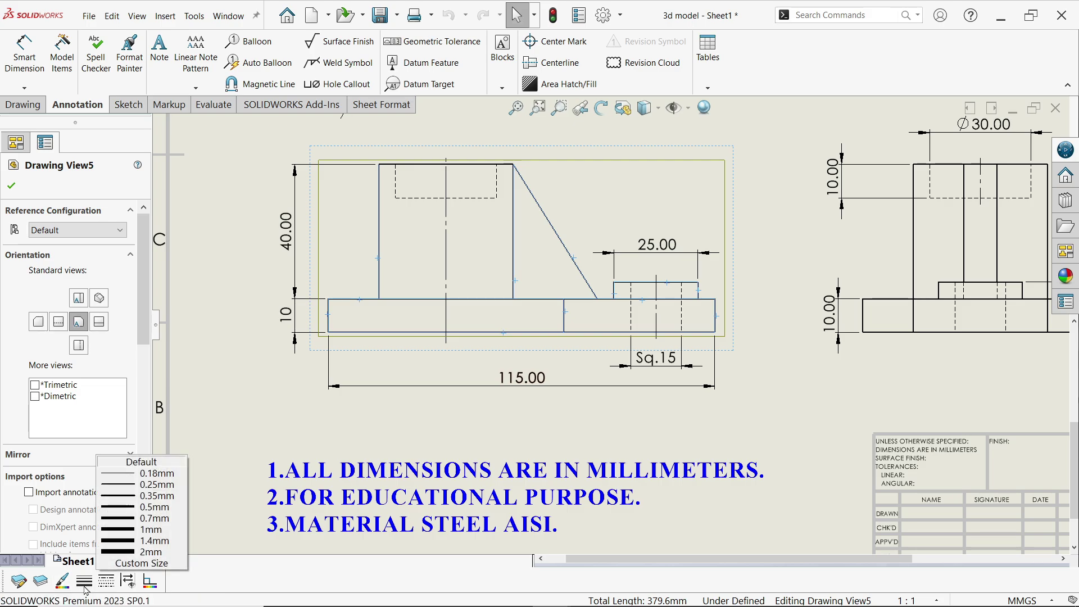
pyautogui.click(150, 508)
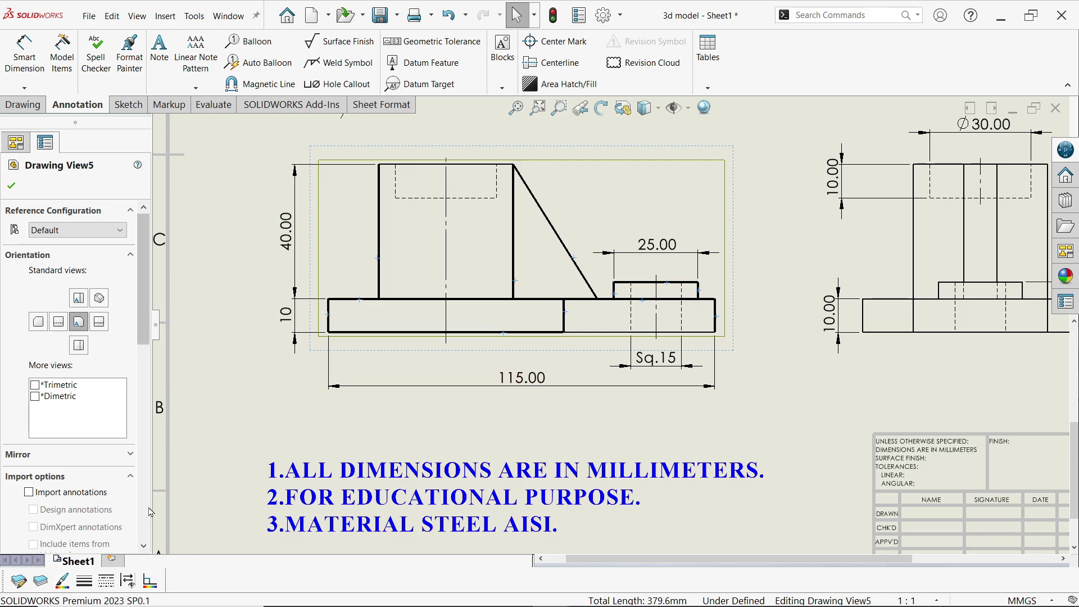
# - Set the front view's remaining bottom base edge and top block edge to 0.5 mm line thickness
pyautogui.click(620, 331)
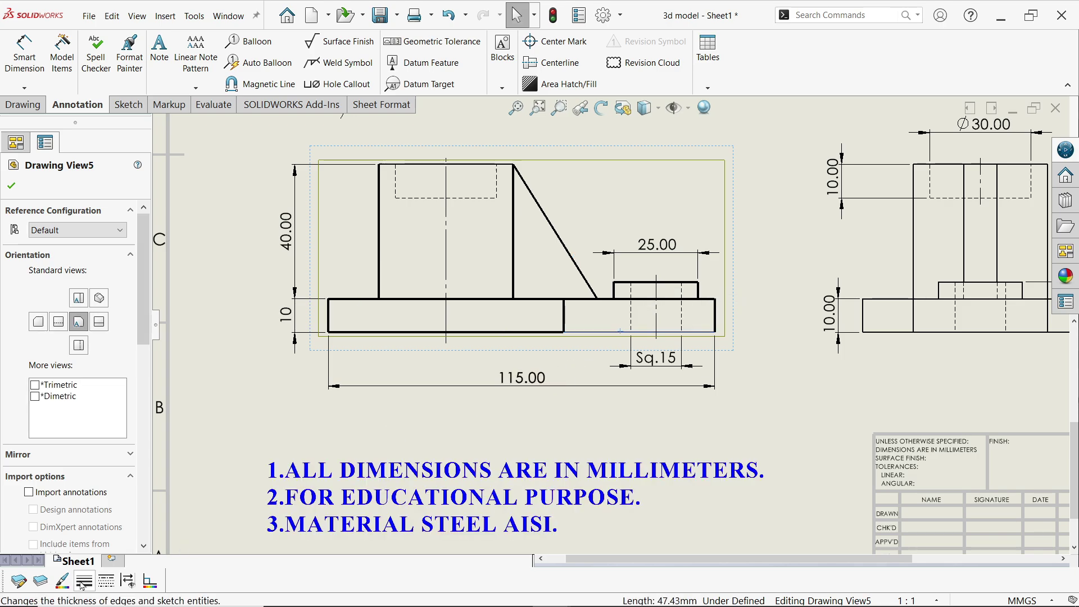
pyautogui.click(415, 167)
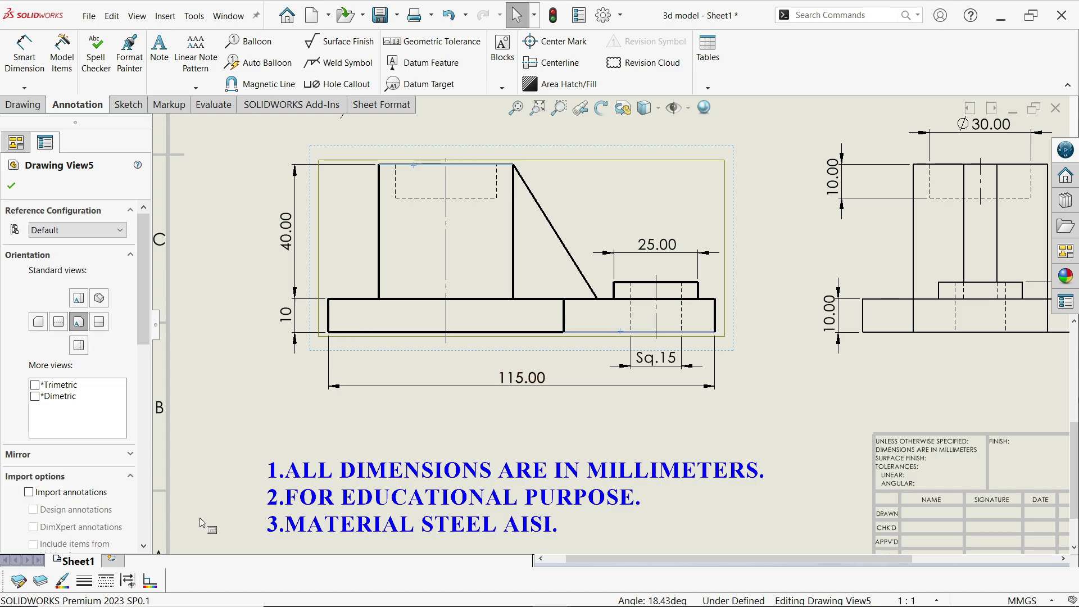
pyautogui.click(85, 582)
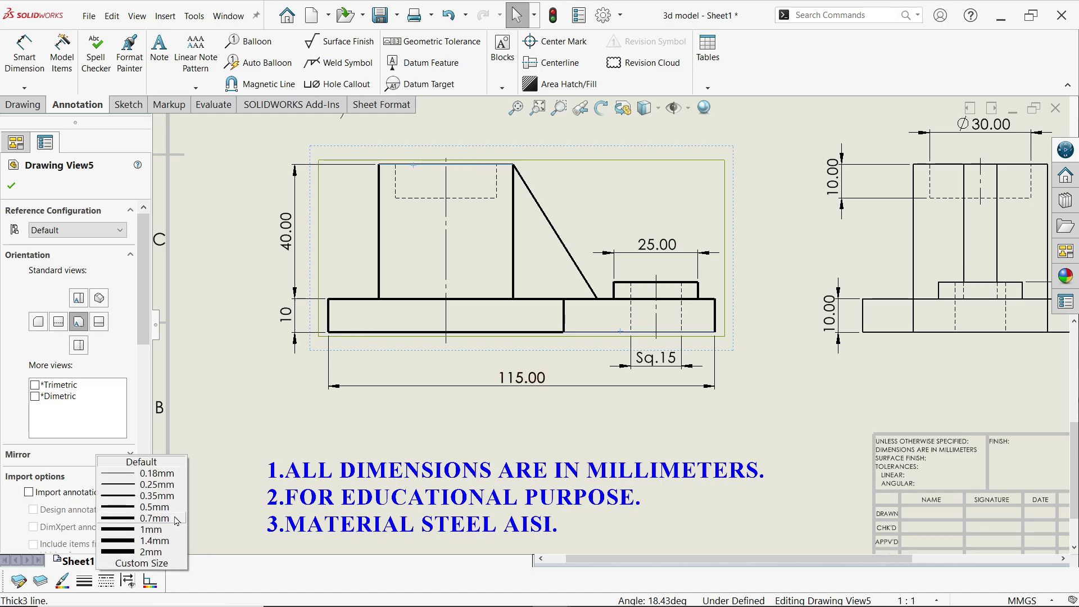
pyautogui.click(143, 513)
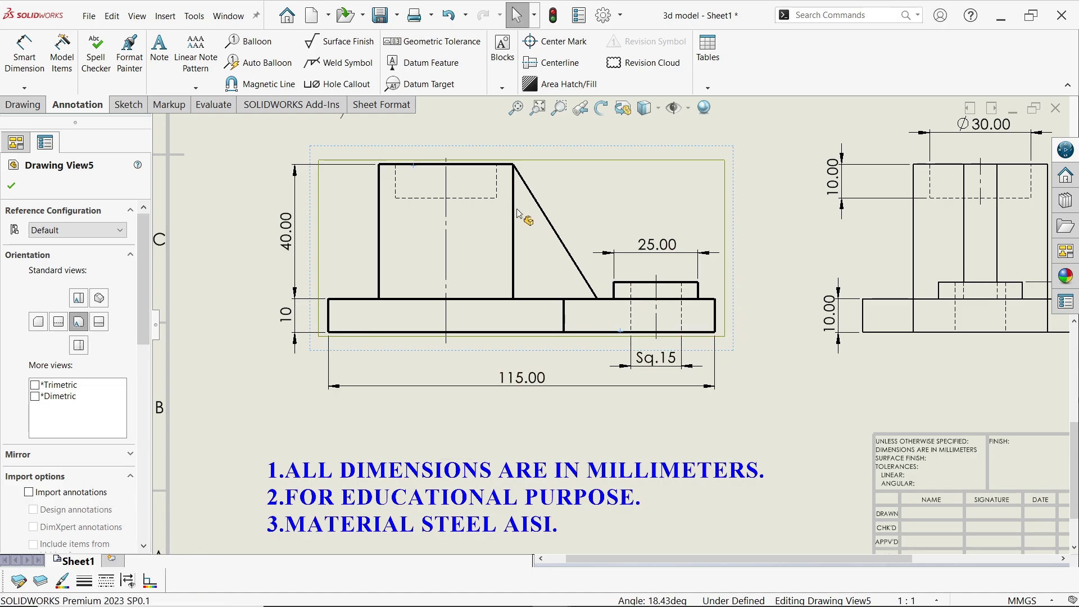
# - Set the hidden lines of the round pocket and square hole in the front view to 0.5 mm thickness
pyautogui.click(497, 187)
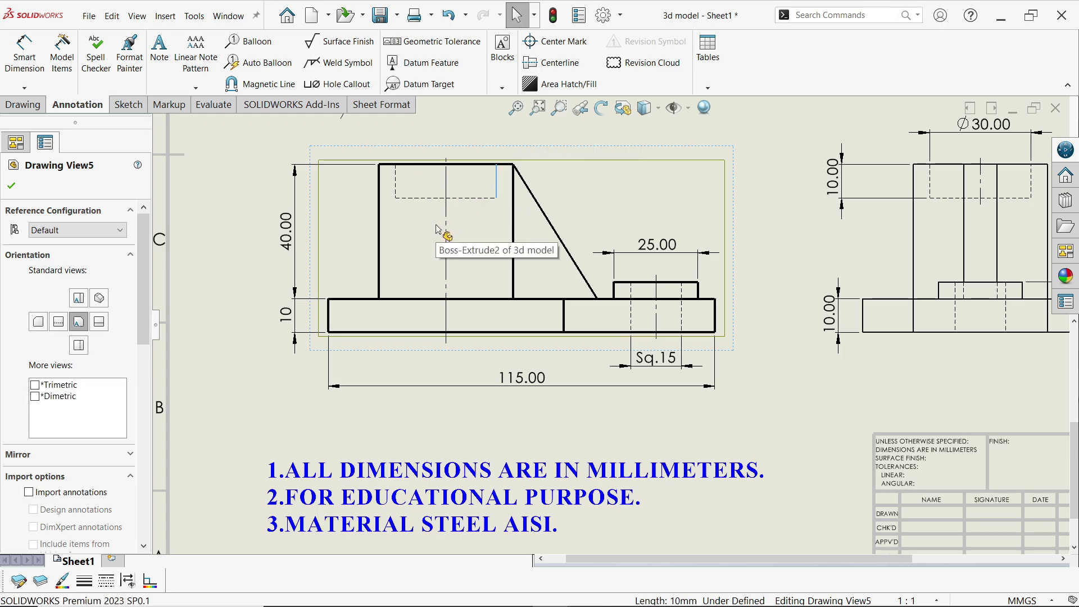
pyautogui.keyDown('ctrl'); pyautogui.click(471, 202); pyautogui.keyUp('ctrl')
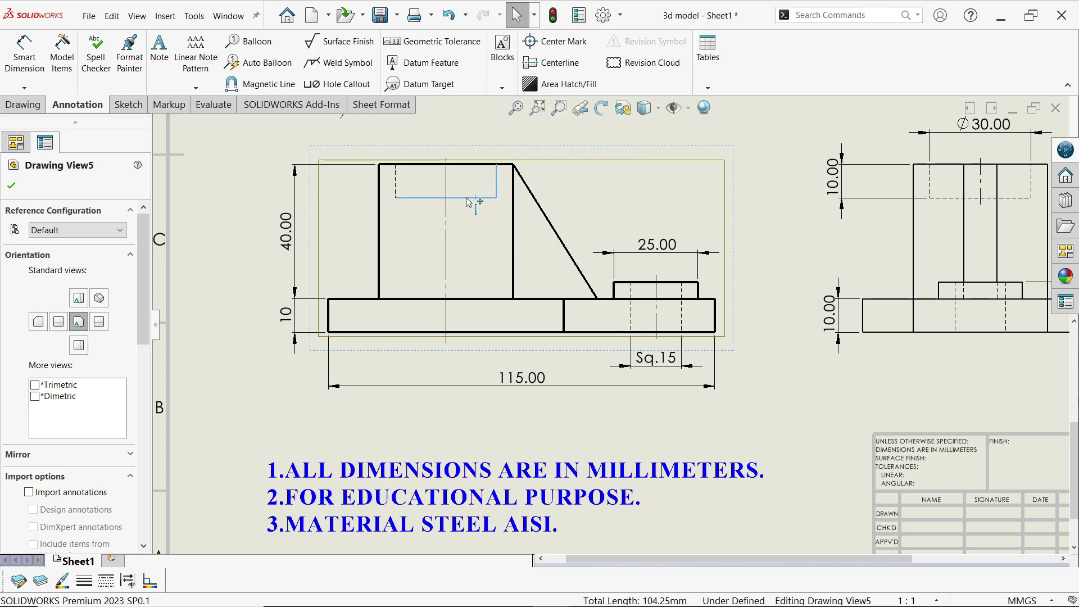
pyautogui.keyDown('ctrl'); pyautogui.click(396, 187); pyautogui.keyUp('ctrl')
pyautogui.keyDown('ctrl'); pyautogui.click(630, 339); pyautogui.keyUp('ctrl')
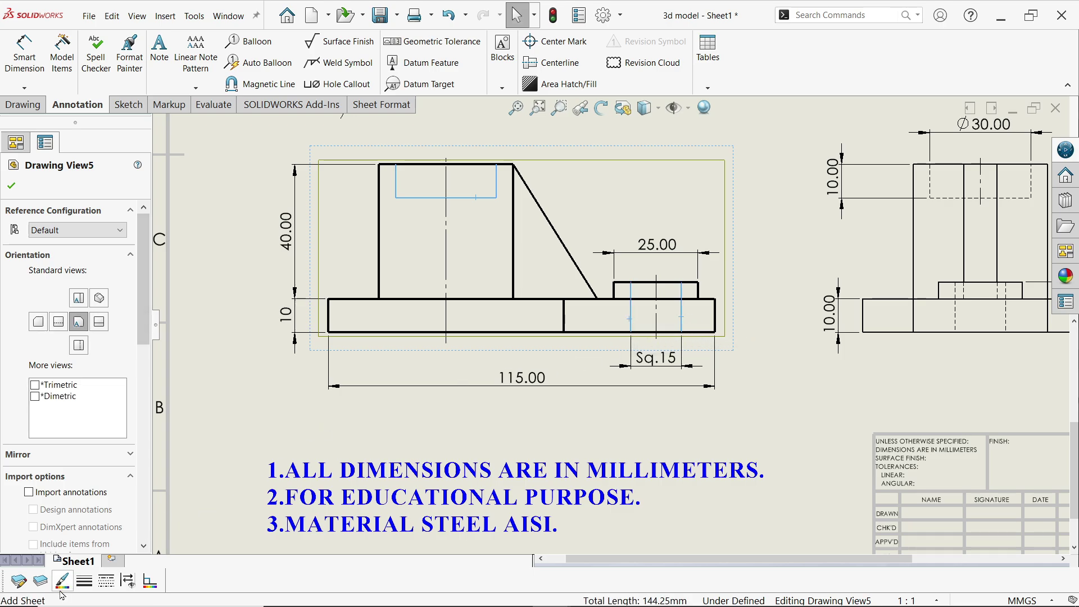
pyautogui.click(84, 585)
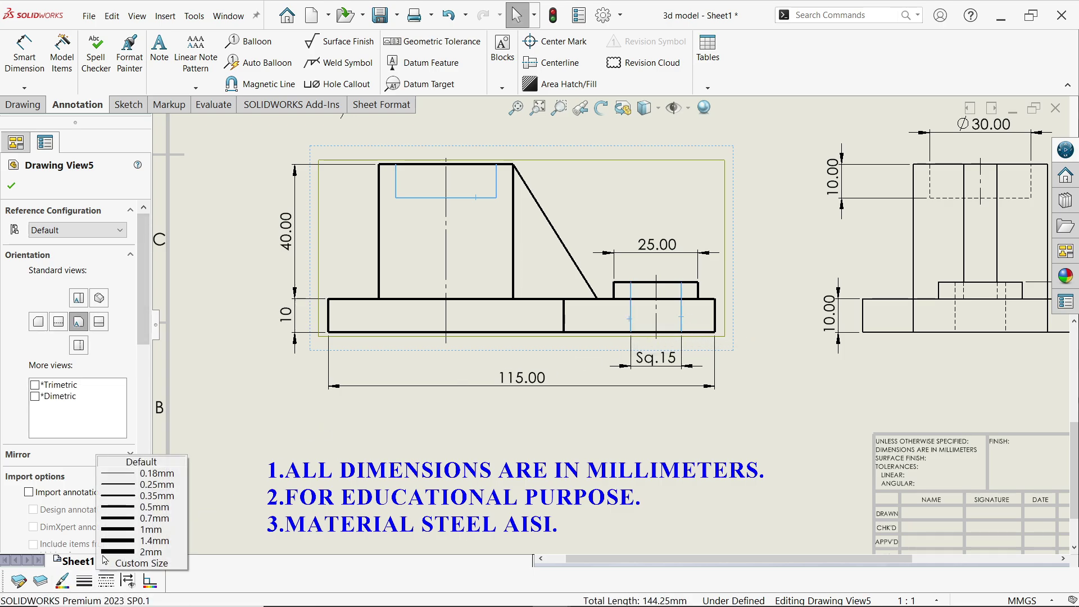
pyautogui.click(162, 503)
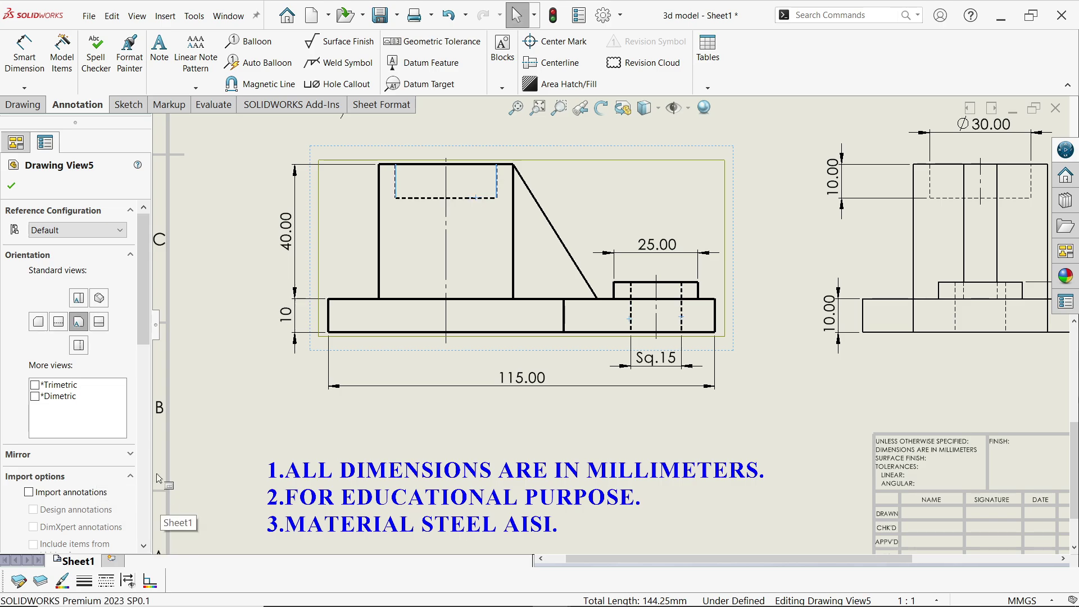
pyautogui.click(250, 402)
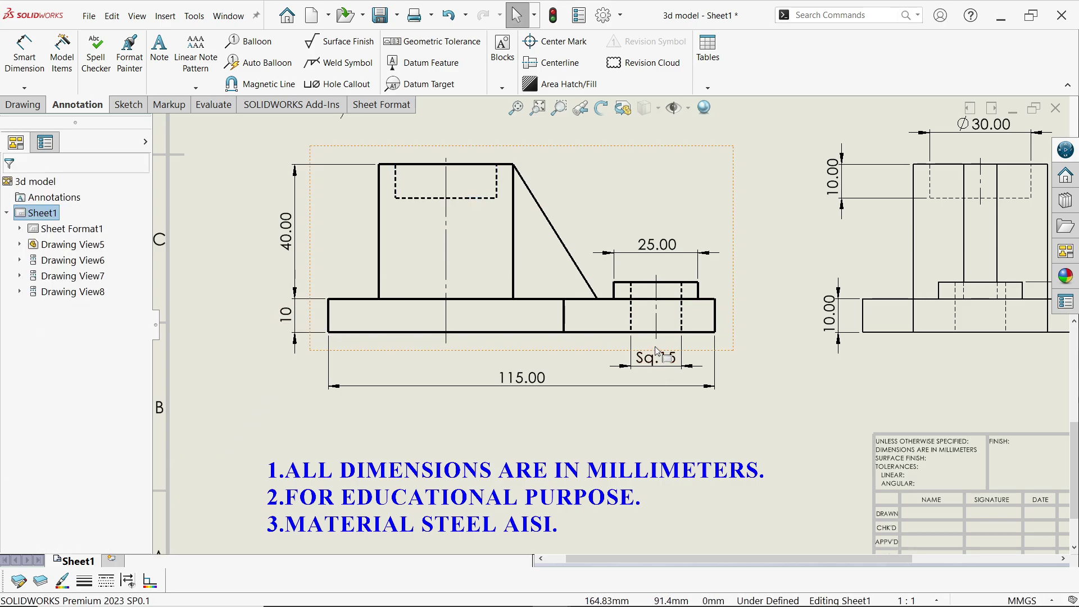
# - Change the line color of the front view's five dimensions to blue
pyautogui.scroll(2, 611, 329)
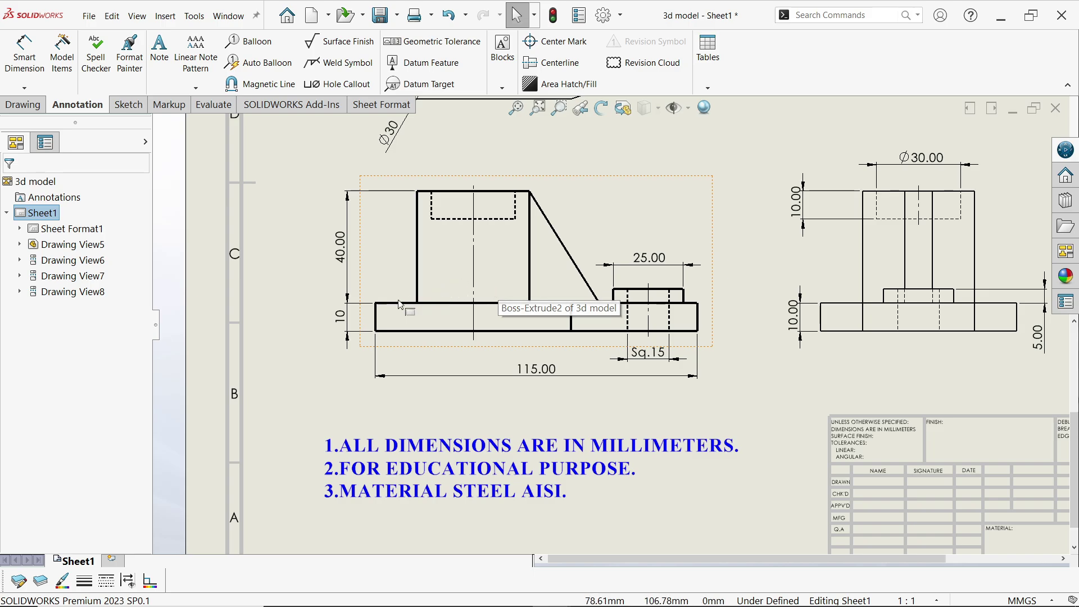
pyautogui.click(340, 247)
pyautogui.keyDown('ctrl'); pyautogui.click(340, 315); pyautogui.keyUp('ctrl')
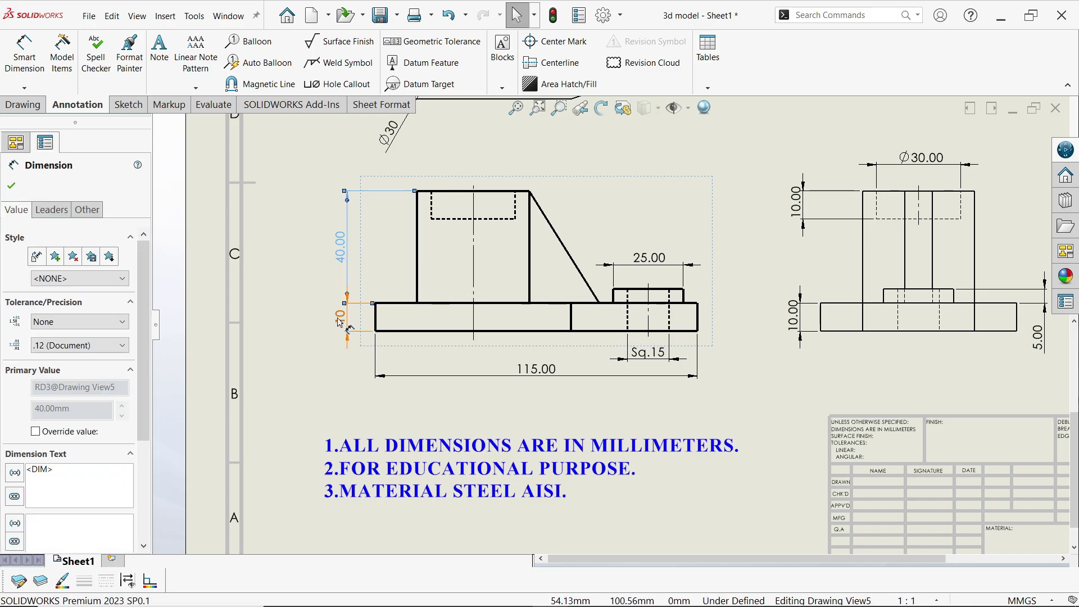
pyautogui.keyDown('ctrl'); pyautogui.click(475, 373); pyautogui.keyUp('ctrl')
pyautogui.keyDown('ctrl'); pyautogui.click(662, 360); pyautogui.keyUp('ctrl')
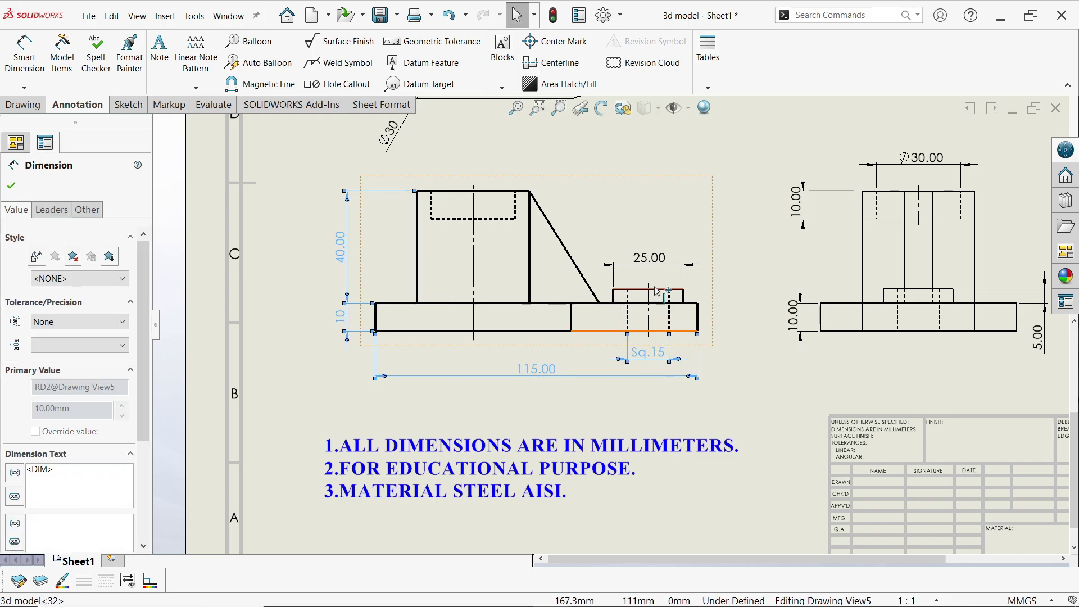
pyautogui.keyDown('ctrl'); pyautogui.click(649, 258); pyautogui.keyUp('ctrl')
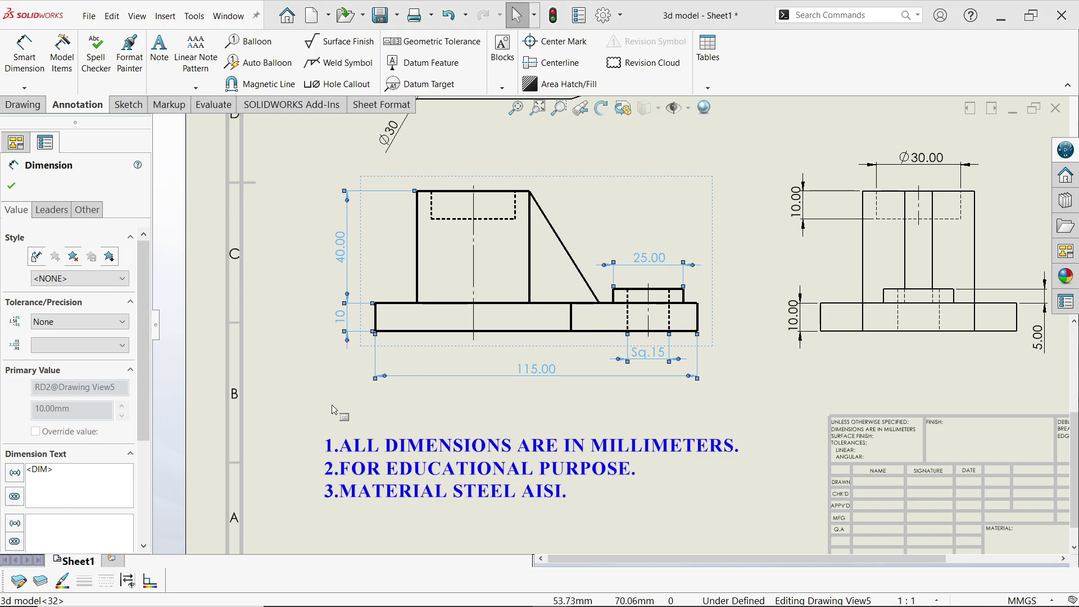
pyautogui.click(62, 583)
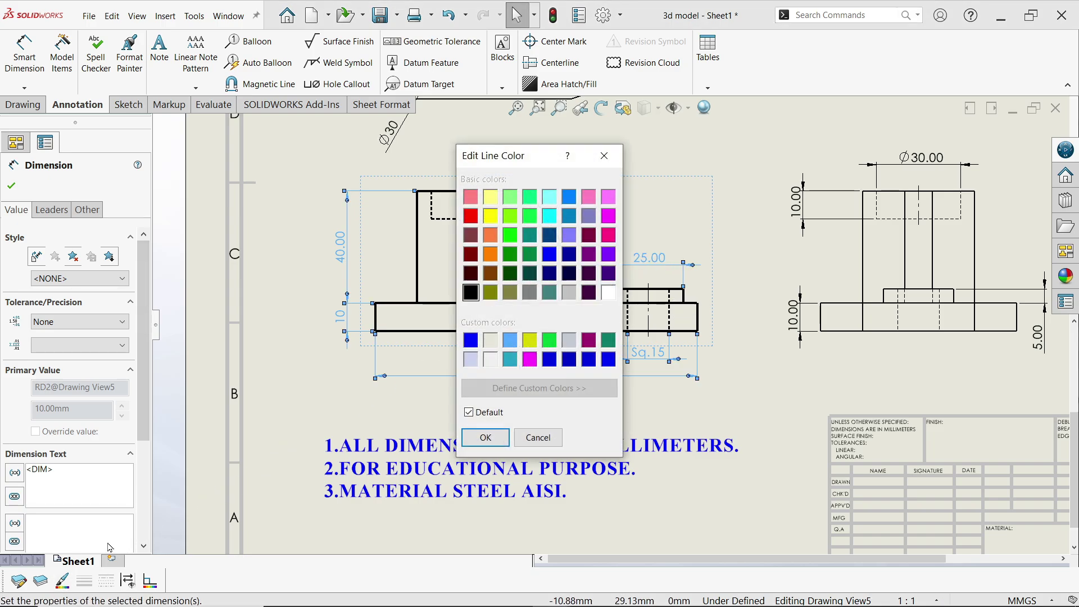
pyautogui.click(471, 217)
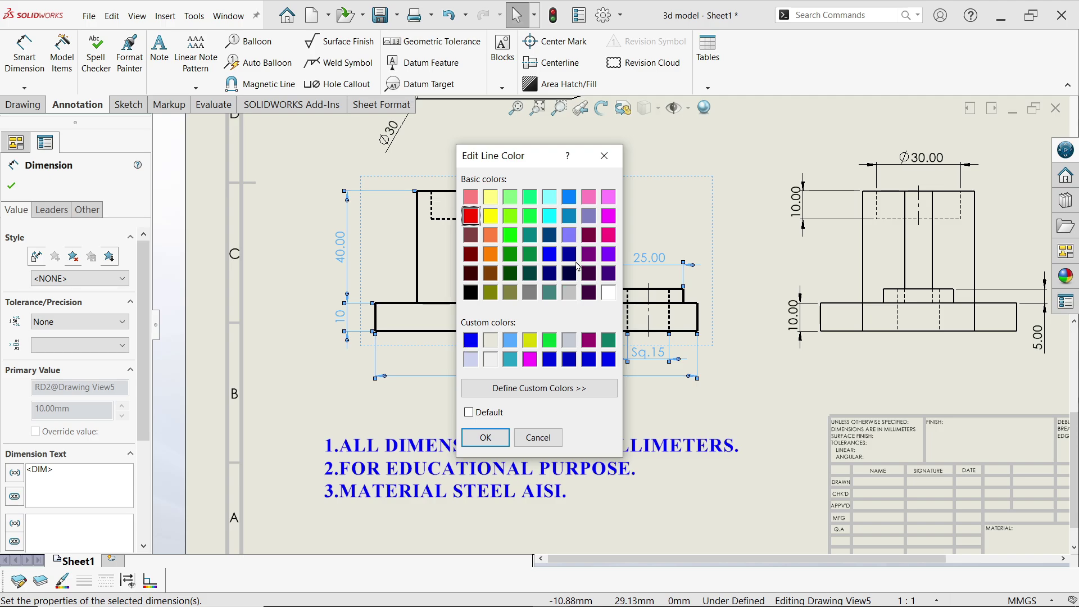
pyautogui.click(551, 255)
pyautogui.click(485, 438)
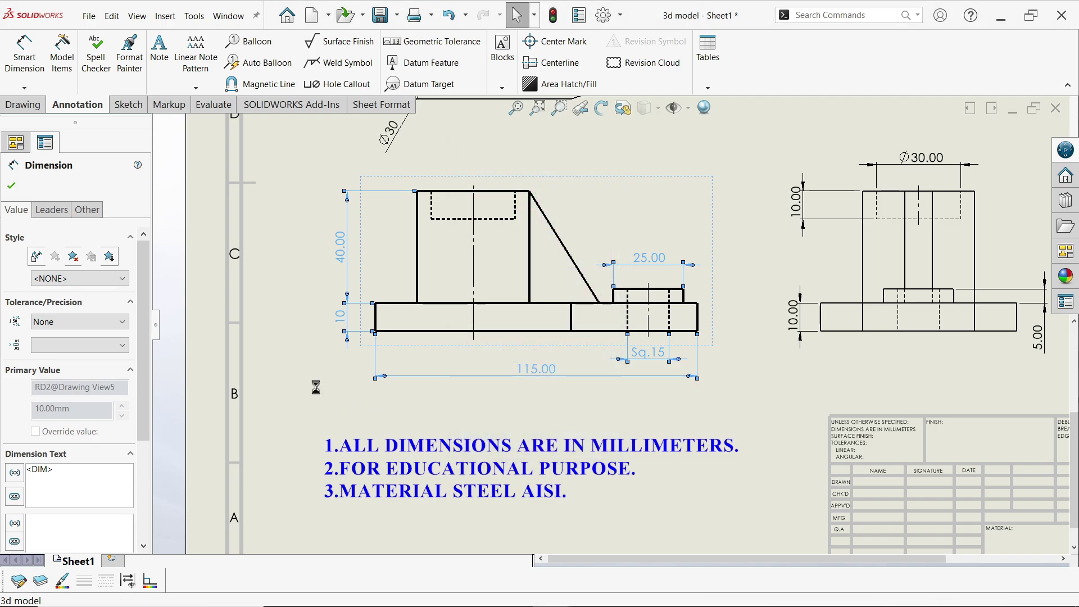
# - Color the front view's two vertical centerlines red and increase their line thickness
pyautogui.click(475, 248)
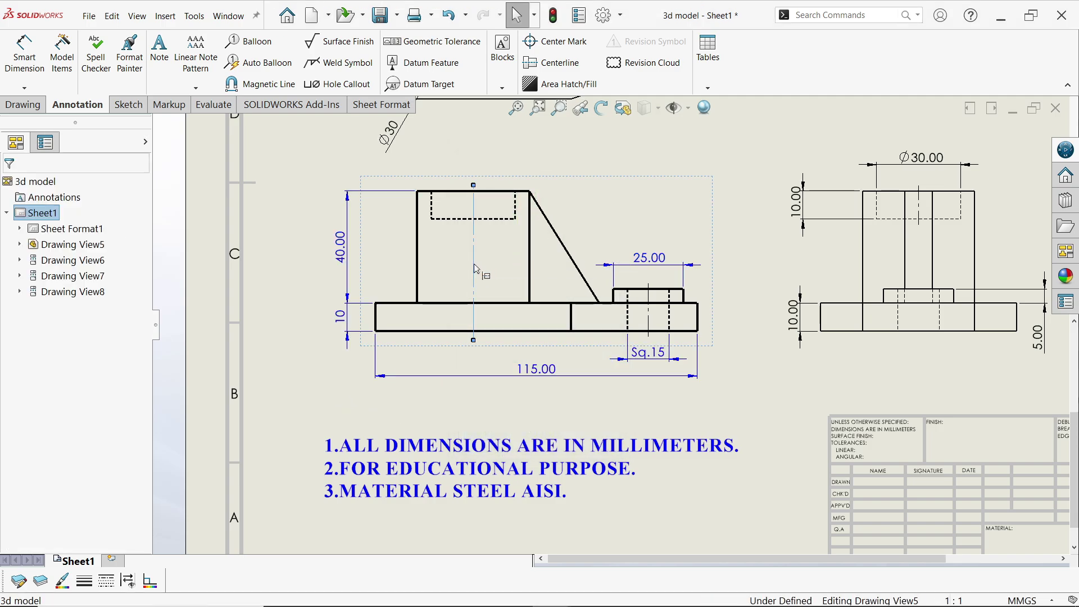
pyautogui.keyDown('ctrl'); pyautogui.click(649, 321); pyautogui.keyUp('ctrl')
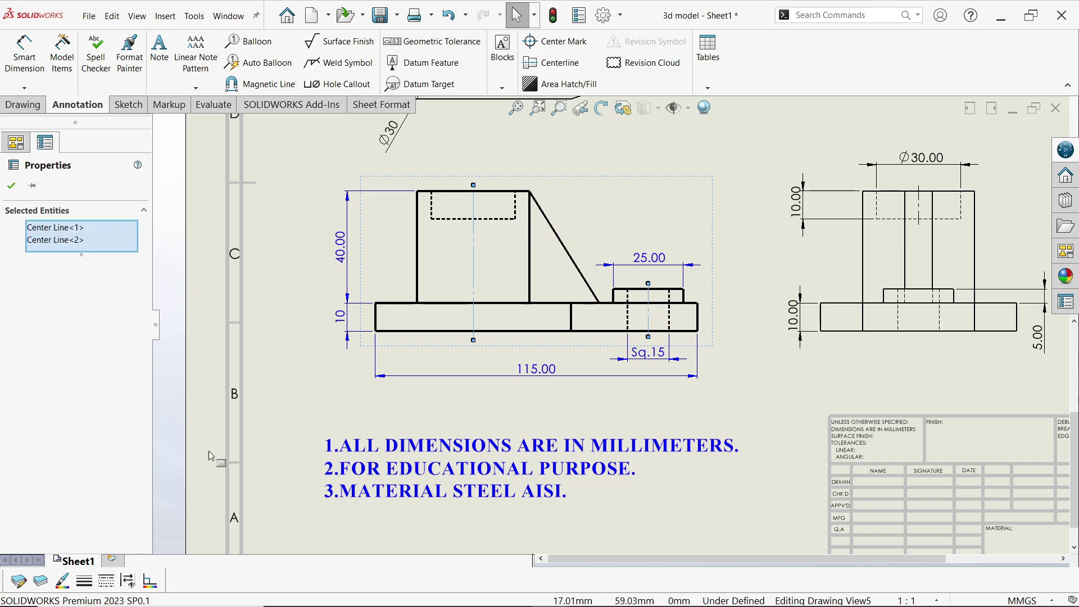
pyautogui.click(63, 581)
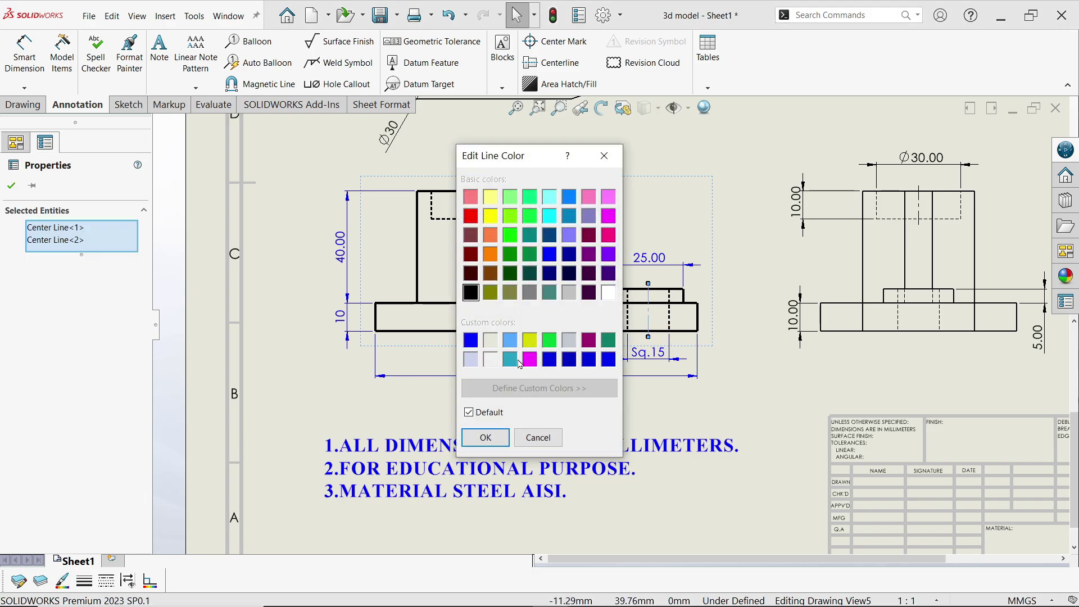
pyautogui.click(471, 216)
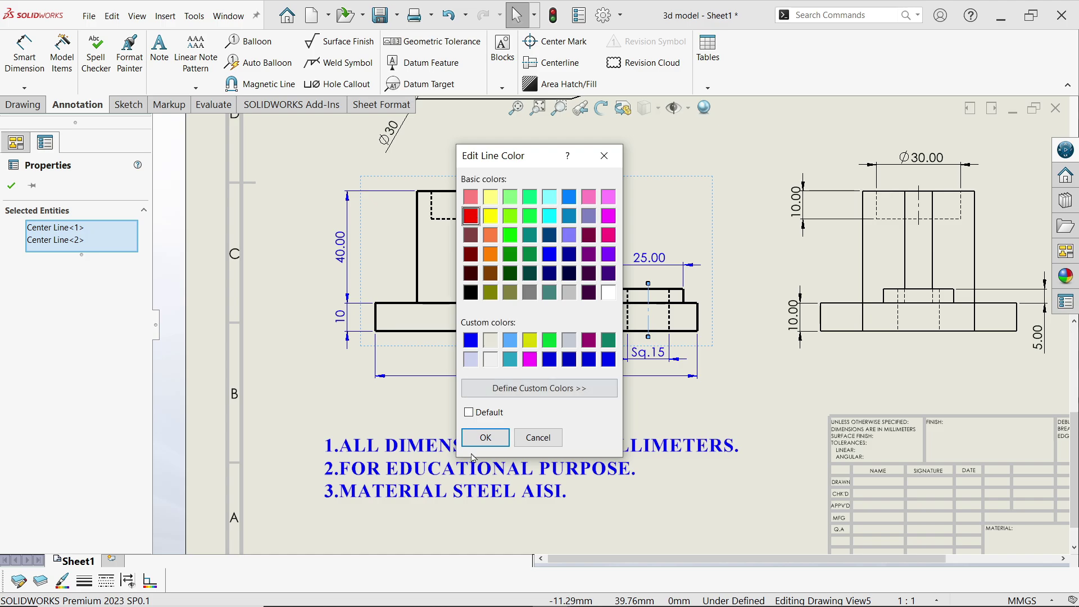
pyautogui.click(485, 438)
pyautogui.click(85, 581)
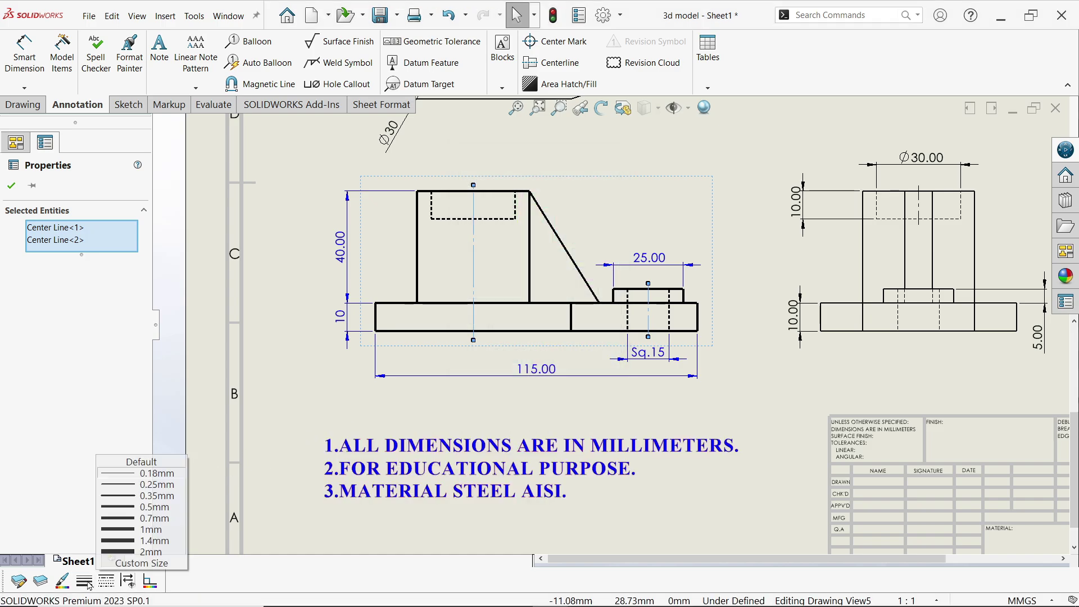
pyautogui.click(175, 486)
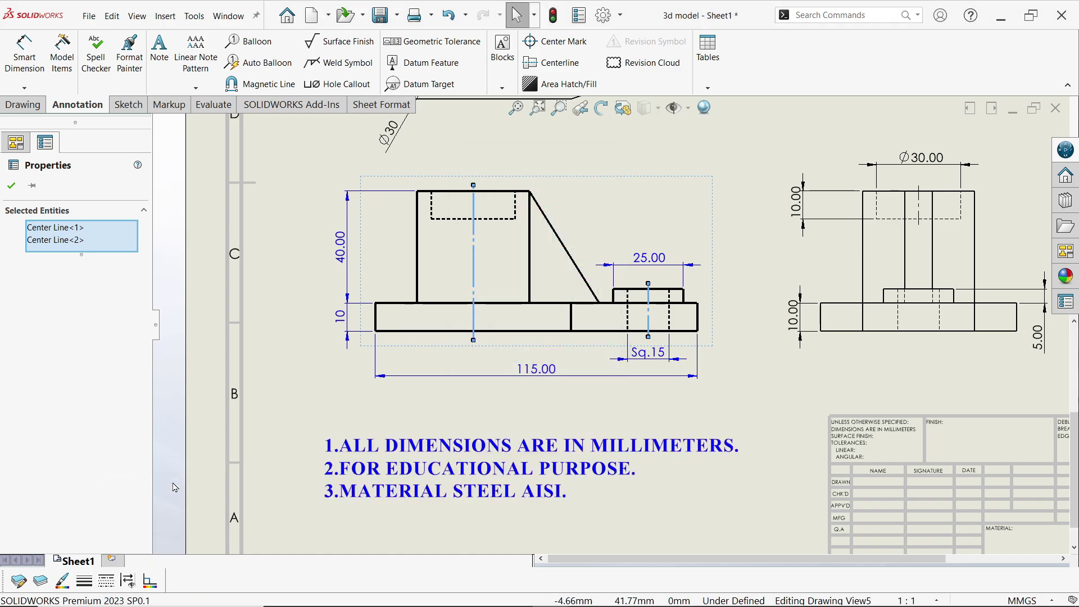
pyautogui.click(13, 186)
pyautogui.click(335, 411)
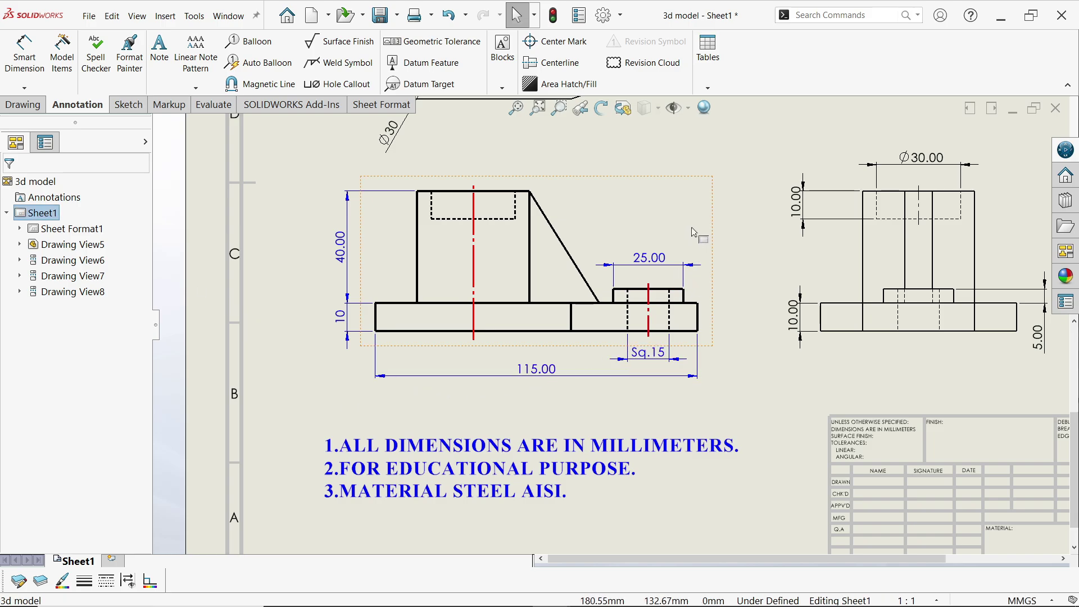
pyautogui.scroll(-2, 613, 284)
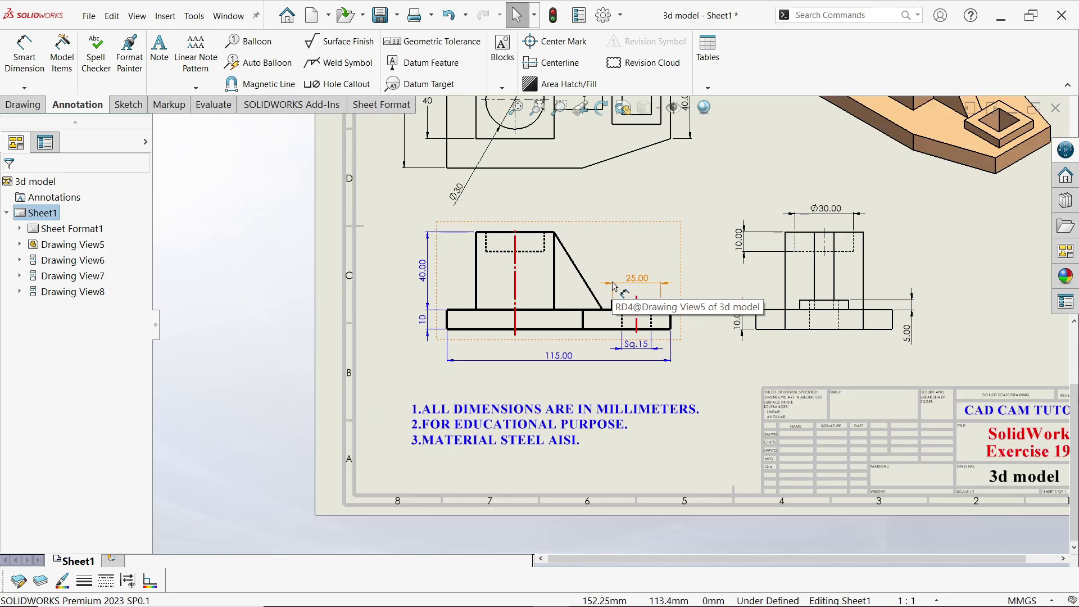
pyautogui.scroll(-1, 614, 287)
pyautogui.scroll(1, 374, 292)
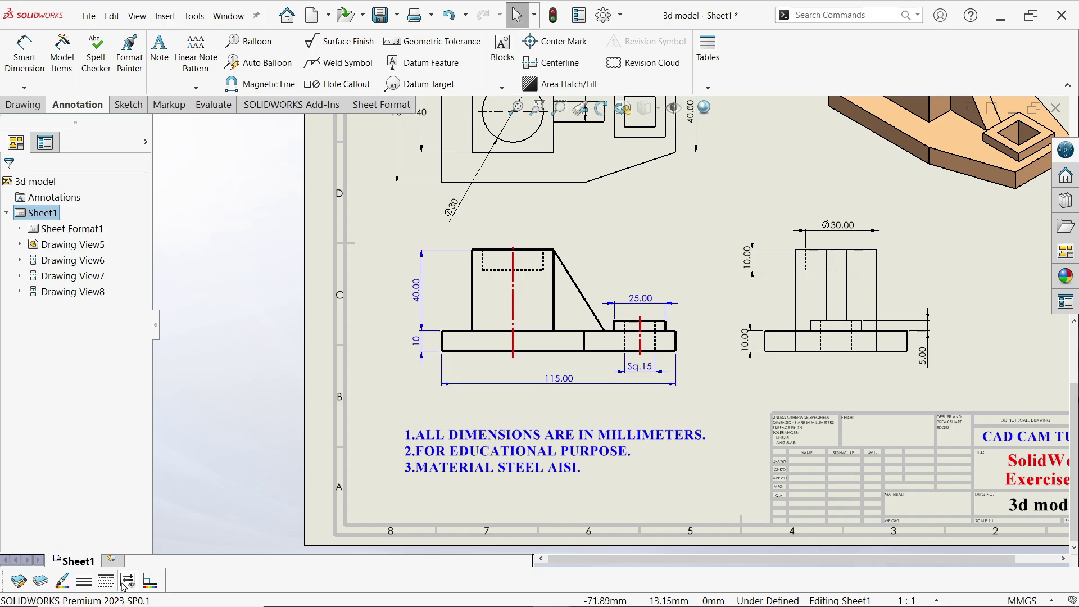
pyautogui.scroll(-3, 610, 322)
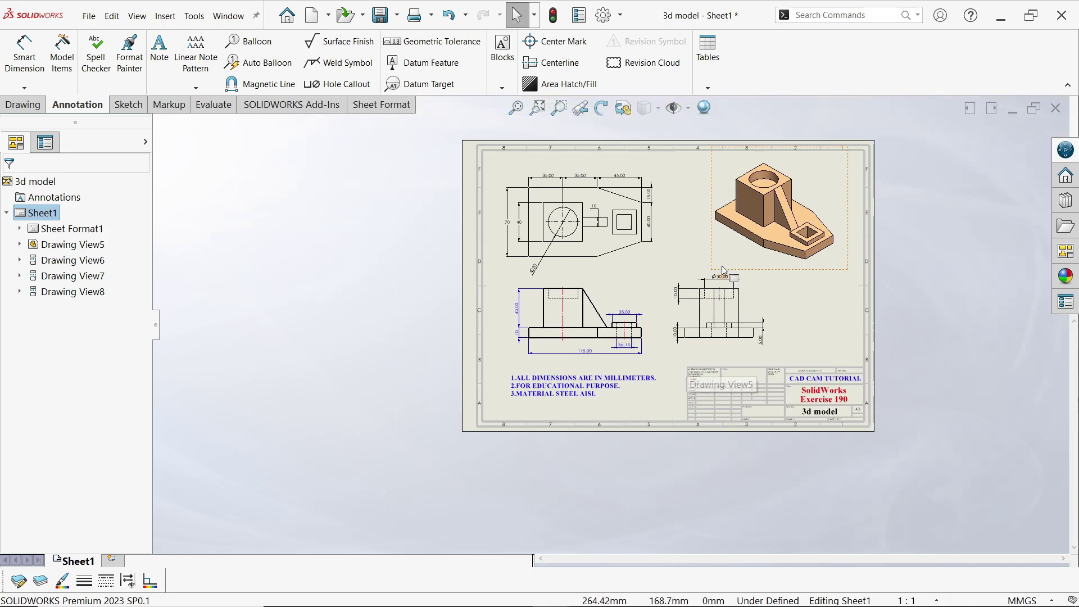
pyautogui.scroll(3, 724, 272)
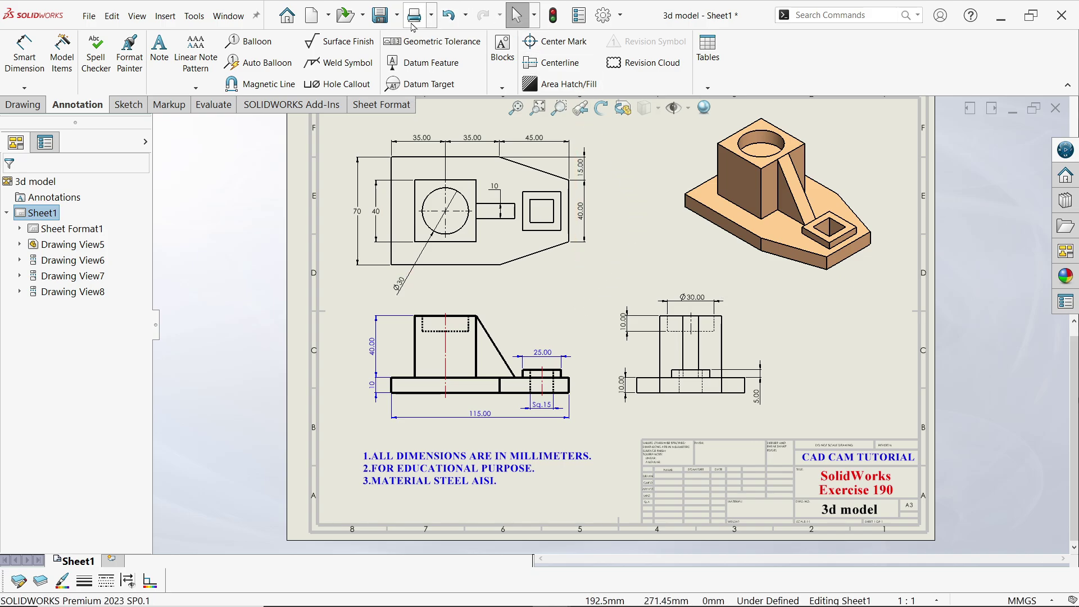
# - Set the Drawings, Paper Color in the system color options to blue and fit the whole sheet in view
pyautogui.click(603, 17)
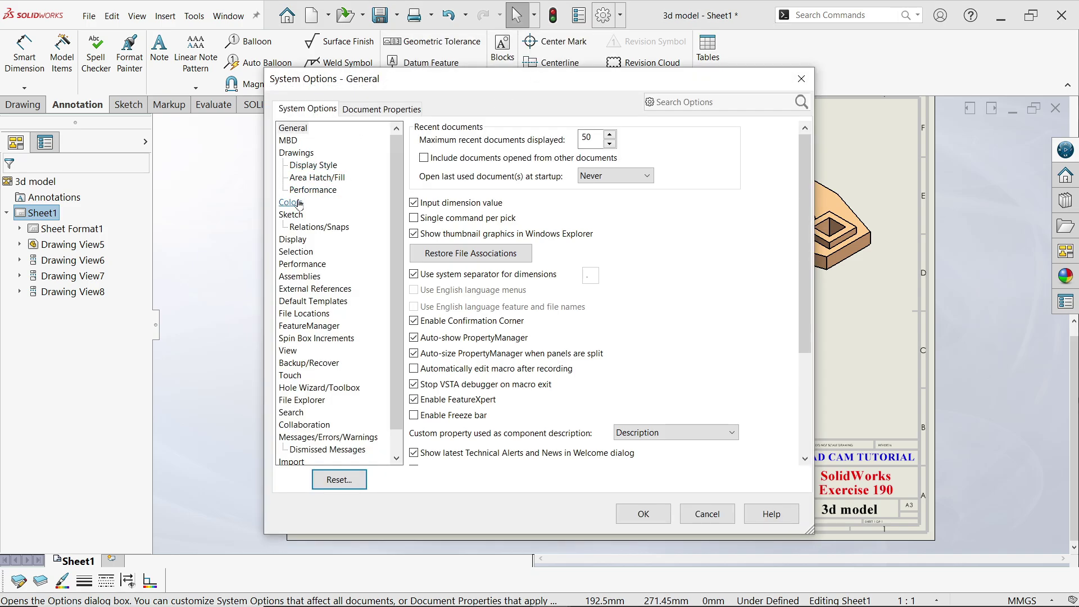
pyautogui.click(298, 203)
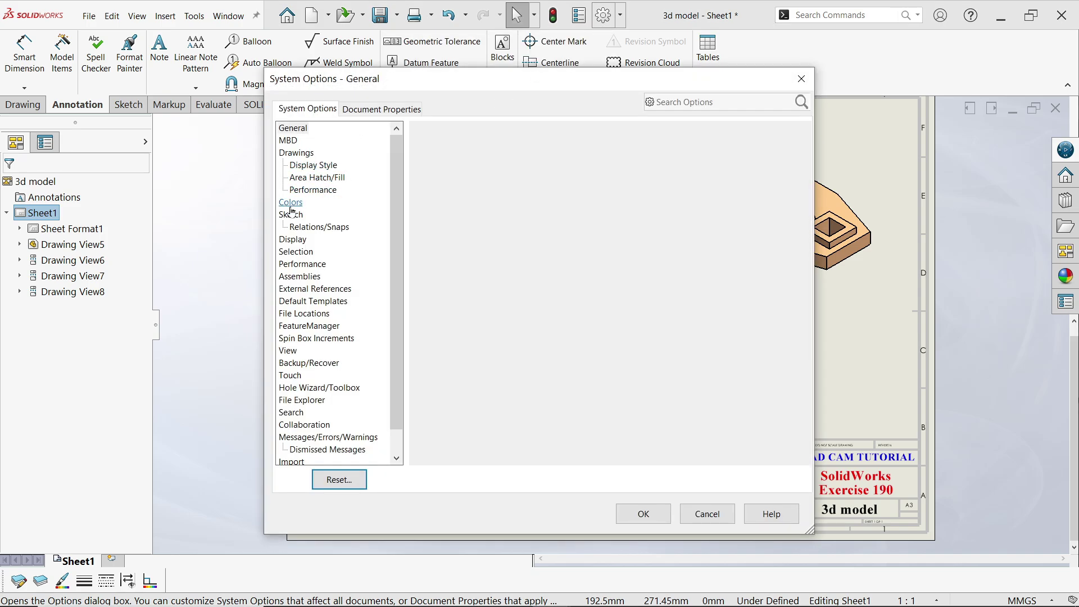
pyautogui.scroll(-7, 664, 362)
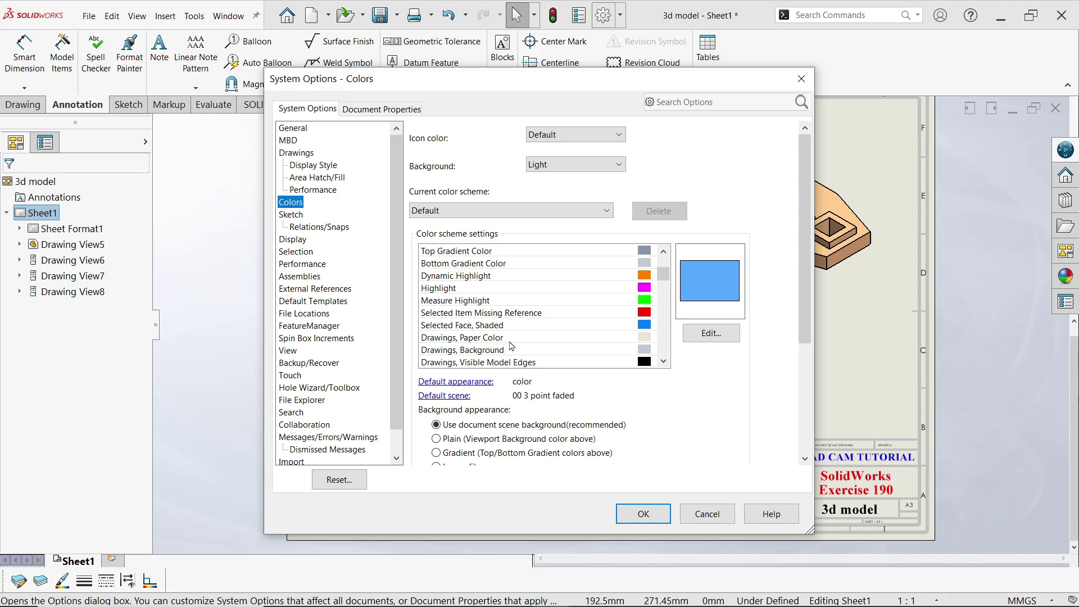
pyautogui.click(642, 339)
pyautogui.click(728, 337)
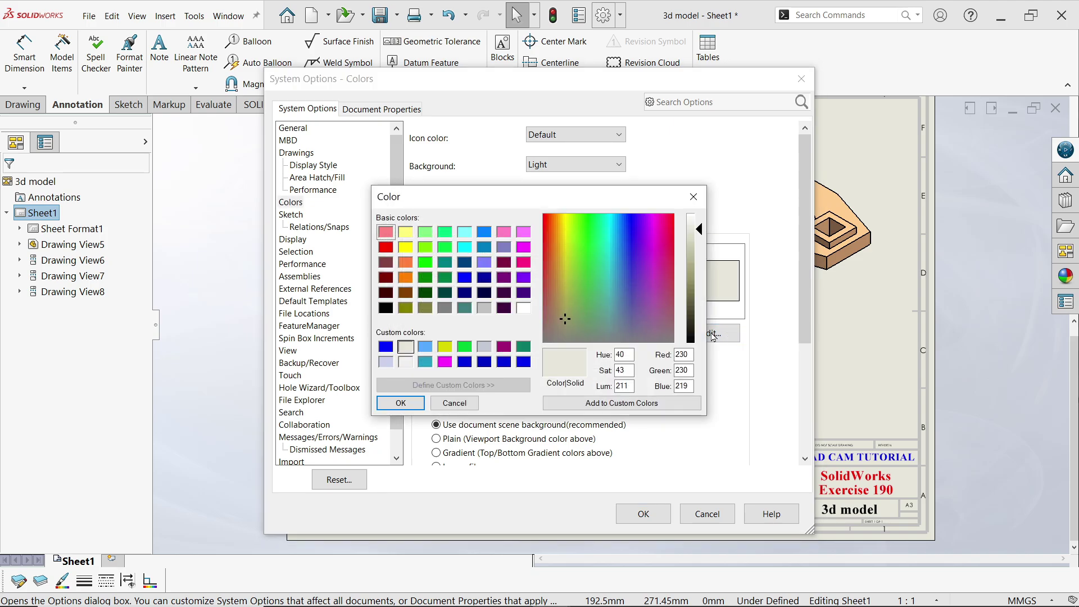
pyautogui.click(464, 278)
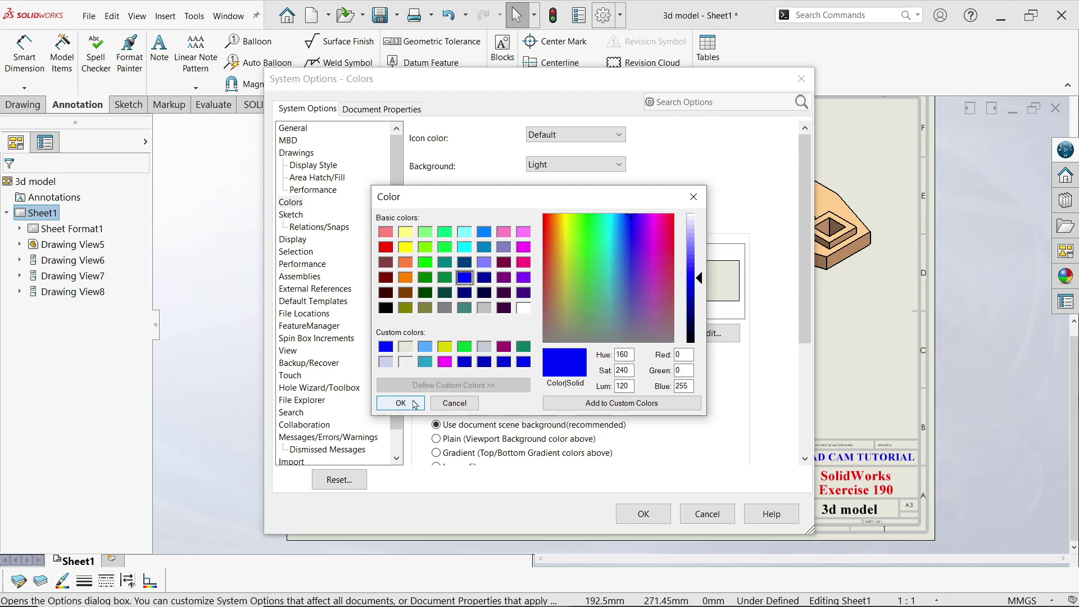
pyautogui.click(584, 91)
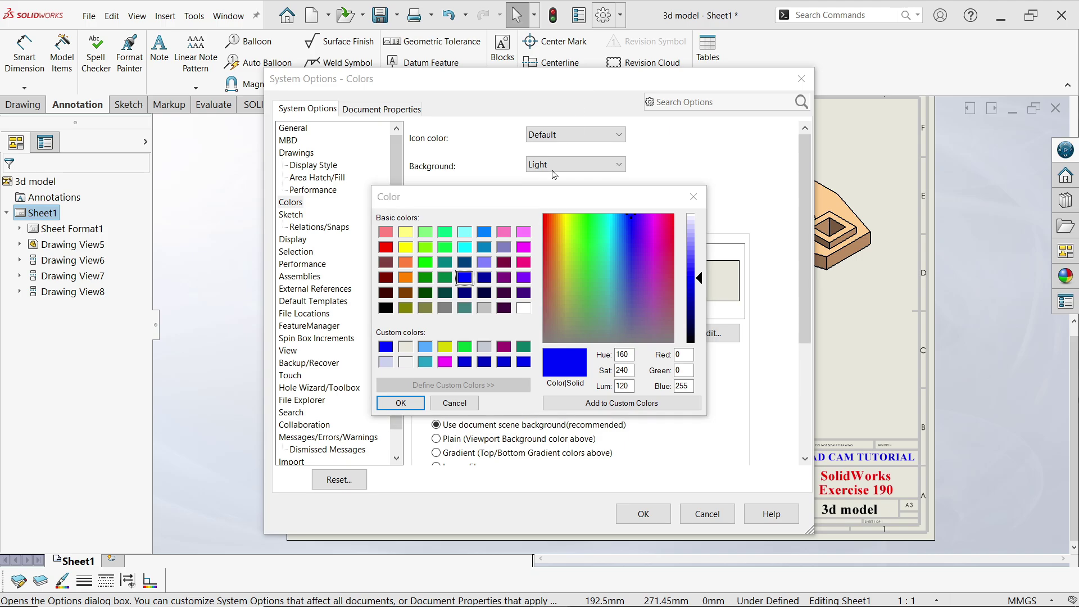
pyautogui.click(399, 403)
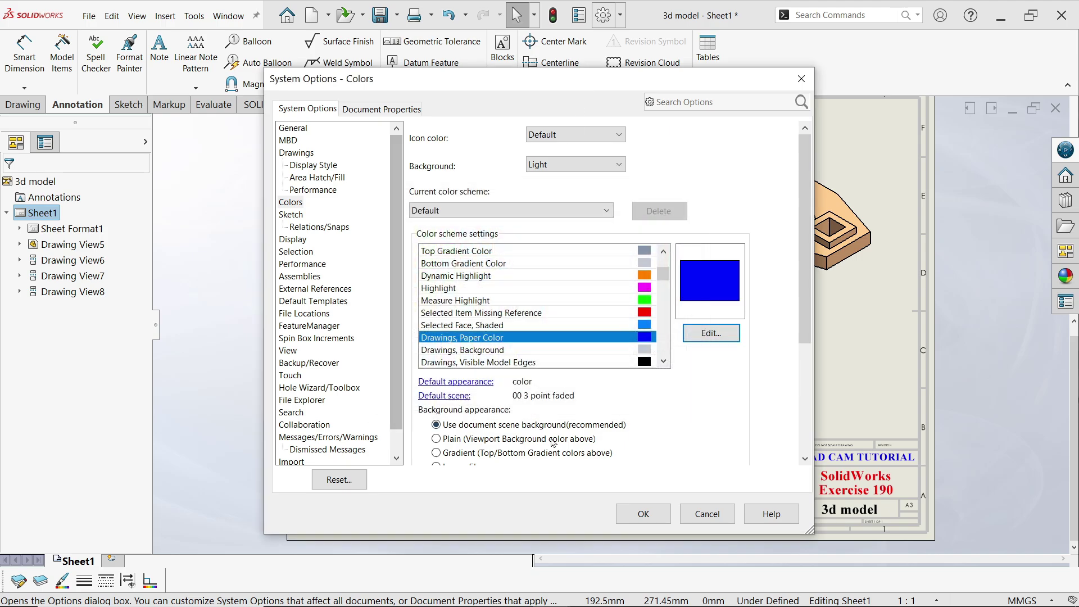
pyautogui.click(643, 514)
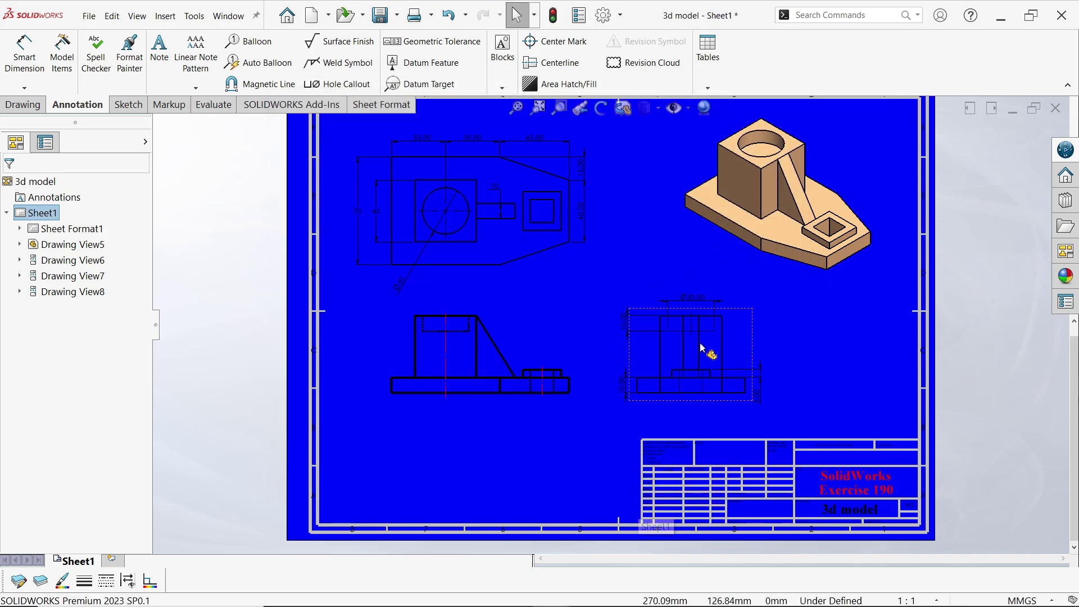
pyautogui.press('f')
pyautogui.scroll(-1, 674, 304)
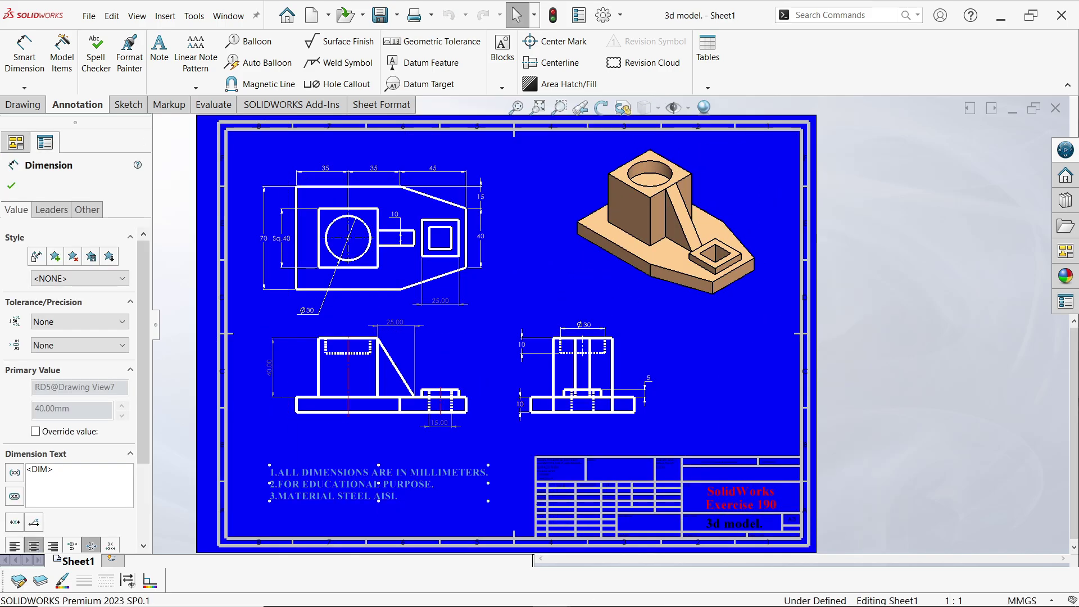
# - Change the text color of the three-line general notes to white
pyautogui.click(406, 482)
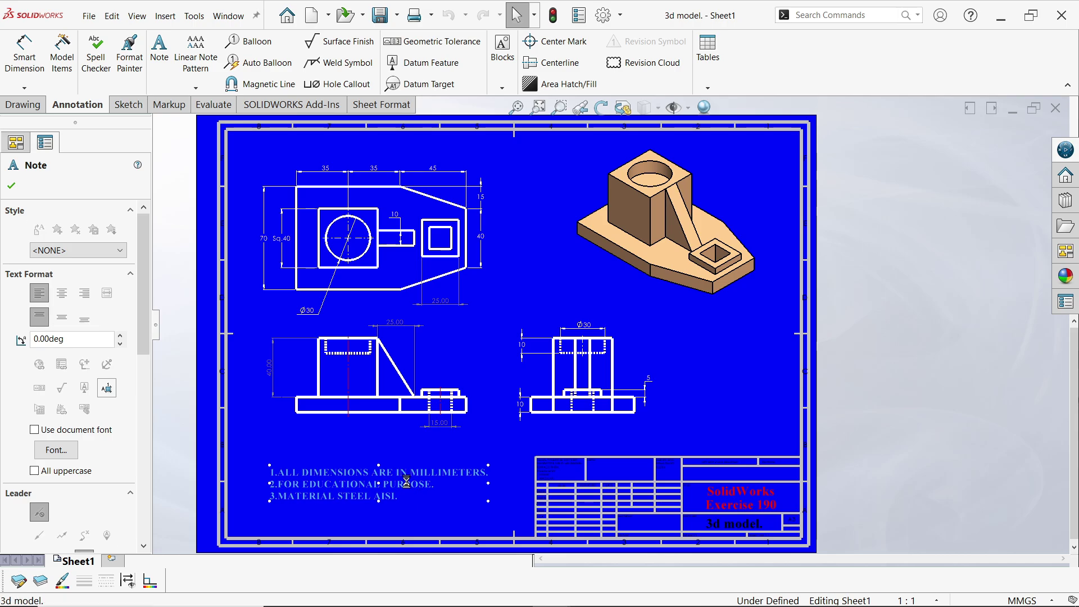
pyautogui.doubleClick(407, 482)
pyautogui.click(522, 440)
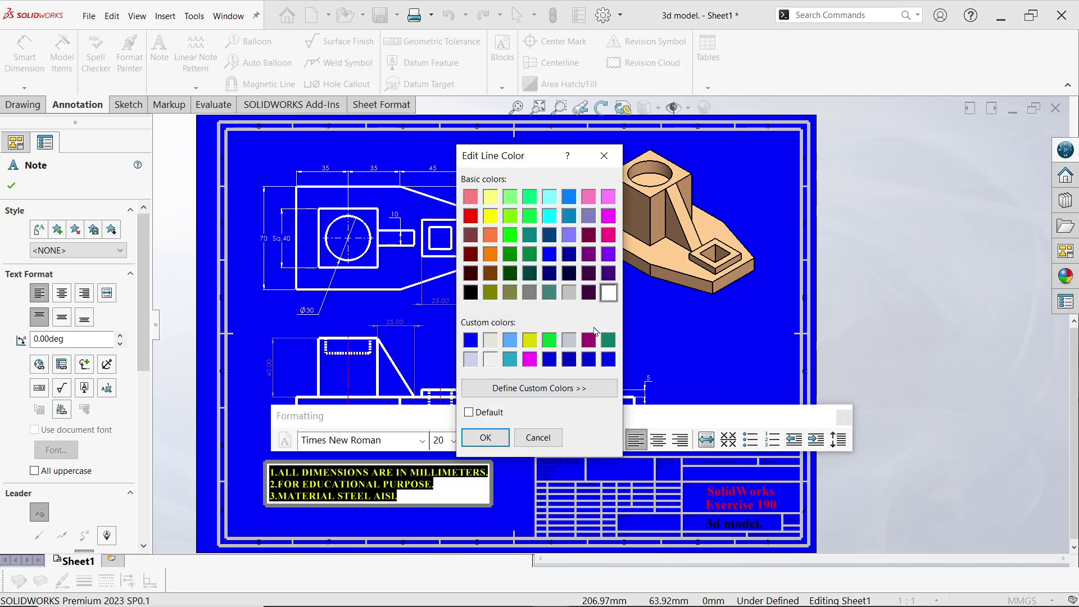
pyautogui.click(485, 437)
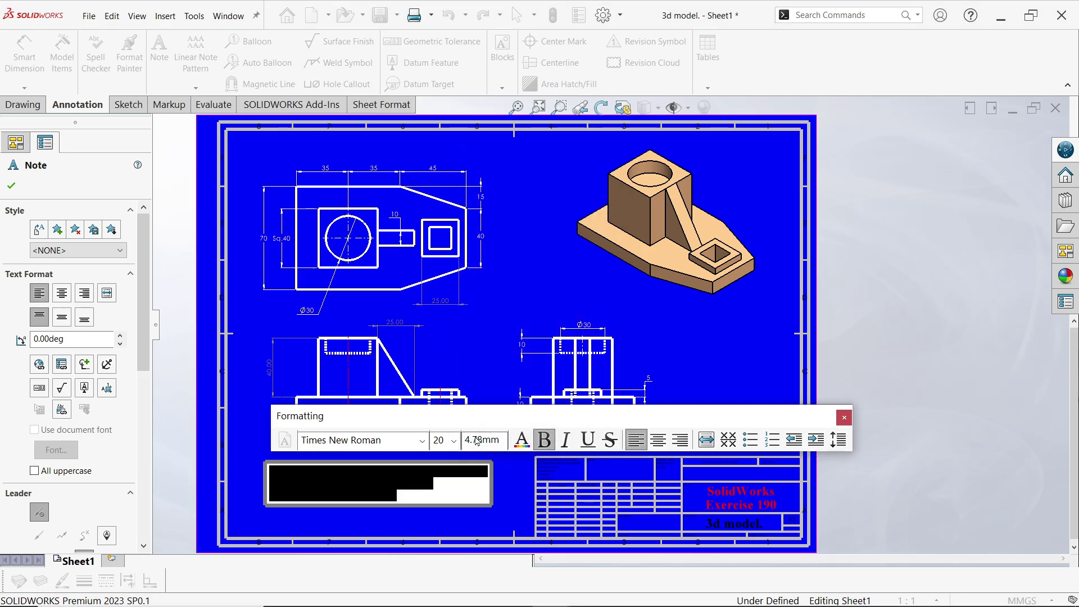
pyautogui.click(12, 186)
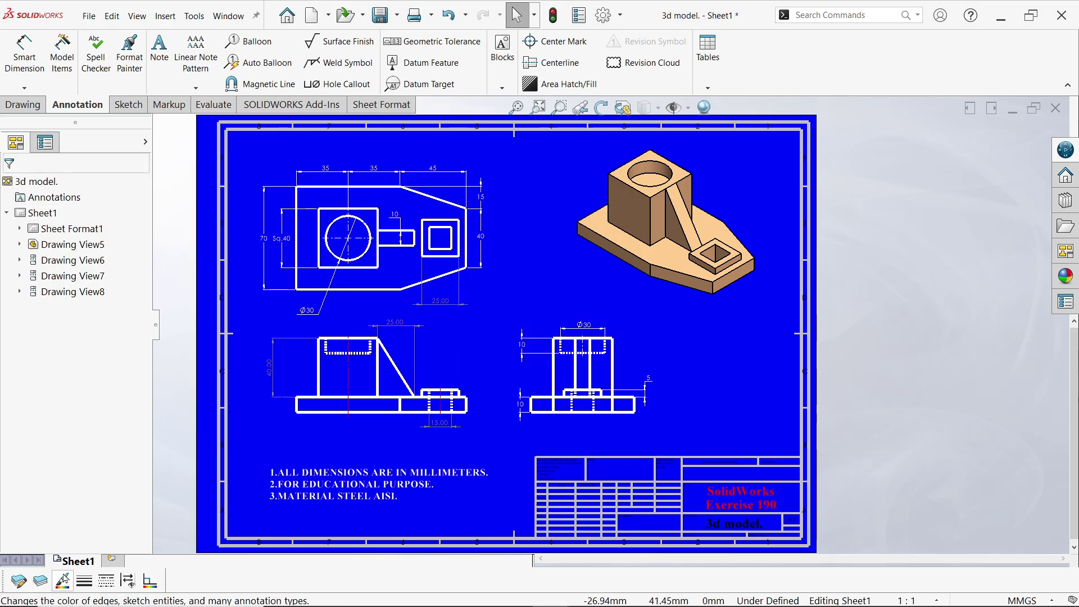
# - Change the line color of the front view's 40.00, 25.00 and Sq.15 dimensions and the top view's 25.00 dimension to white
pyautogui.scroll(-1, 276, 279)
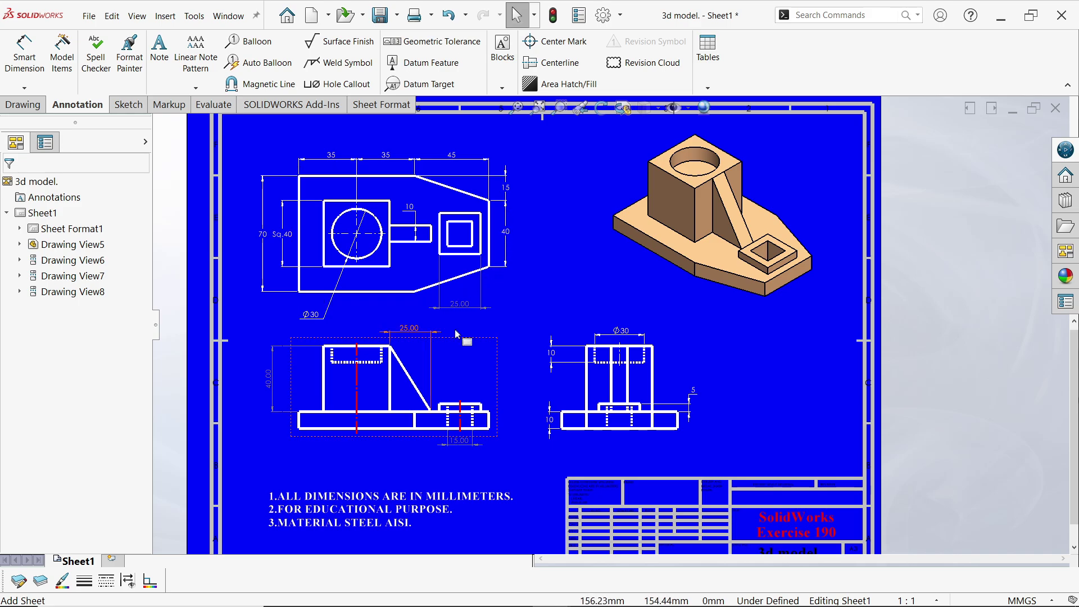
pyautogui.scroll(-3, 457, 334)
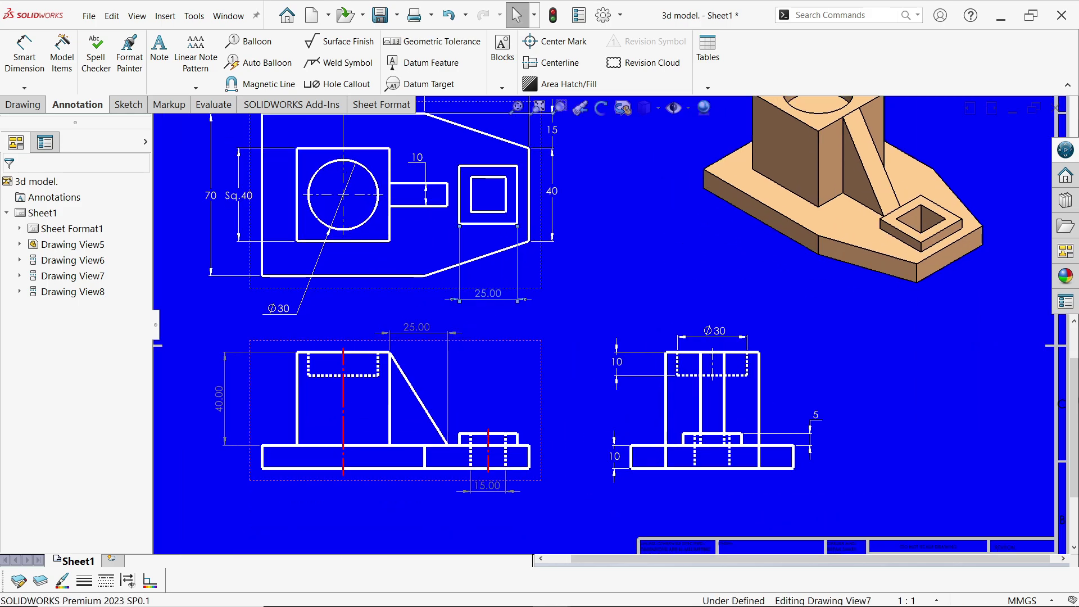
pyautogui.click(417, 329)
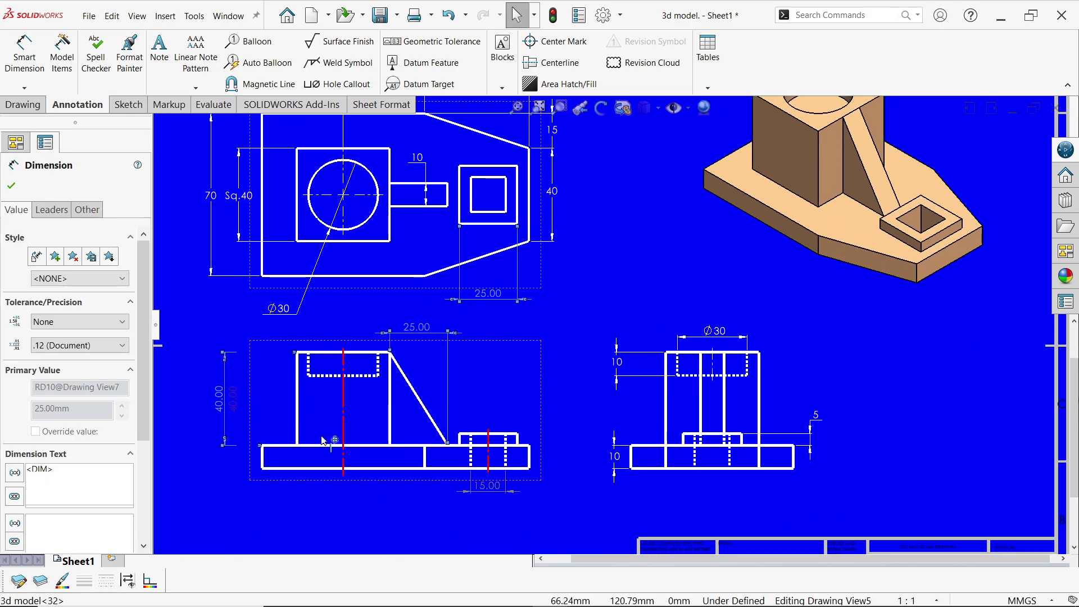
pyautogui.keyDown('ctrl'); pyautogui.click(487, 487); pyautogui.keyUp('ctrl')
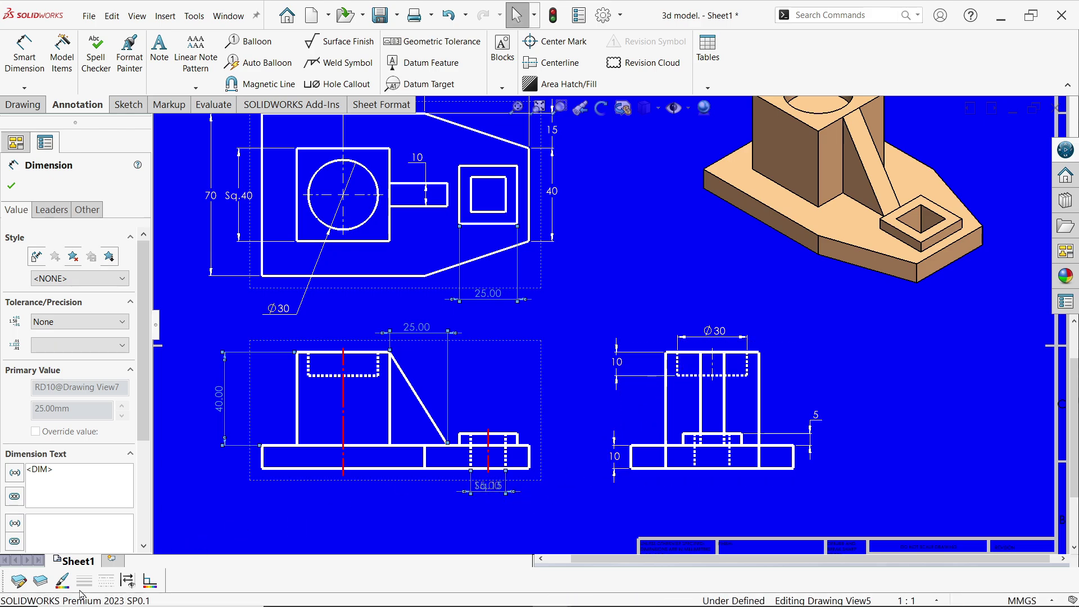
pyautogui.click(62, 583)
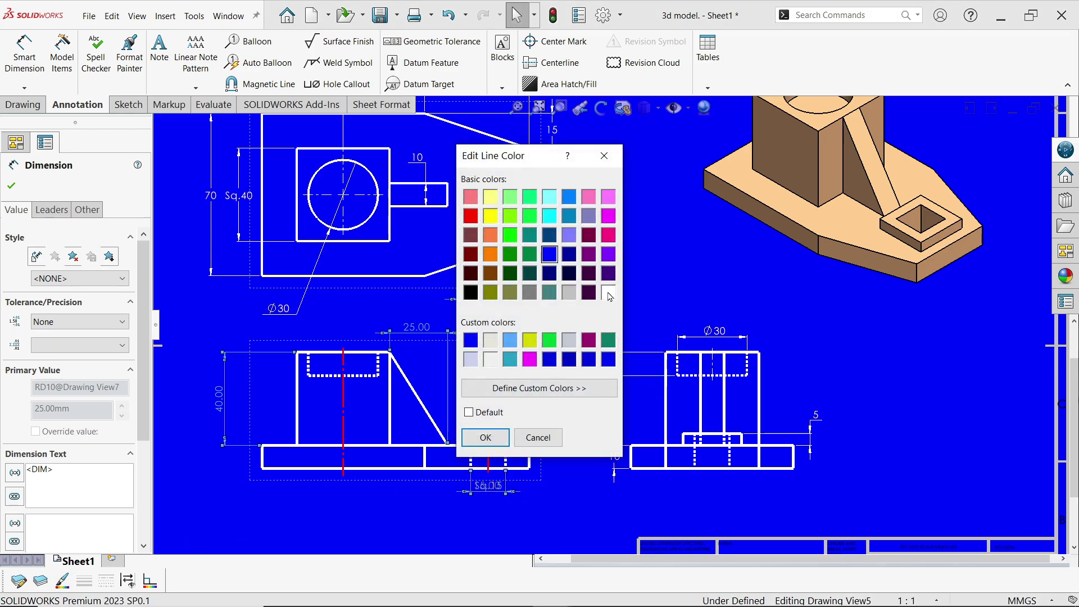
pyautogui.click(527, 436)
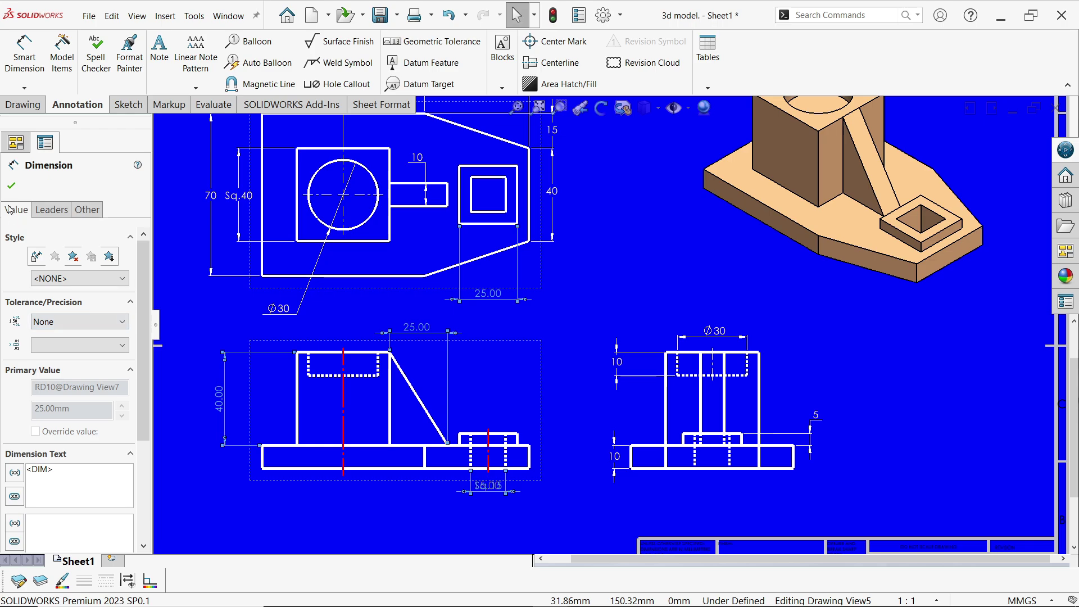
pyautogui.press('Escape')
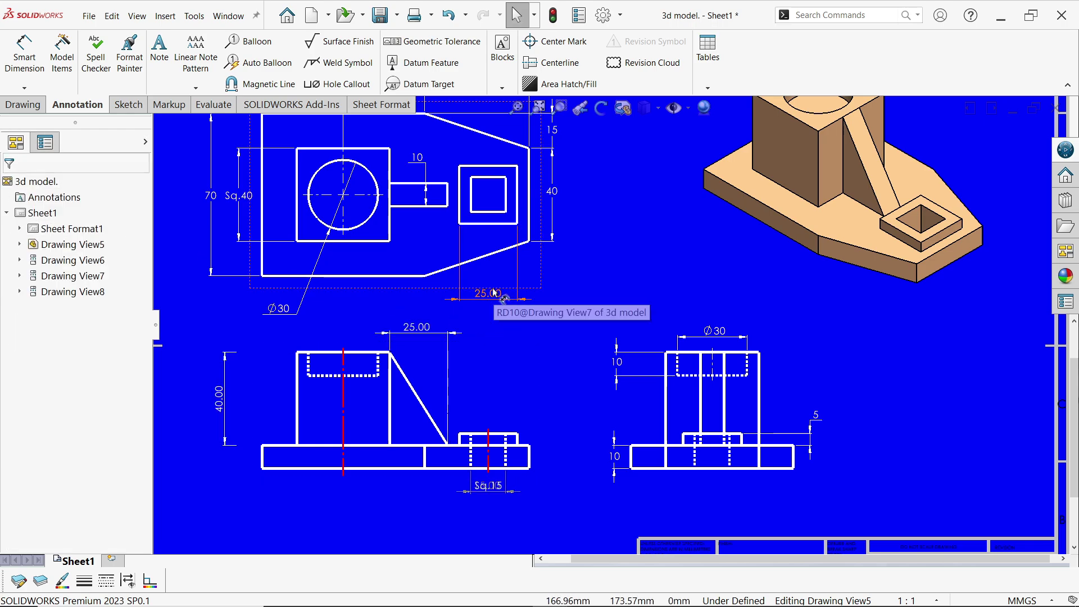
# - Move the shaded isometric view slightly closer to the top view and select the general notes
pyautogui.scroll(4, 746, 377)
pyautogui.scroll(-2, 747, 308)
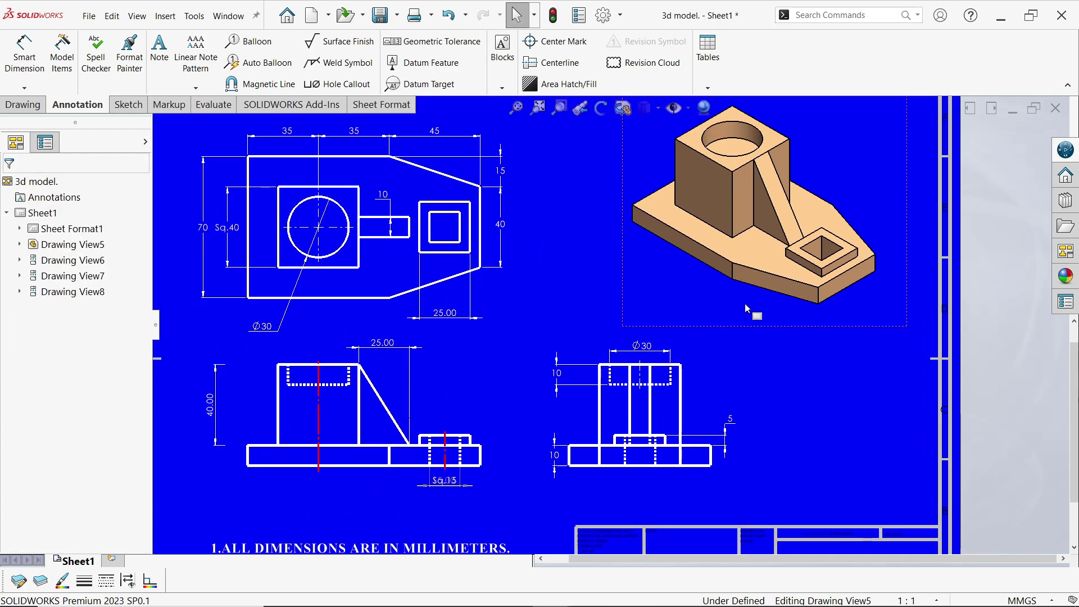
pyautogui.moveTo(724, 335); pyautogui.dragTo(715, 331)
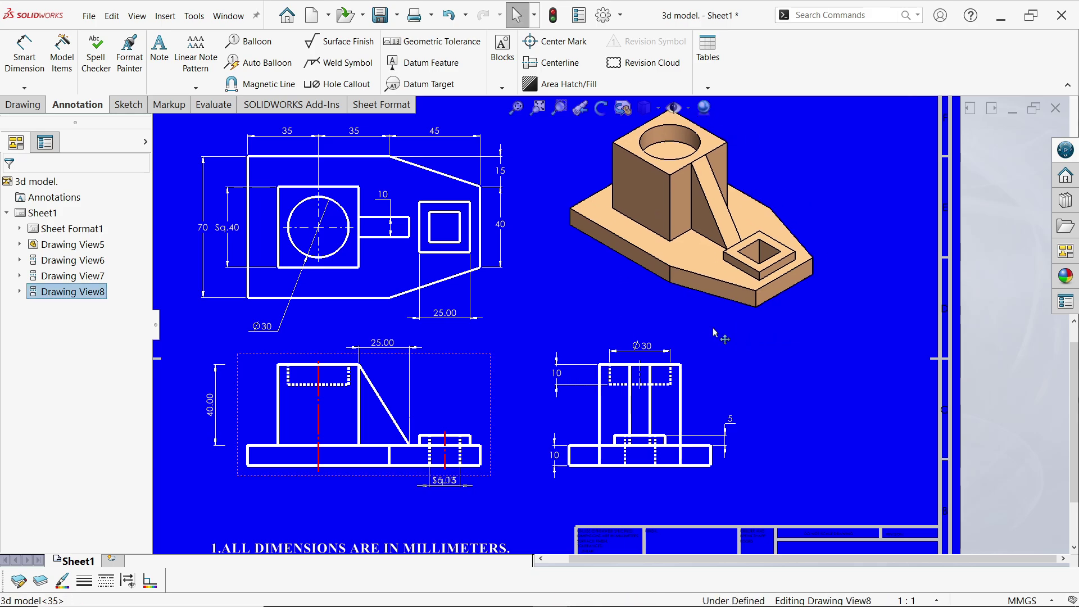
pyautogui.scroll(4, 692, 357)
pyautogui.scroll(-2, 544, 362)
pyautogui.scroll(-1, 528, 323)
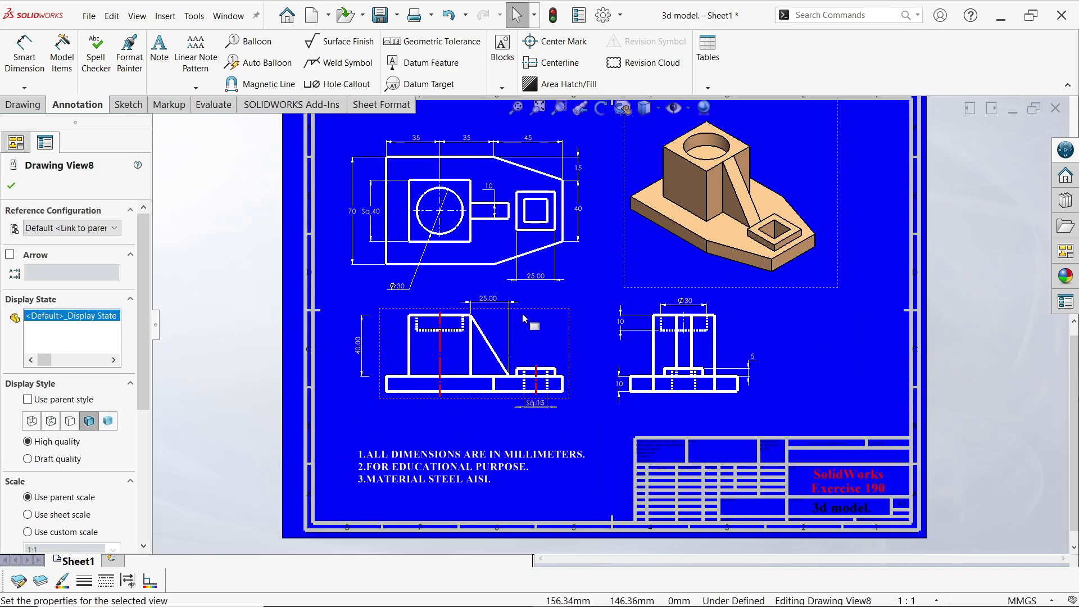
pyautogui.click(427, 466)
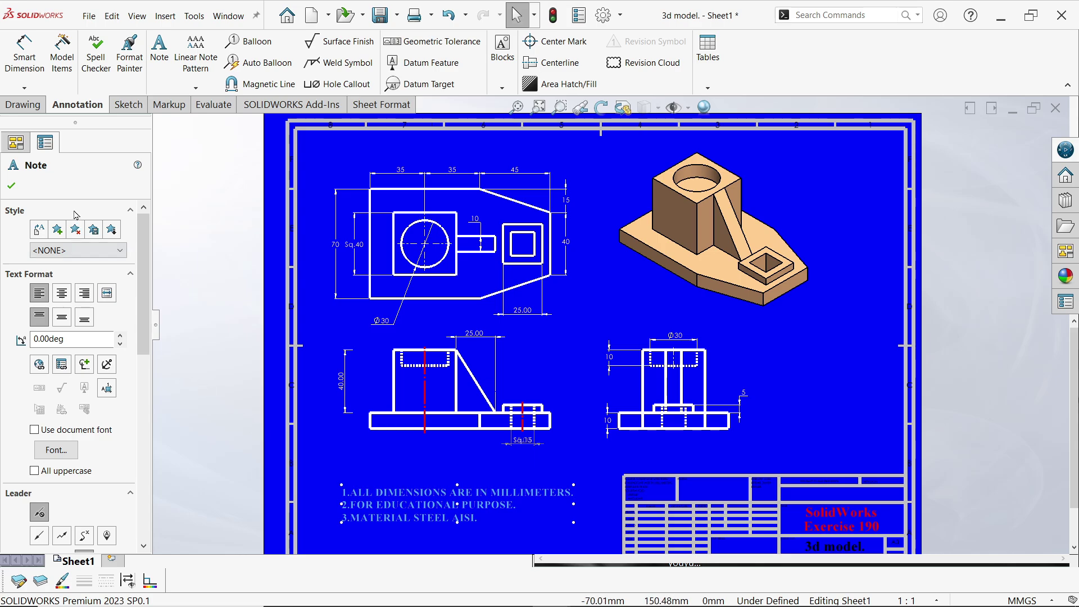
# - Assign the three-line general notes to the FORMAT layer
pyautogui.scroll(-10, 84, 365)
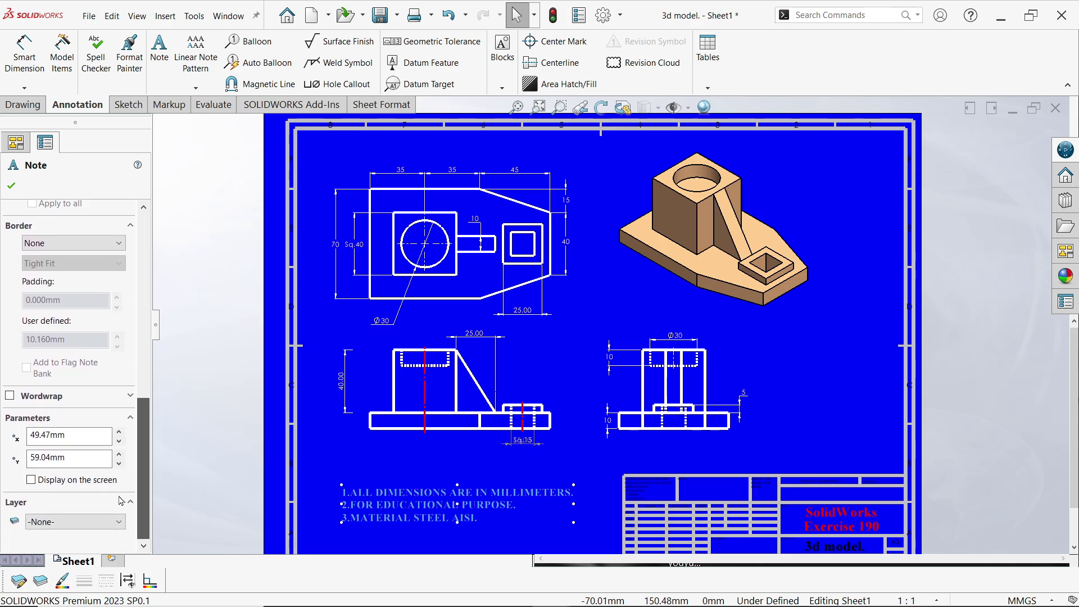
pyautogui.click(84, 522)
pyautogui.click(73, 544)
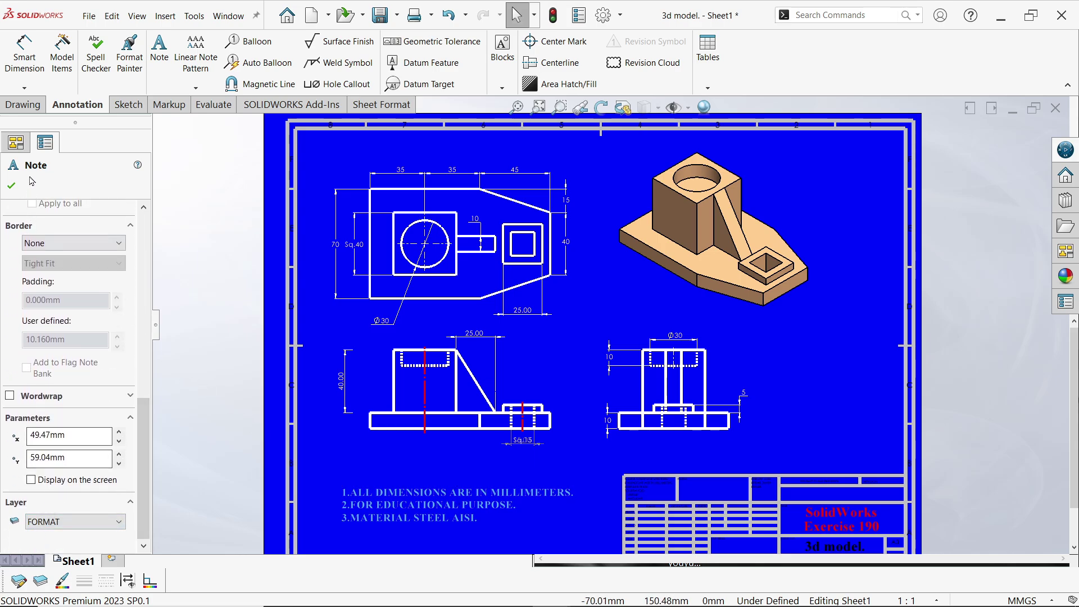
pyautogui.click(11, 185)
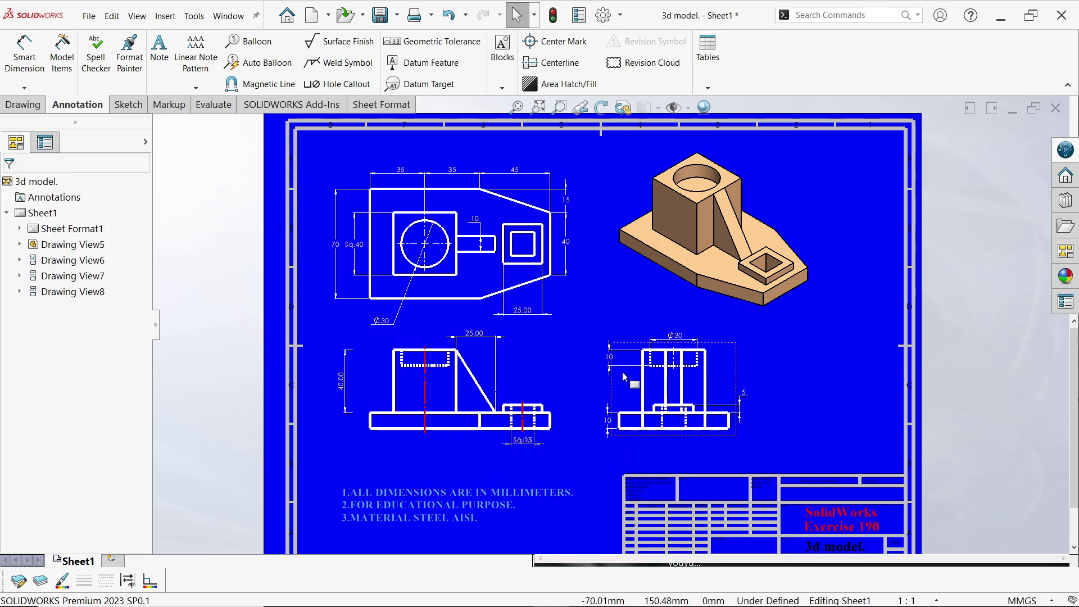
# - Save the drawing to the Desktop as an Adobe Portable Document Format file named "3d model.", accepting the current PDF export options
pyautogui.click(397, 17)
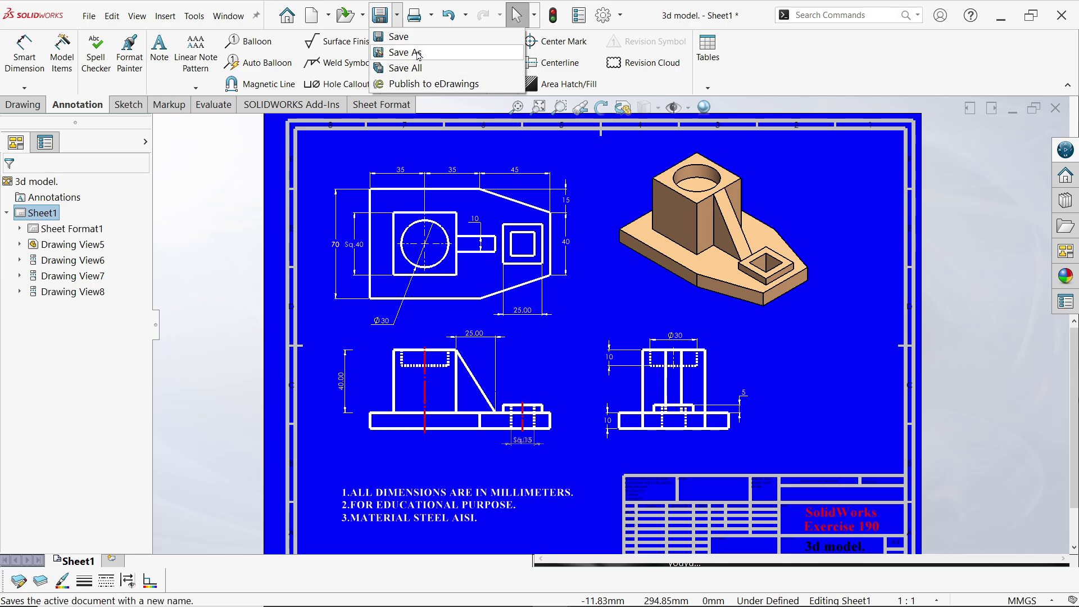
pyautogui.click(413, 157)
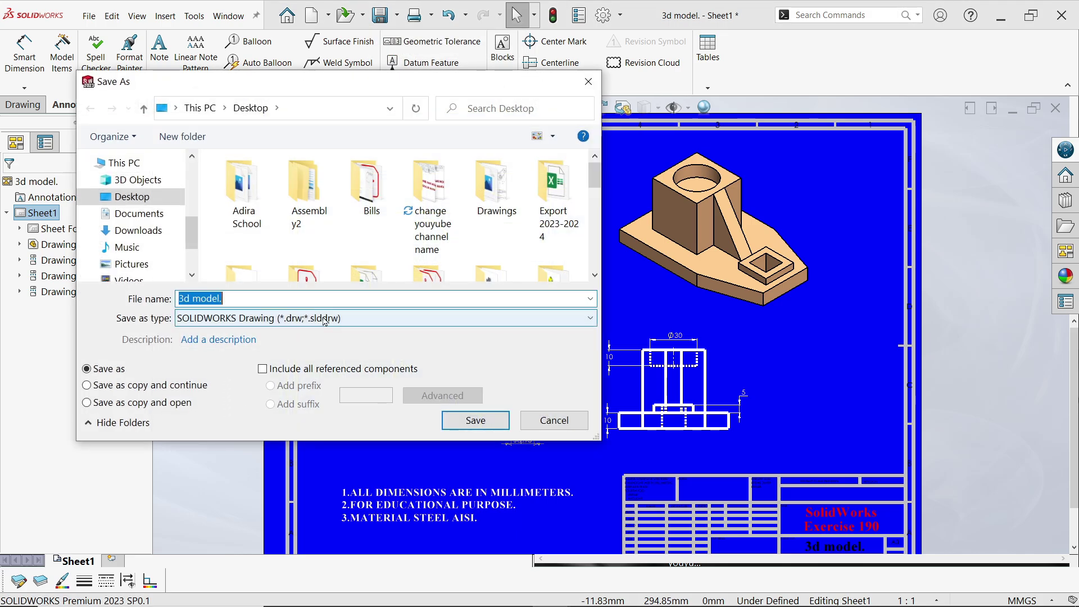
pyautogui.click(325, 318)
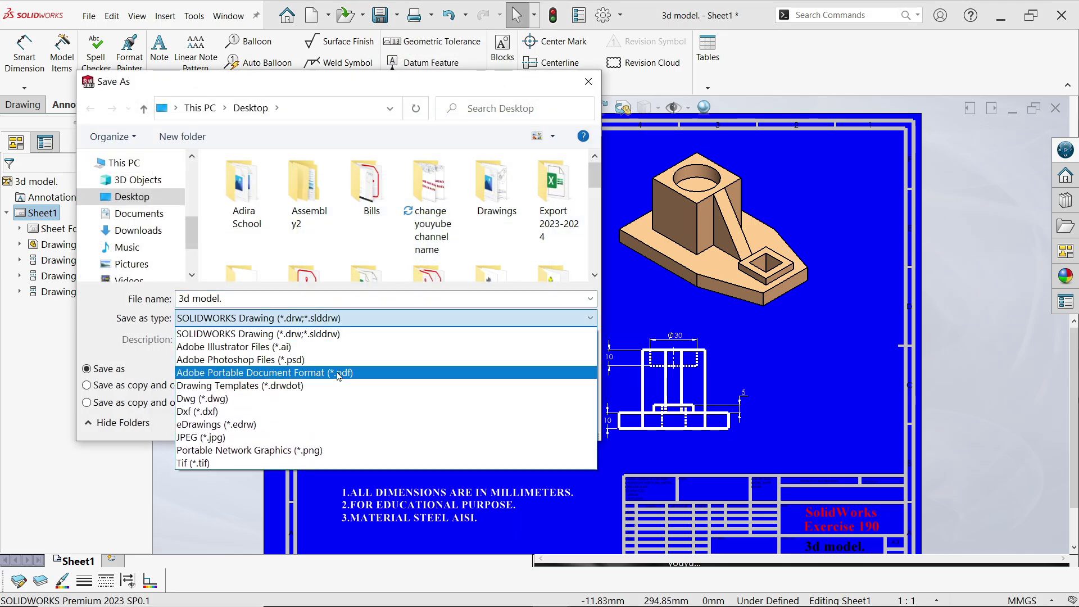
pyautogui.click(341, 377)
pyautogui.click(431, 417)
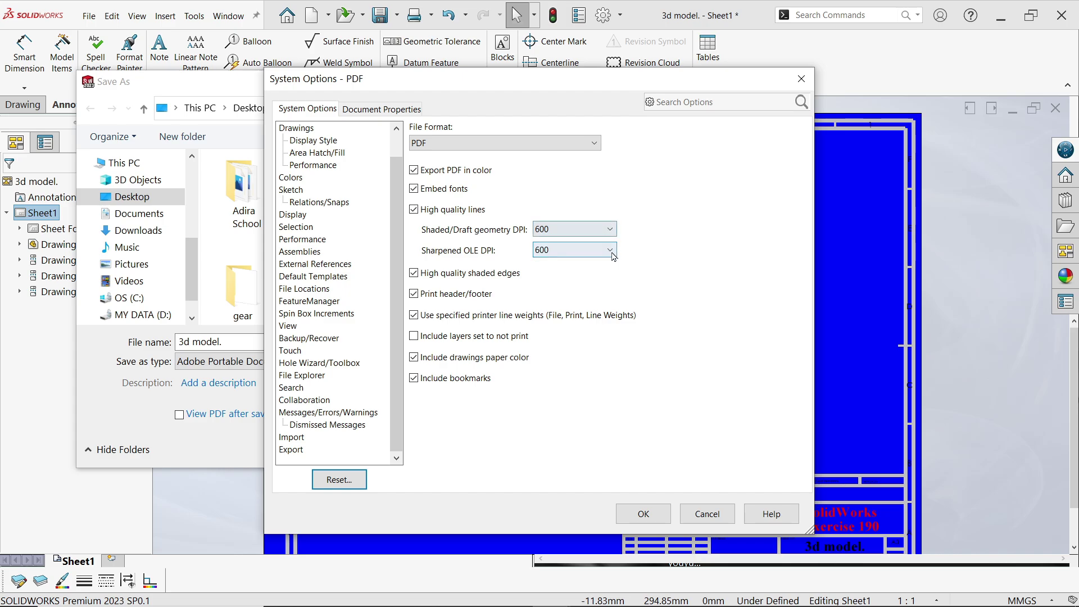
pyautogui.click(635, 516)
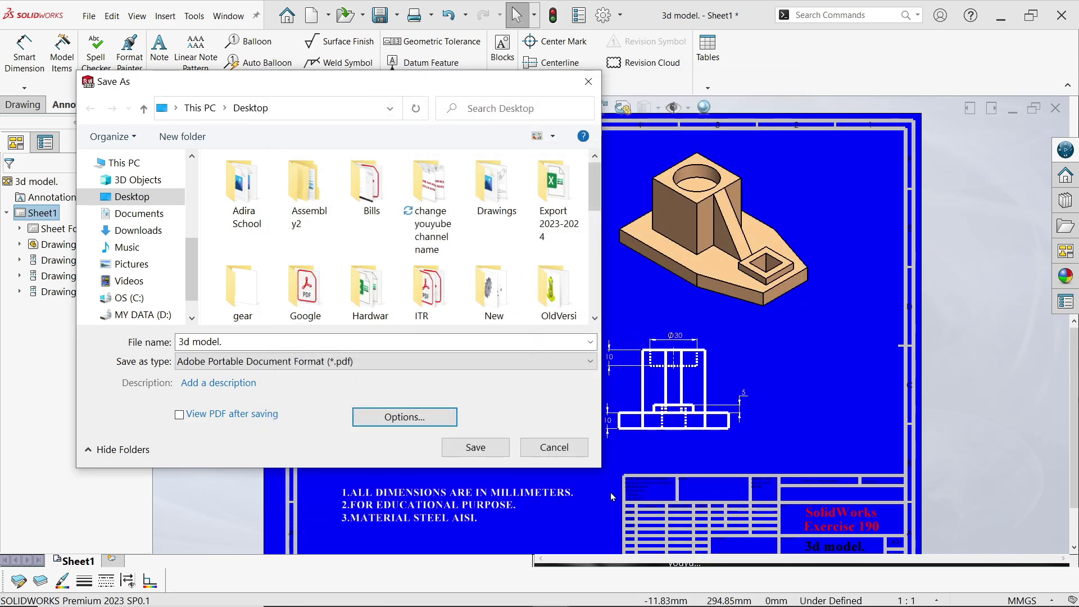
pyautogui.click(476, 447)
pyautogui.click(575, 314)
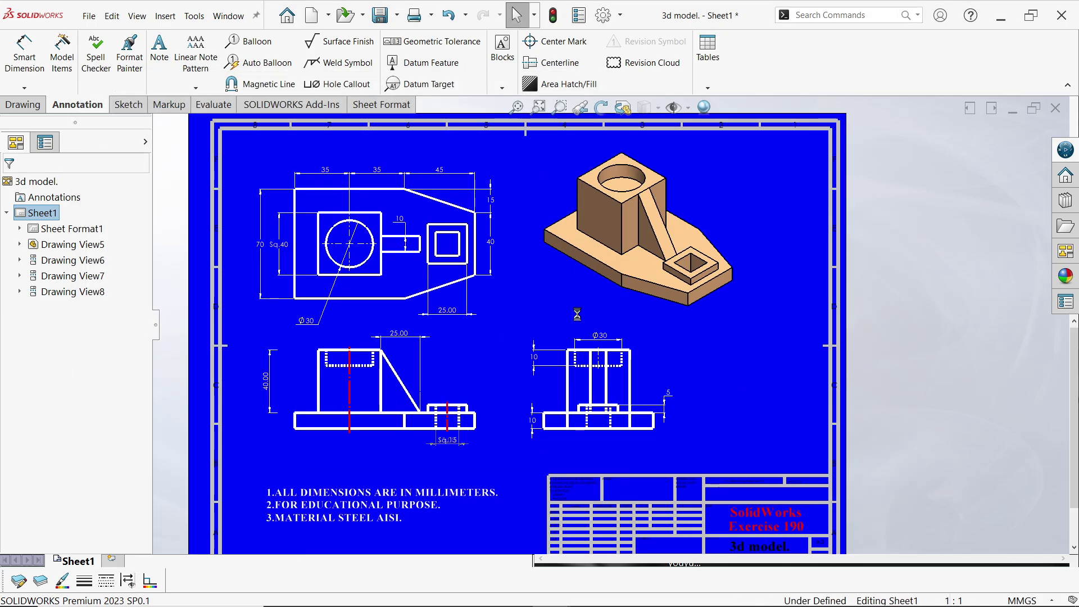